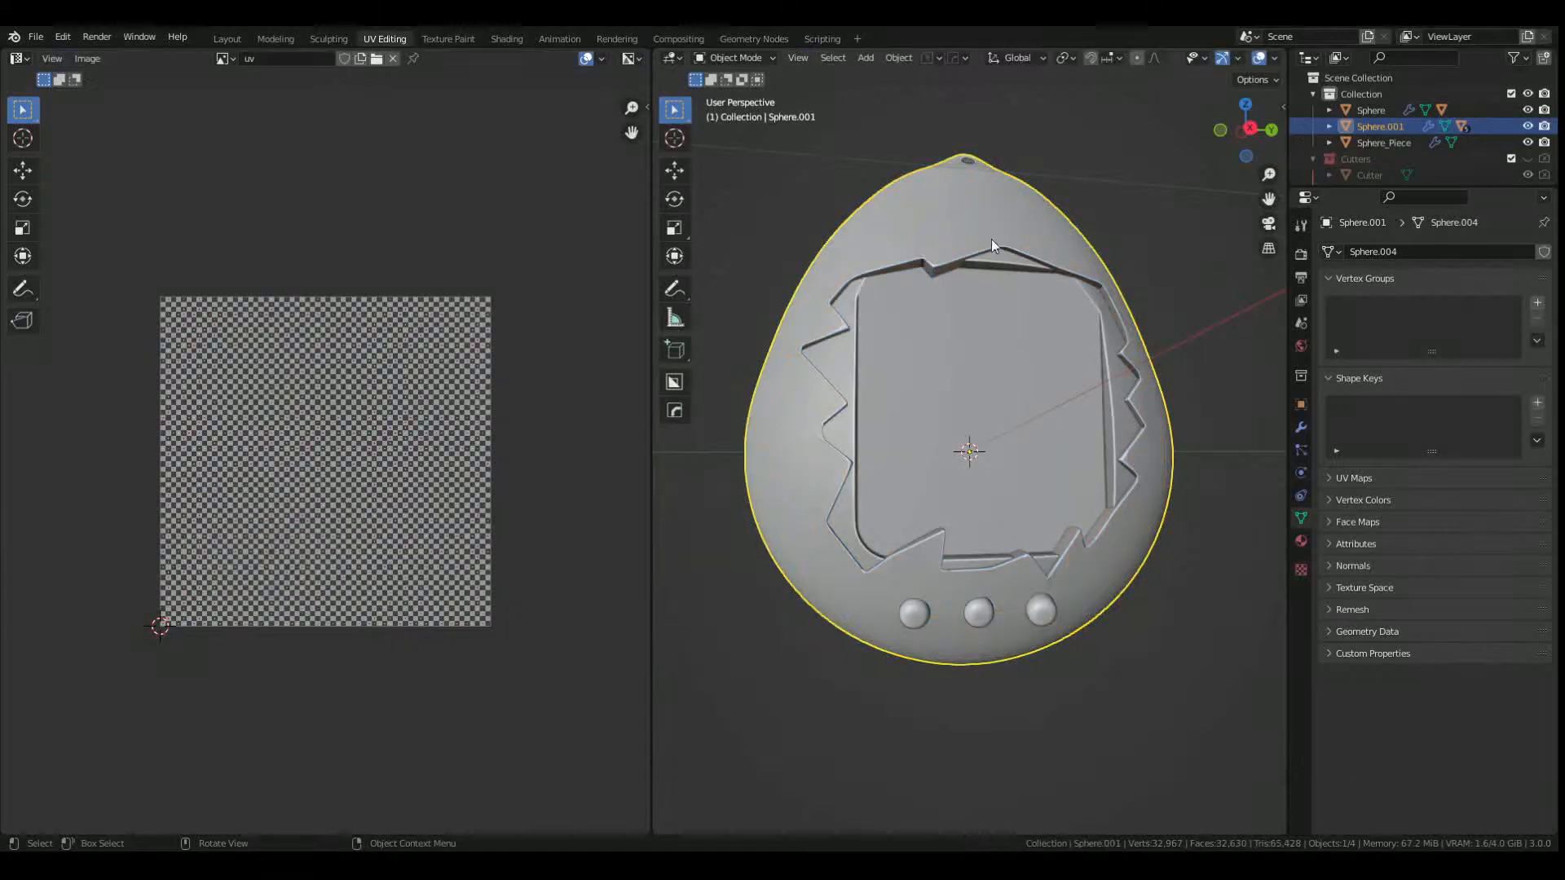
Switch the viewport to material preview and move the three front buttons' object, Cutter.003, into the main Collection.
left_click(1241, 57)
scroll(967, 422, "up", 3)
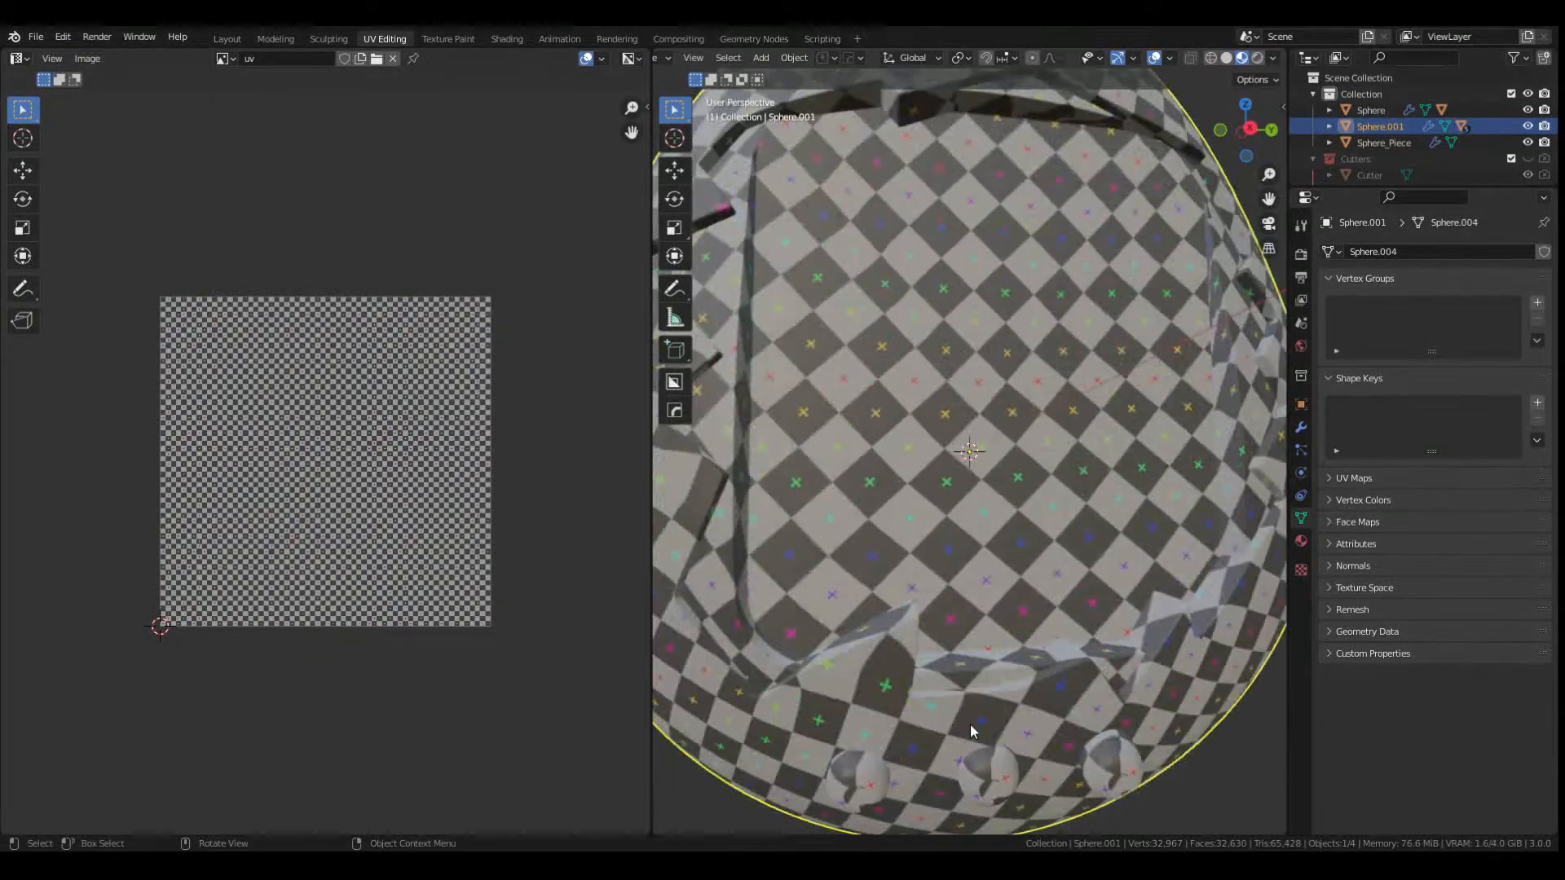
key("Tab")
key("Escape")
left_click(989, 784)
middle_click_drag(989, 784, 971, 479, "shift")
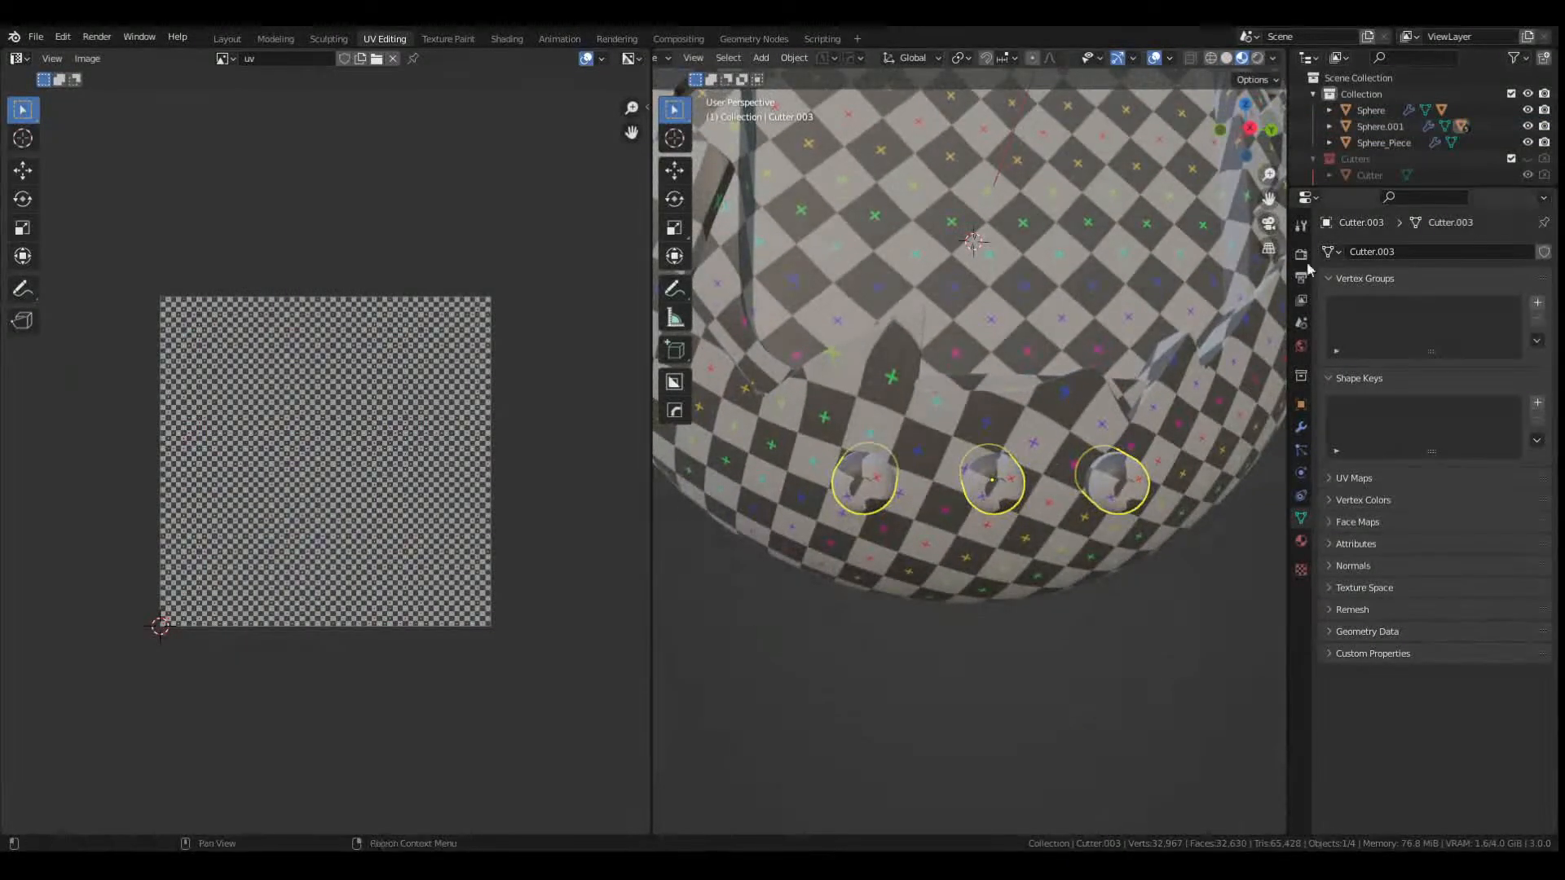
left_click(1330, 127)
scroll(1366, 167, "down", 1)
left_click(1346, 143)
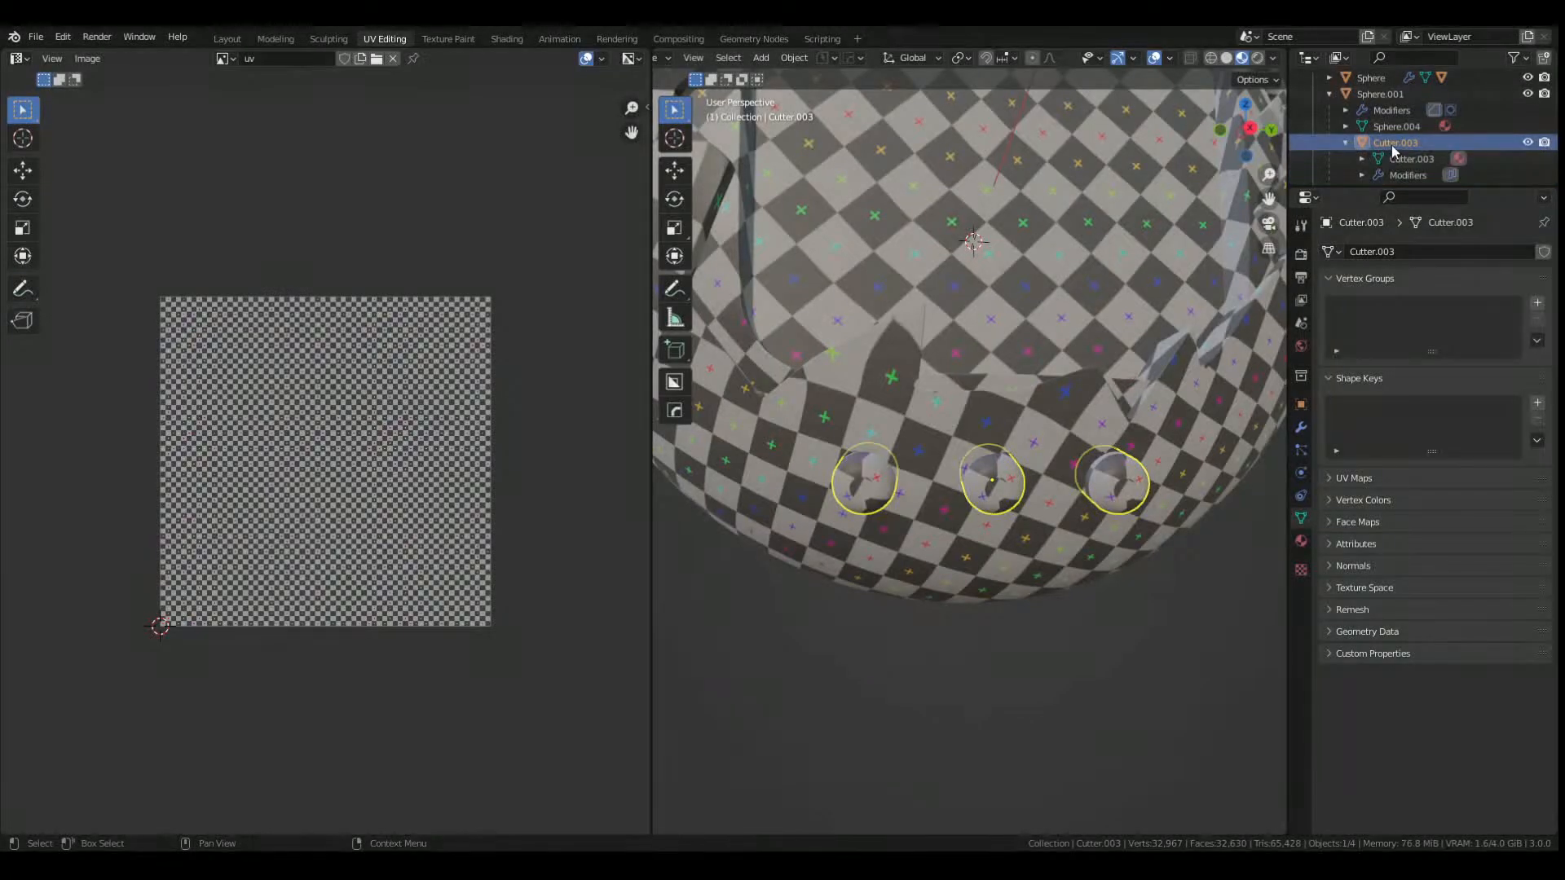
key("m")
left_click(1357, 186)
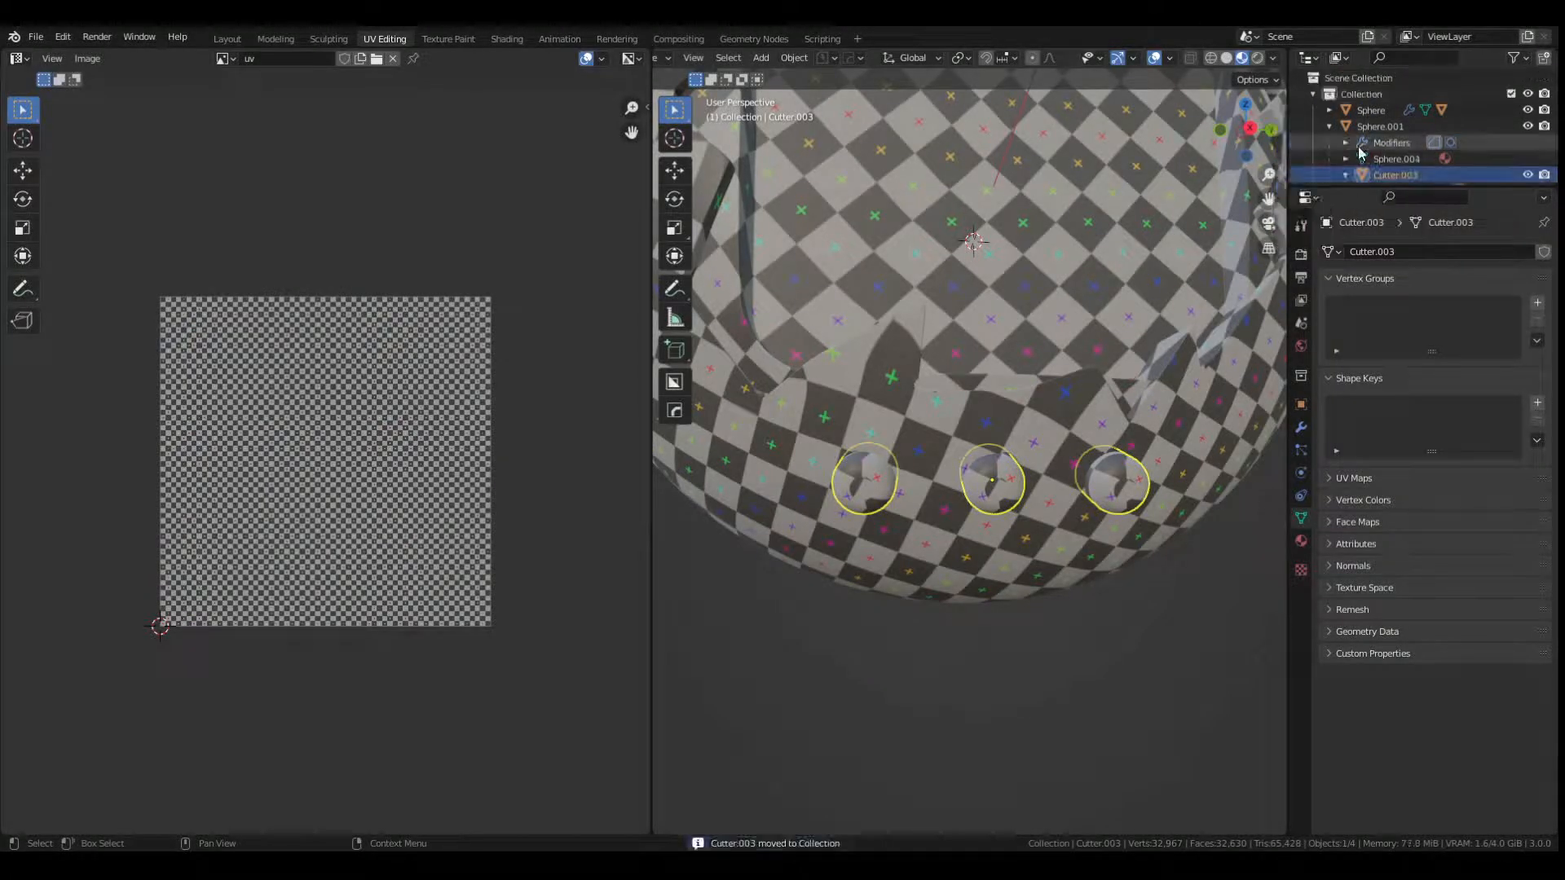
left_click(1329, 127)
left_click(1471, 128)
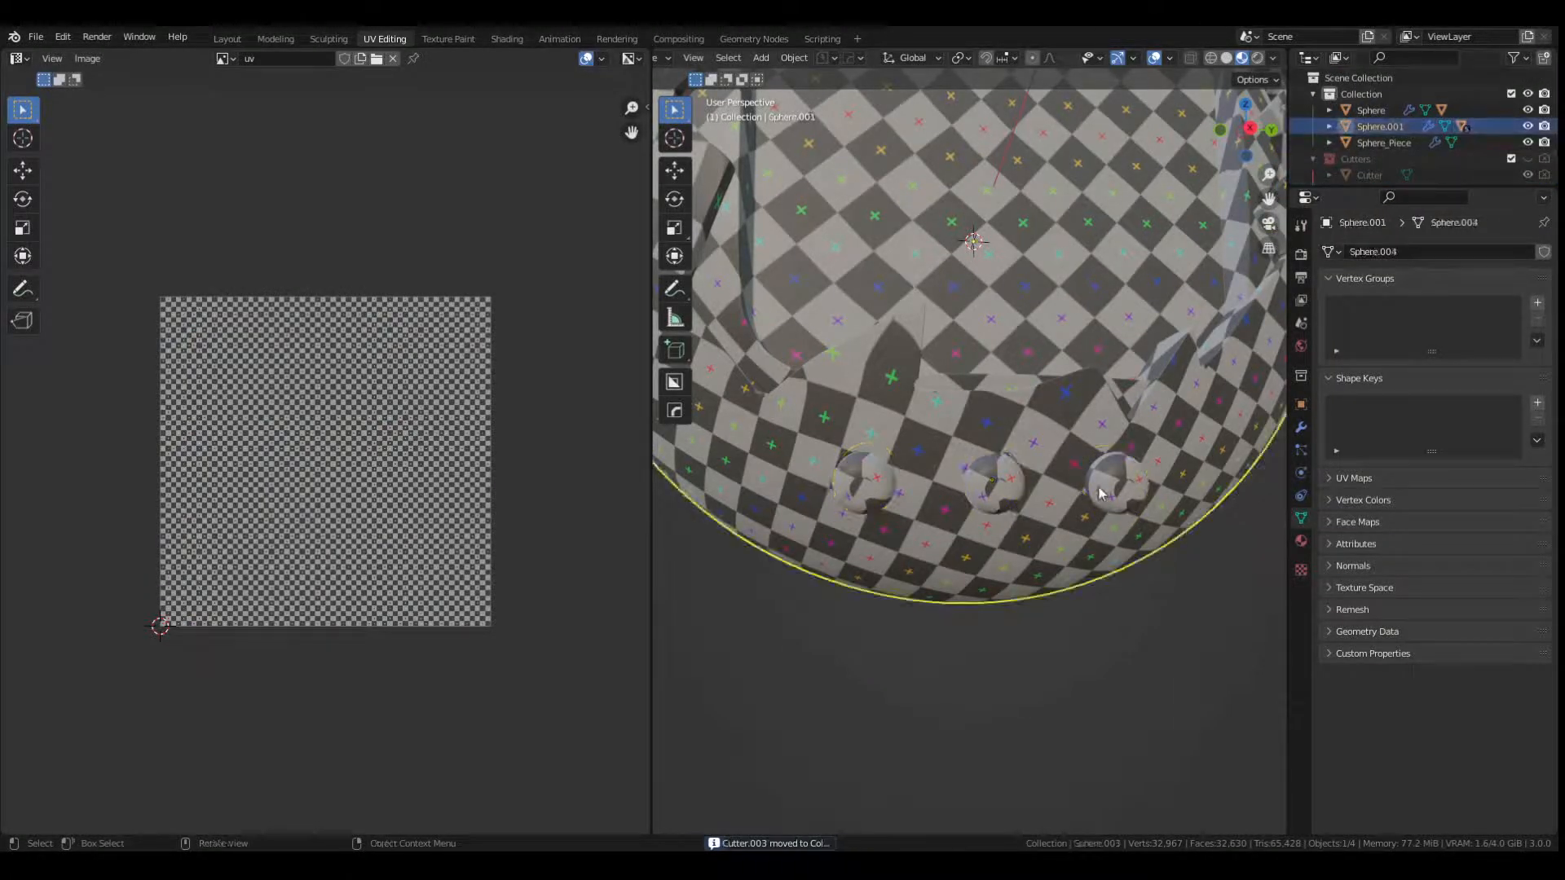
Select the three buttons below the screen and return the viewport to solid shading.
left_click(1104, 481)
scroll(1040, 449, "down", 5)
middle_click_drag(962, 344, 995, 408)
scroll(995, 408, "up", 3)
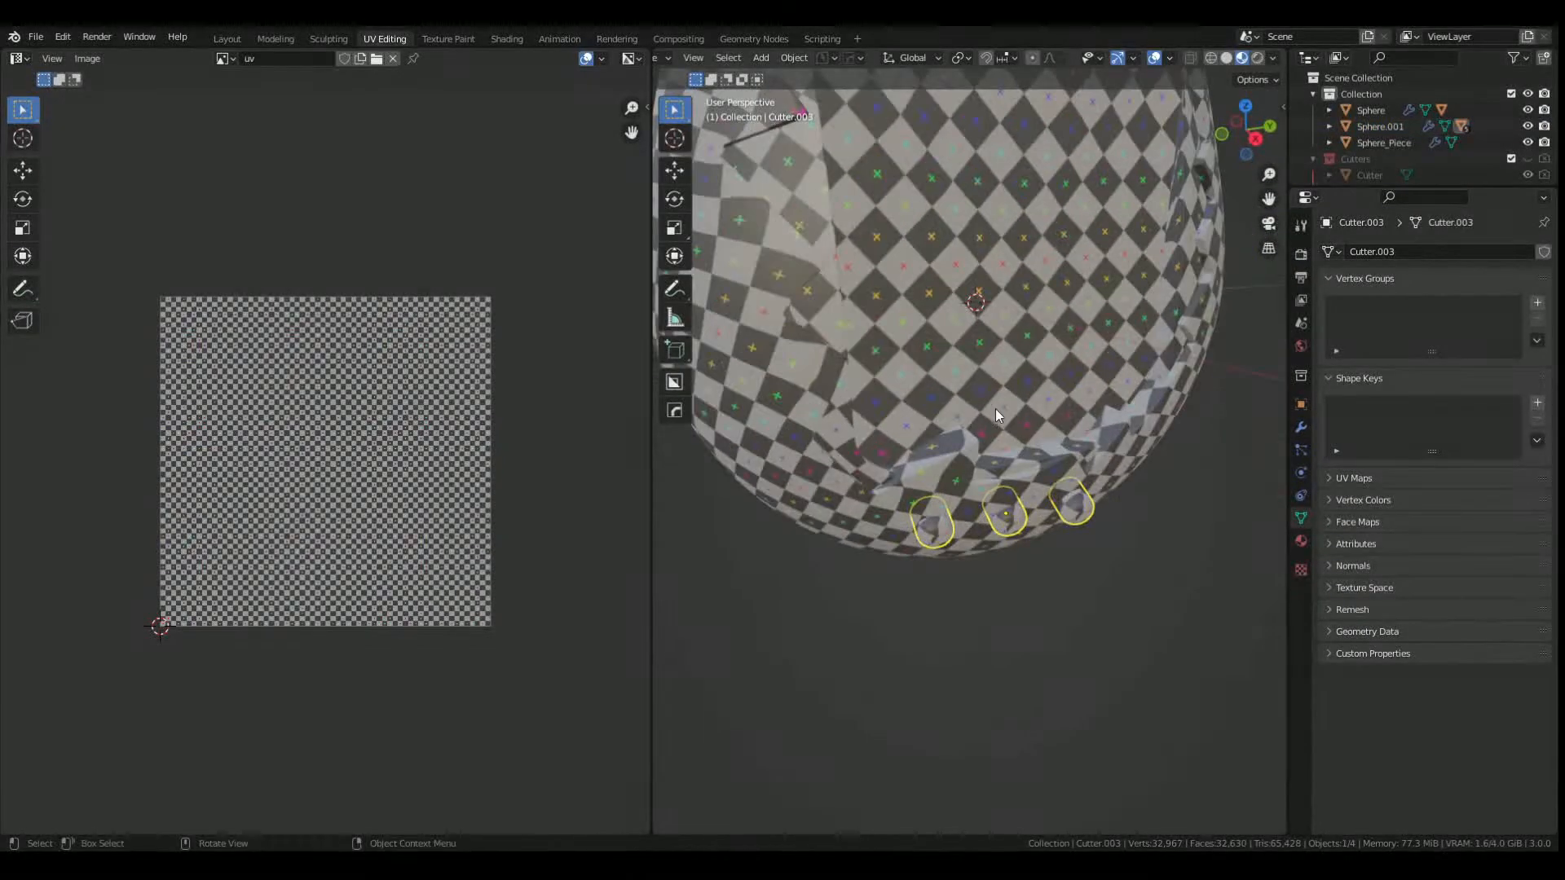
left_click(1227, 58)
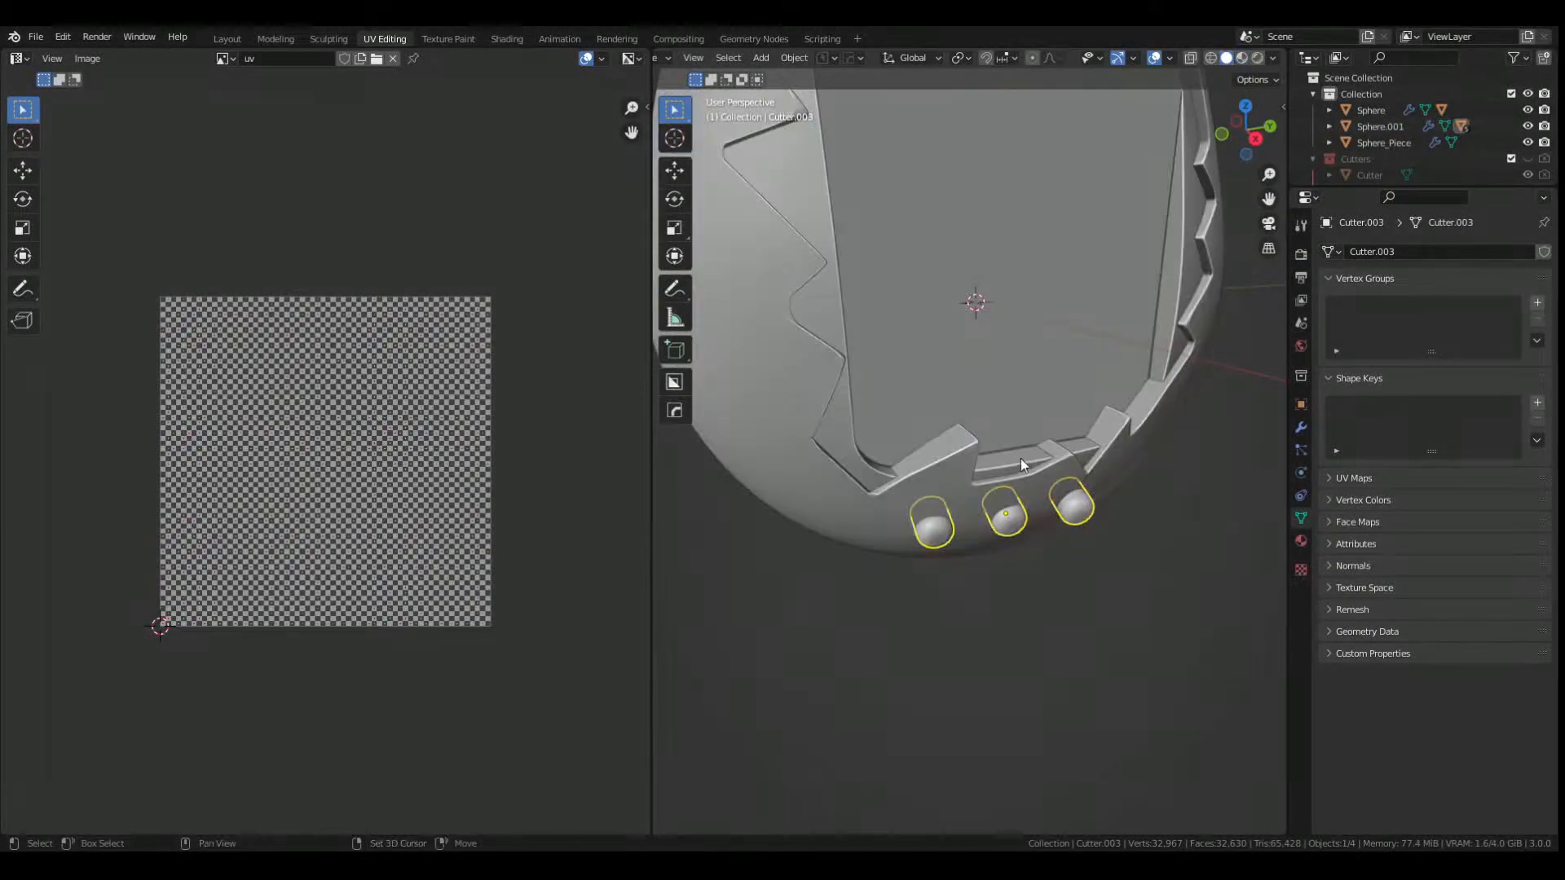
Duplicate the buttons, outer shell, inner body and shell piece in place and move the copies to a new collection named tama_lo.
left_click(995, 411, "shift")
left_click(996, 401, "shift")
left_click(771, 428, "shift")
scroll(894, 410, "down", 3)
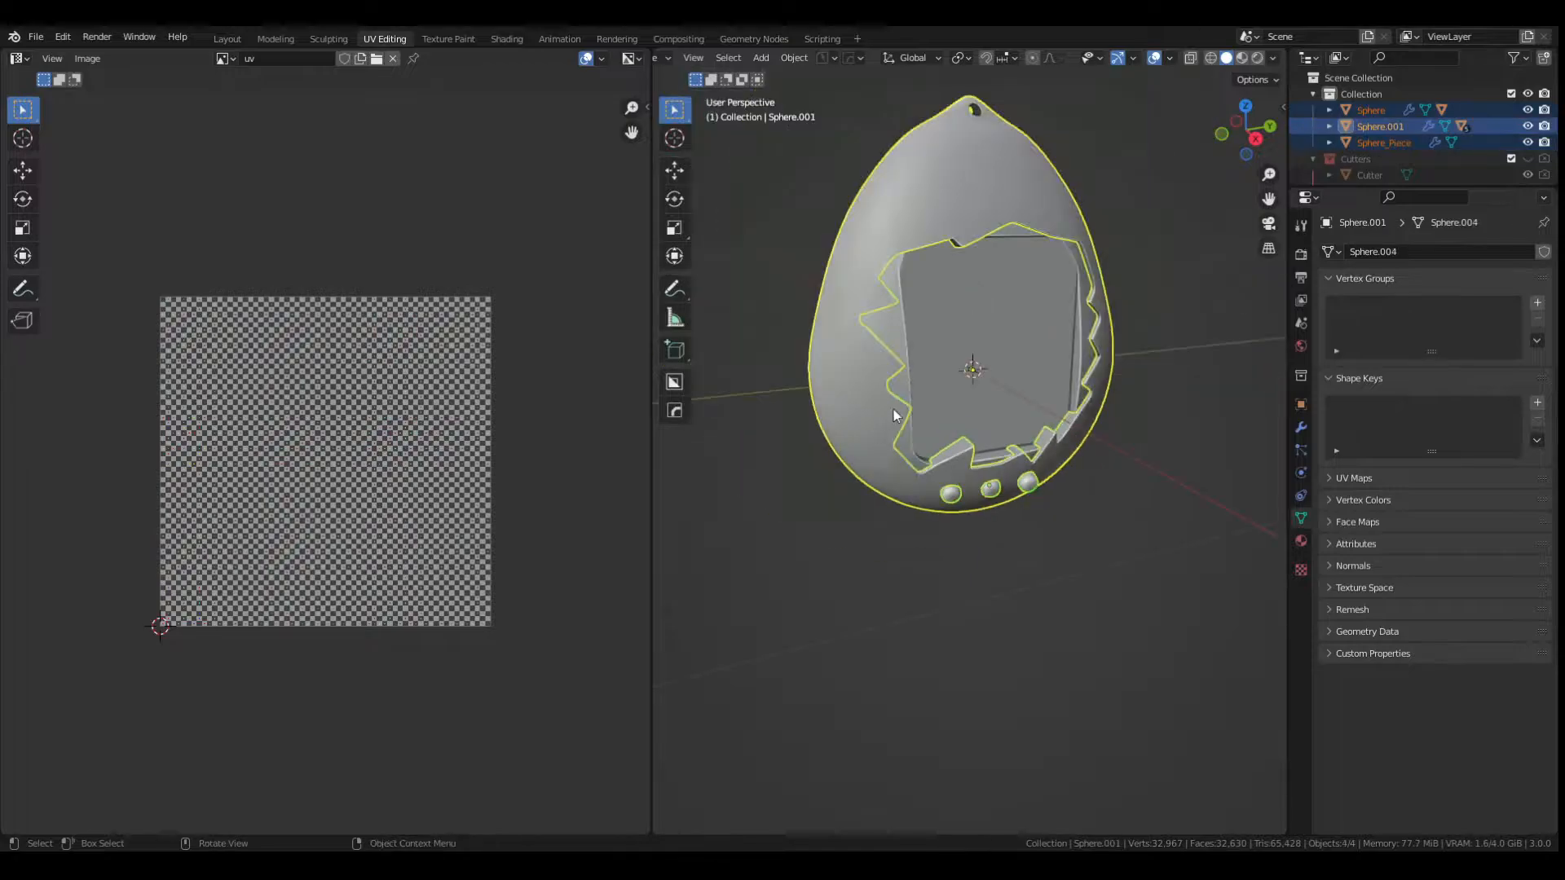
middle_click_drag(893, 409, 795, 387)
key("shift+d")
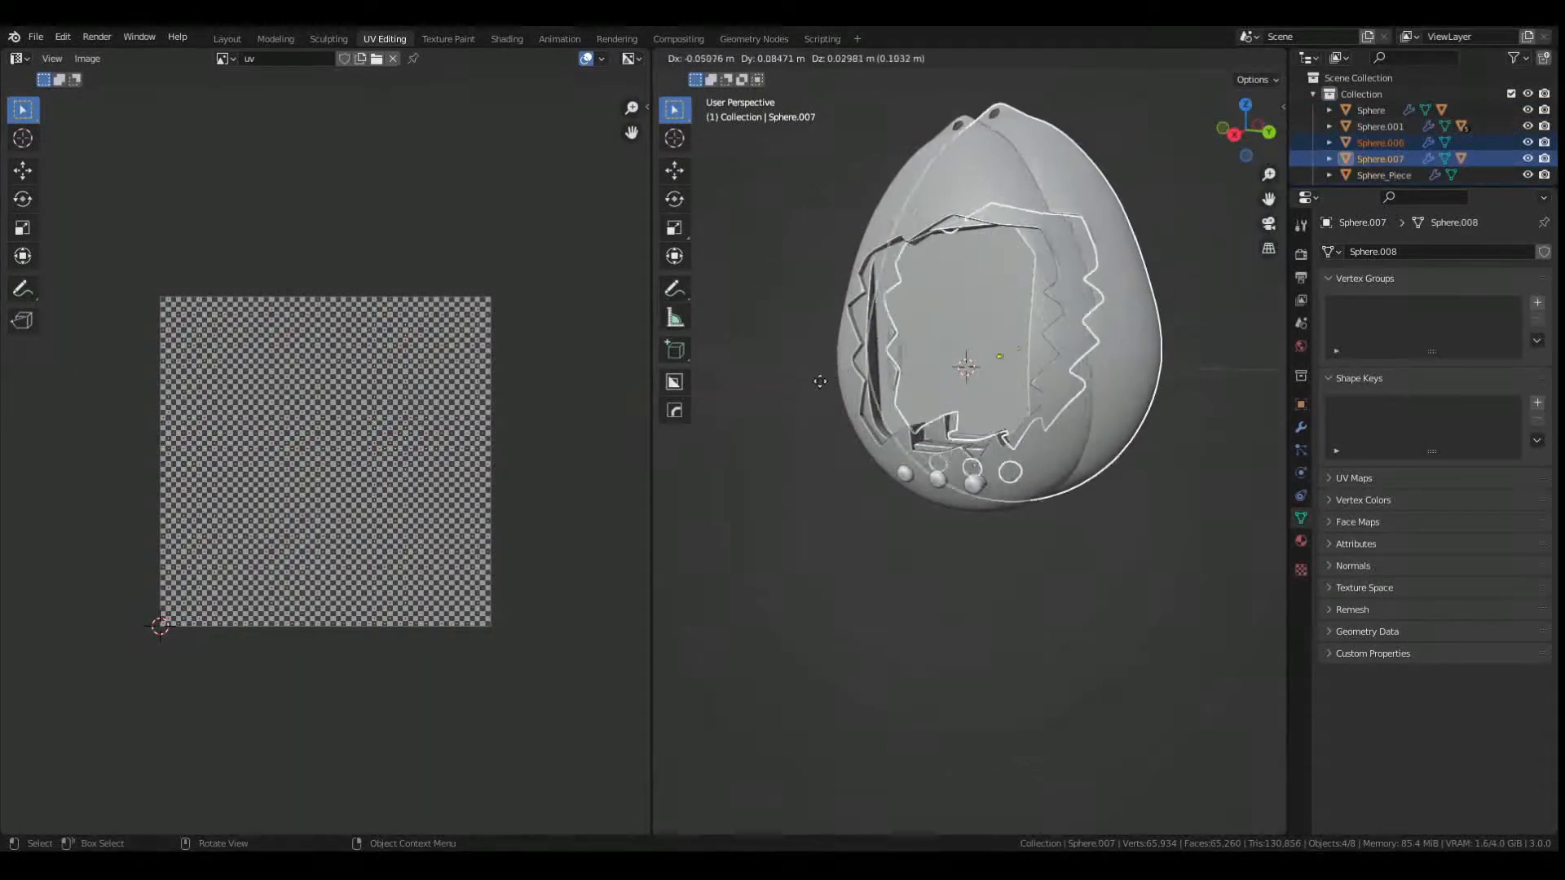
right_click(805, 392)
key("m")
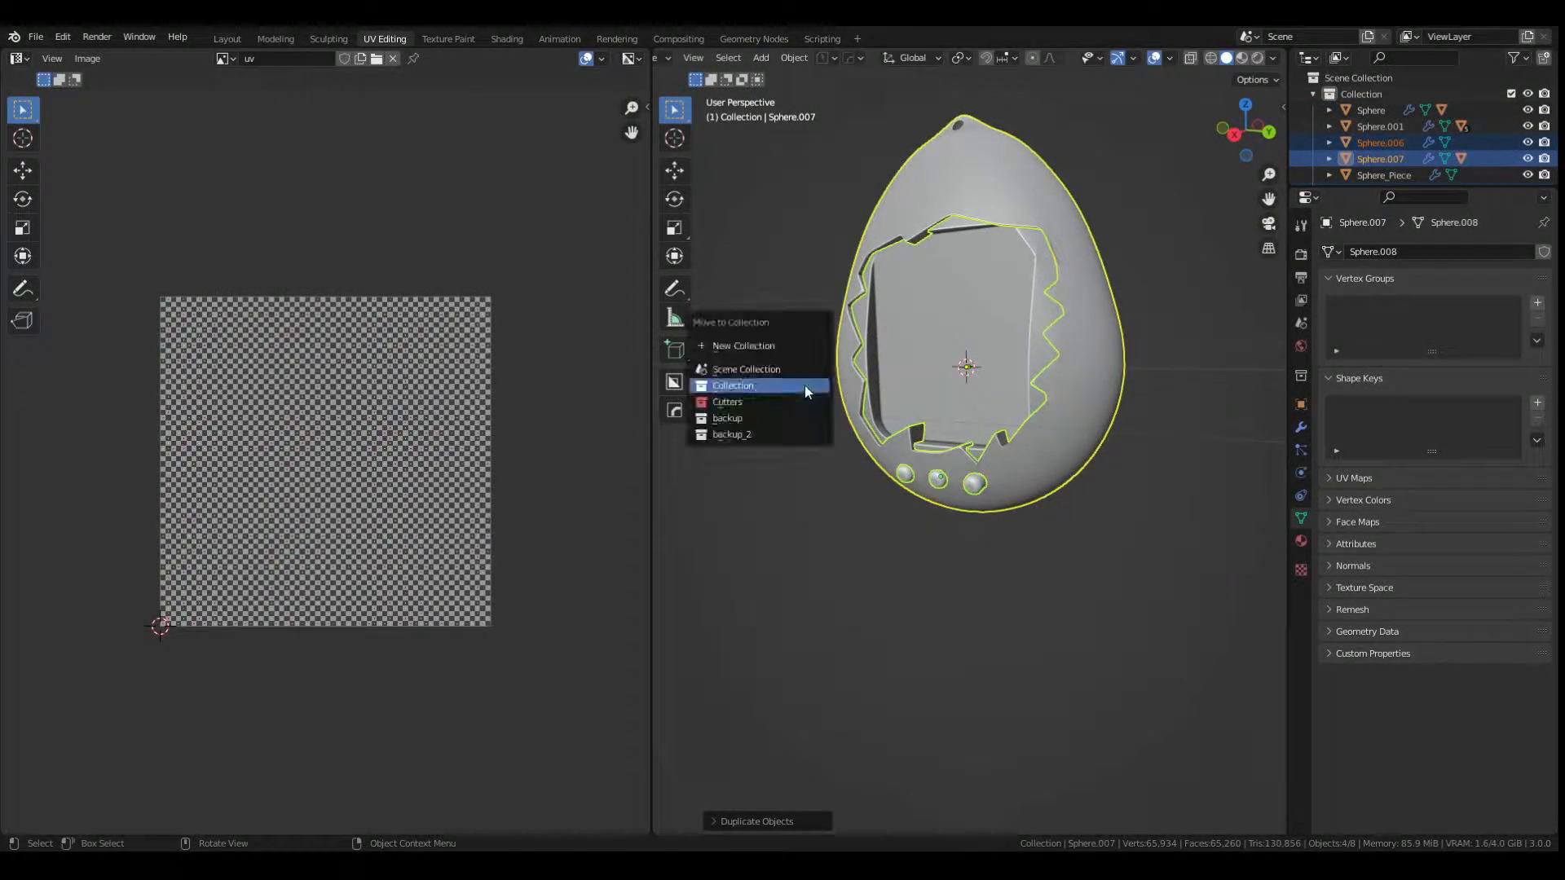
left_click(775, 349)
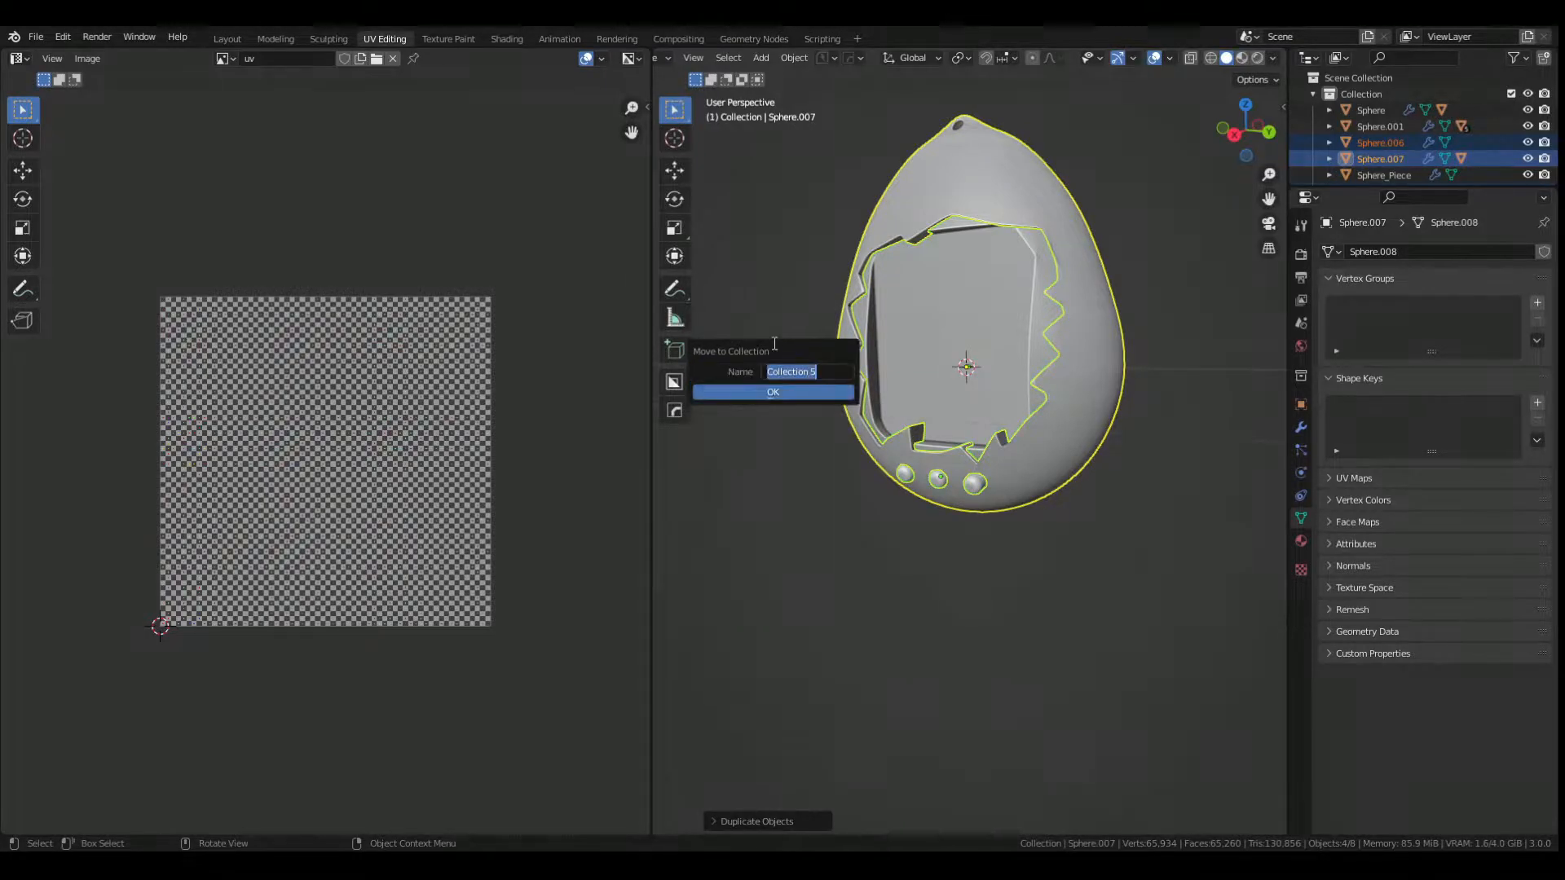
left_click(802, 396)
Merge the image editor areas into the 3D viewport so that the model view fills the workspace.
left_click_drag(649, 51, 535, 60)
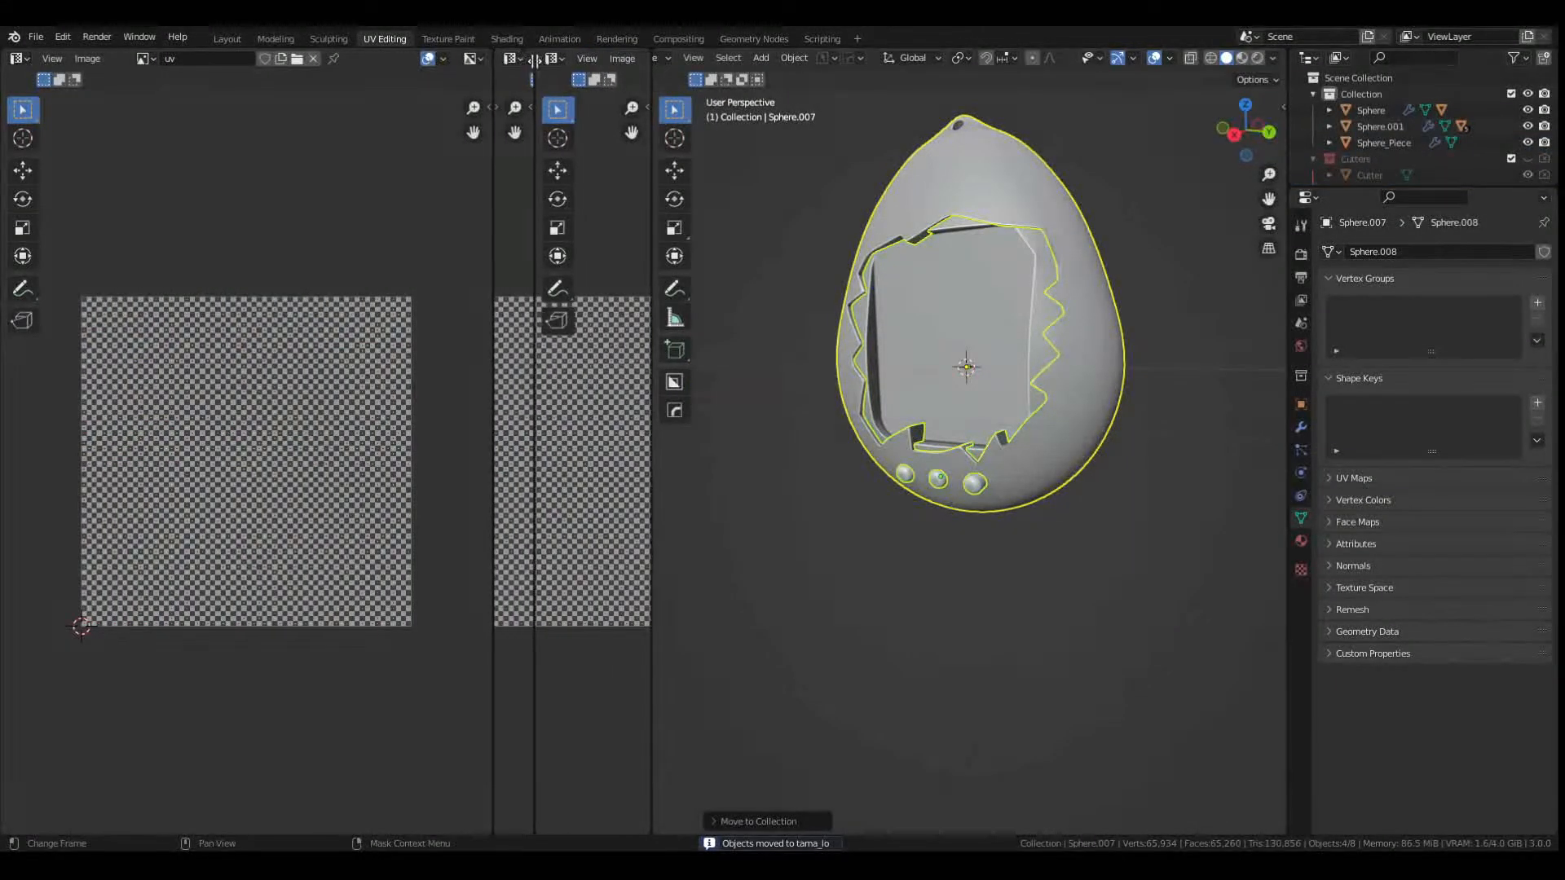
scroll(655, 55, "up", 3)
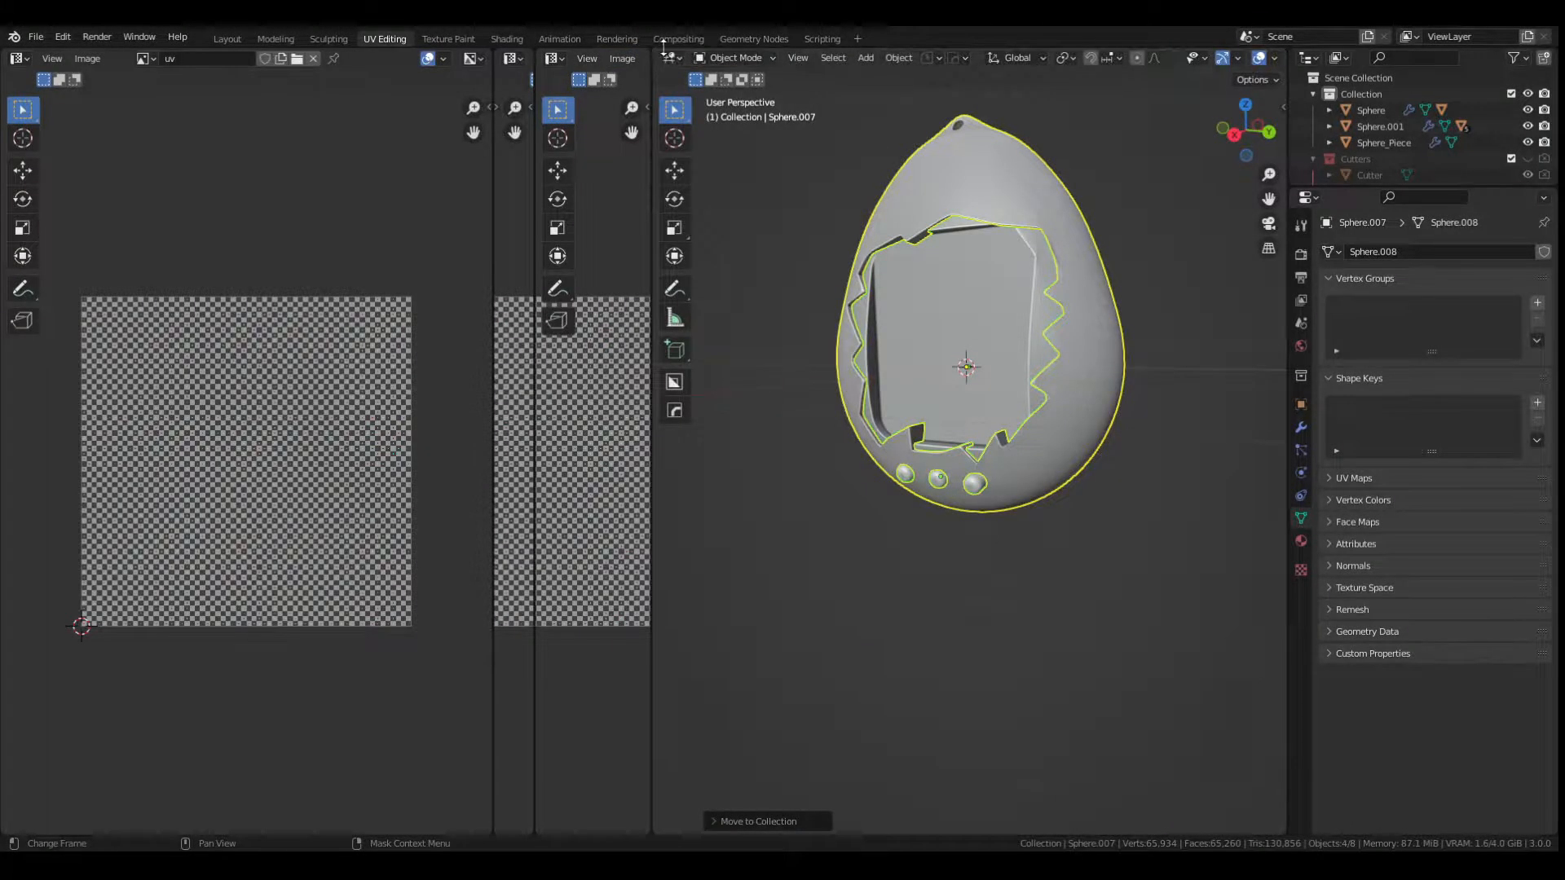
left_click_drag(659, 53, 490, 49)
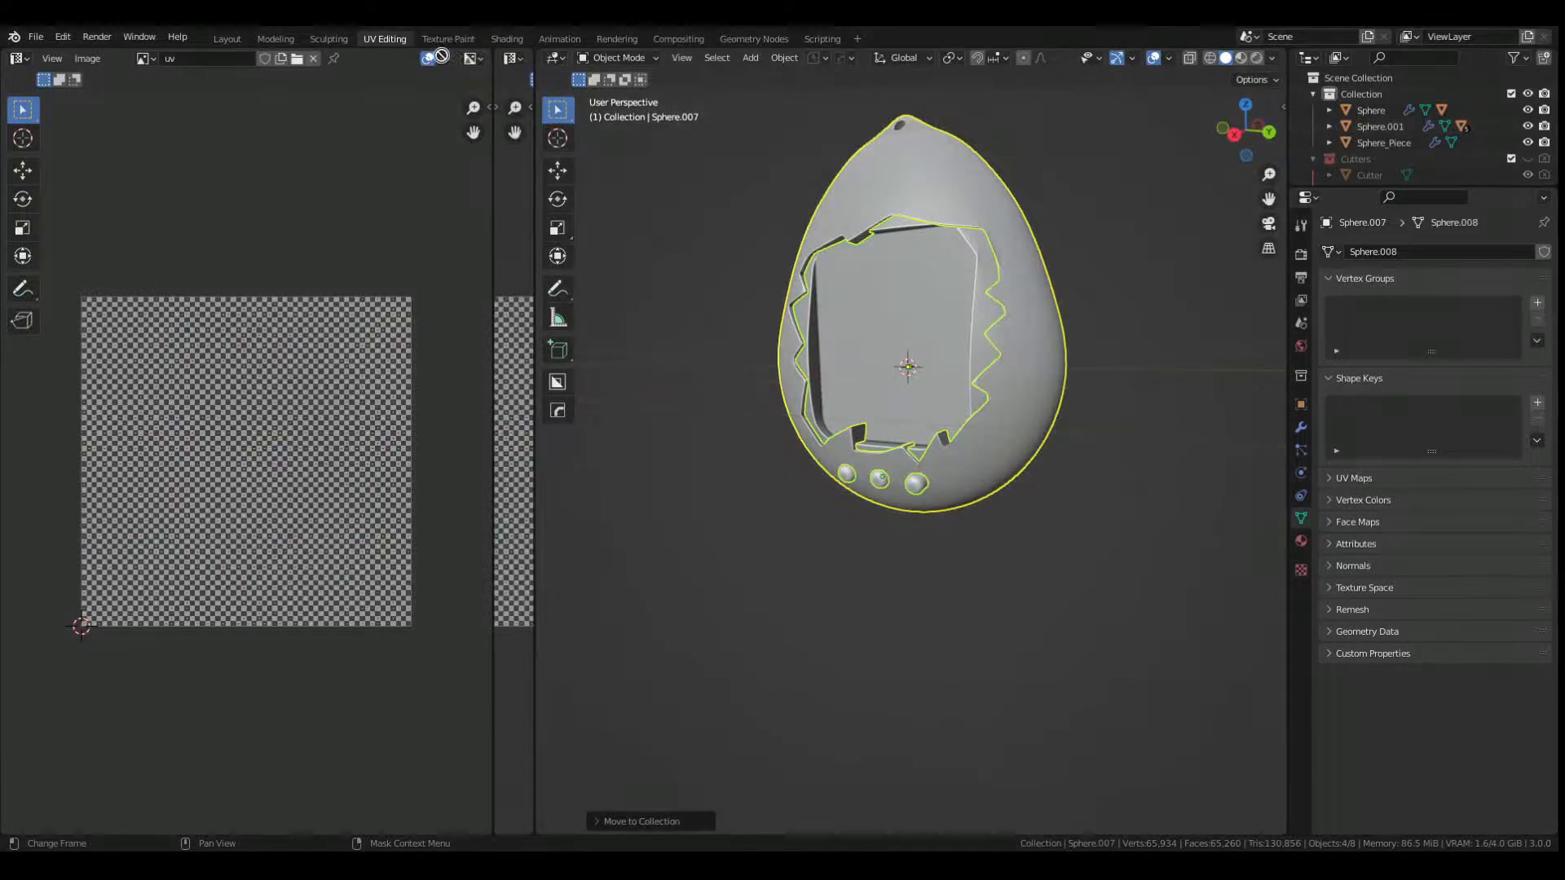
mouse_move(505, 62)
left_mouse_down()
mouse_move(523, 62)
mouse_move(510, 73)
left_mouse_up()
scroll(533, 163, "down", 5)
scroll(721, 320, "up", 6)
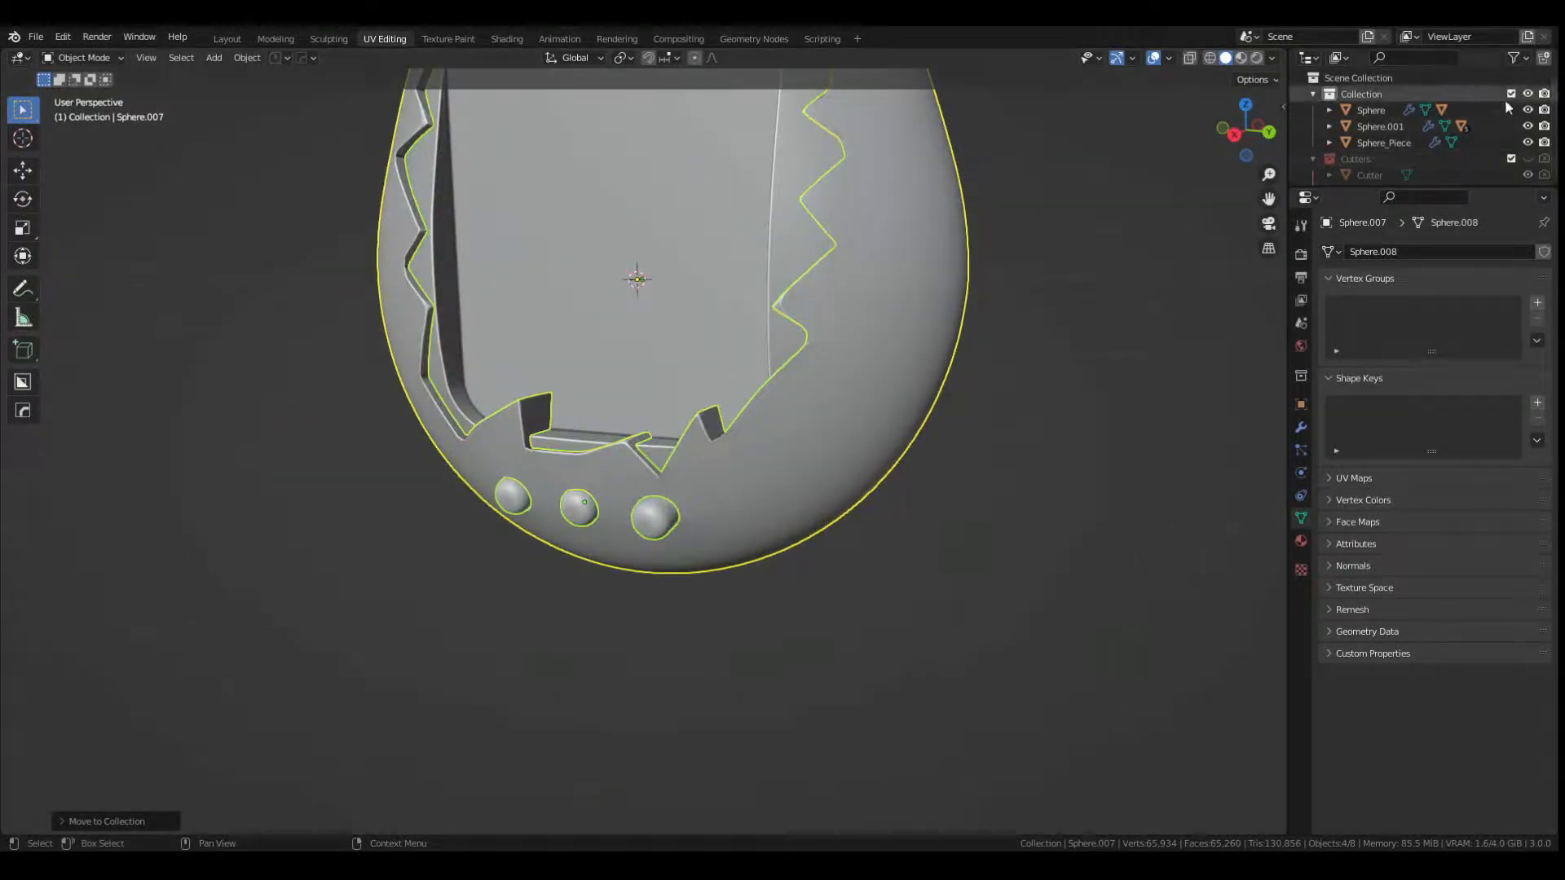
Hide the original Collection, leaving the copies in tama_lo to work on.
left_click(1527, 94)
left_click(1543, 94)
scroll(1518, 150, "down", 5)
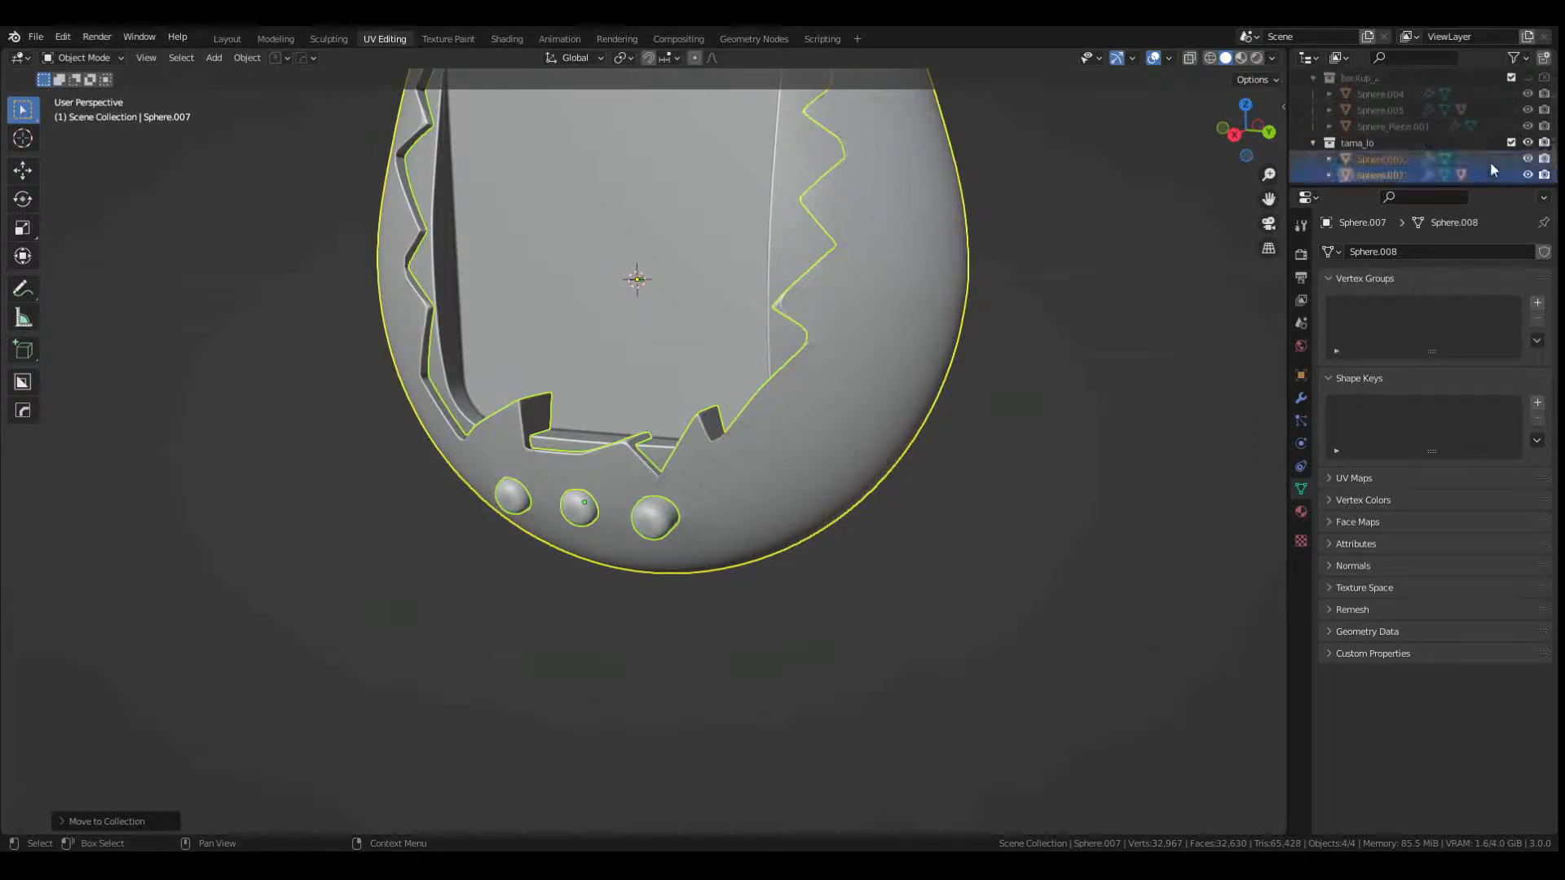
scroll(735, 414, "down", 2)
Select the inner body in tama_lo and preview it without its Subdivision modifier.
left_click(736, 412)
scroll(704, 398, "up", 4)
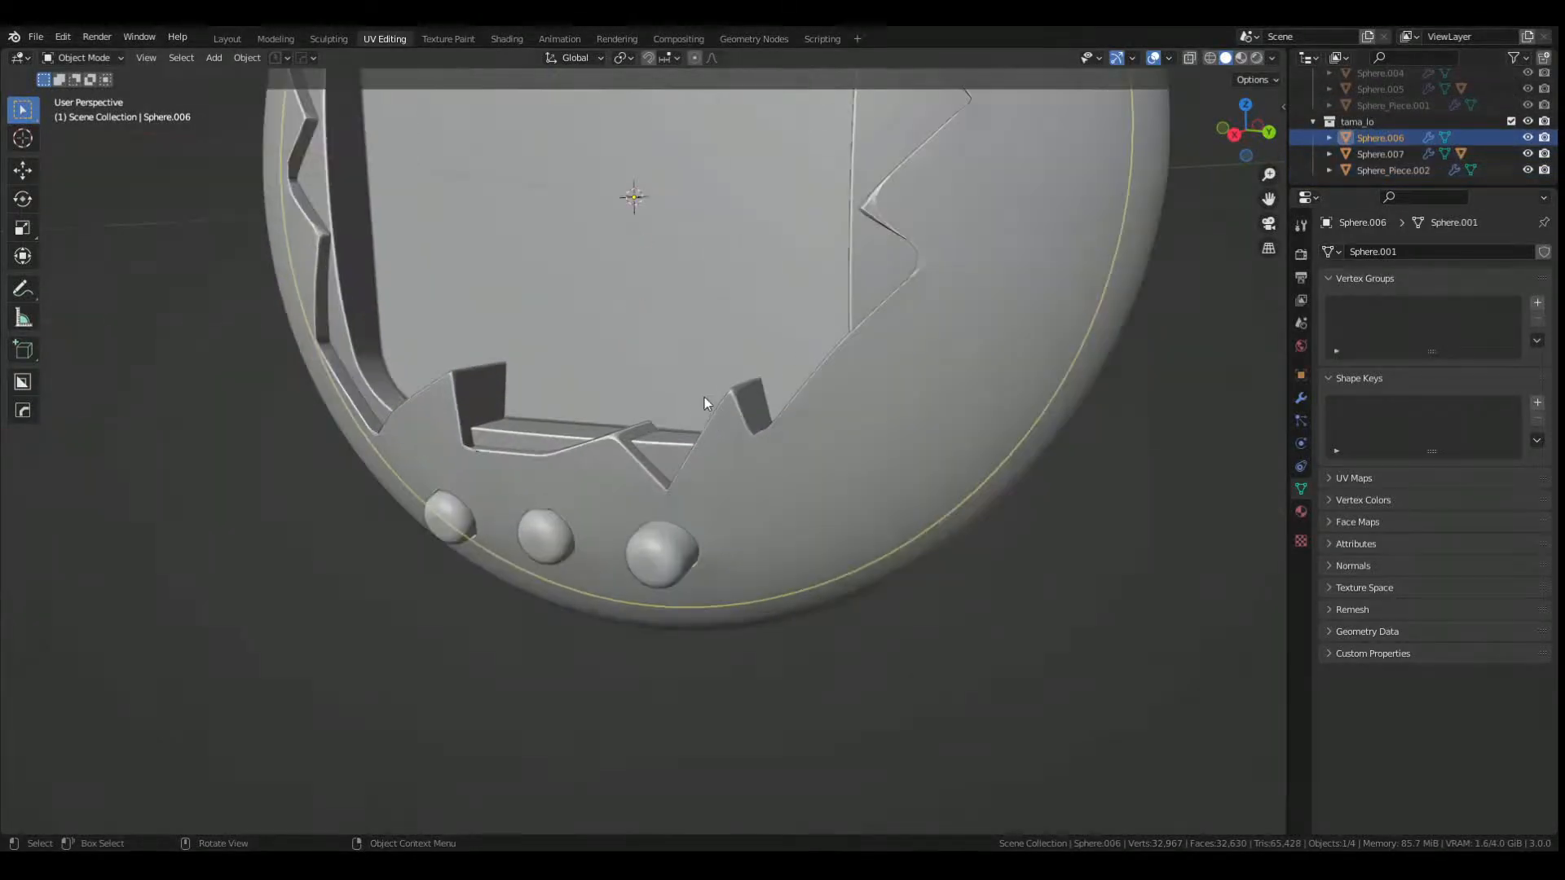
left_click(1301, 399)
middle_click_drag(771, 363, 696, 570)
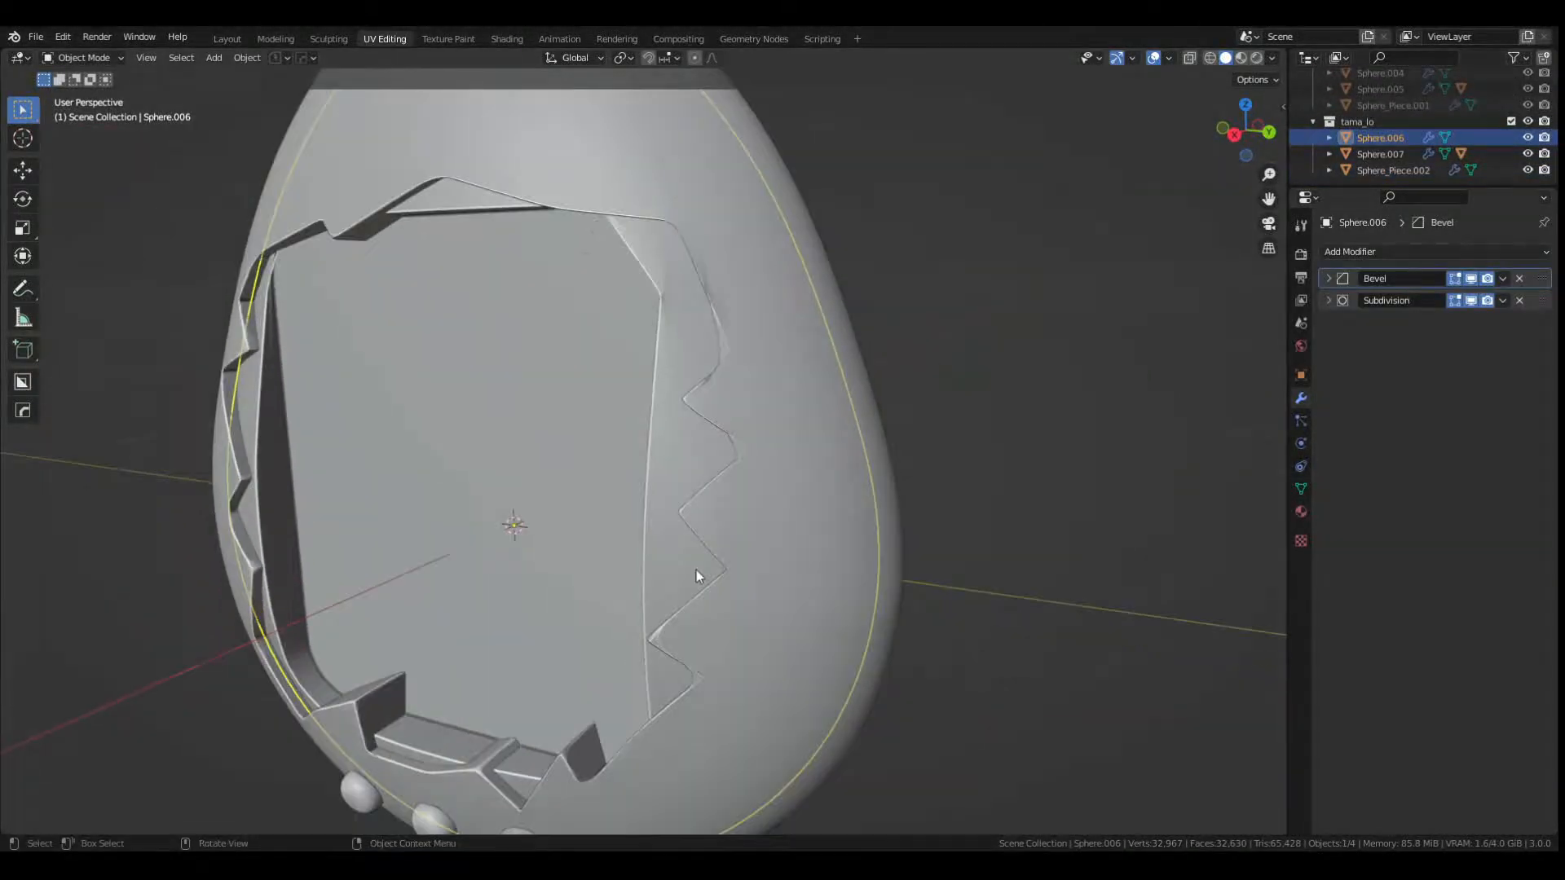
left_click(1471, 300)
Compare the outer shell with and without subdivision and remove its Subdivision modifier.
left_click(819, 566)
left_click(1471, 300)
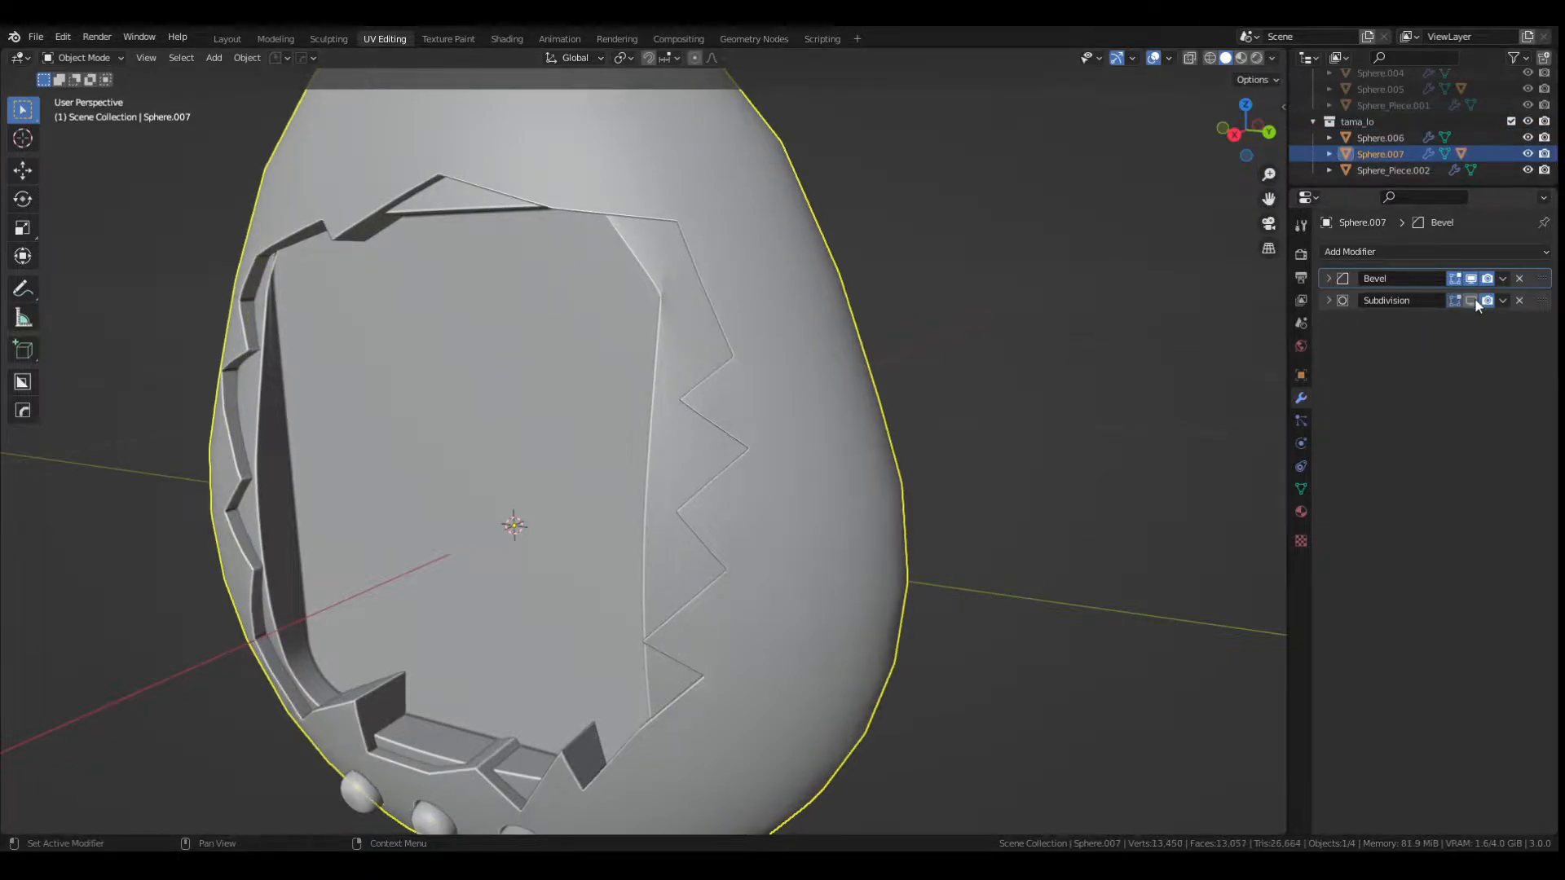
left_click(1473, 300)
left_click(1518, 300)
middle_click_drag(666, 389, 919, 447)
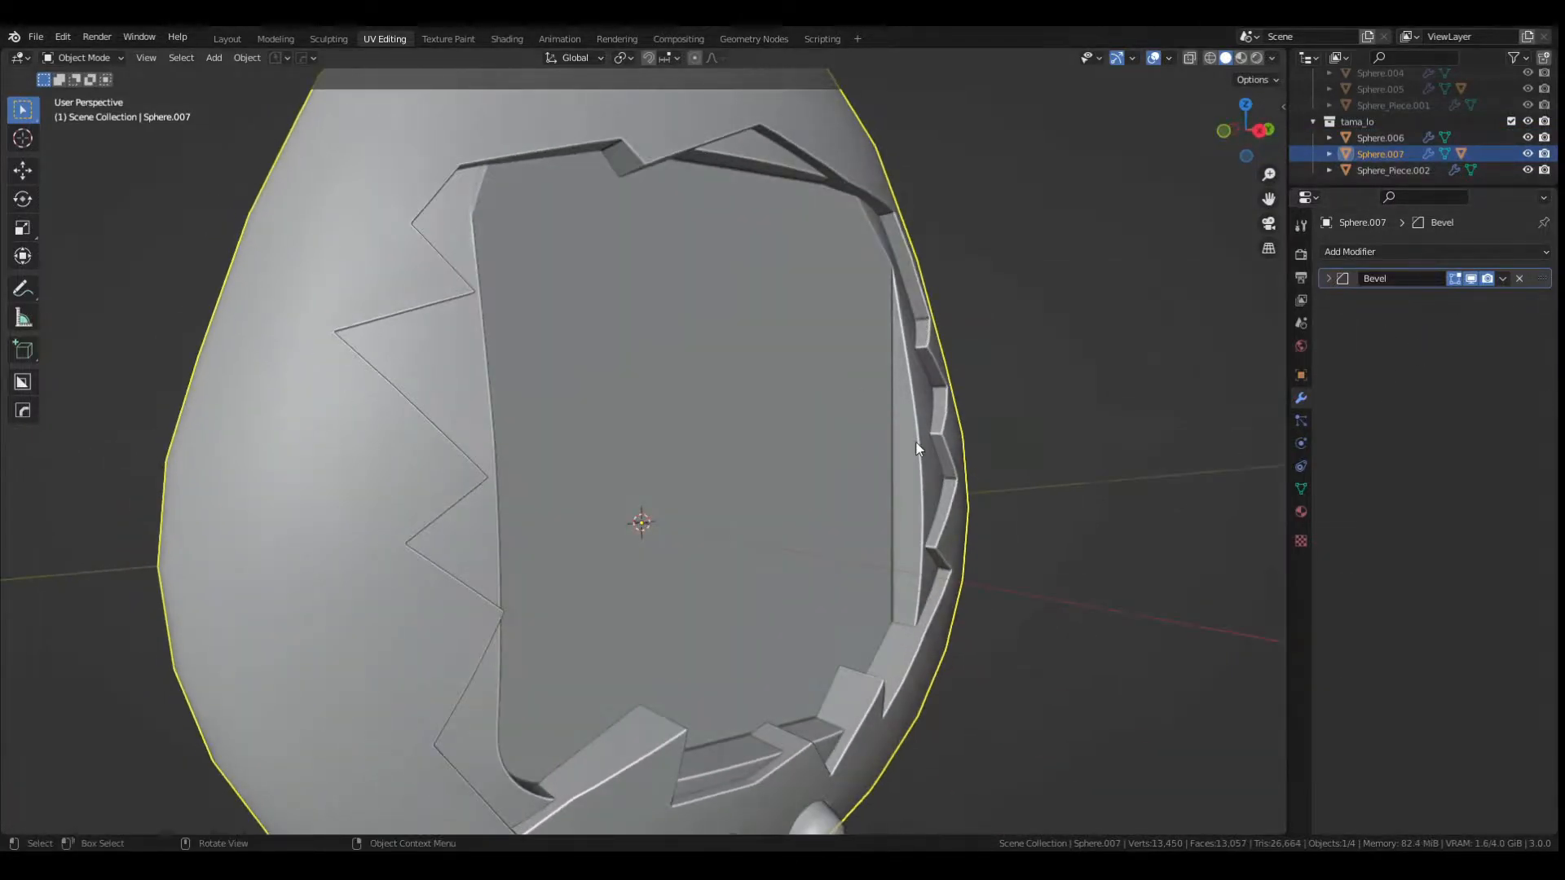
Try removing the inner body's Subdivision modifier and undo the removal.
left_click(920, 447)
left_click(1518, 300)
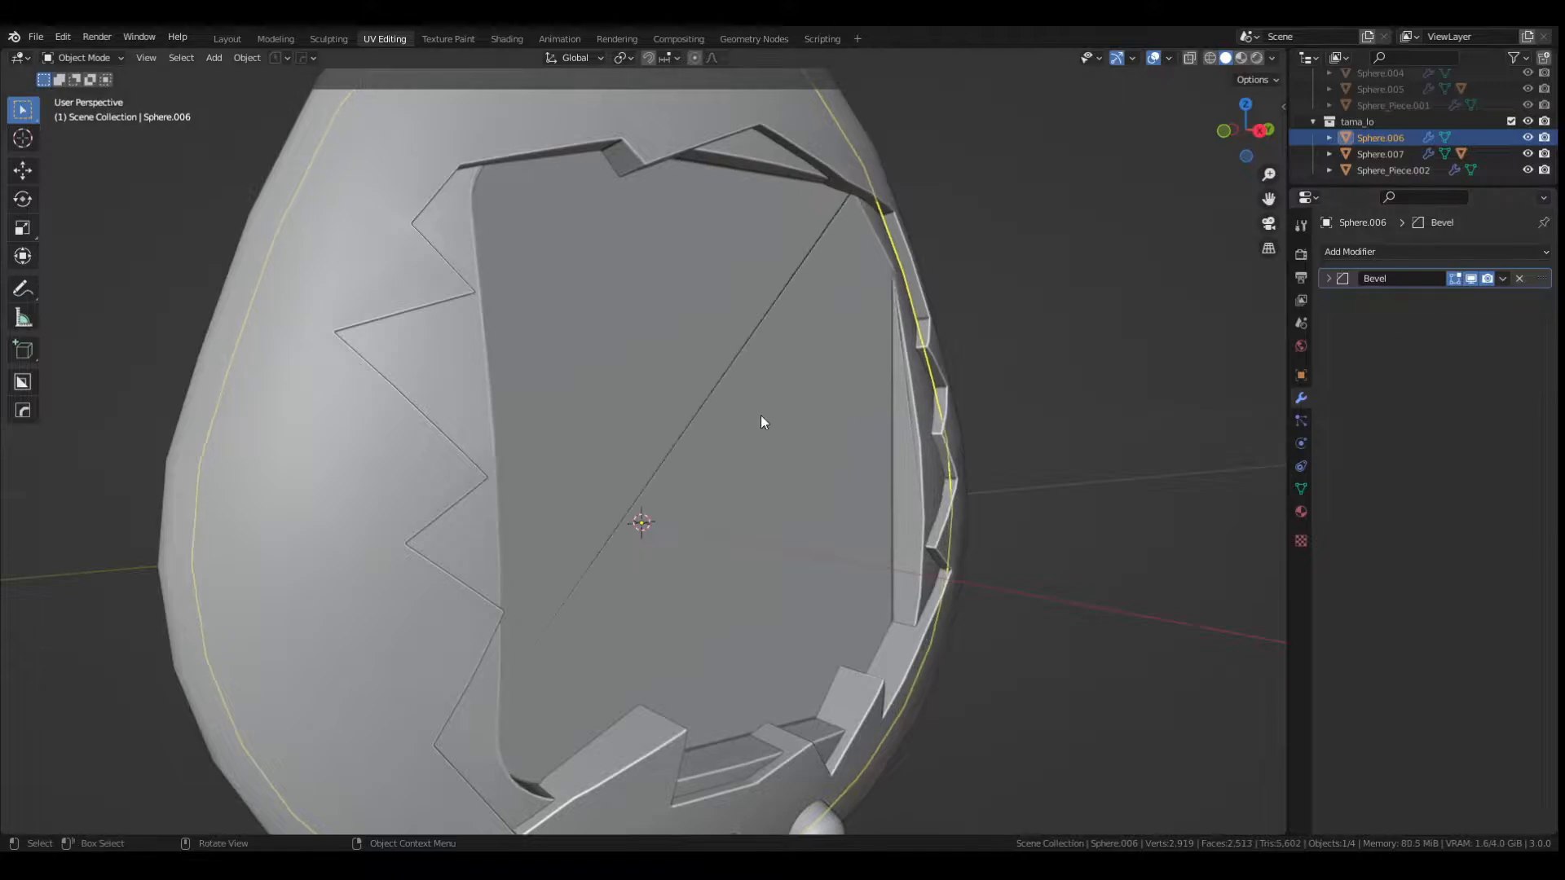
middle_click_drag(720, 405, 674, 422)
key("ctrl+z")
Set the amount of the inner body's Bevel modifier to 0.0028 m.
left_click(1467, 300)
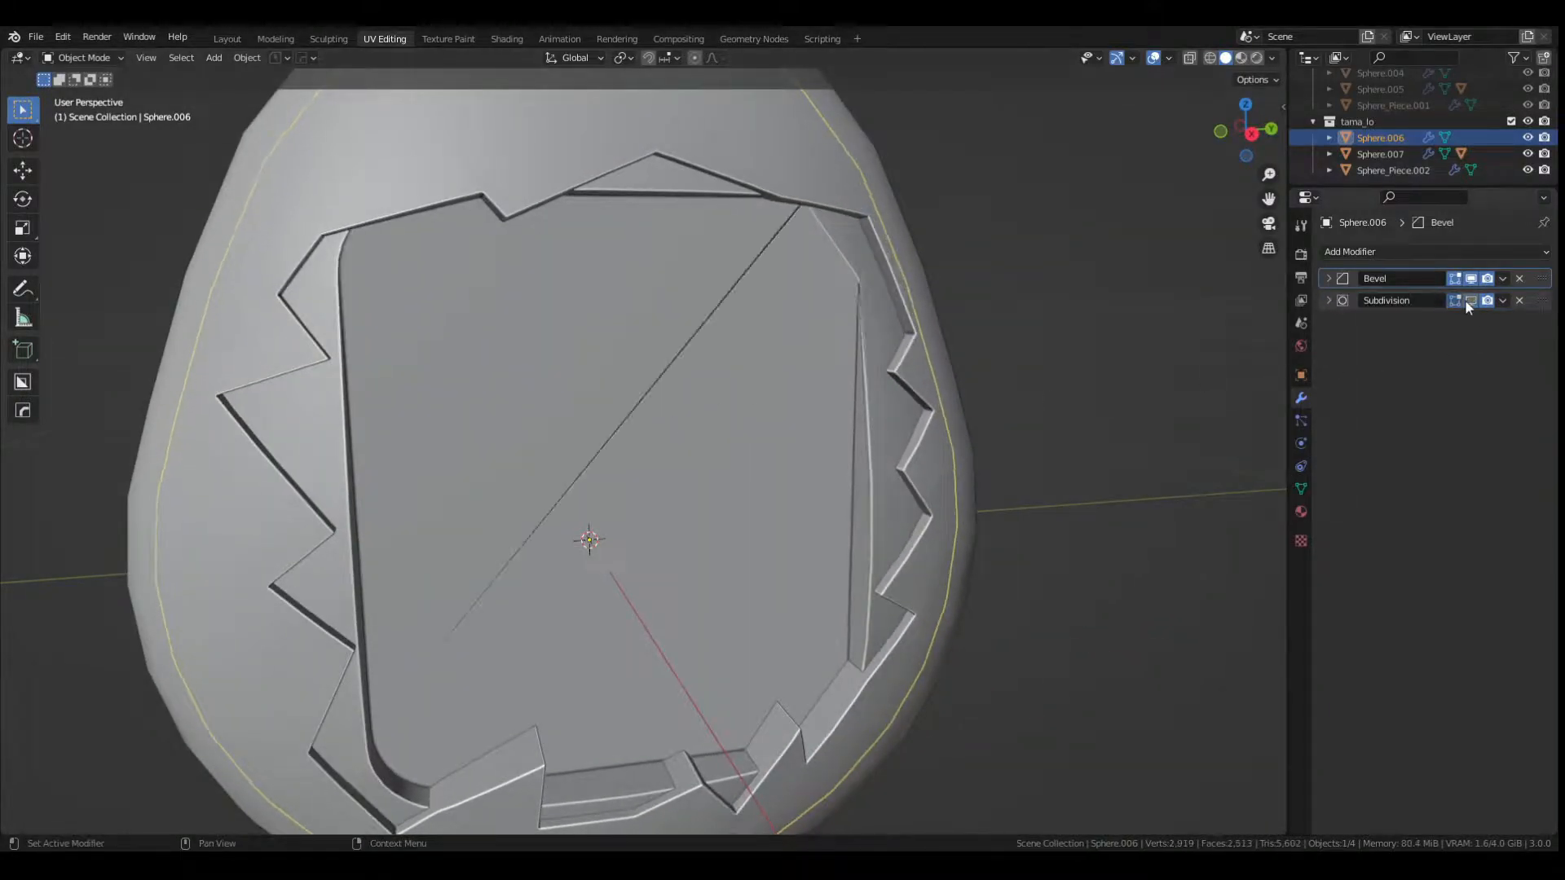
left_click(1468, 300)
left_click(1501, 279)
left_click(1329, 279)
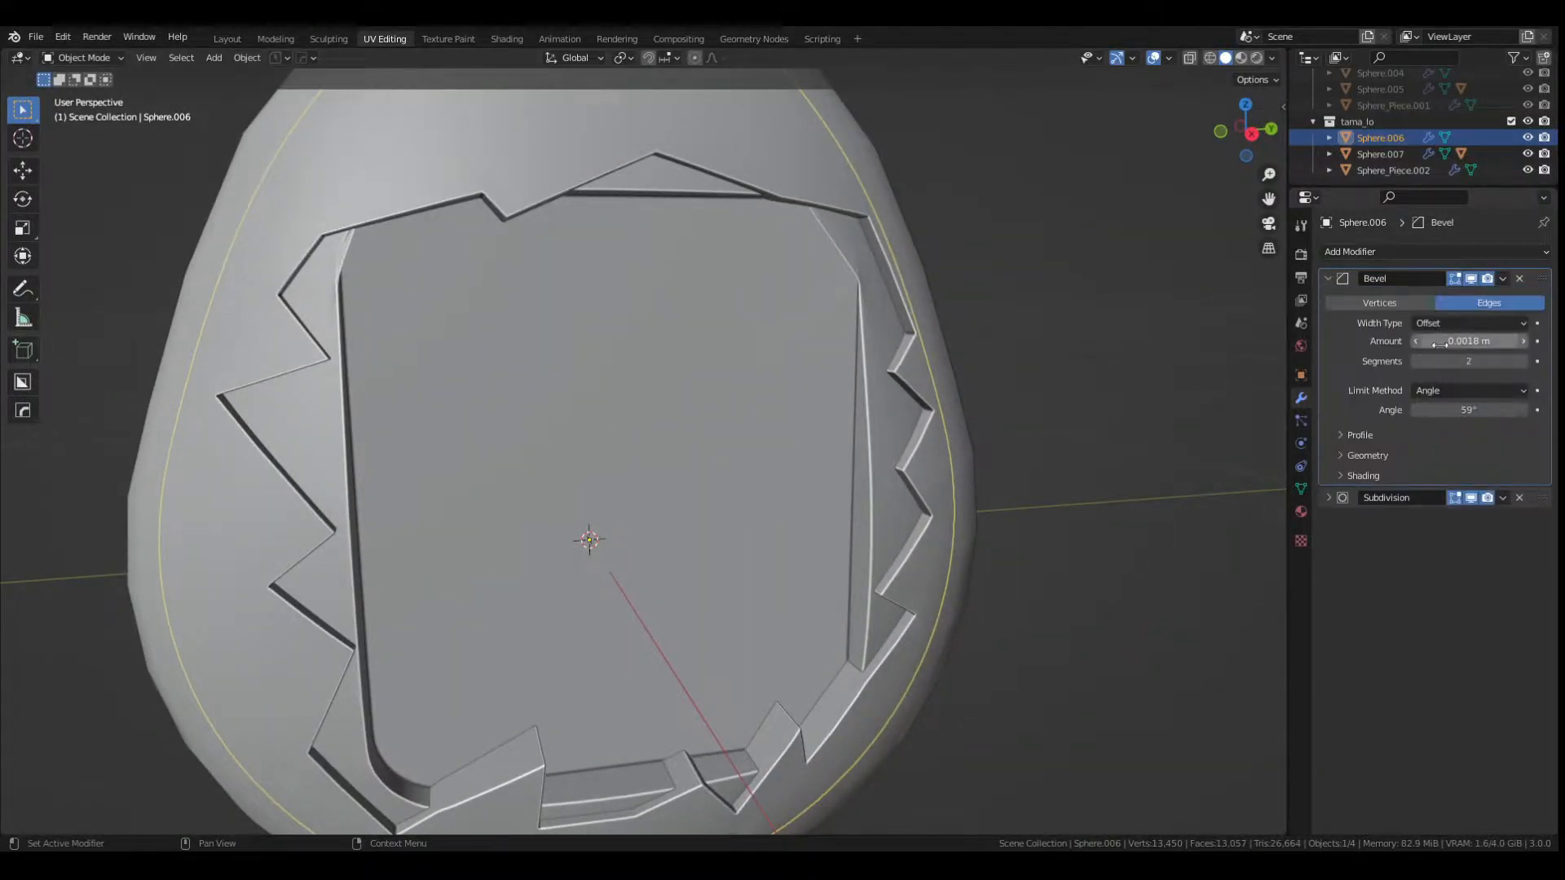
mouse_move(1439, 341)
left_mouse_down()
mouse_move(1471, 341)
mouse_move(1439, 340)
left_mouse_up()
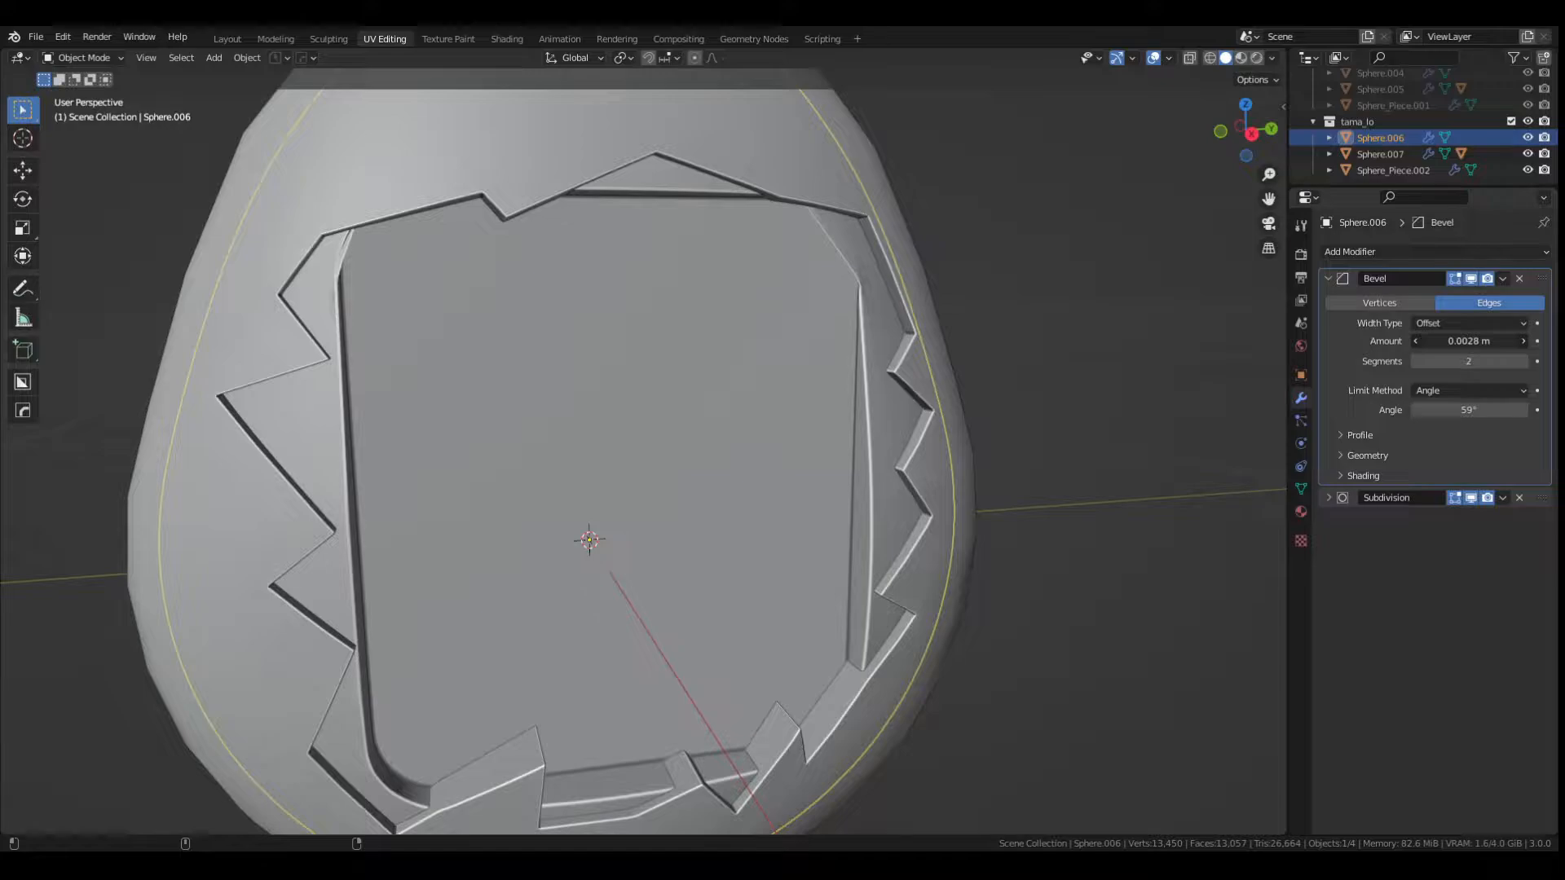
left_click(1502, 278)
left_click(1329, 279)
Disable the inner body's Subdivision display and reduce its Bevel amount to 0 m.
left_click(1471, 300)
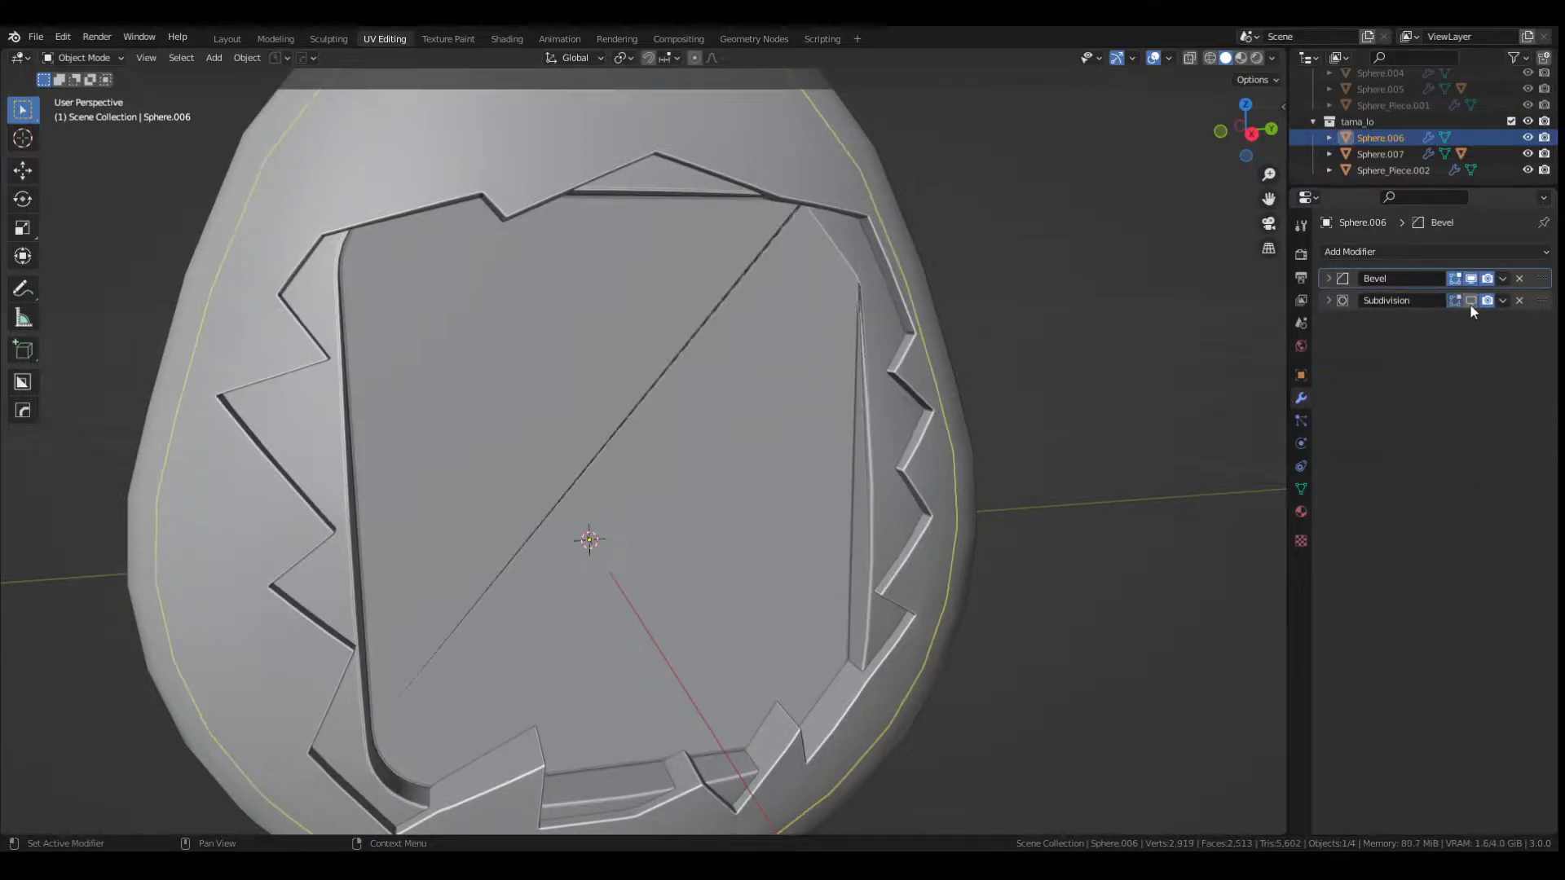
left_click(1470, 300)
left_click(1471, 300)
left_click(1353, 279)
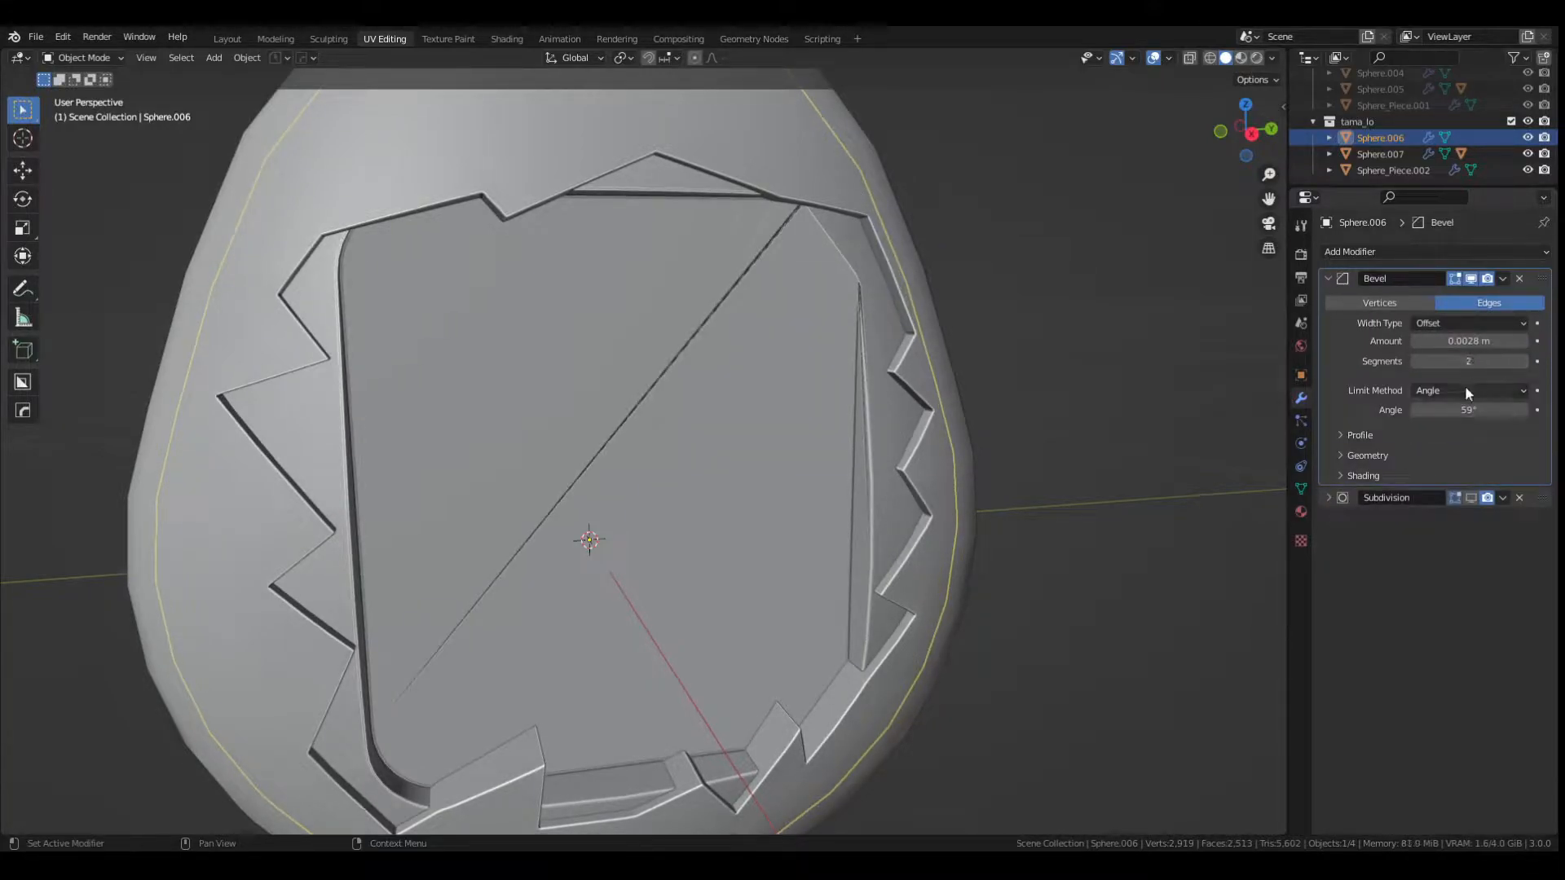
left_click_drag(1500, 341, 1451, 341)
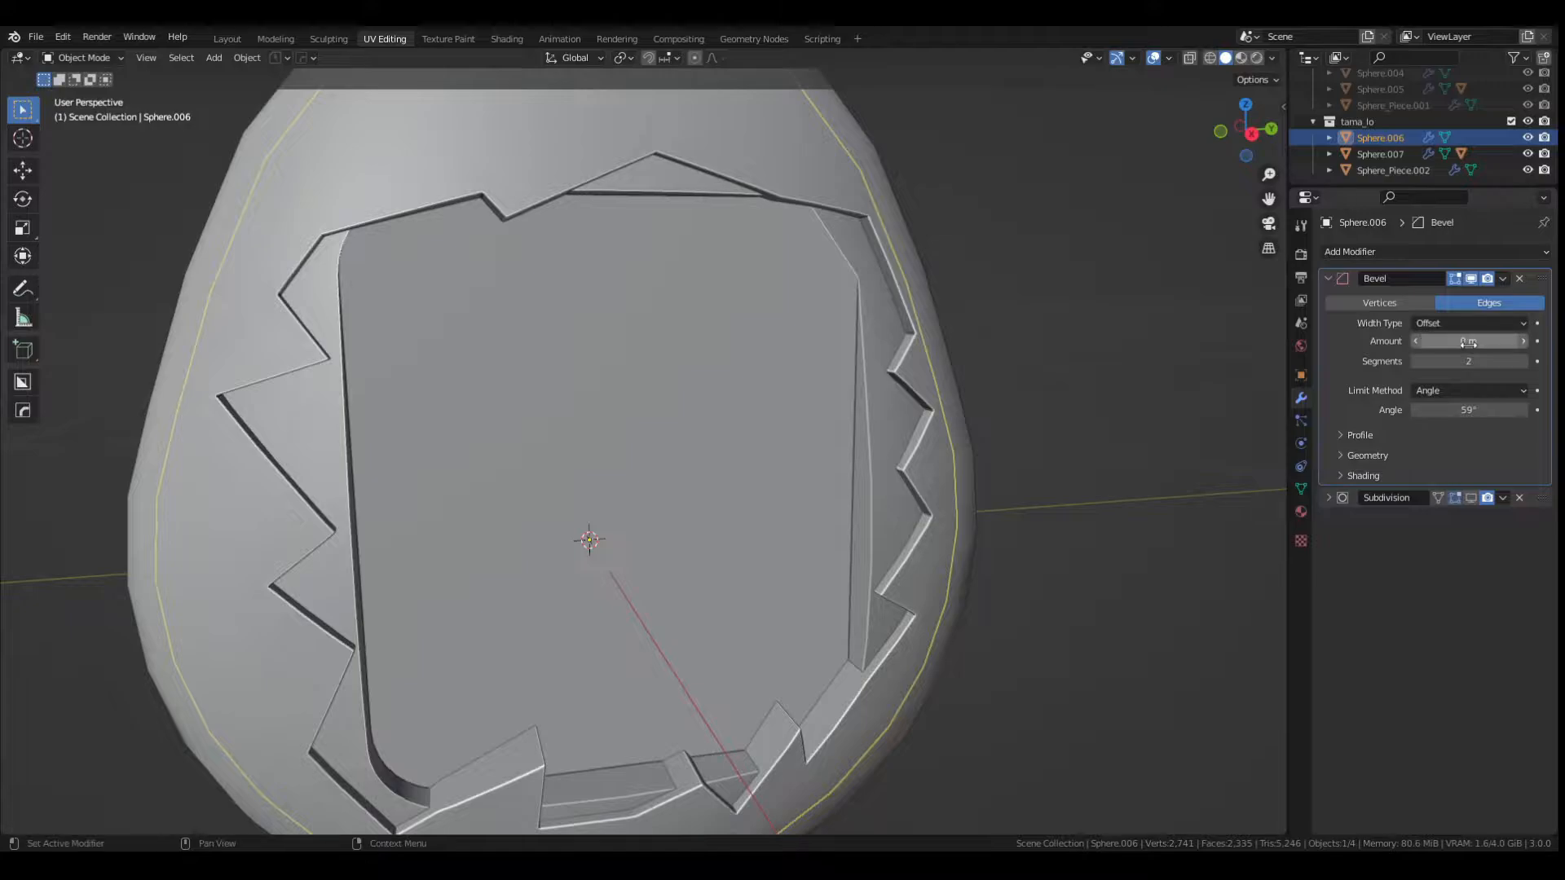
Isolate the inner body in local view and compare its surface with Subdivision shown and hidden.
left_click(715, 442)
left_click(874, 443)
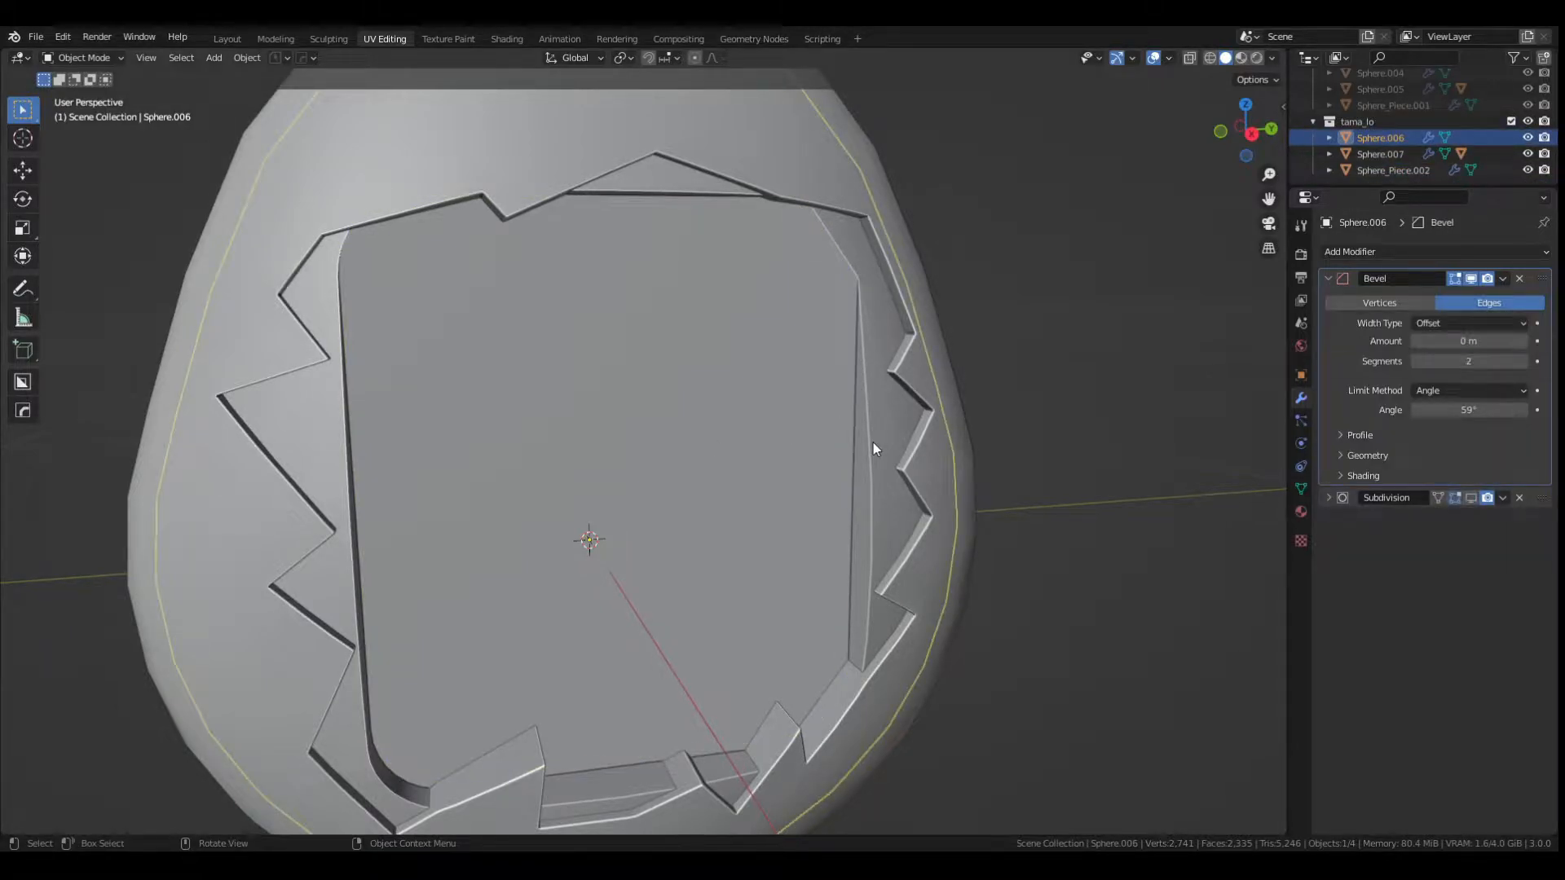
key("KP_Divide")
middle_click_drag(873, 443, 1203, 356)
left_click(1329, 278)
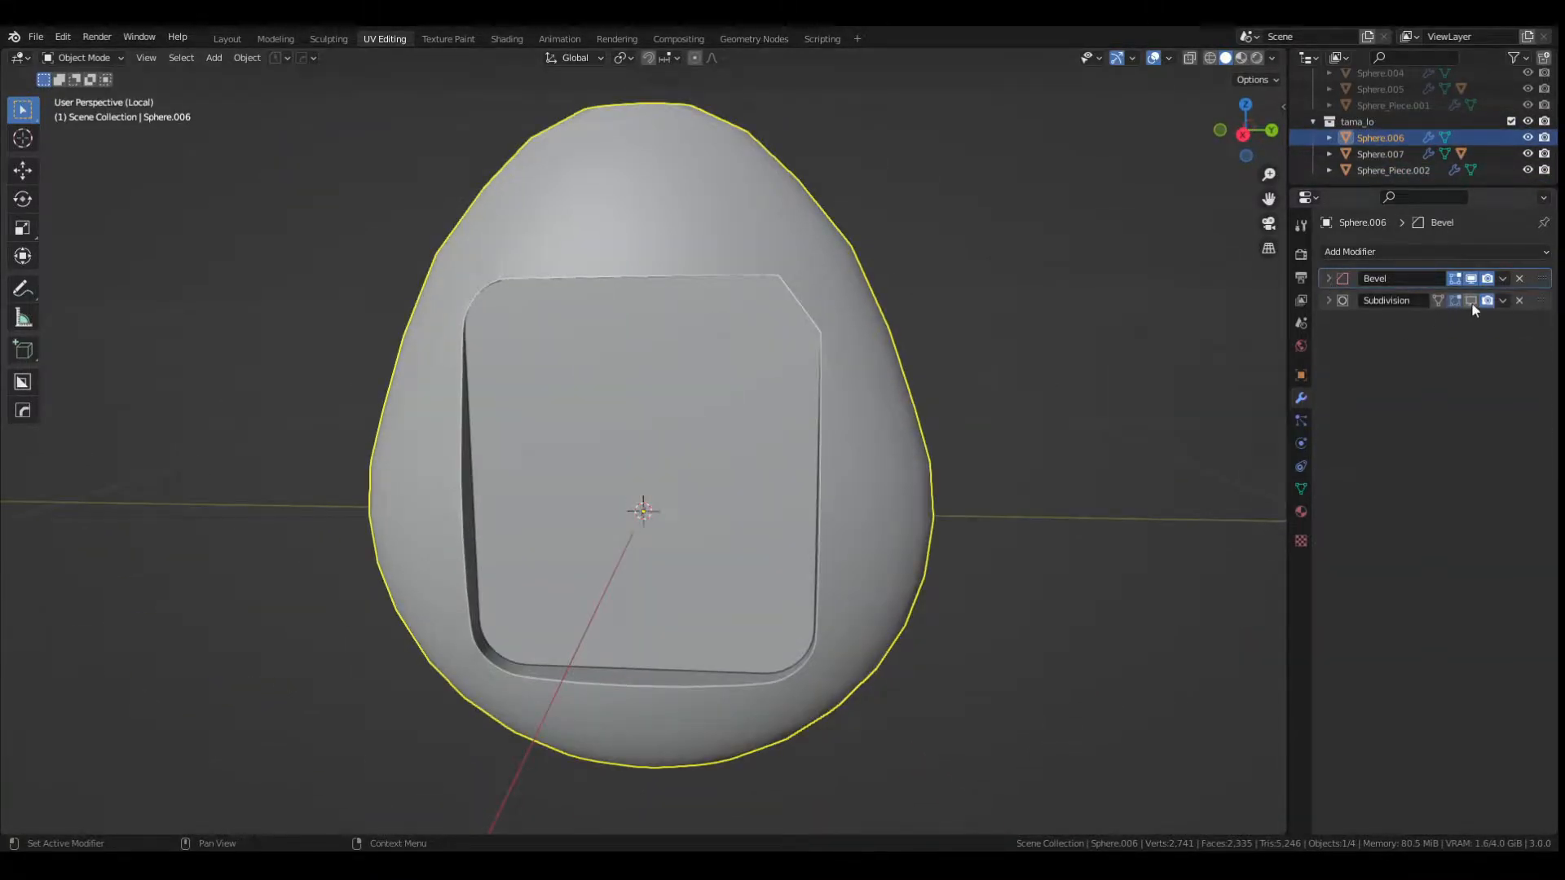
left_click(1470, 301)
left_click(1471, 301)
Set the inner body's Bevel amount to 0.002 m and apply its Subdivision modifier.
left_click(1329, 278)
left_click(1503, 503)
left_click(1490, 518)
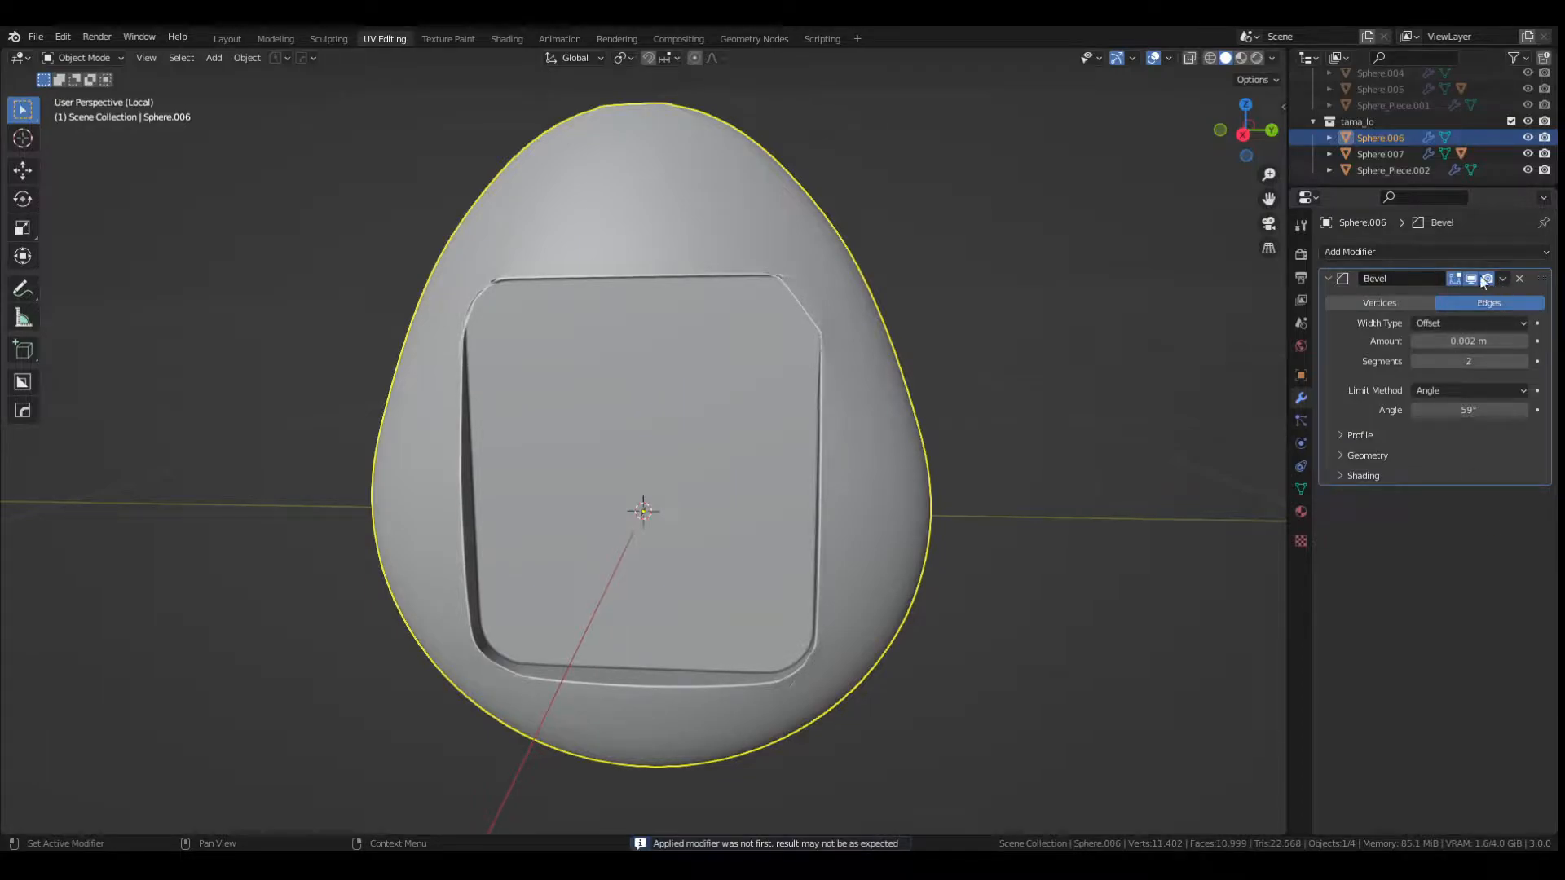
Try applying the inner body's Bevel modifier, then undo the application of both Bevel and Subdivision.
left_click(1501, 277)
left_click(1478, 295)
key("ctrl+z")
left_click(1328, 278)
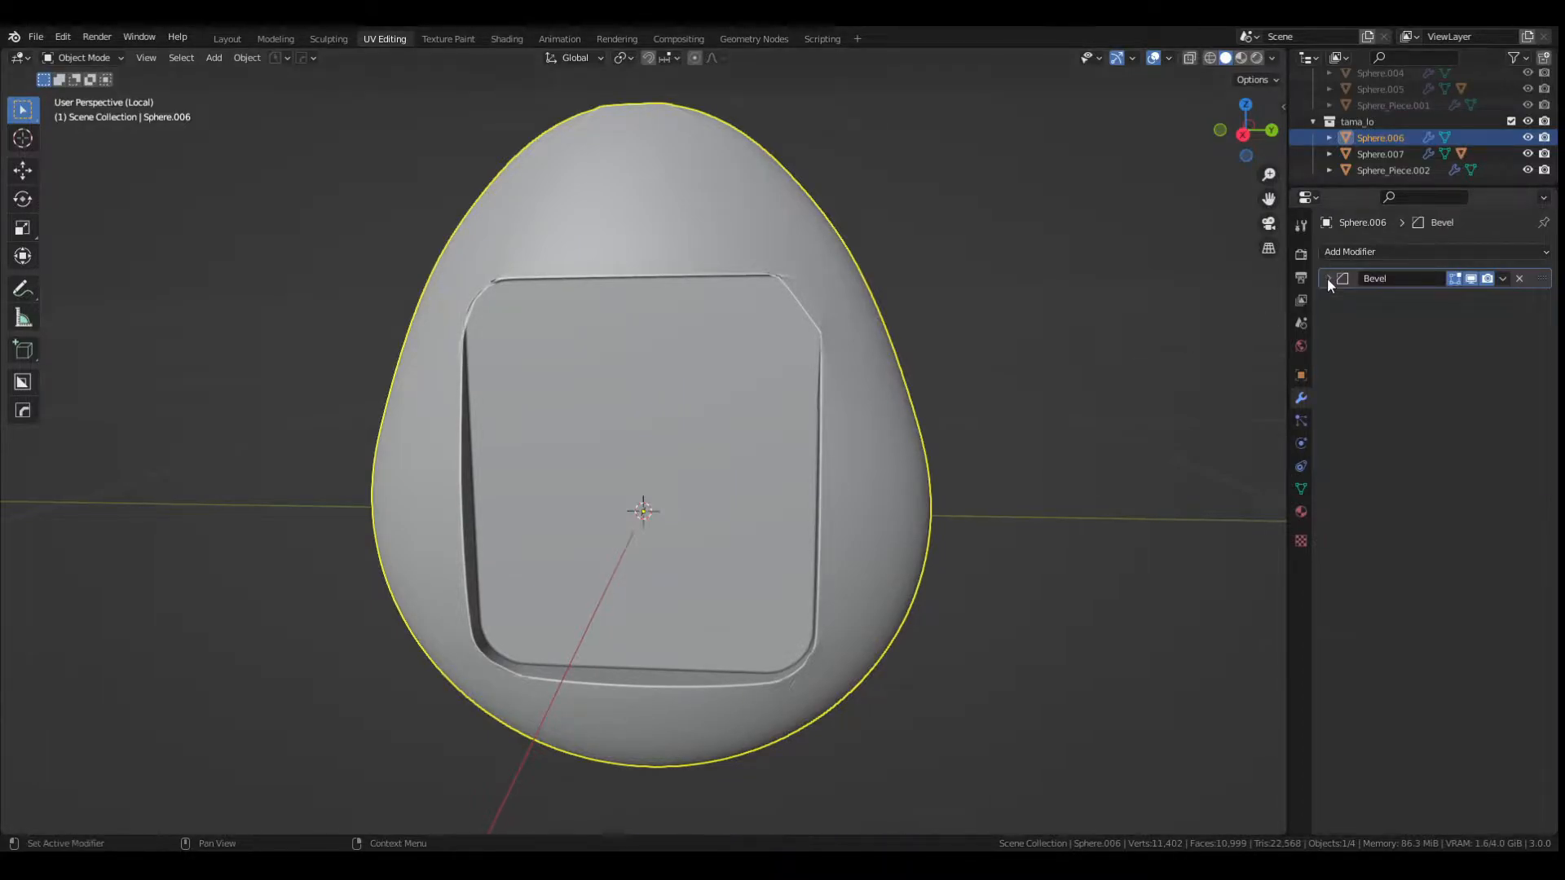
middle_click_drag(856, 383, 742, 372)
key("ctrl+z")
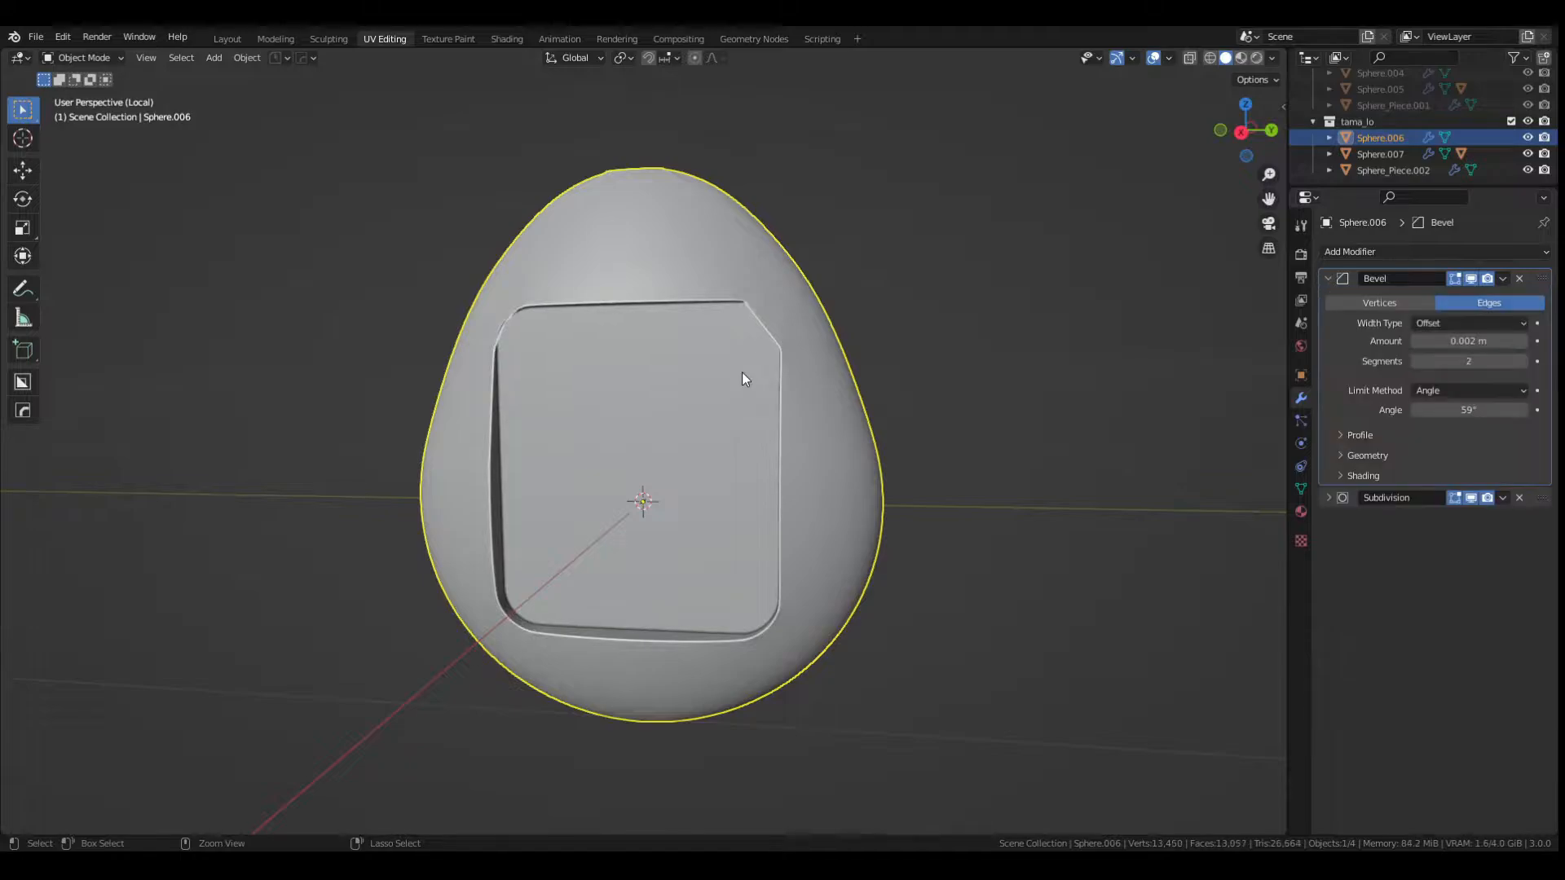
Set the inner body's Bevel segments to 1 and disable Subdivision in the viewport.
left_click(1471, 498)
left_click(1471, 498)
left_click(1416, 362)
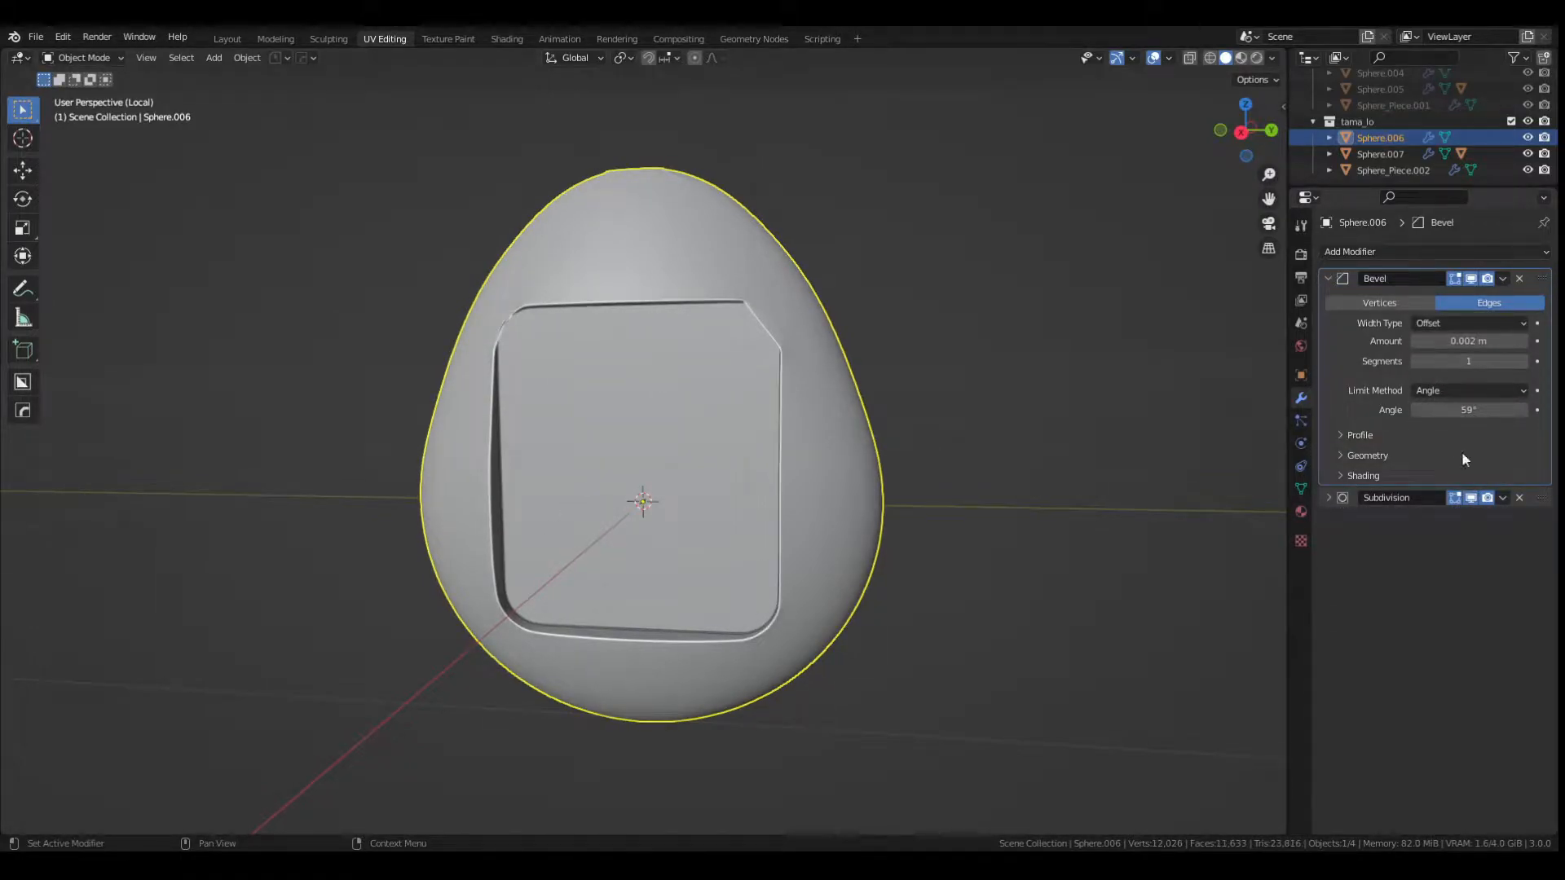
left_click(1472, 498)
Enter Edit Mode on the inner body and mark the edge loop around the recessed screen face as sharp.
middle_click_drag(766, 375, 682, 377)
key("Tab")
left_click(848, 408)
key("Tab")
left_click(683, 453)
middle_click_drag(683, 453, 667, 412)
scroll(620, 469, "up", 3)
key("alt+a")
left_click(407, 505, "alt")
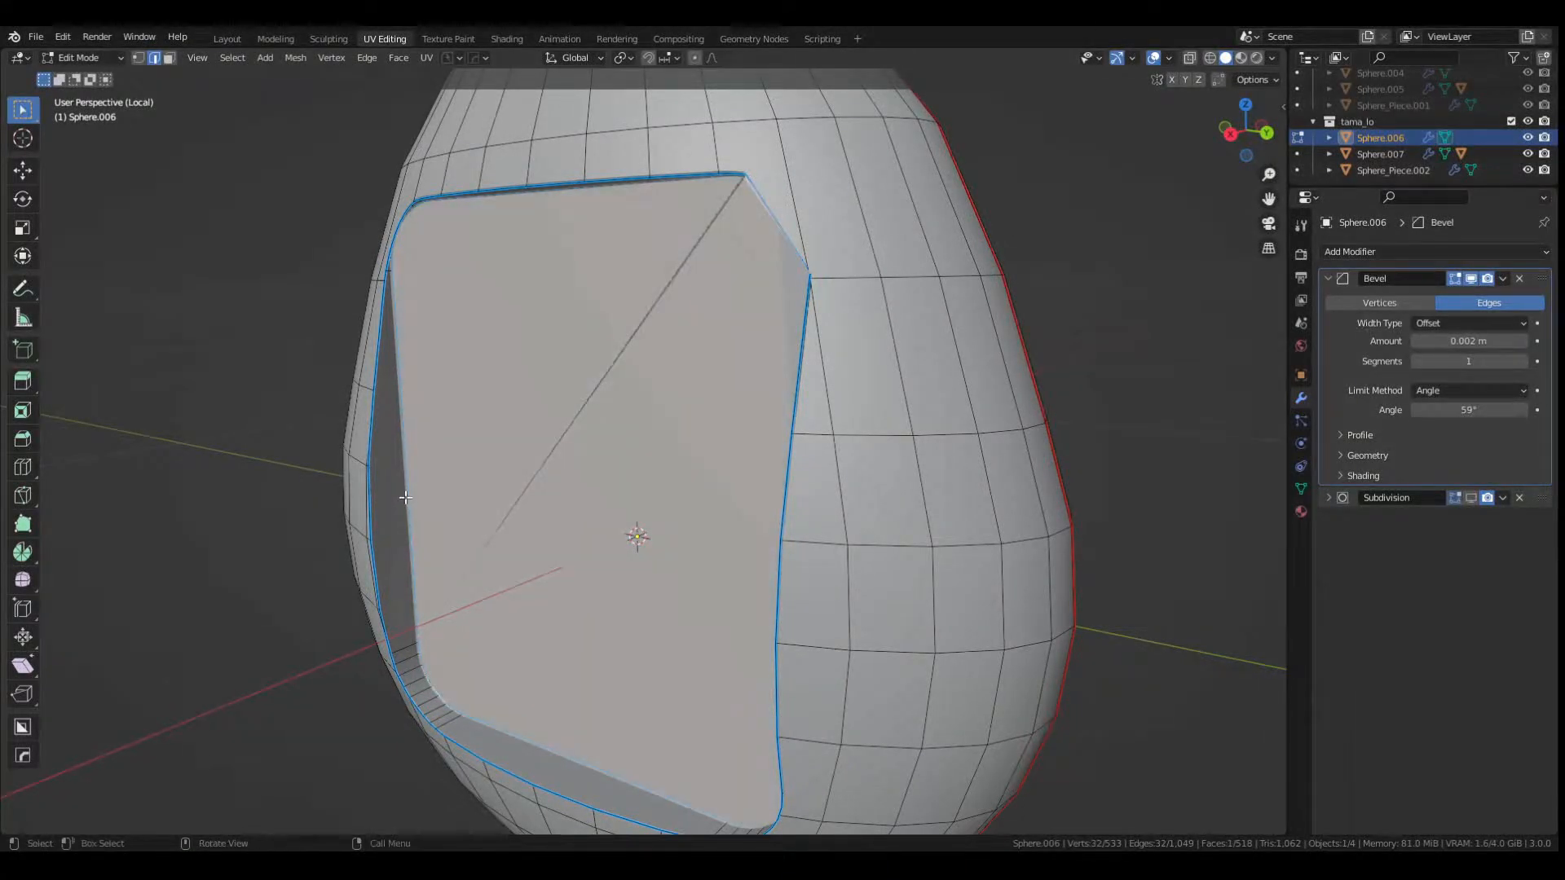
key("q")
left_click(409, 492)
Mark the diagonal edge at the upper corner of the recessed screen face as sharp.
middle_click_drag(726, 285, 806, 260)
left_click(805, 259)
scroll(971, 404, "up", 1)
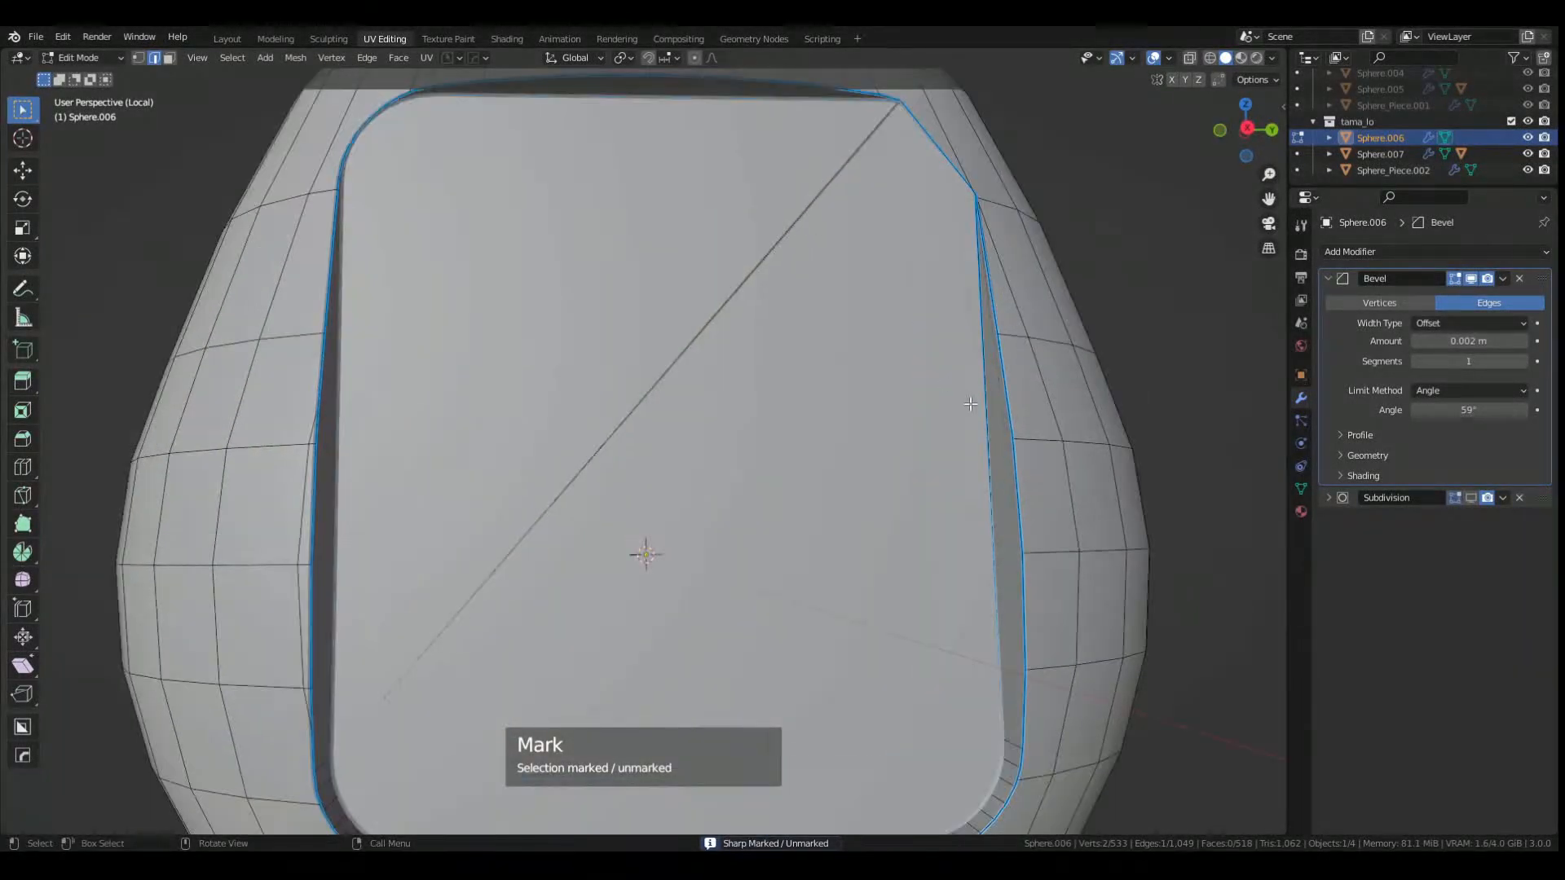
Switch to vertex selection and slide the vertex at the recess's angled upper corner slightly along its edge.
middle_click_drag(971, 404, 958, 537)
scroll(958, 538, "up", 2)
middle_click_drag(957, 181, 874, 316, "shift")
key("Tab")
left_click(780, 316)
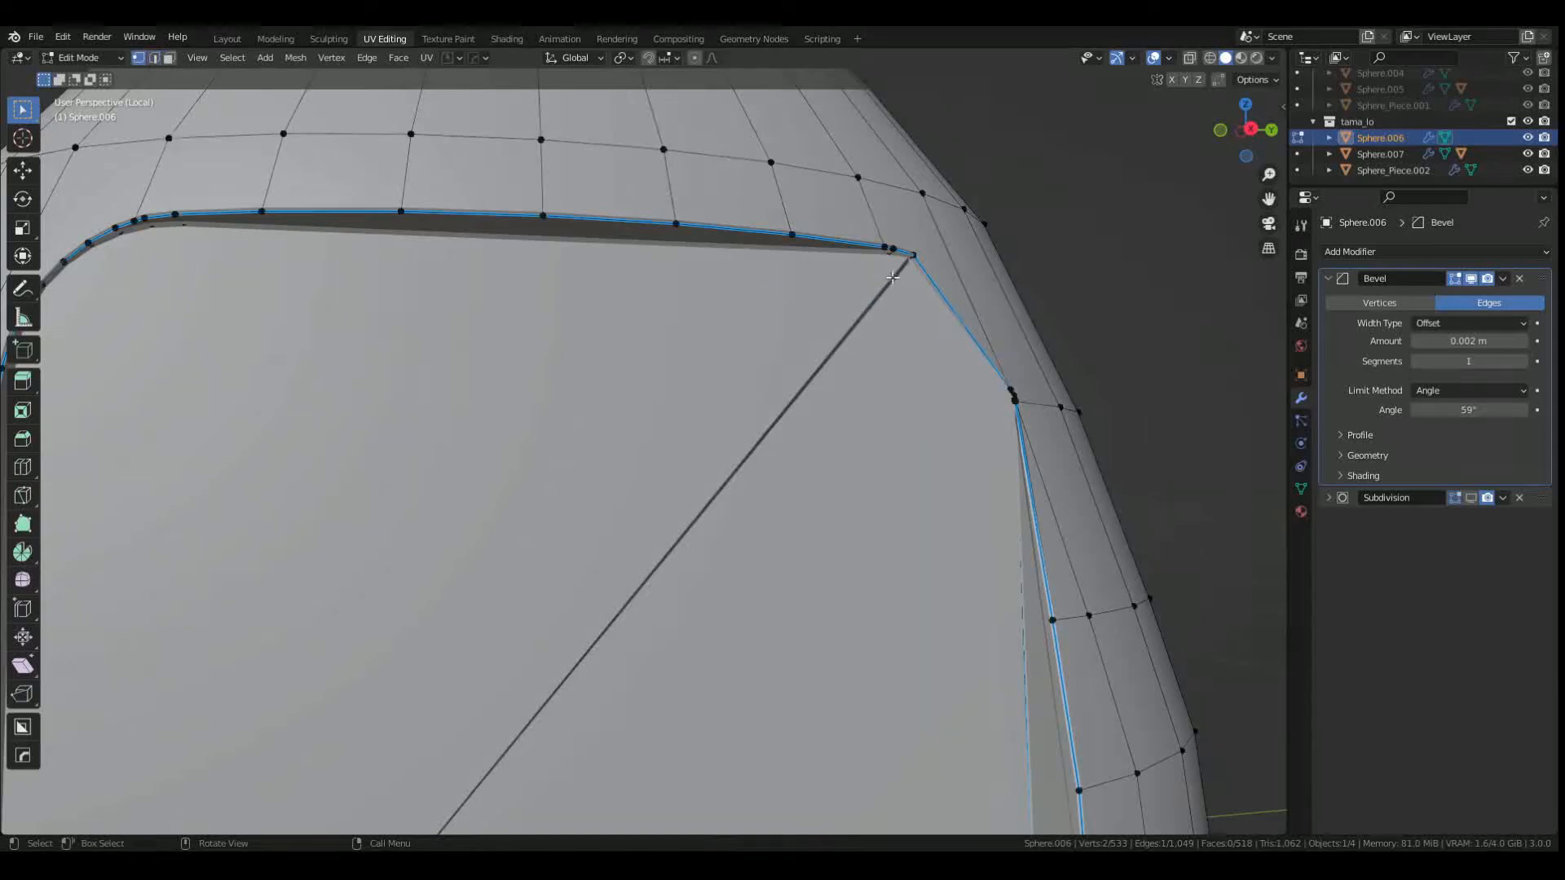
scroll(946, 252, "up", 4)
middle_click_drag(1171, 91, 815, 433, "shift")
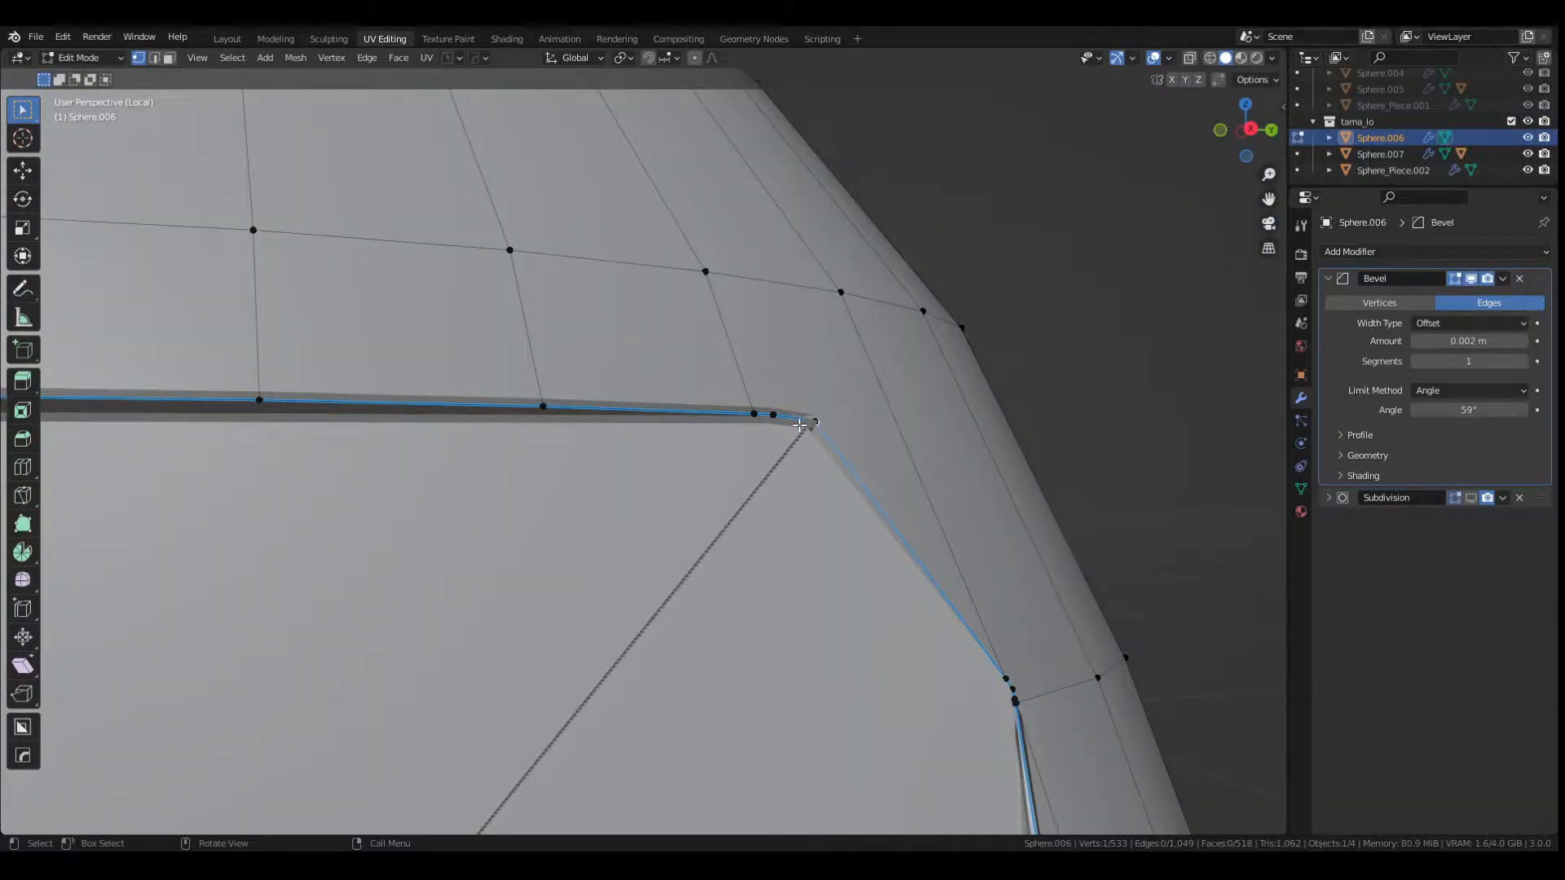
key("g")
key("g")
left_click(826, 444)
scroll(827, 444, "down", 8)
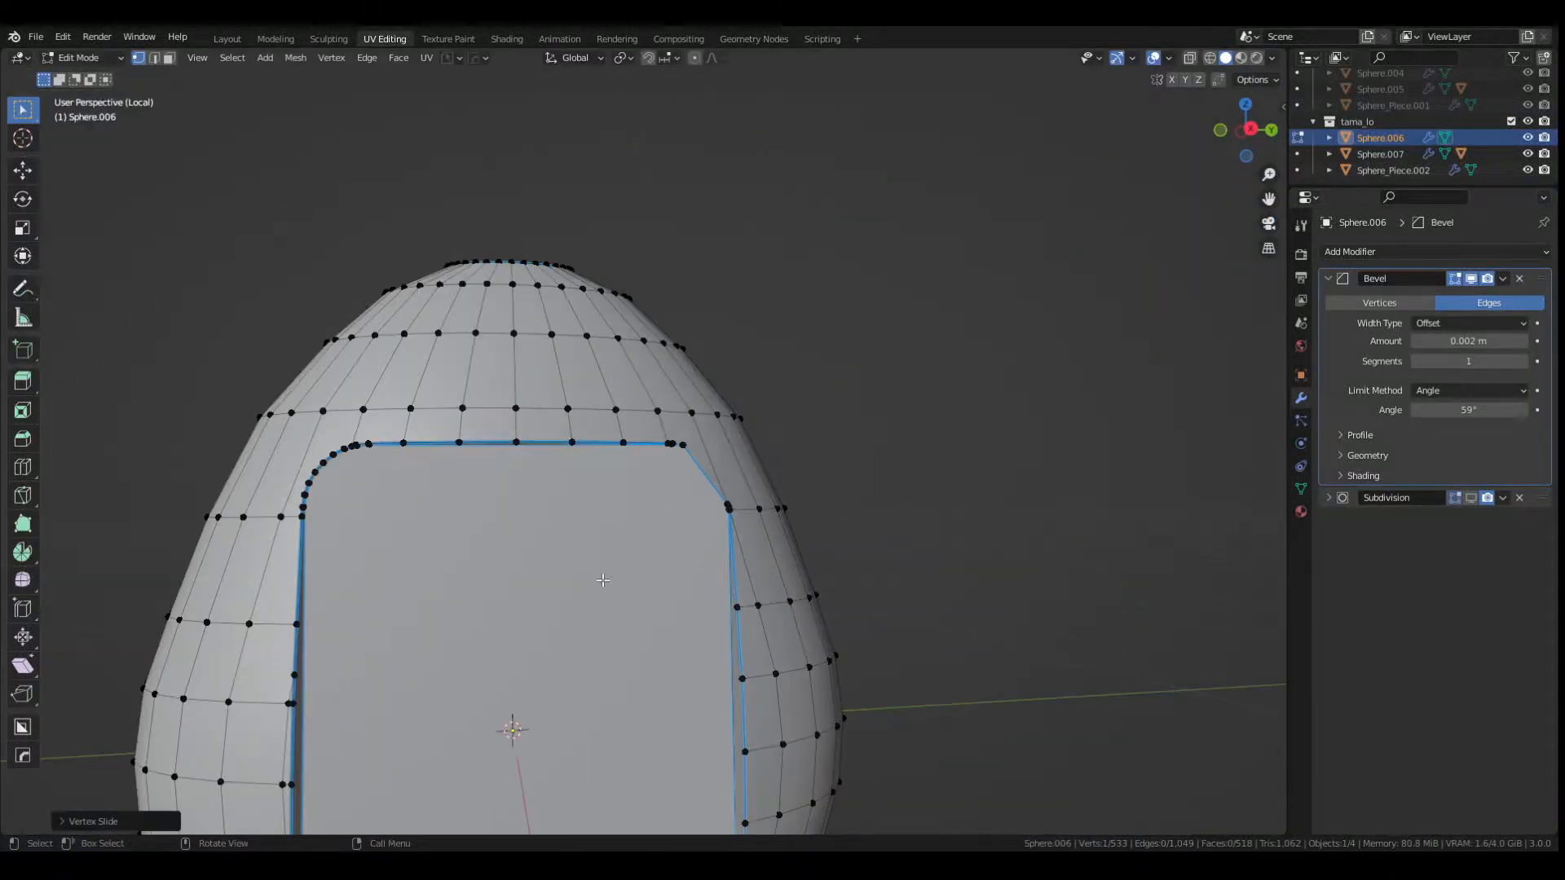
Return to Object Mode and remove the Subdivision modifier from the inner body.
middle_click_drag(905, 602, 956, 431, "shift")
key("Tab")
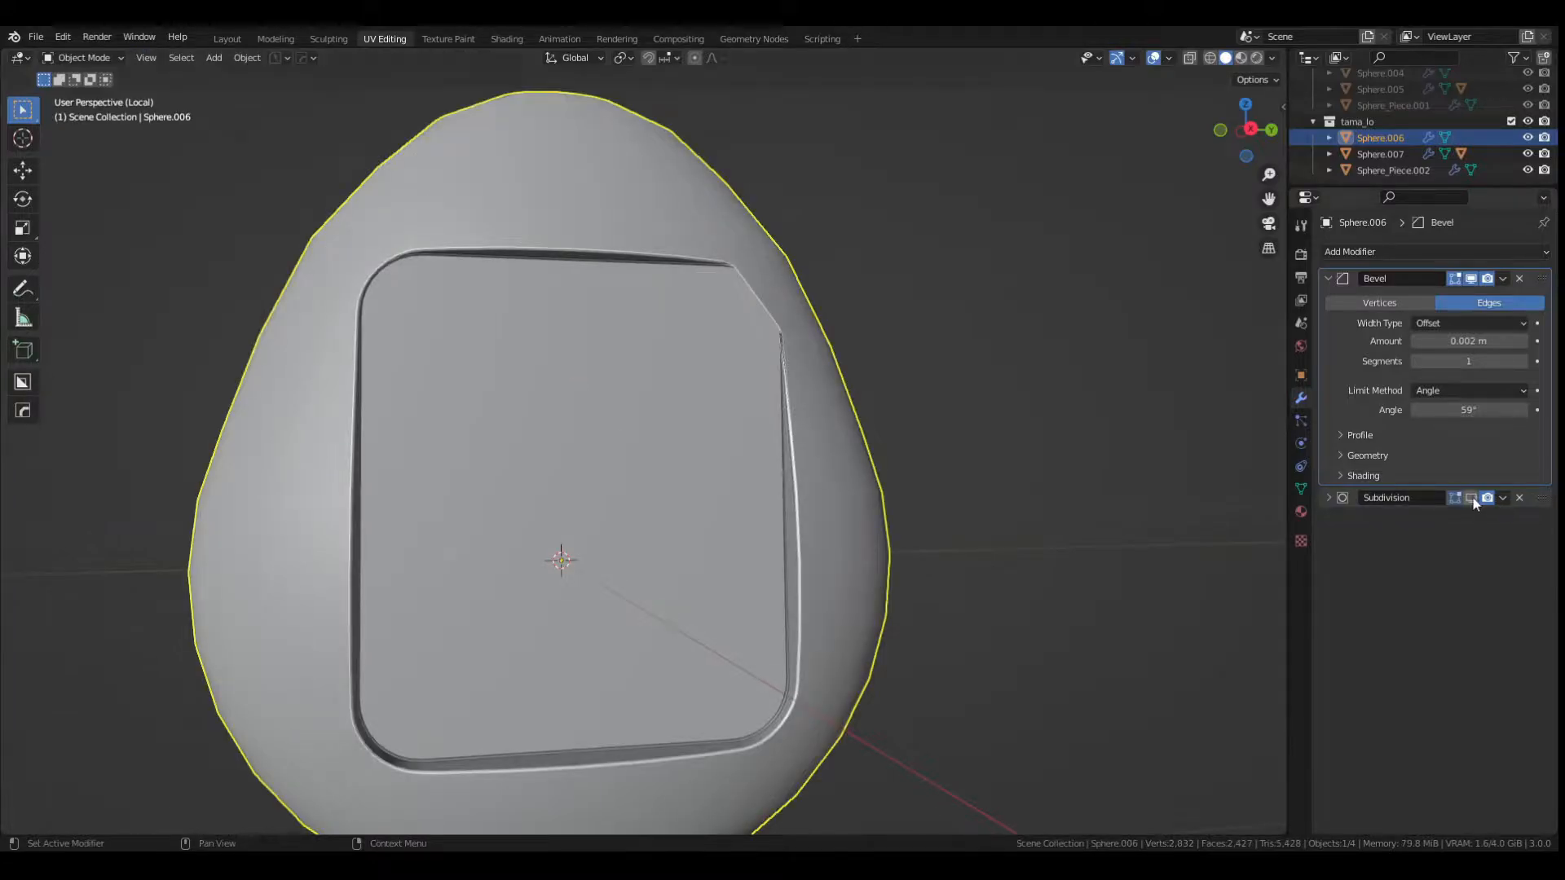
left_click(1520, 497)
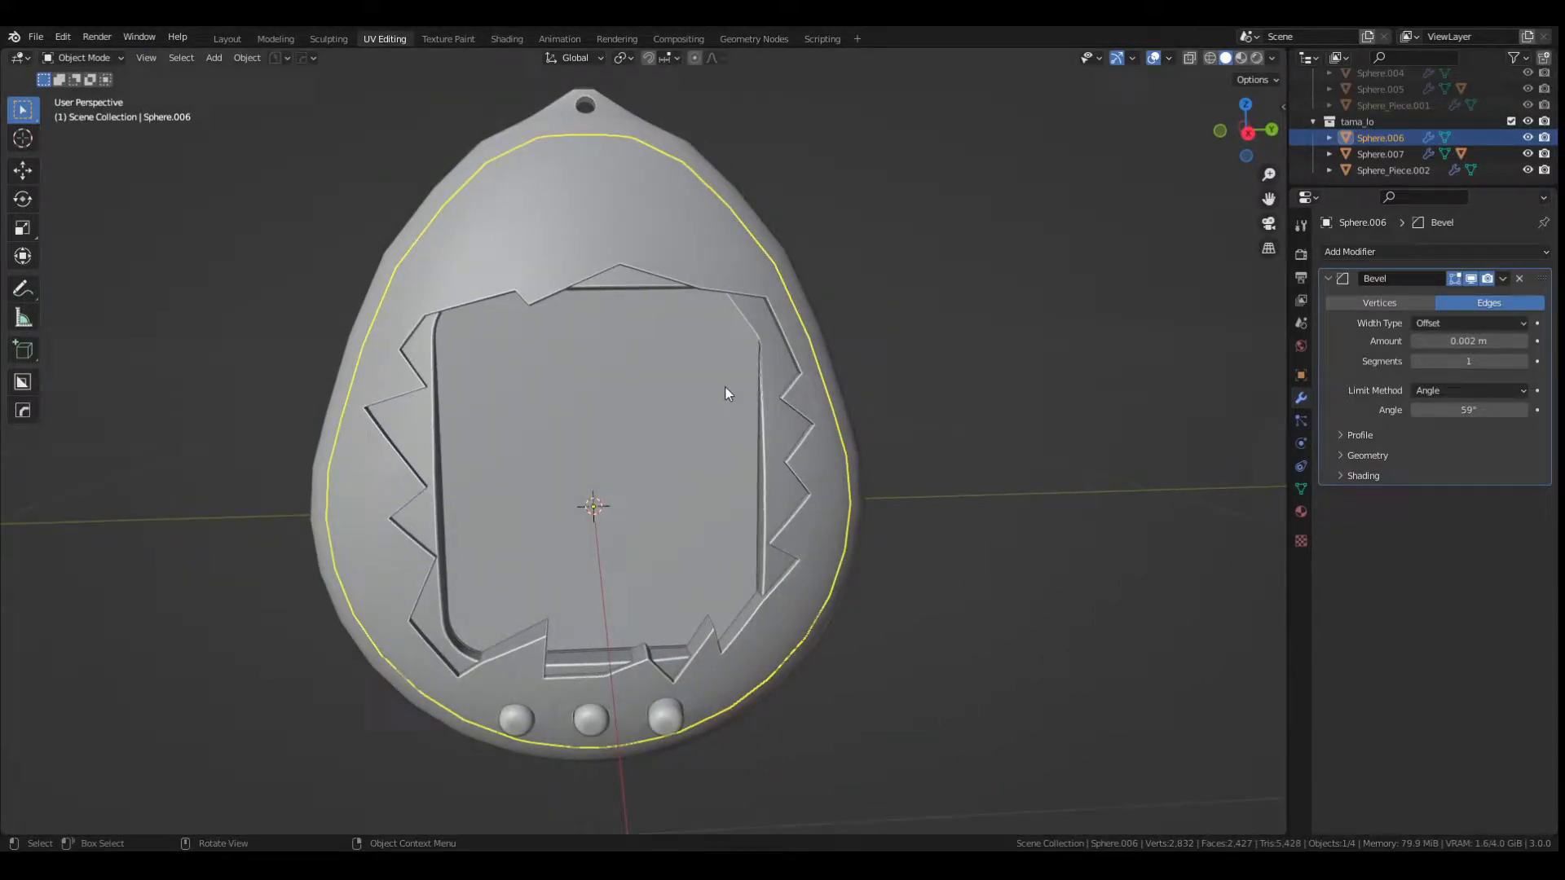
Apply the Array modifier of the three round buttons.
left_click(674, 719)
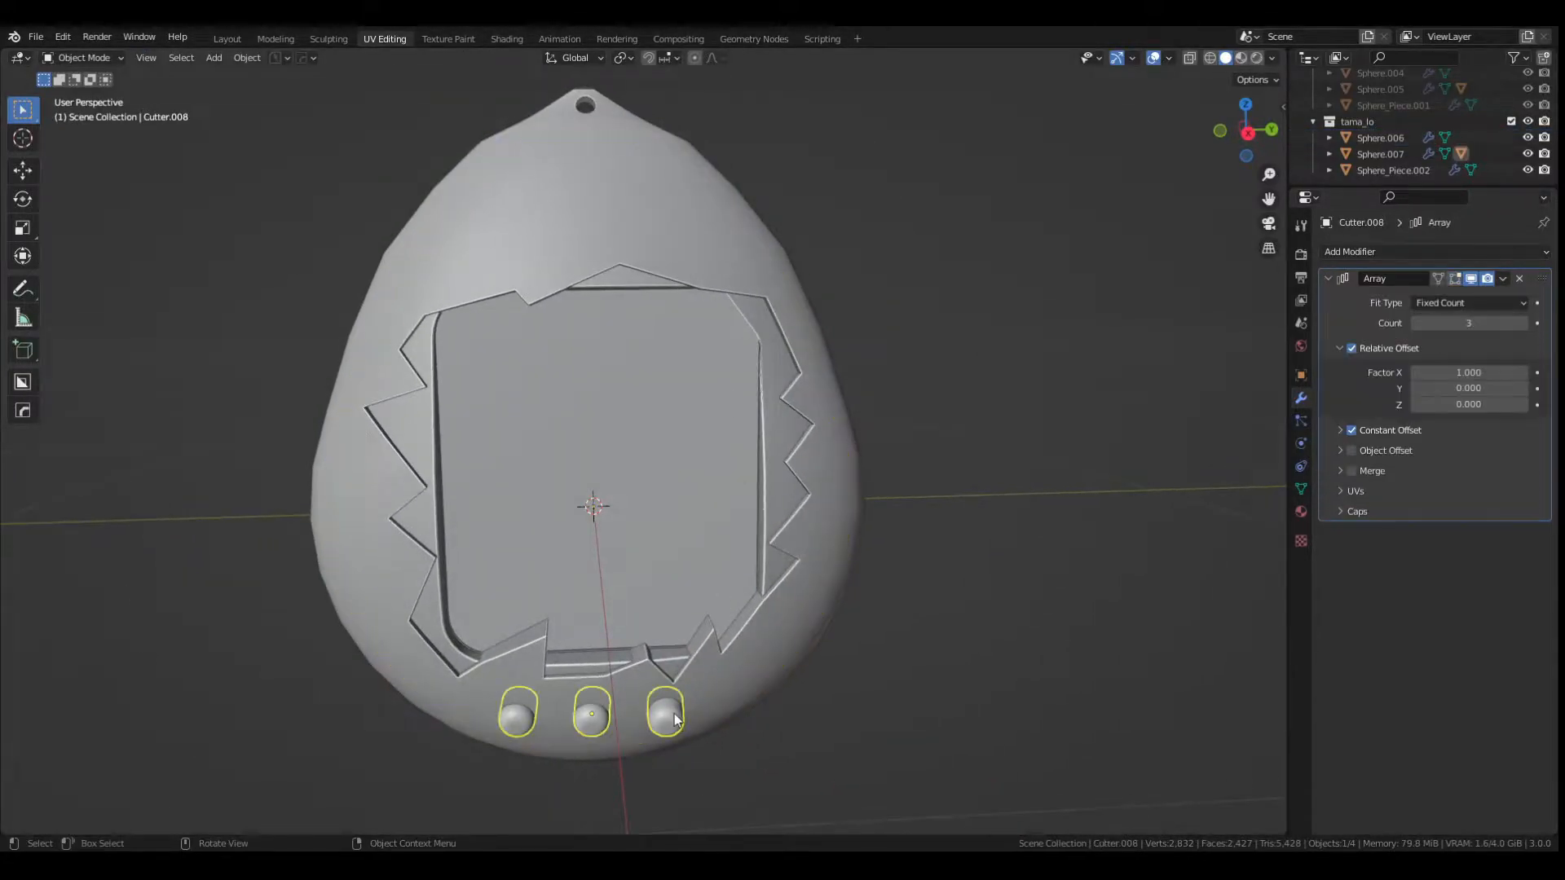
left_click(1504, 279)
left_click(1490, 293)
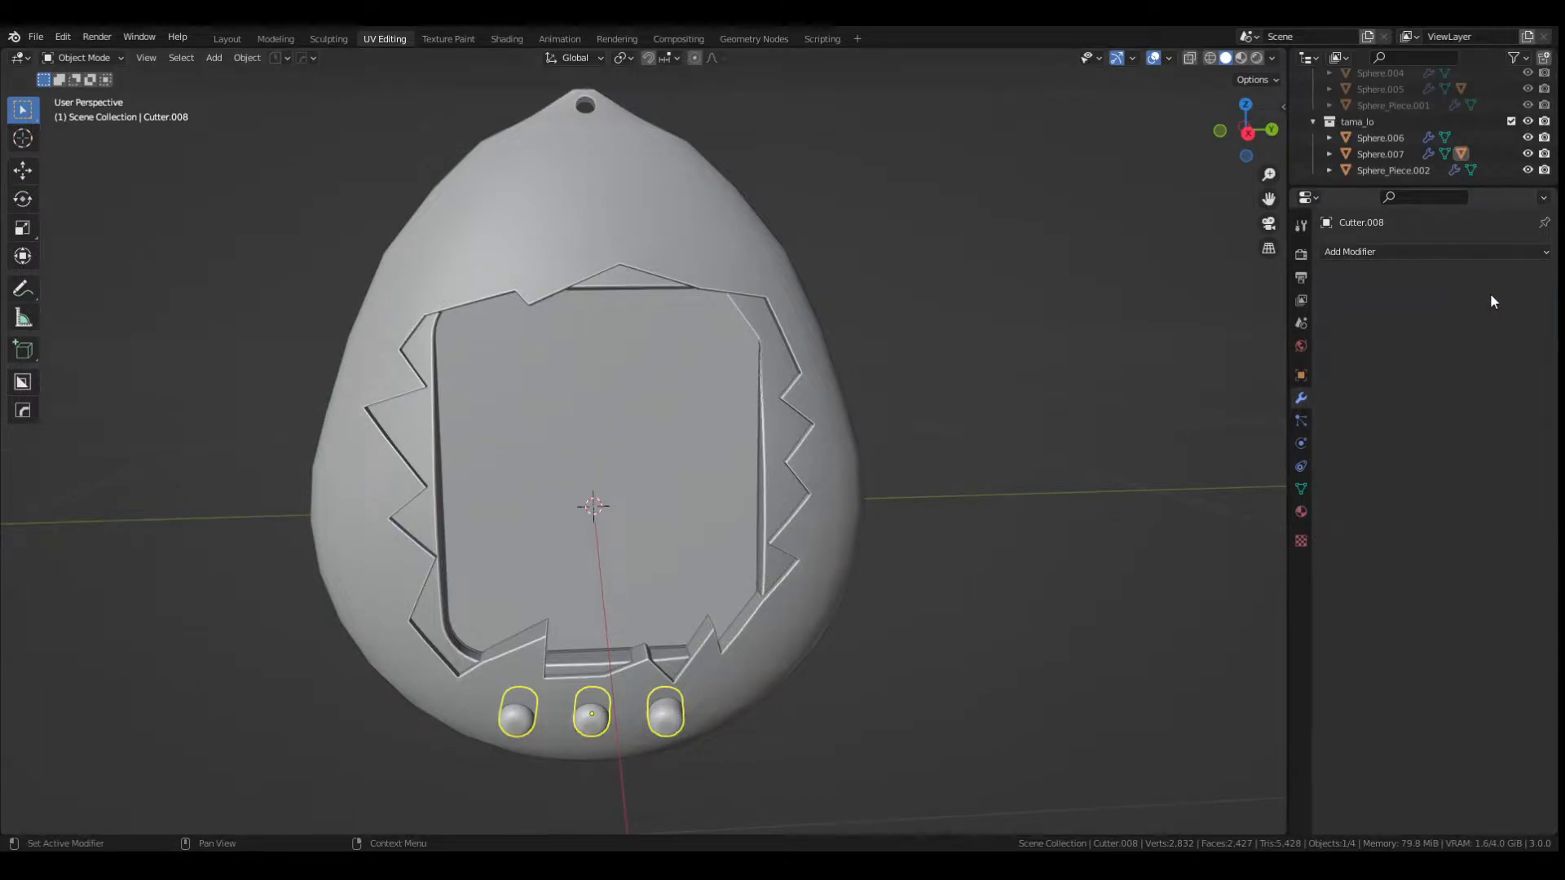
Try joining the buttons, inner body, screen panel and outer shell into one object.
scroll(594, 708, "up", 1)
middle_click_drag(594, 707, 670, 707)
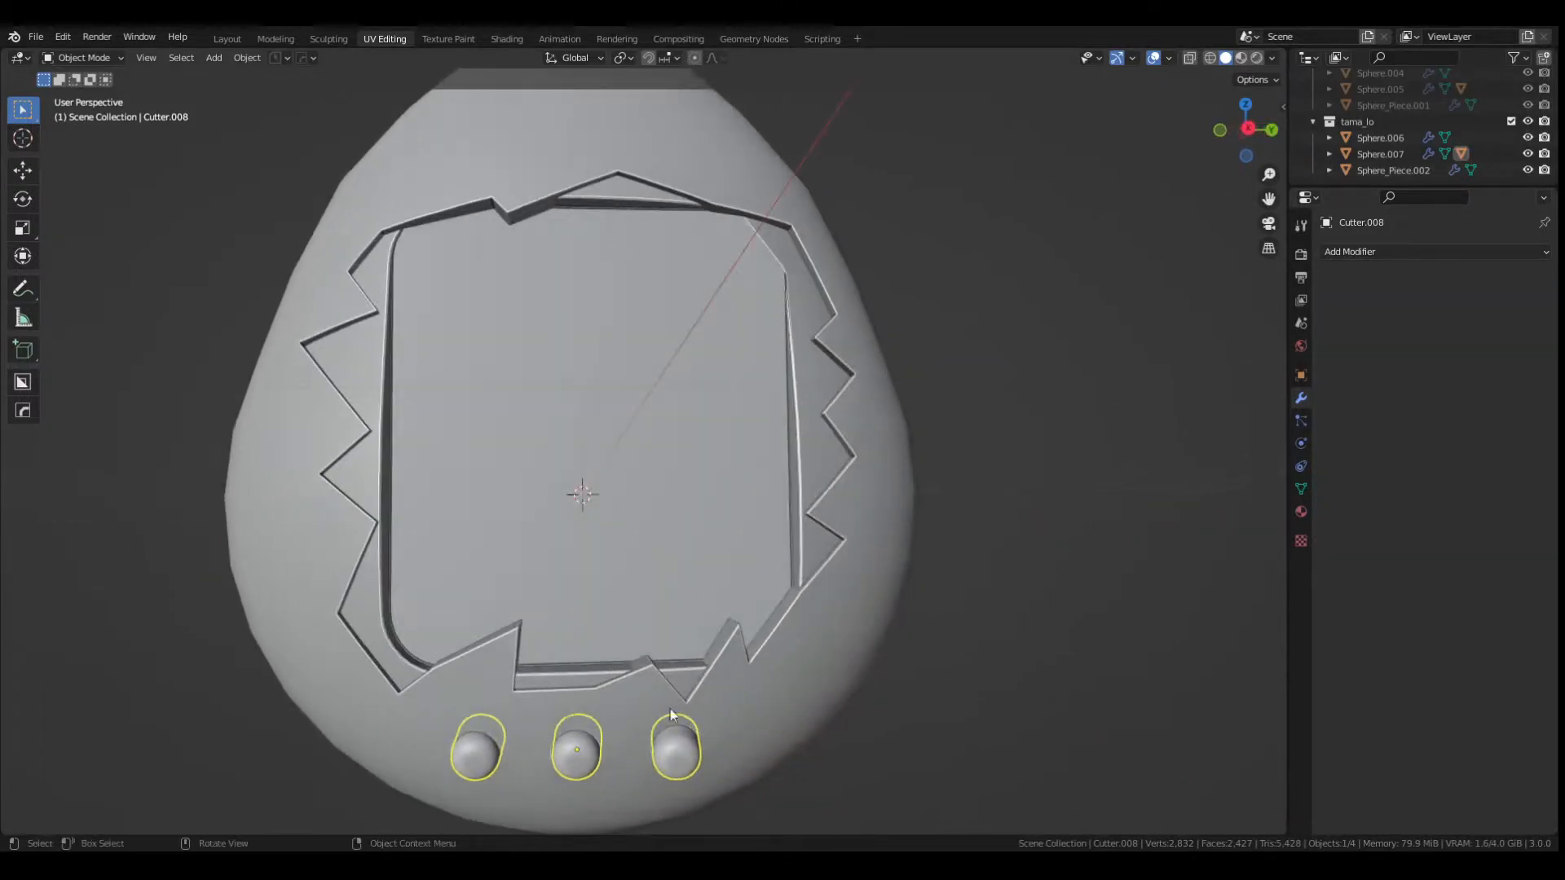
left_click(588, 677)
left_click(300, 605)
scroll(342, 610, "down", 3)
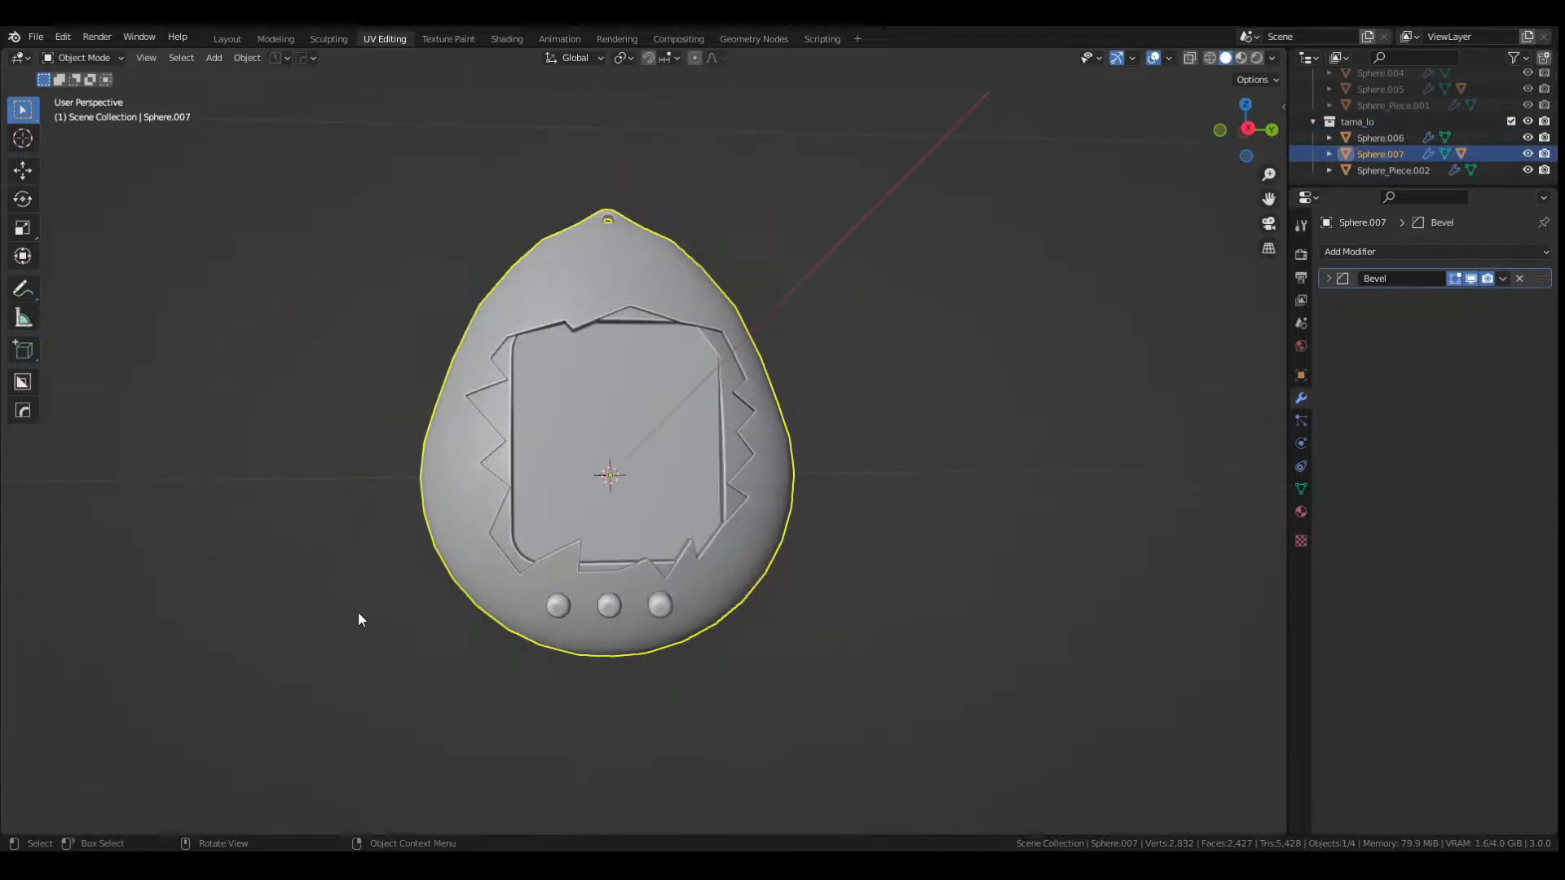
middle_click_drag(359, 611, 448, 634)
left_click(647, 642)
left_click(626, 584, "shift")
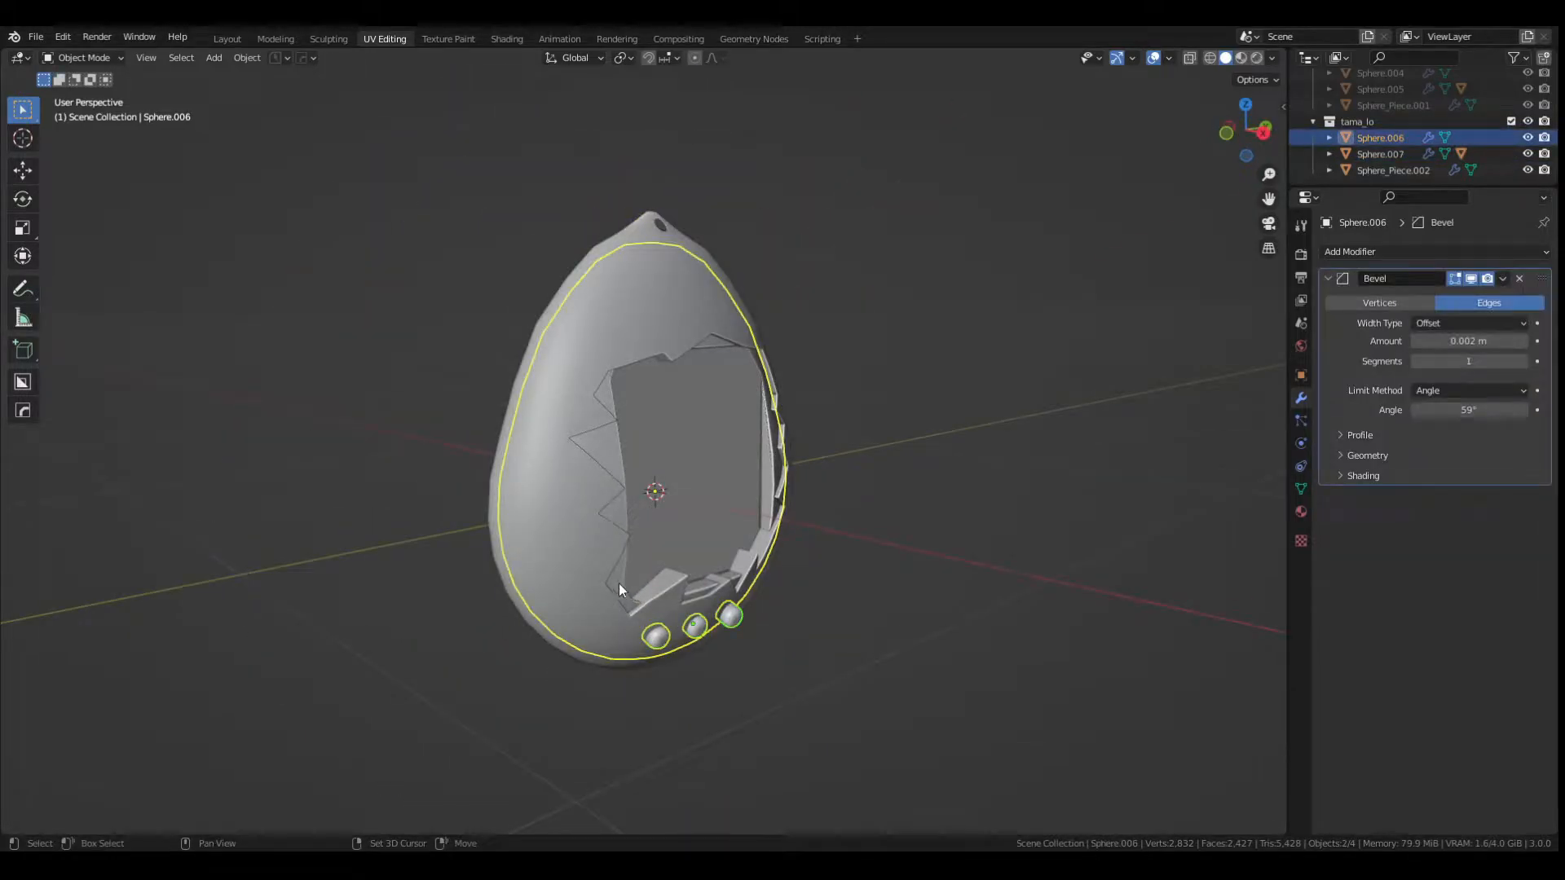
left_click(585, 551, "shift")
middle_click_drag(633, 550, 692, 613)
key("ctrl+j")
Try triangulating the joined mesh in Edit Mode, then undo the triangulation and the join.
key("Tab")
left_click(569, 585)
key("a")
key("ctrl+t")
key("ctrl+z")
key("Tab")
key("KP_Decimal")
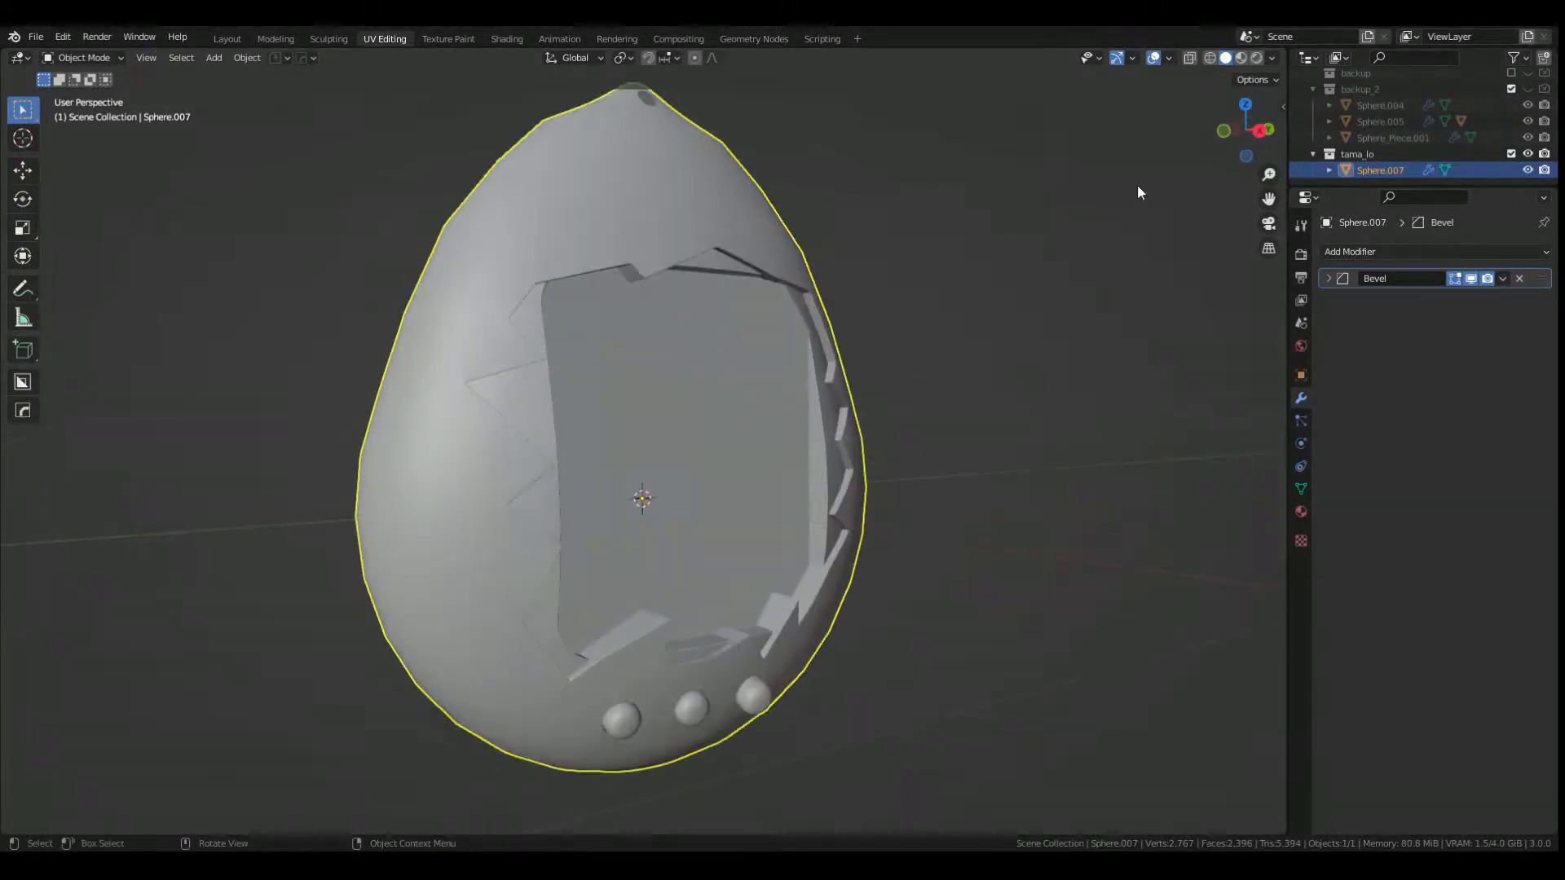
key("Tab")
left_click(682, 489)
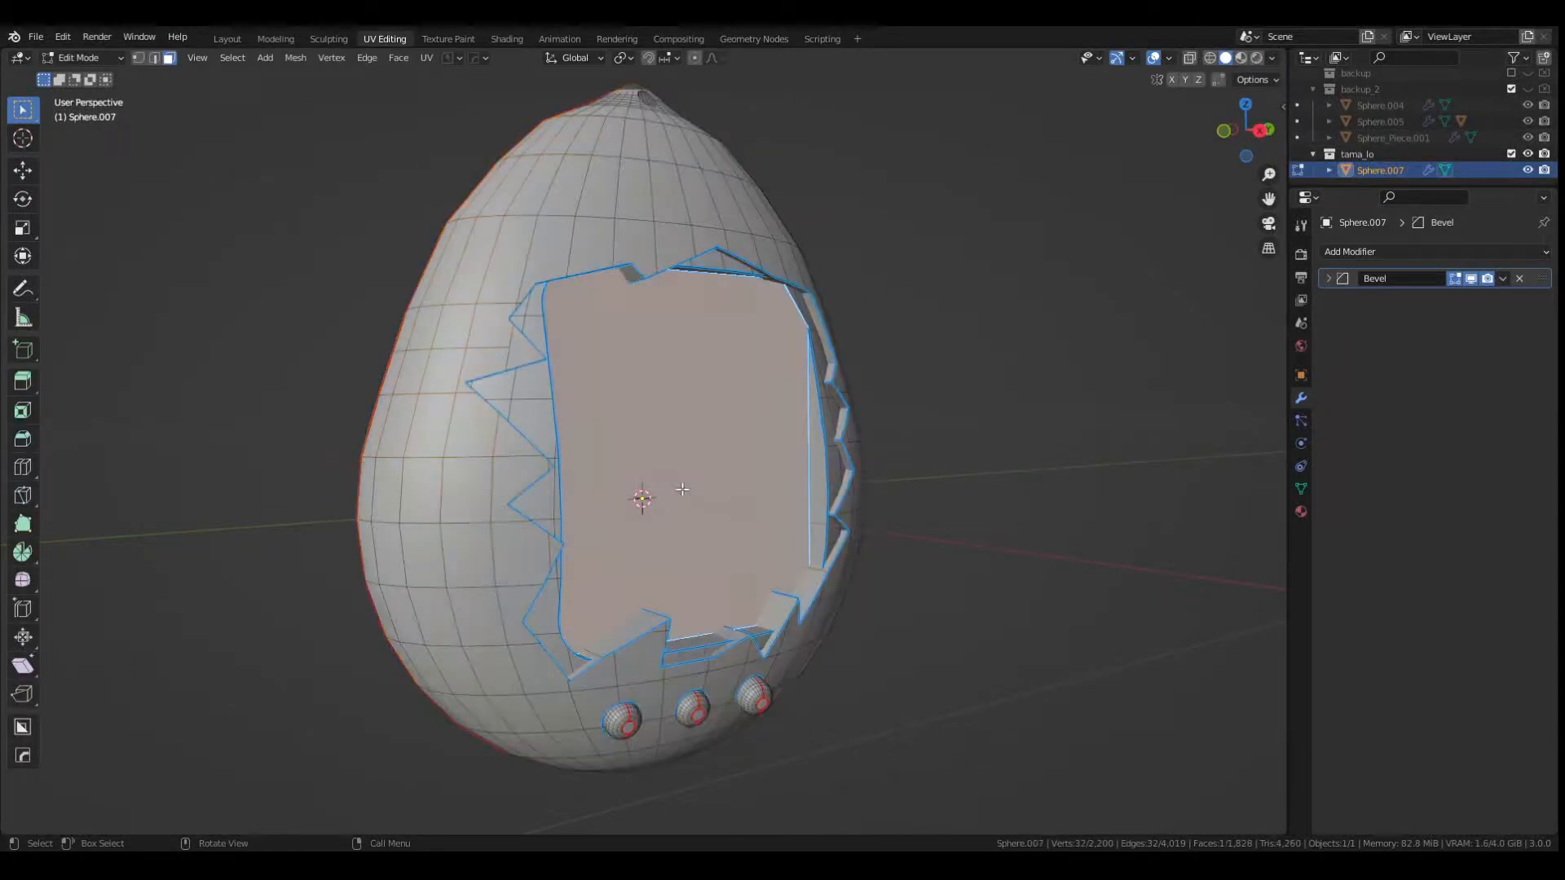
key("Tab")
scroll(1390, 160, "down", 2)
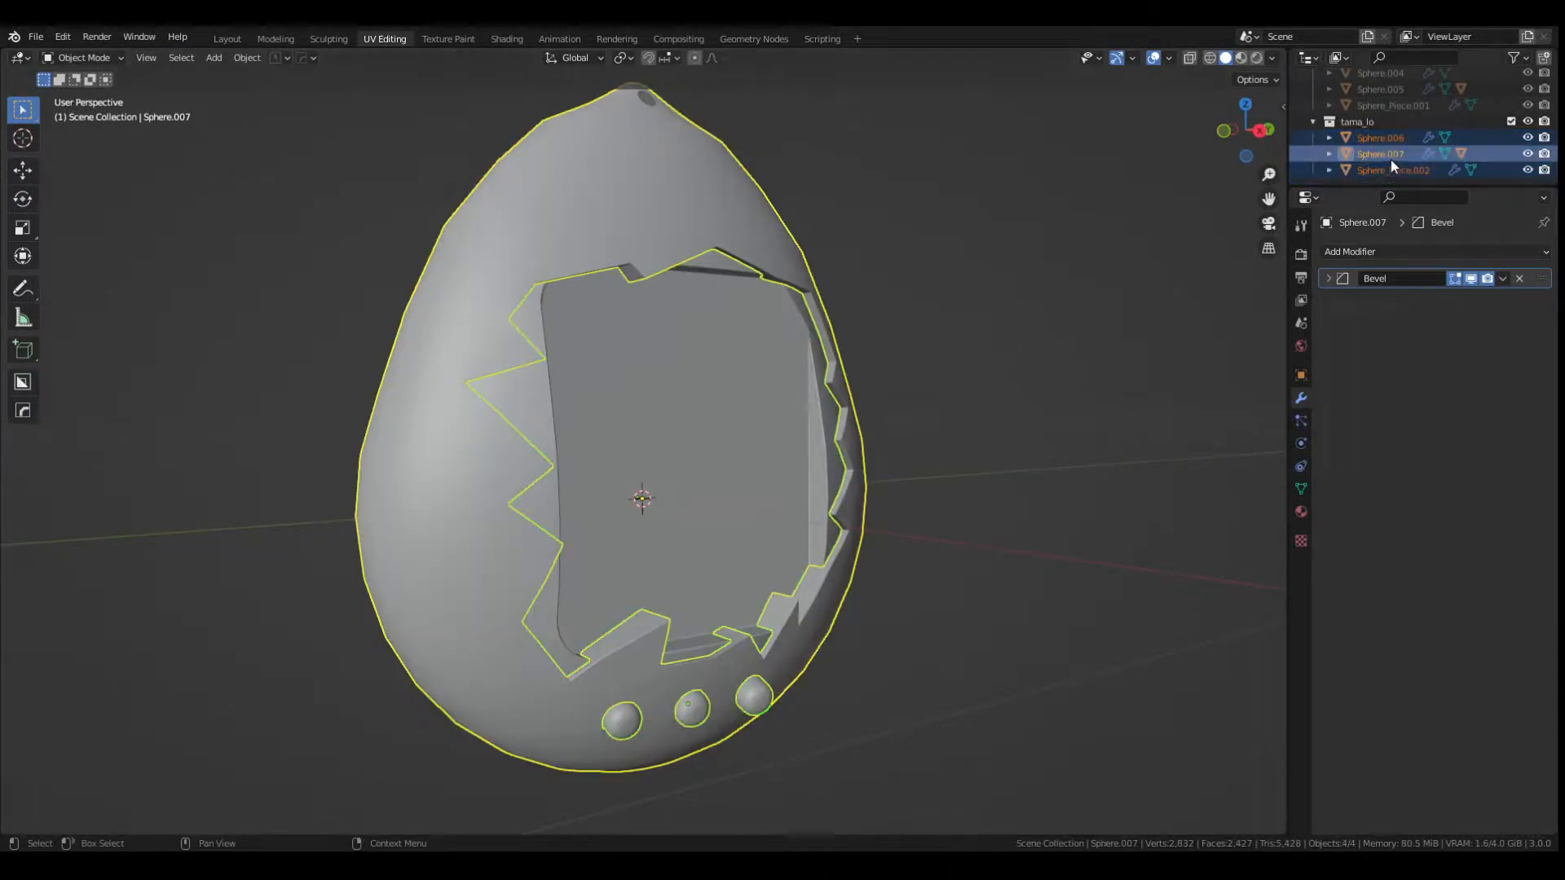
Fill the outer shell with a blue vertex color in Vertex Paint mode and return to Object Mode.
left_click(1384, 142)
left_click(1384, 148)
left_click(82, 57)
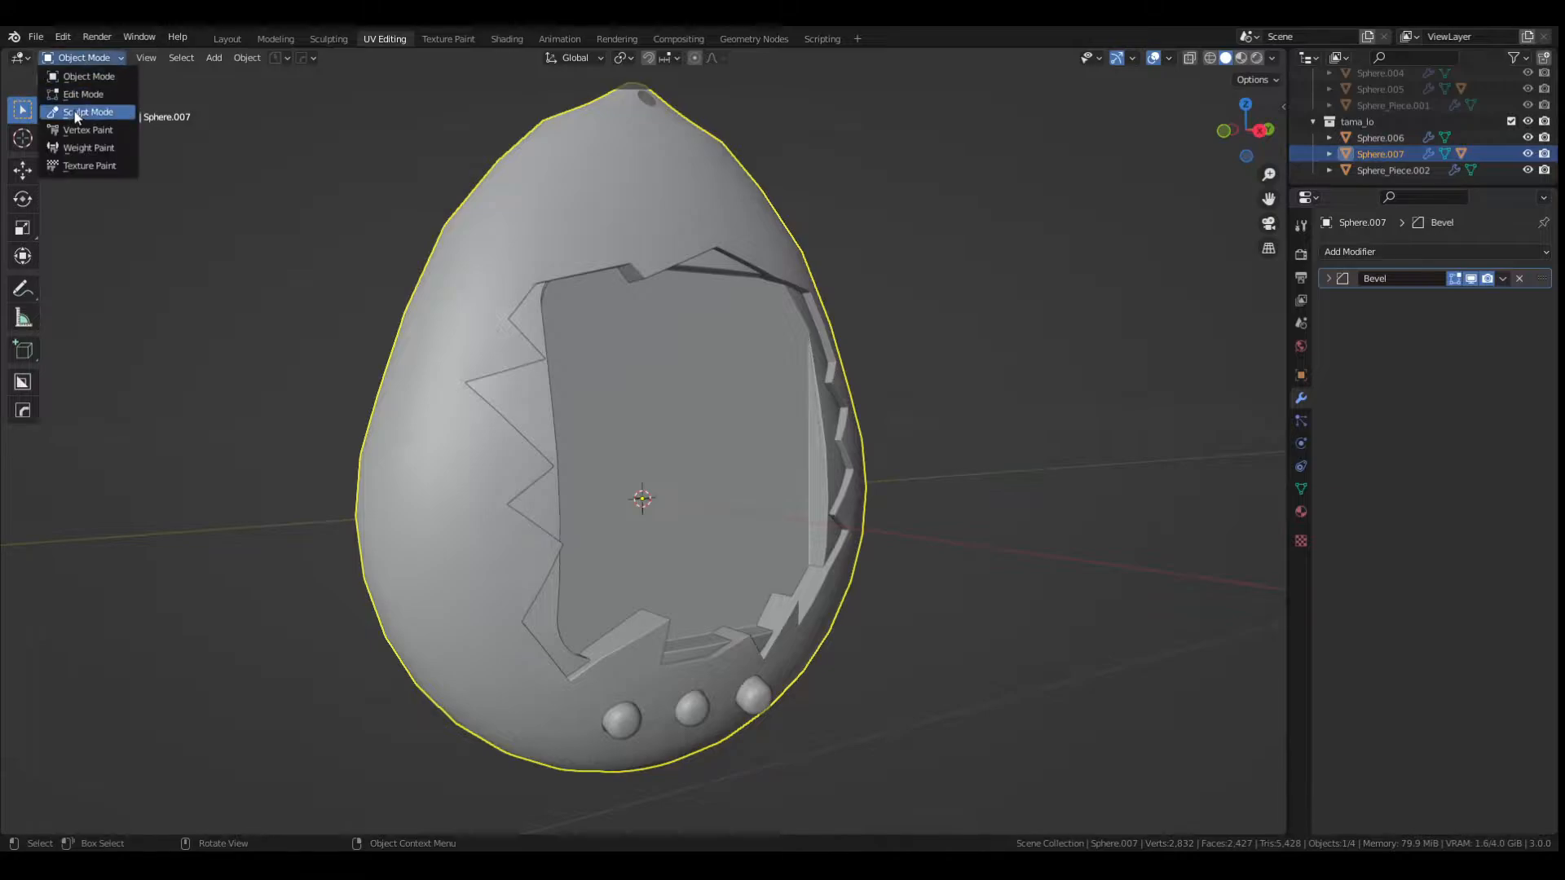
left_click(84, 130)
right_click(147, 122)
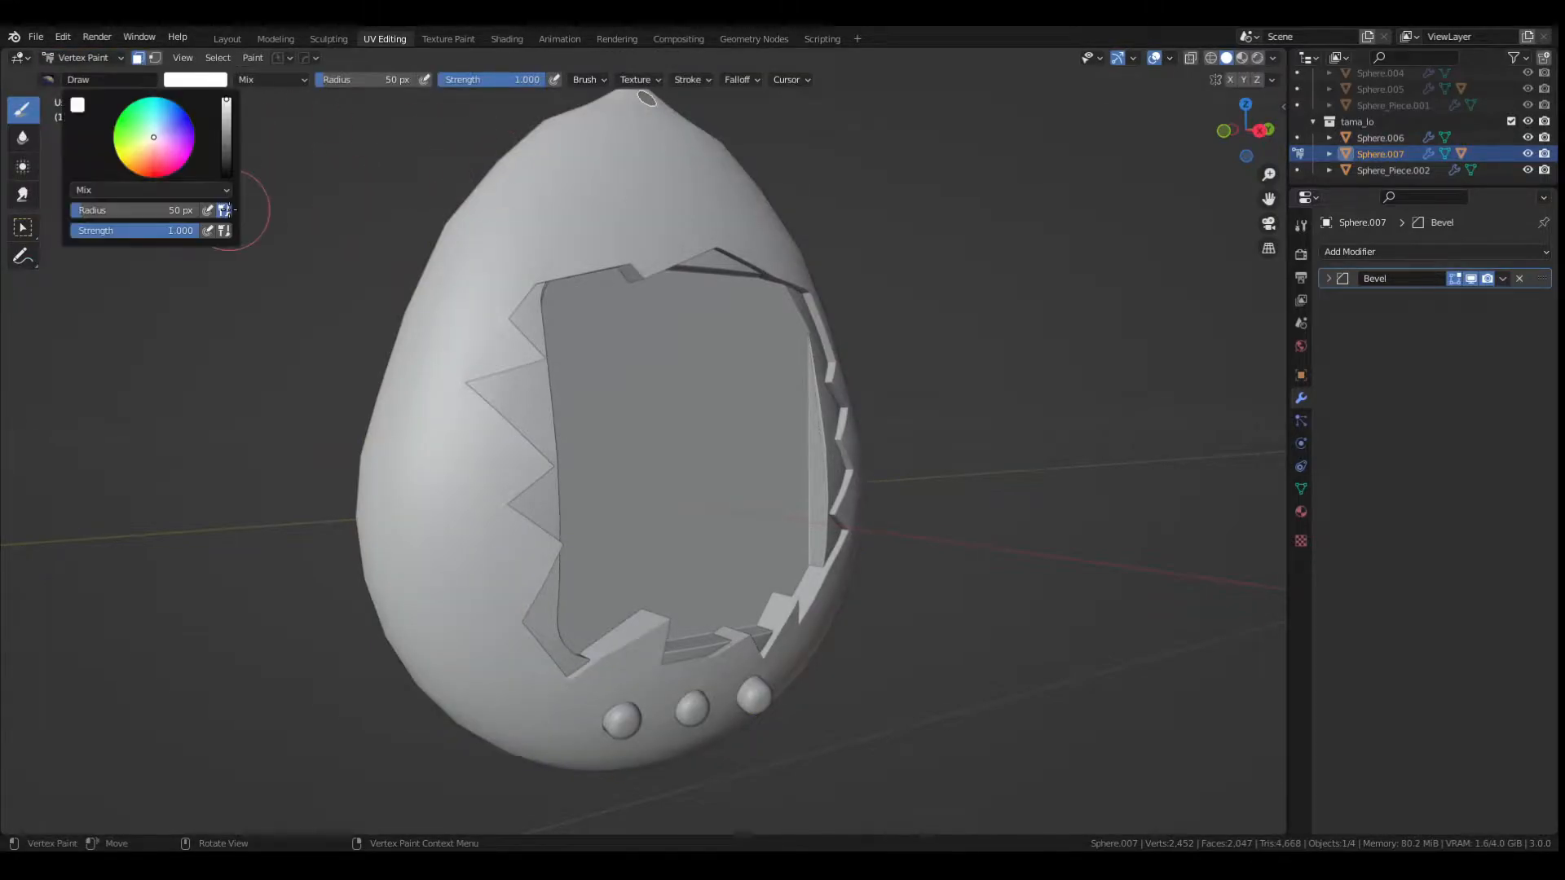
left_click(189, 122)
key("shift+k")
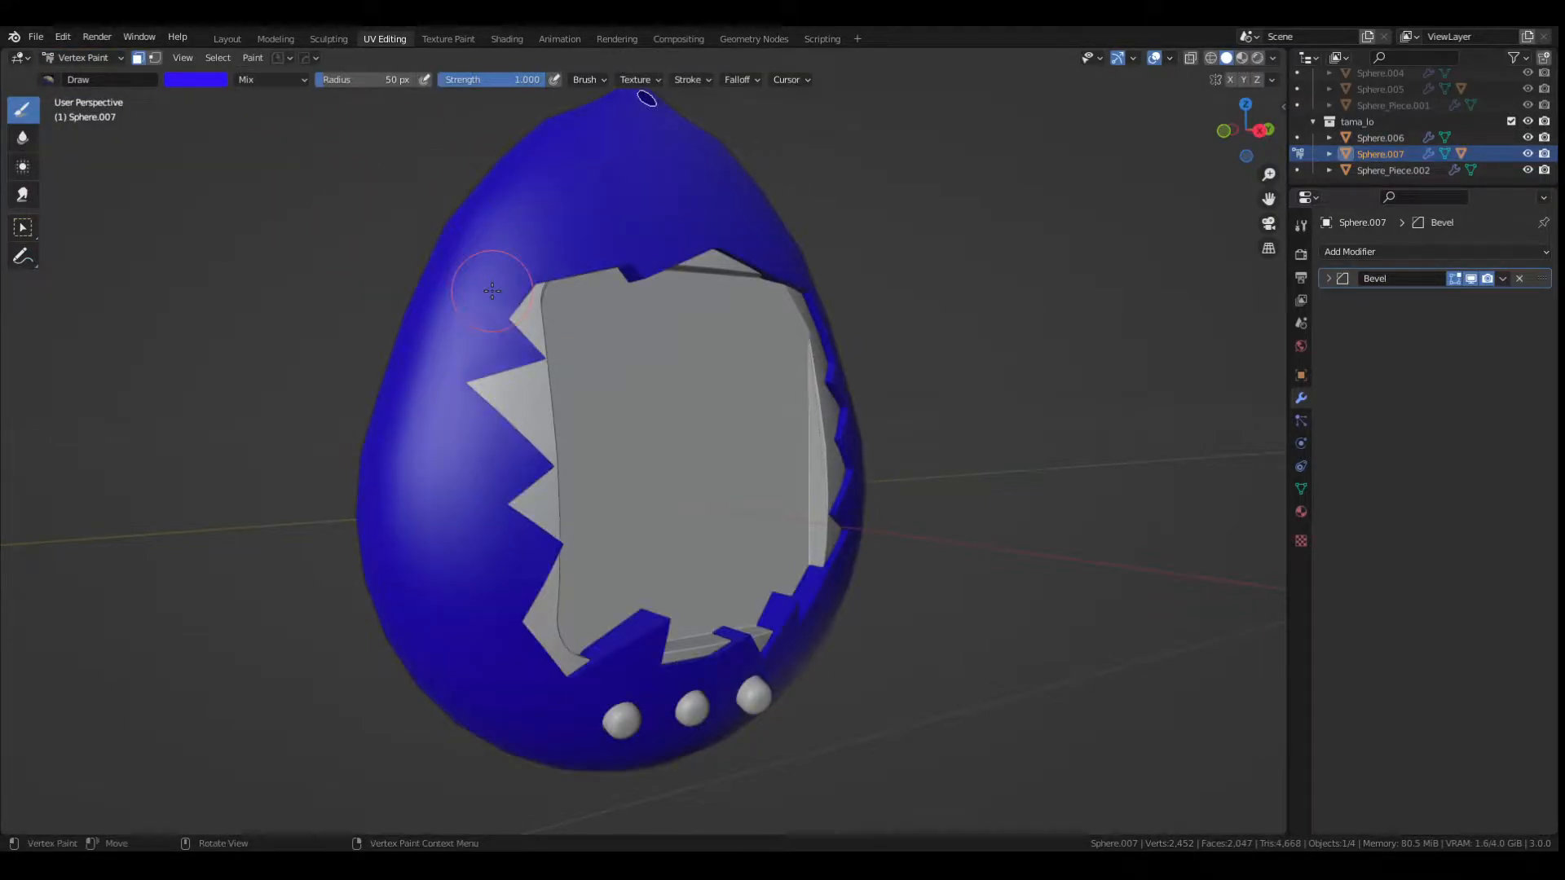
left_click(92, 57)
left_click(89, 76)
scroll(713, 499, "down", 1)
middle_click_drag(782, 499, 677, 489)
key("Tab")
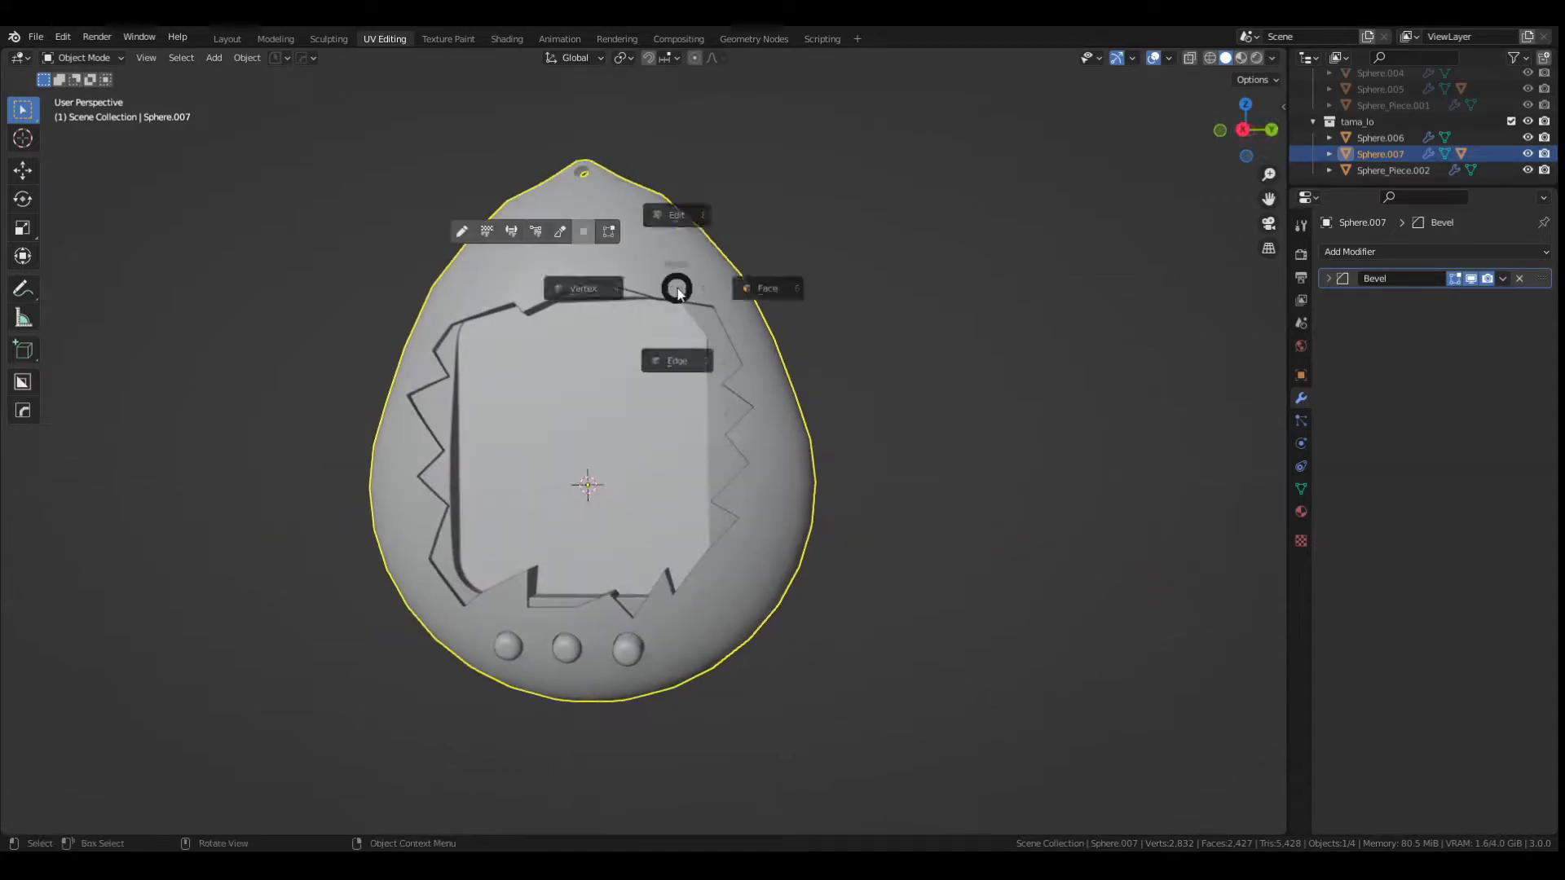
left_click(677, 360)
left_click(1255, 79)
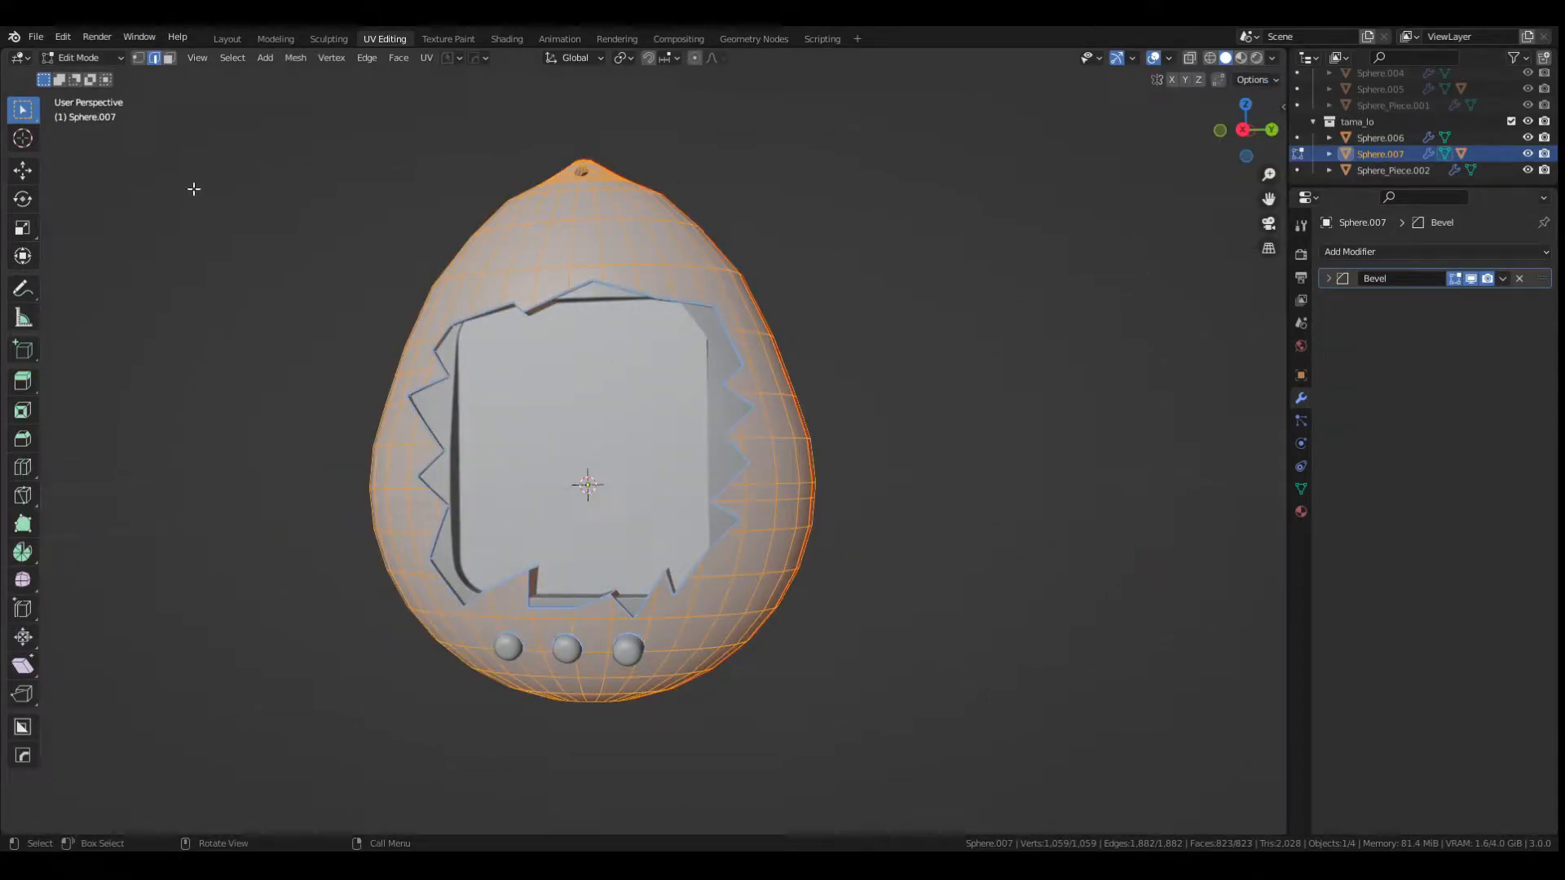
key("Tab")
left_click(395, 115)
Enter Edit Mode on the inner body behind the jagged opening, with all its faces selected in face selection.
middle_click_drag(505, 320, 560, 334)
scroll(560, 334, "up", 2)
left_click(429, 422)
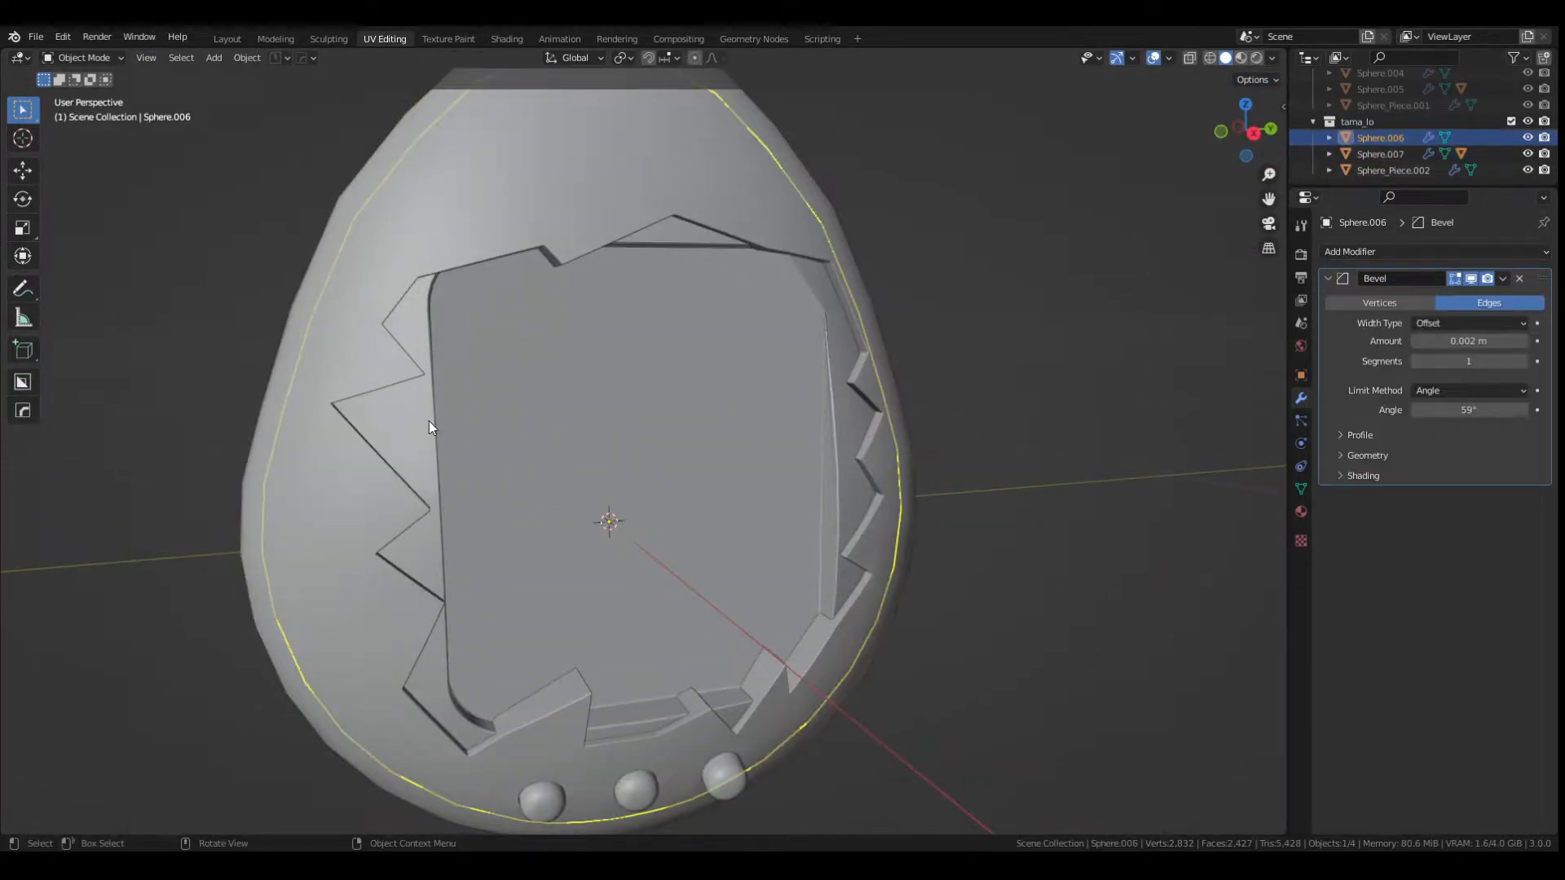
key("ctrl+Tab")
left_click(517, 419)
key("3")
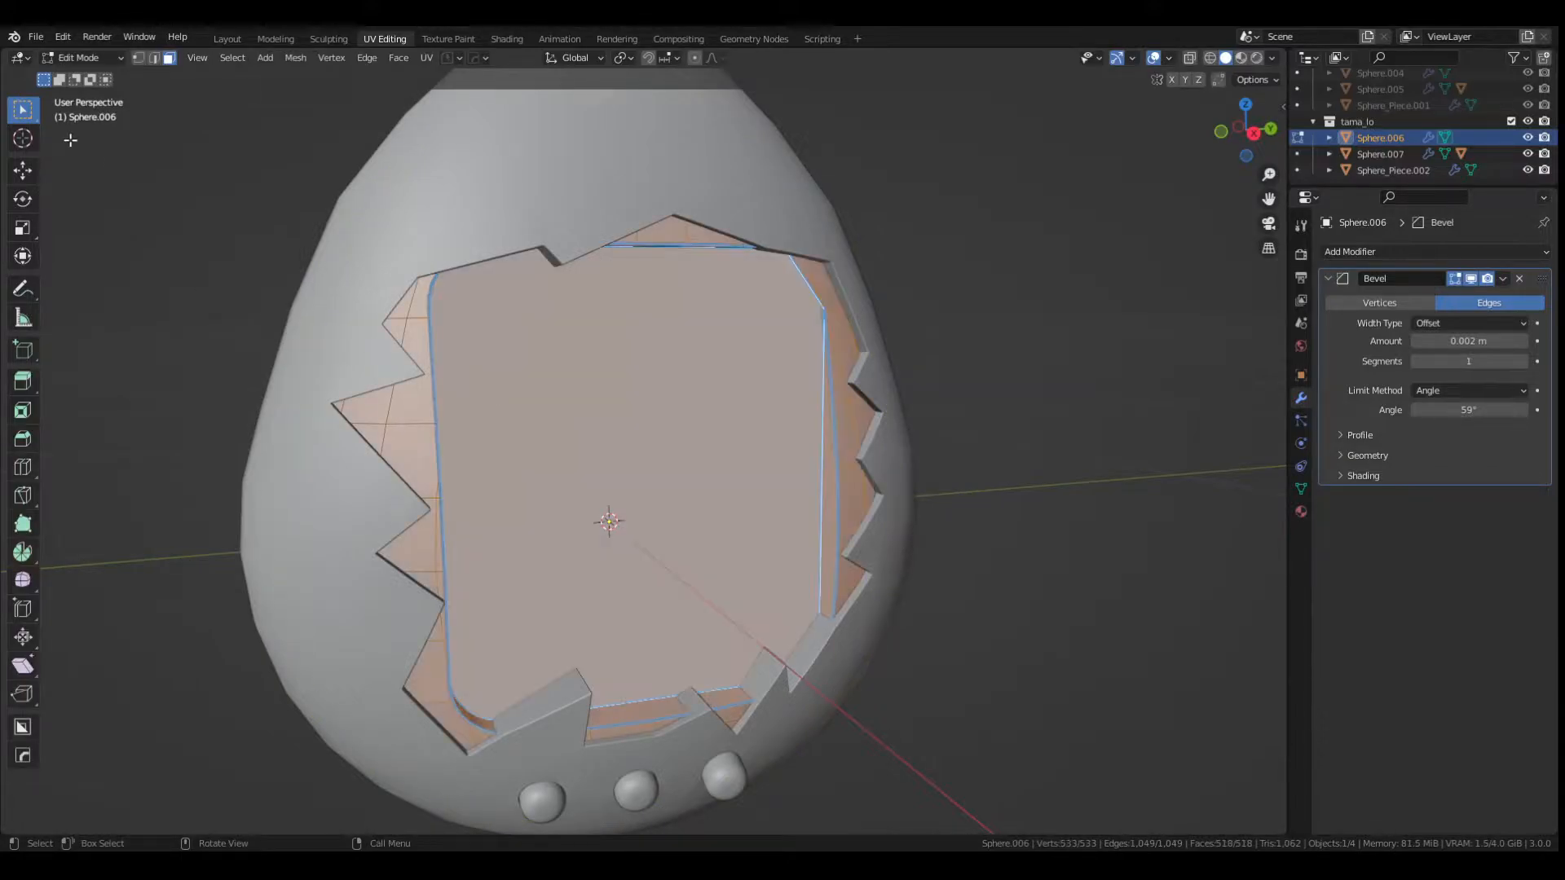
Fill the inner body with a red vertex color using the paint mask, and return to Object Mode.
left_click(79, 57)
left_click(88, 131)
left_click(138, 58)
right_click(214, 155)
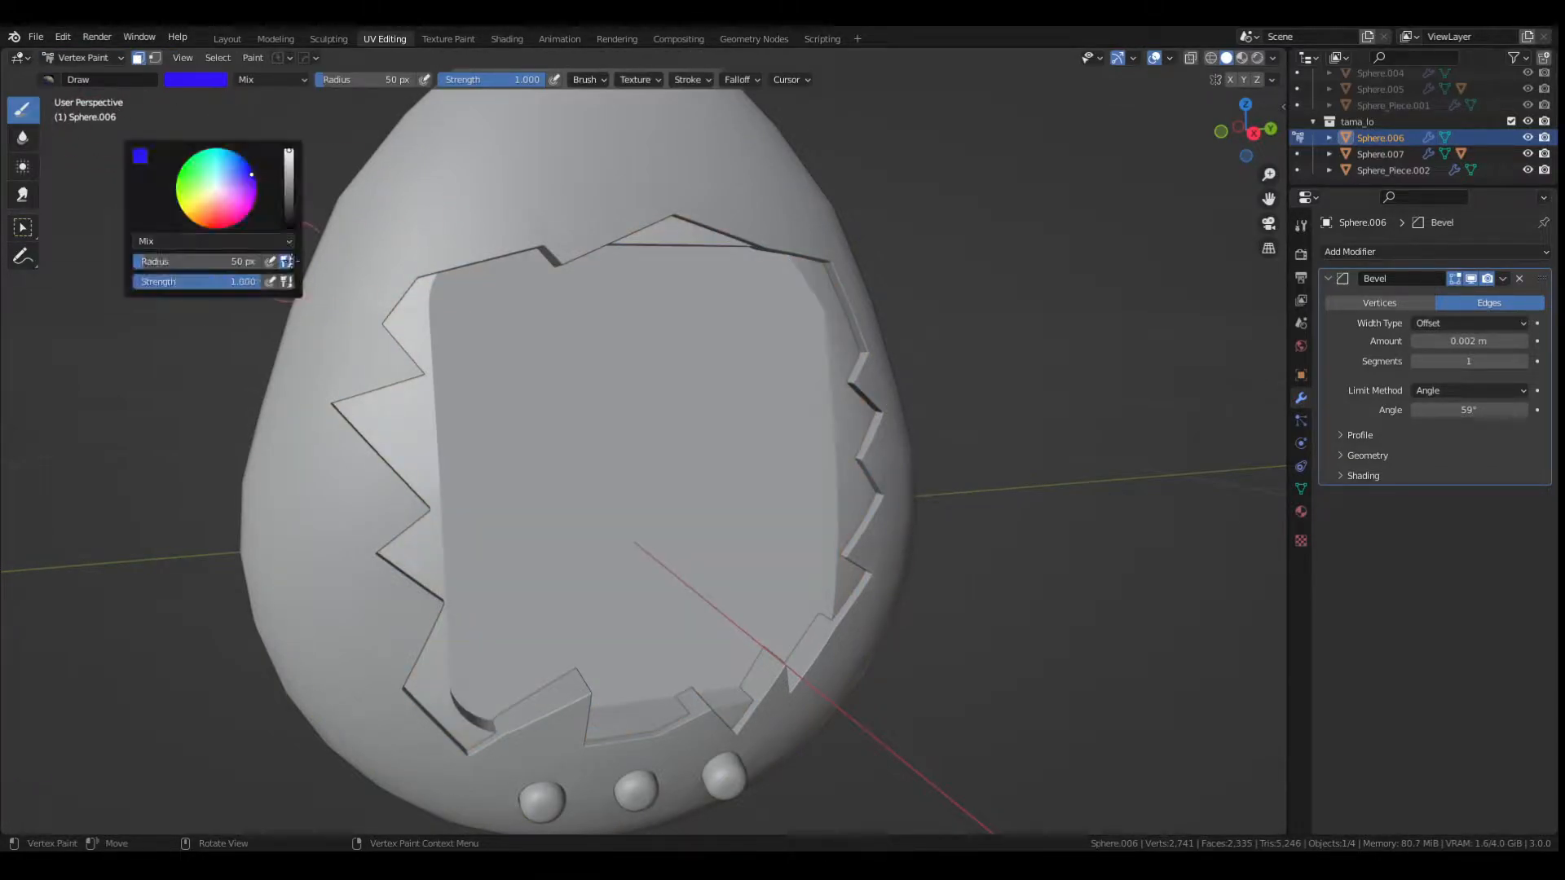
left_click(220, 219)
key("shift+k")
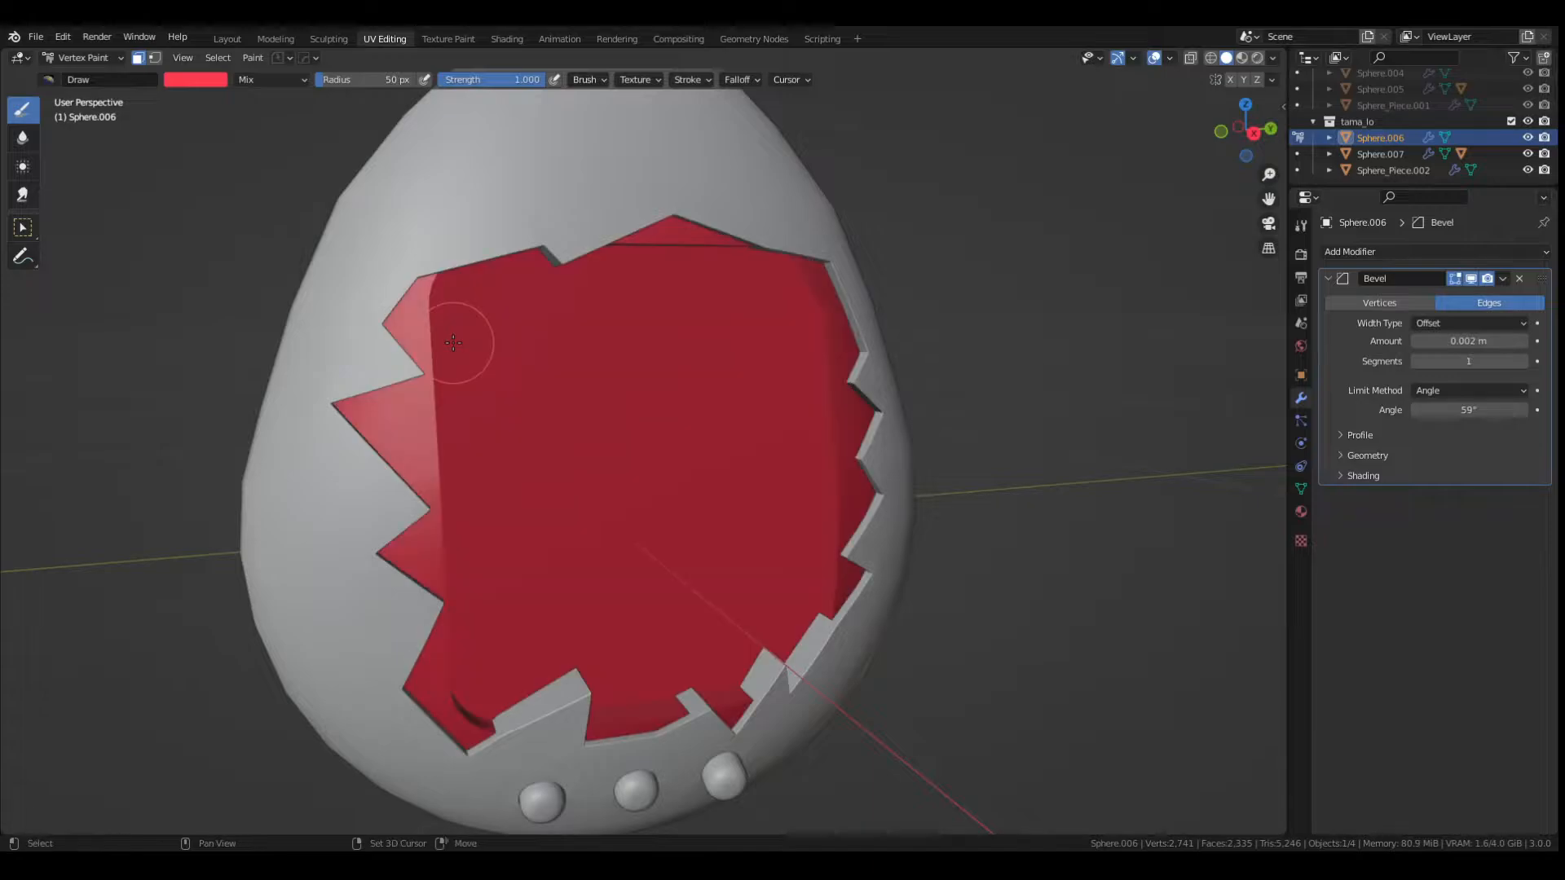
key("Tab")
left_click(98, 57)
left_click(97, 77)
scroll(551, 406, "down", 1)
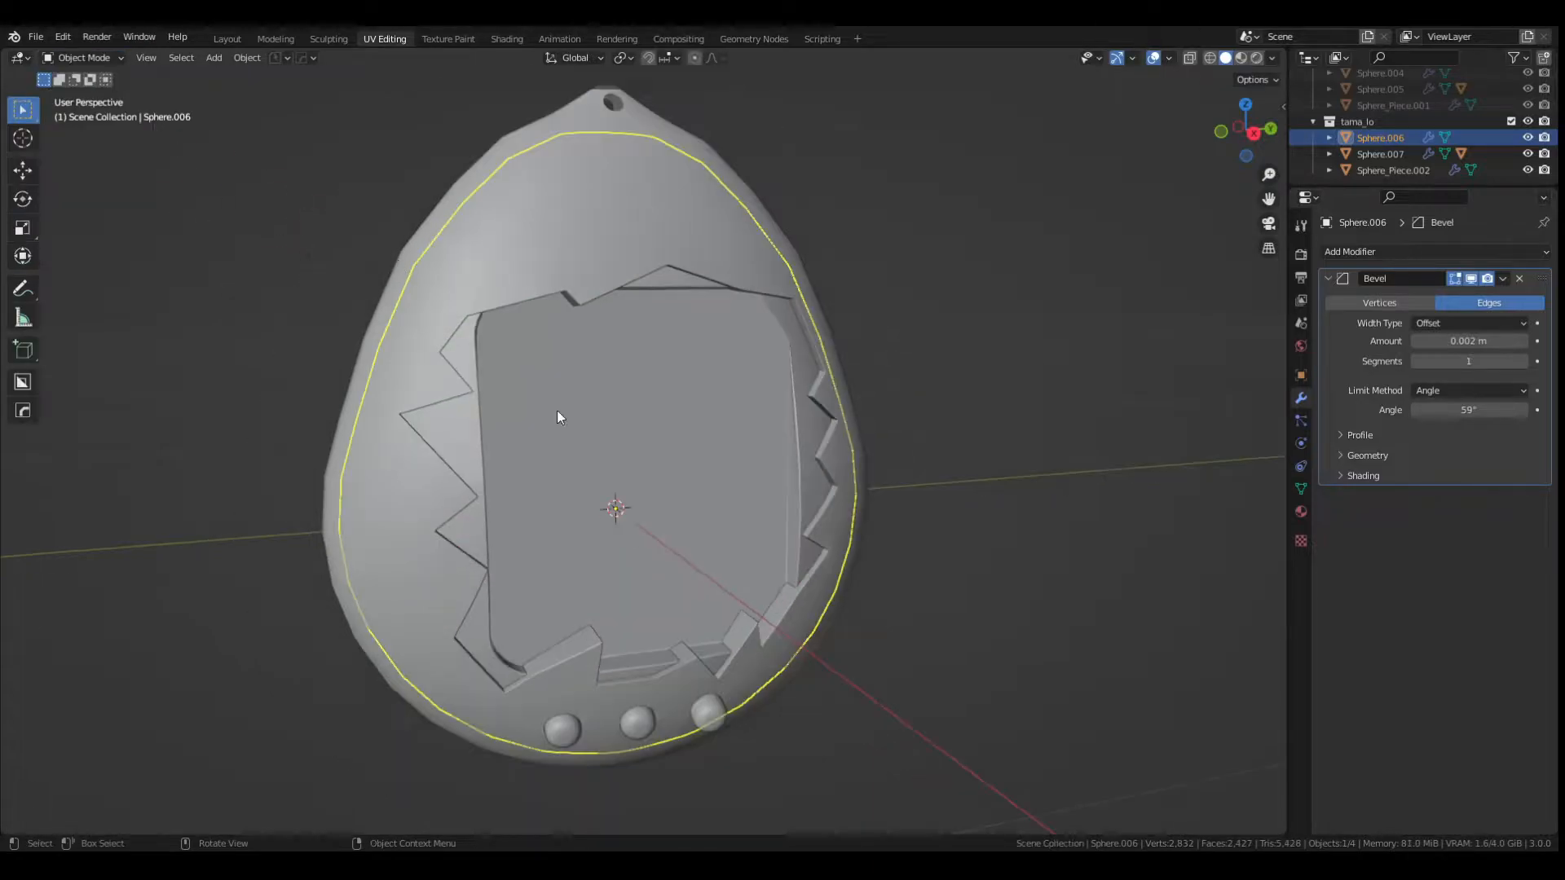
Move the screen panel slightly along the X axis and deselect it.
left_click(559, 414)
middle_click_drag(620, 510, 492, 510)
key("g")
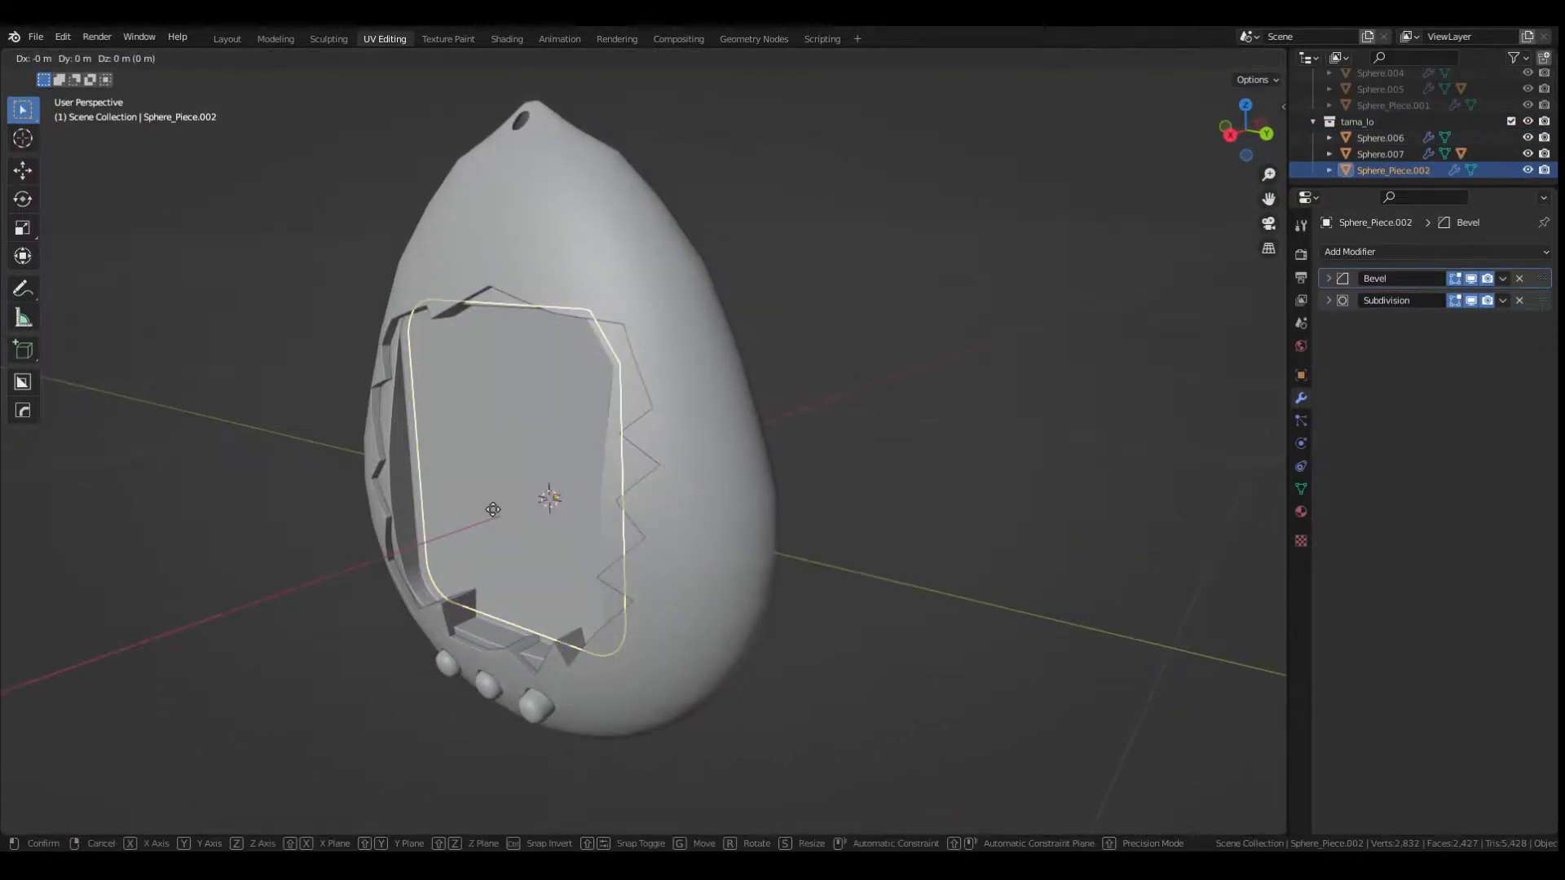
key("x")
left_click(483, 510)
left_click(873, 676)
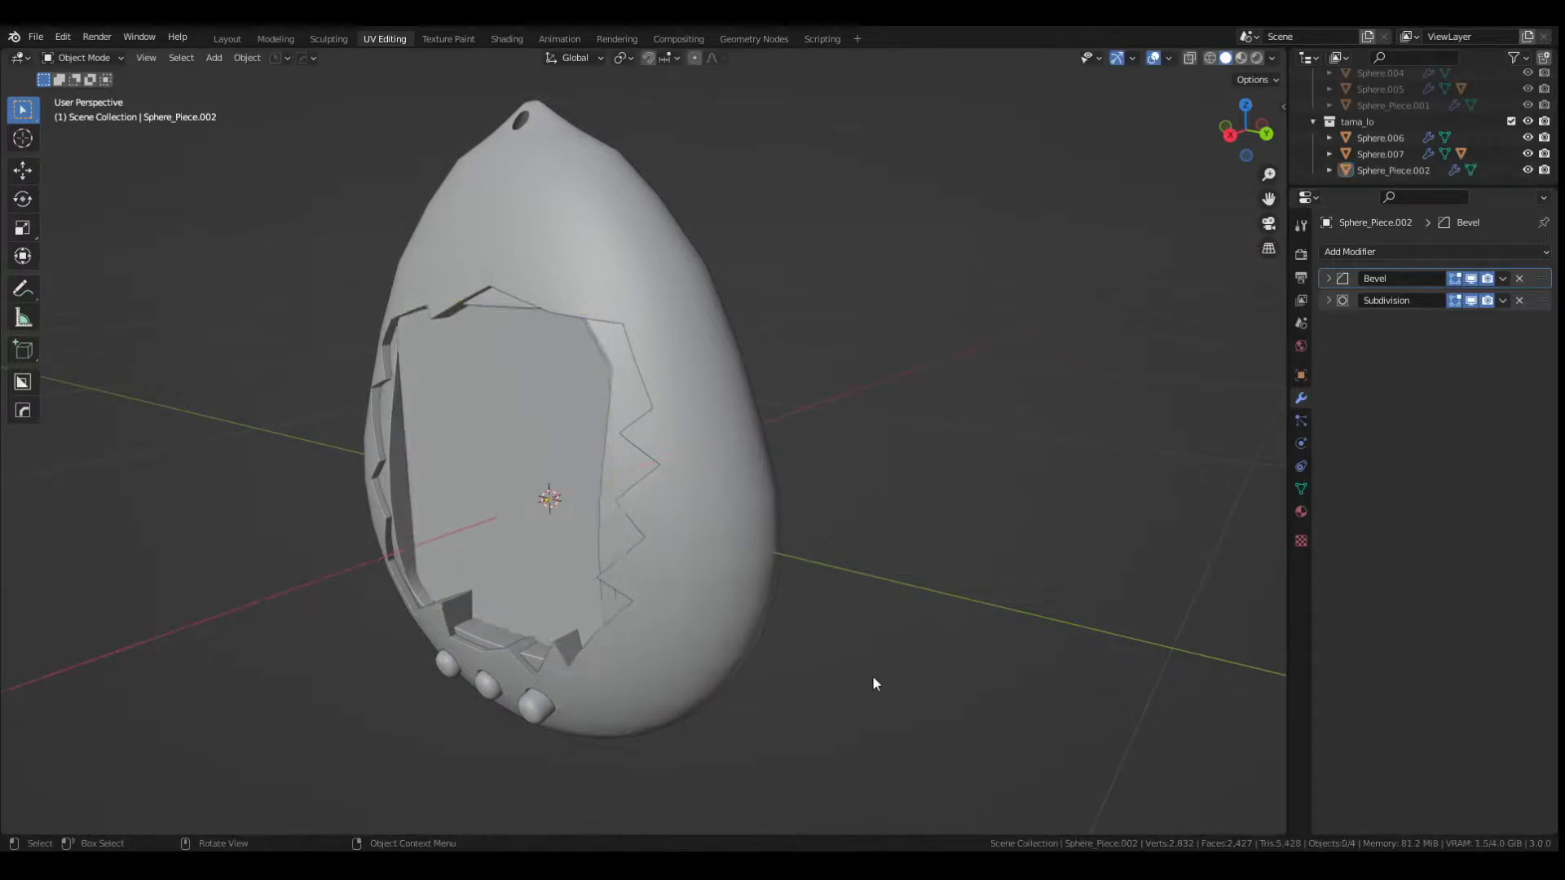
middle_click_drag(873, 675, 1068, 648)
Fill the screen panel with a light green vertex color in Vertex Paint mode and return to Object Mode.
left_click(720, 503)
key("Tab")
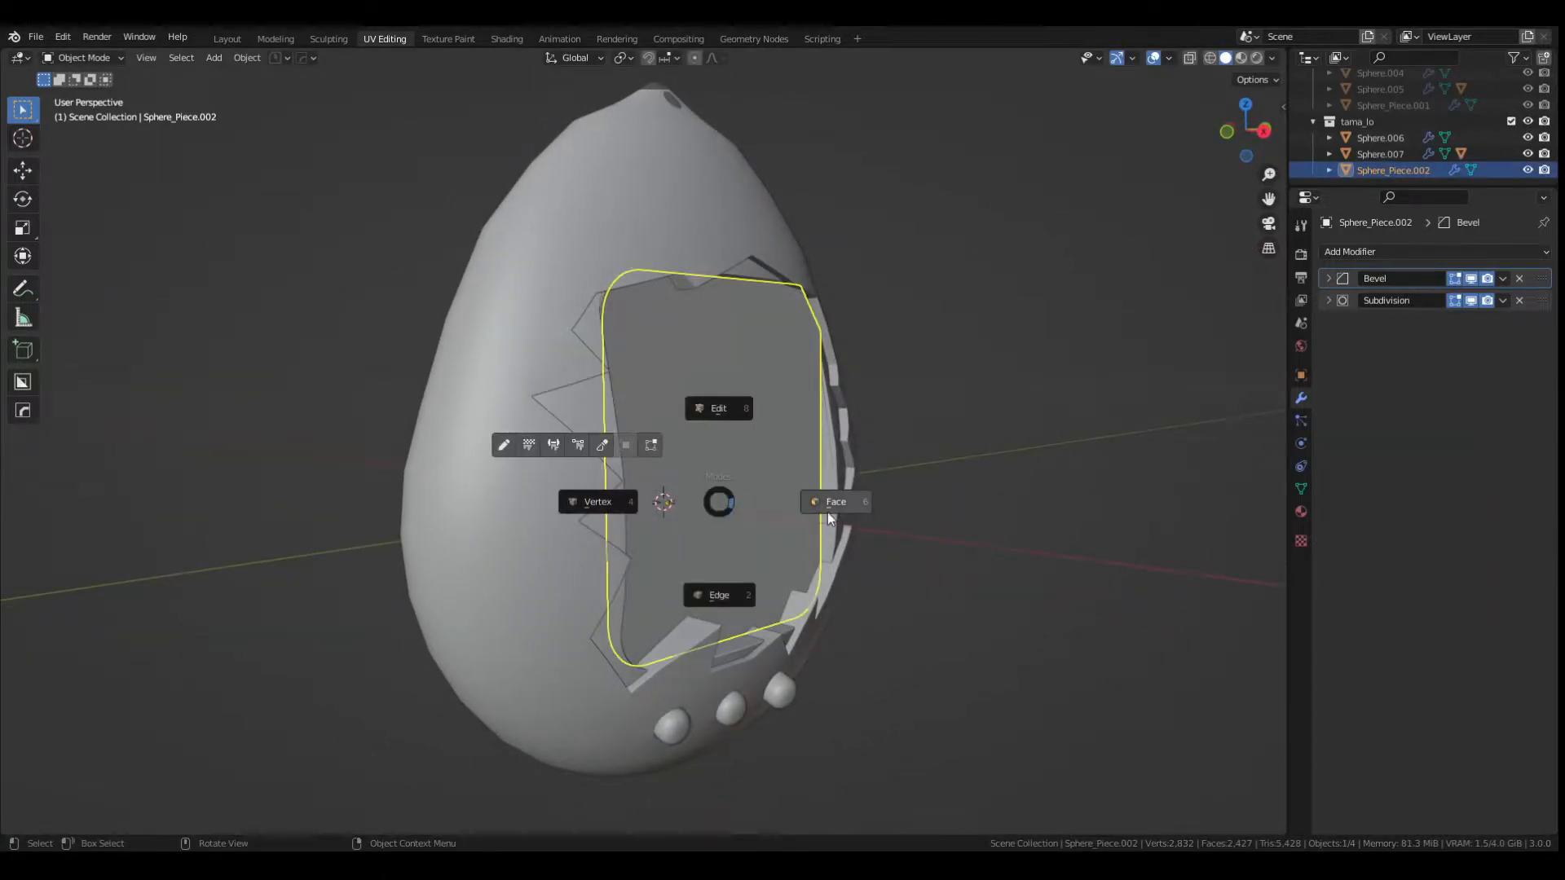
left_click(828, 517)
left_click(104, 62)
left_click(81, 128)
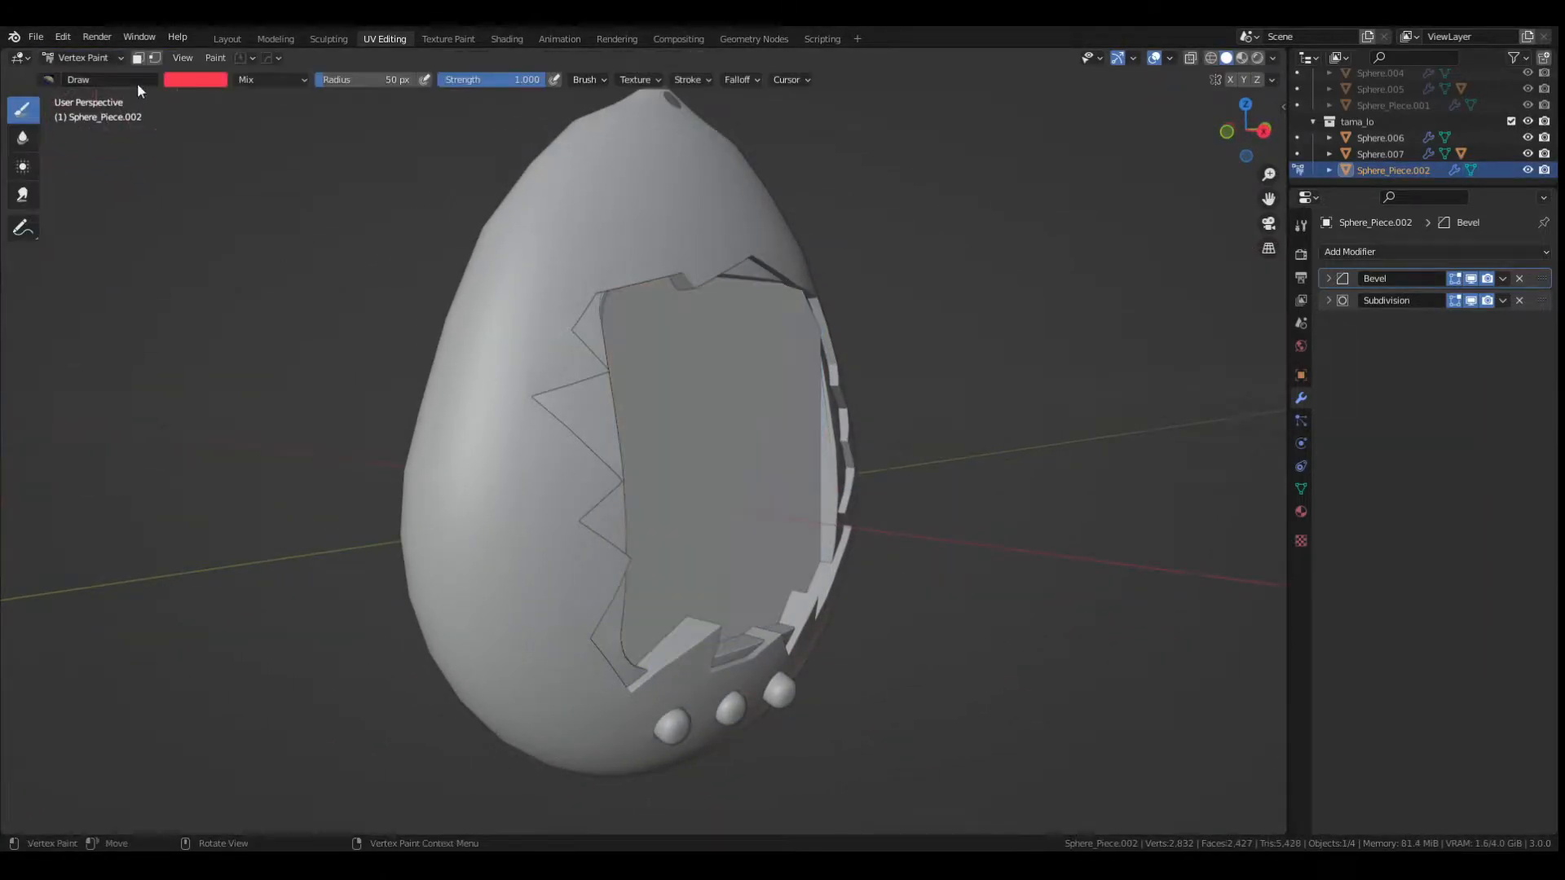
right_click(334, 298)
left_click(307, 256)
key("shift+k")
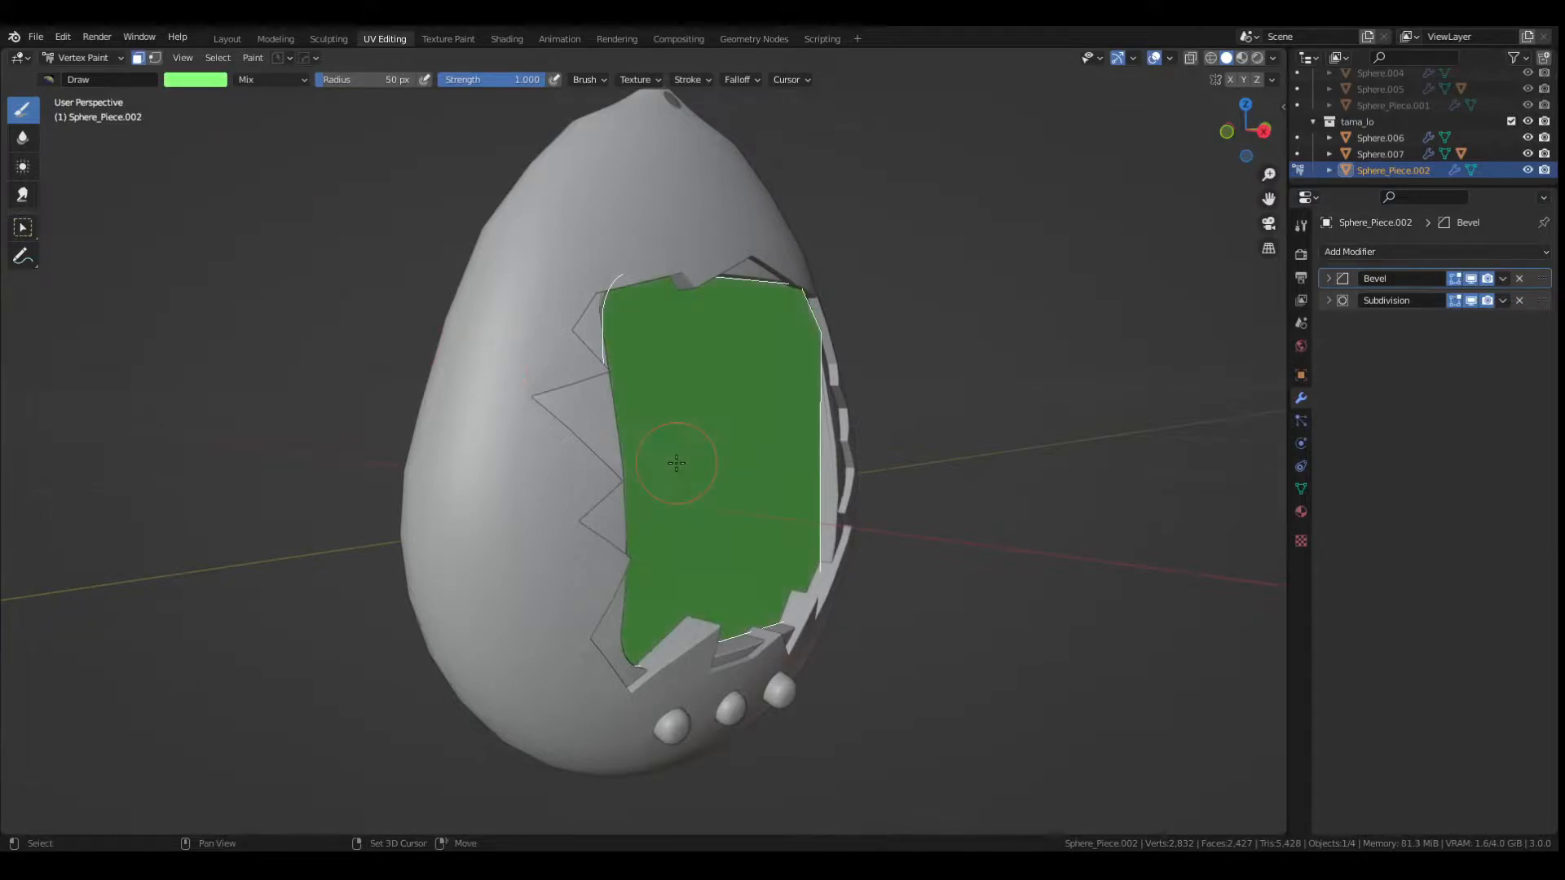
key("Tab")
left_click(70, 58)
left_click(72, 75)
Enter Edit Mode on the three round buttons with all their geometry selected in edge selection.
middle_click_drag(509, 295, 424, 299)
left_click(522, 715)
key("Tab")
left_click(475, 747)
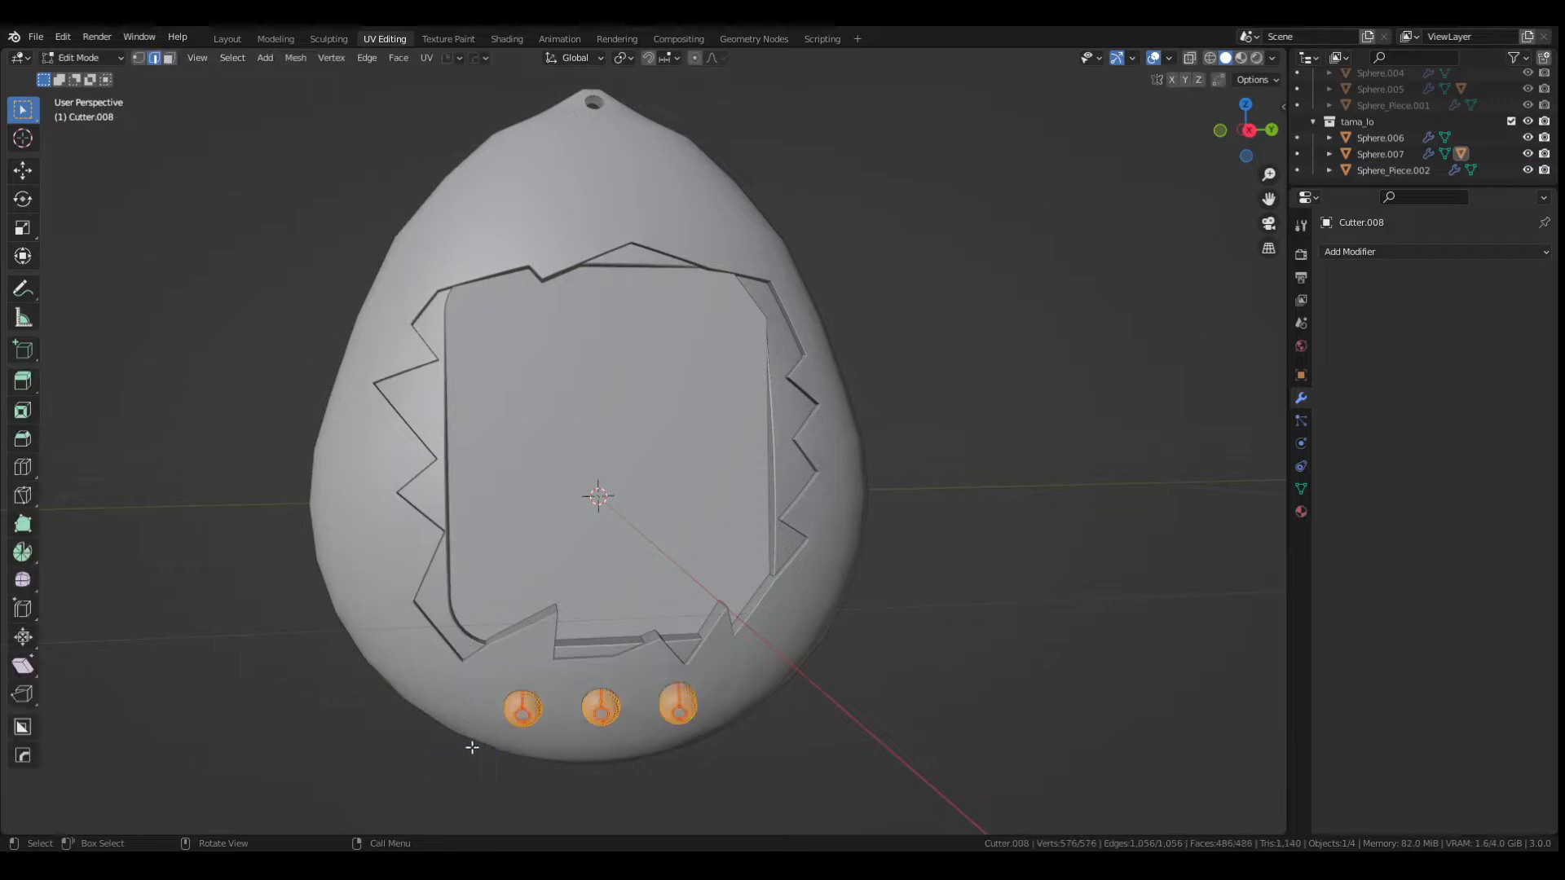
Fill the three buttons with a pink vertex color using the paint mask, and return to Object Mode.
left_click(114, 58)
left_click(88, 130)
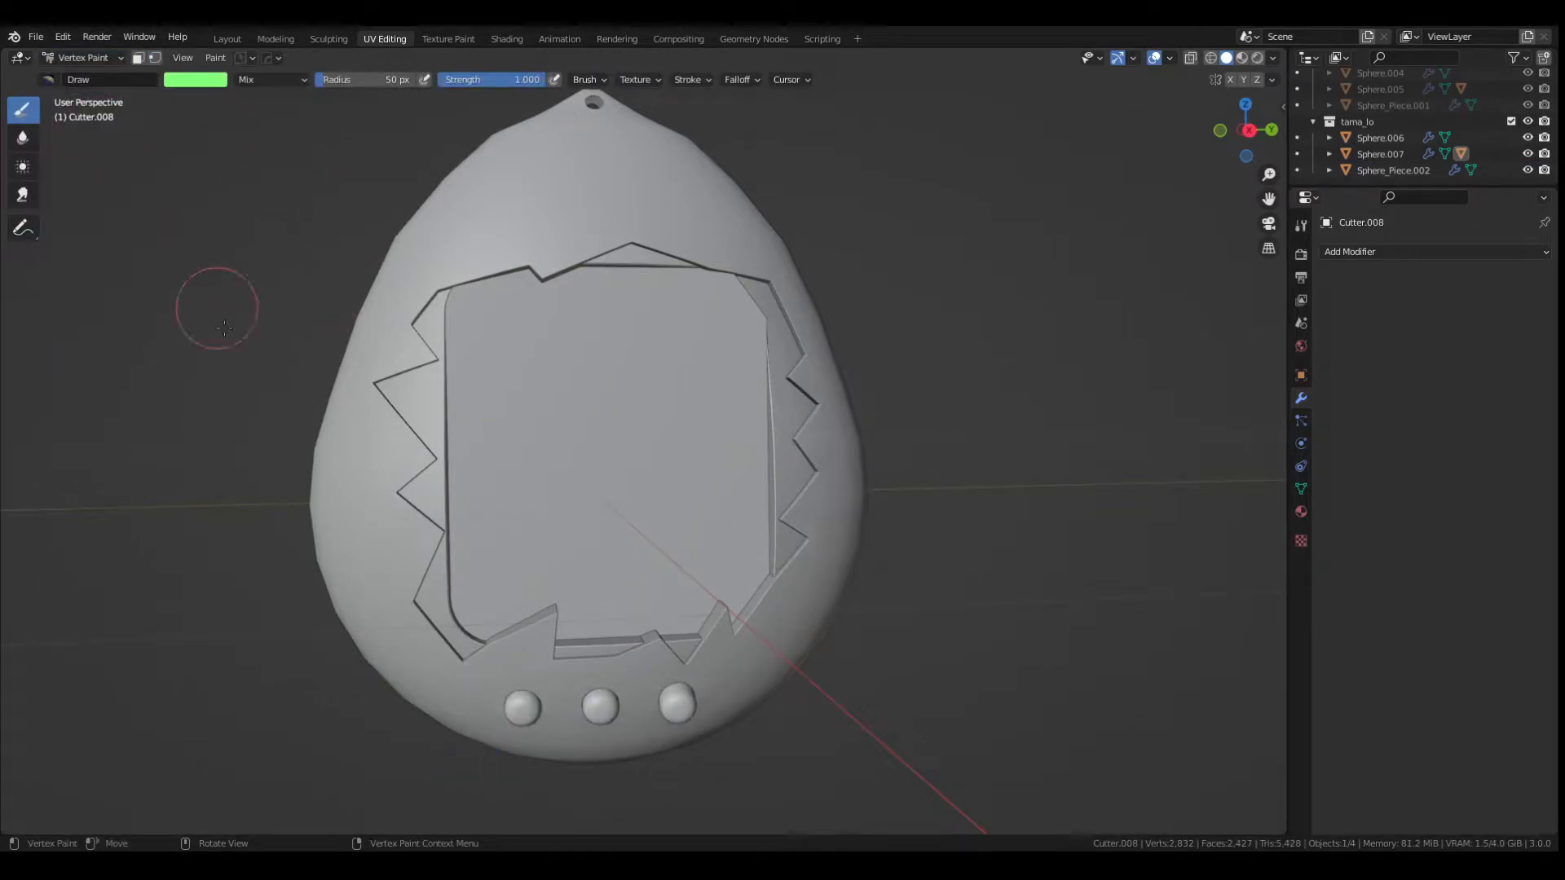
right_click(250, 397)
left_click_drag(181, 351, 158, 353)
left_click(138, 58)
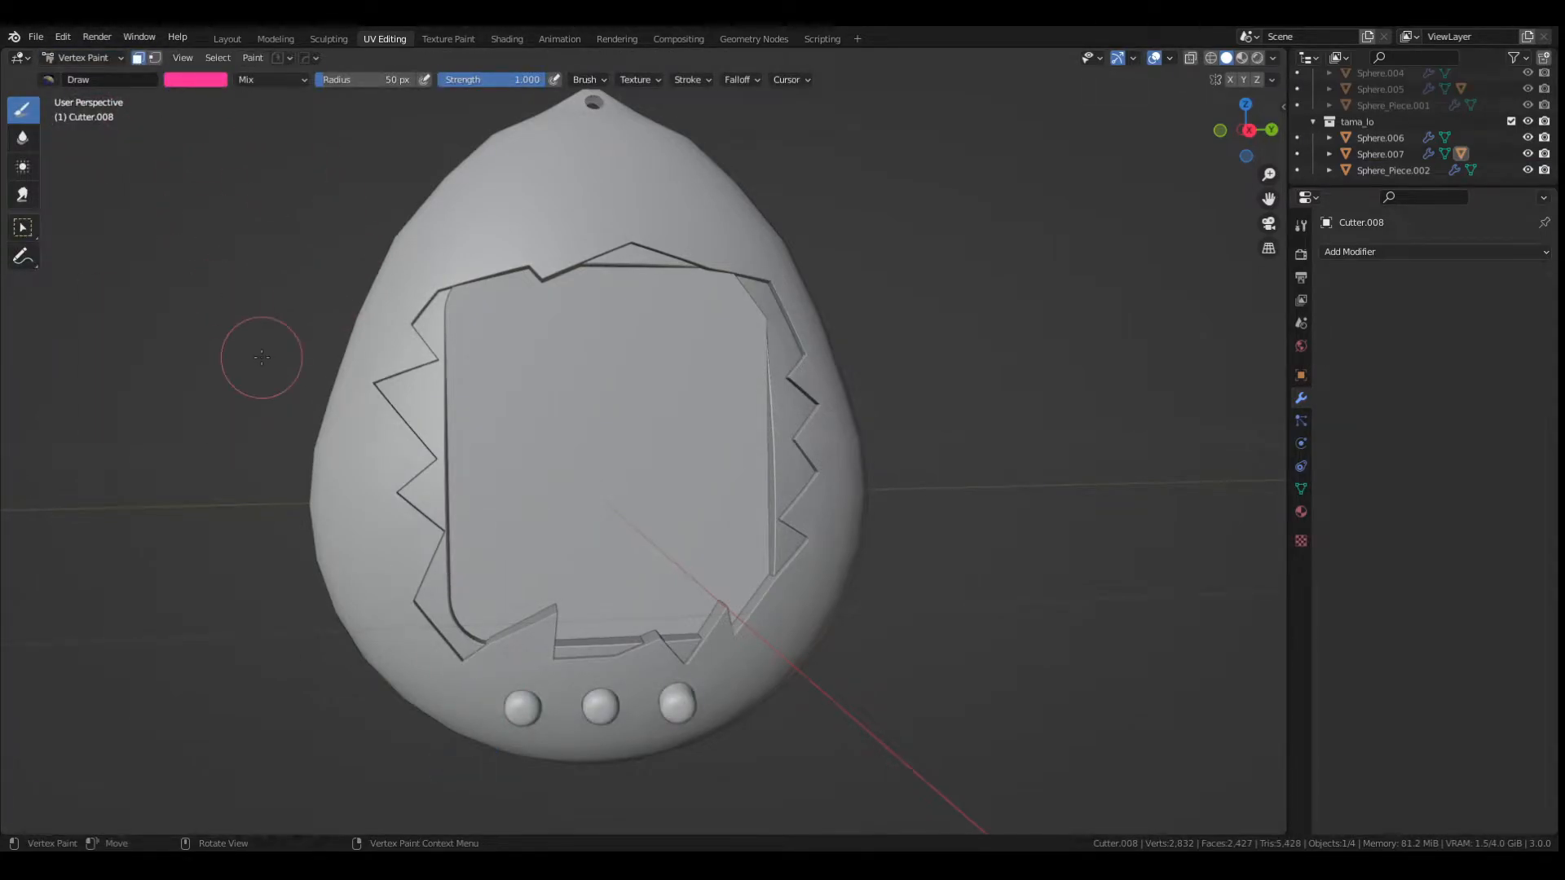
key("shift+k")
left_click(81, 58)
left_click(75, 77)
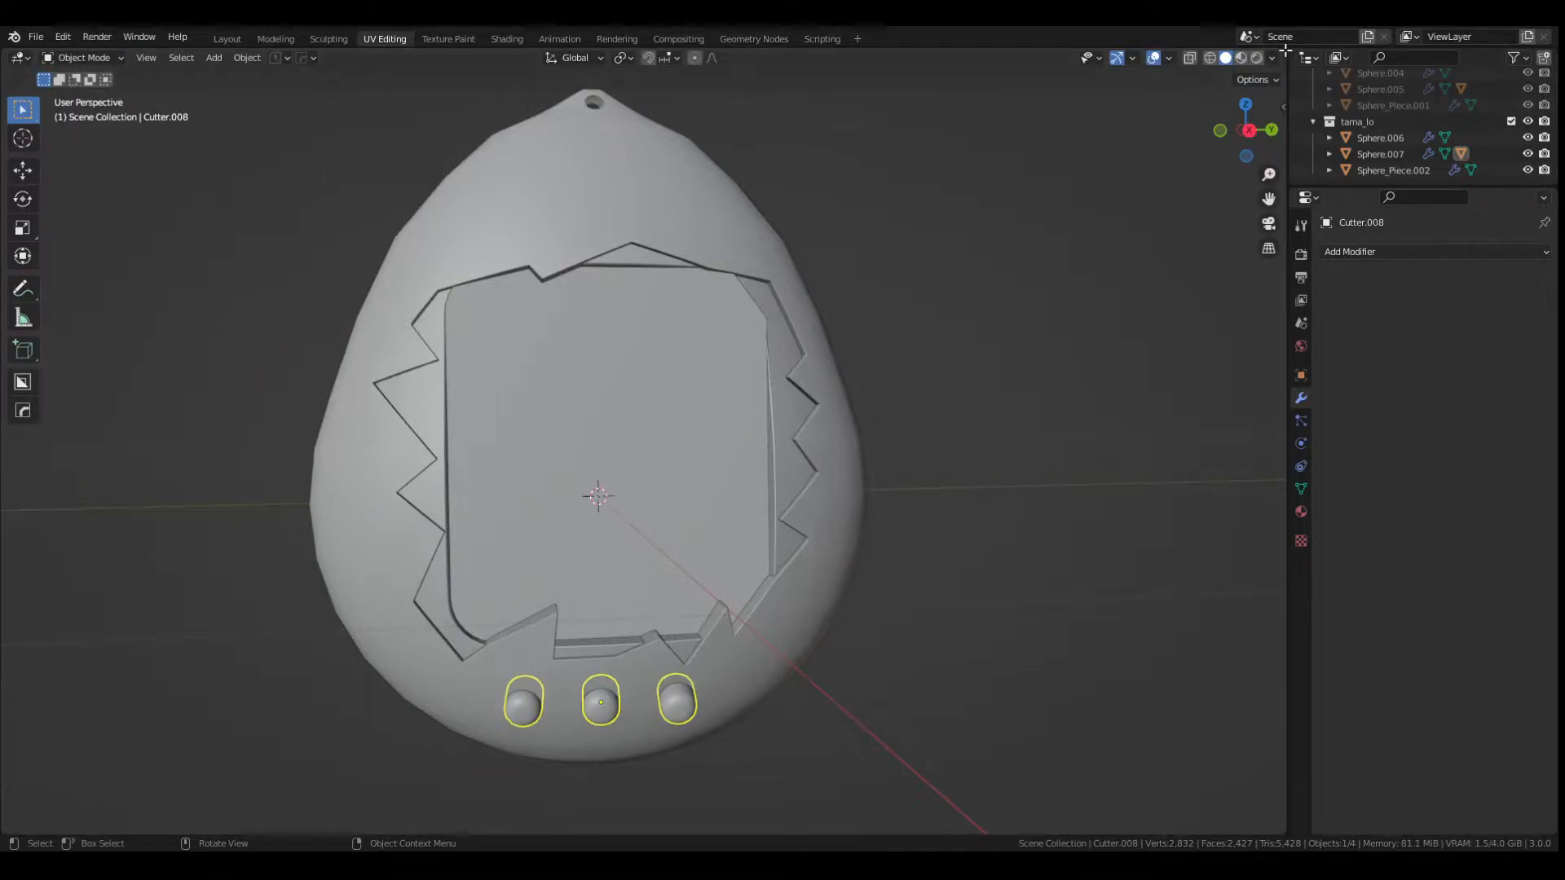
Split the 3D viewport to open a UV Editor beside it and select all parts of the low-poly model.
left_click_drag(1285, 51, 843, 70)
left_click(857, 58)
left_click(905, 142)
key("a")
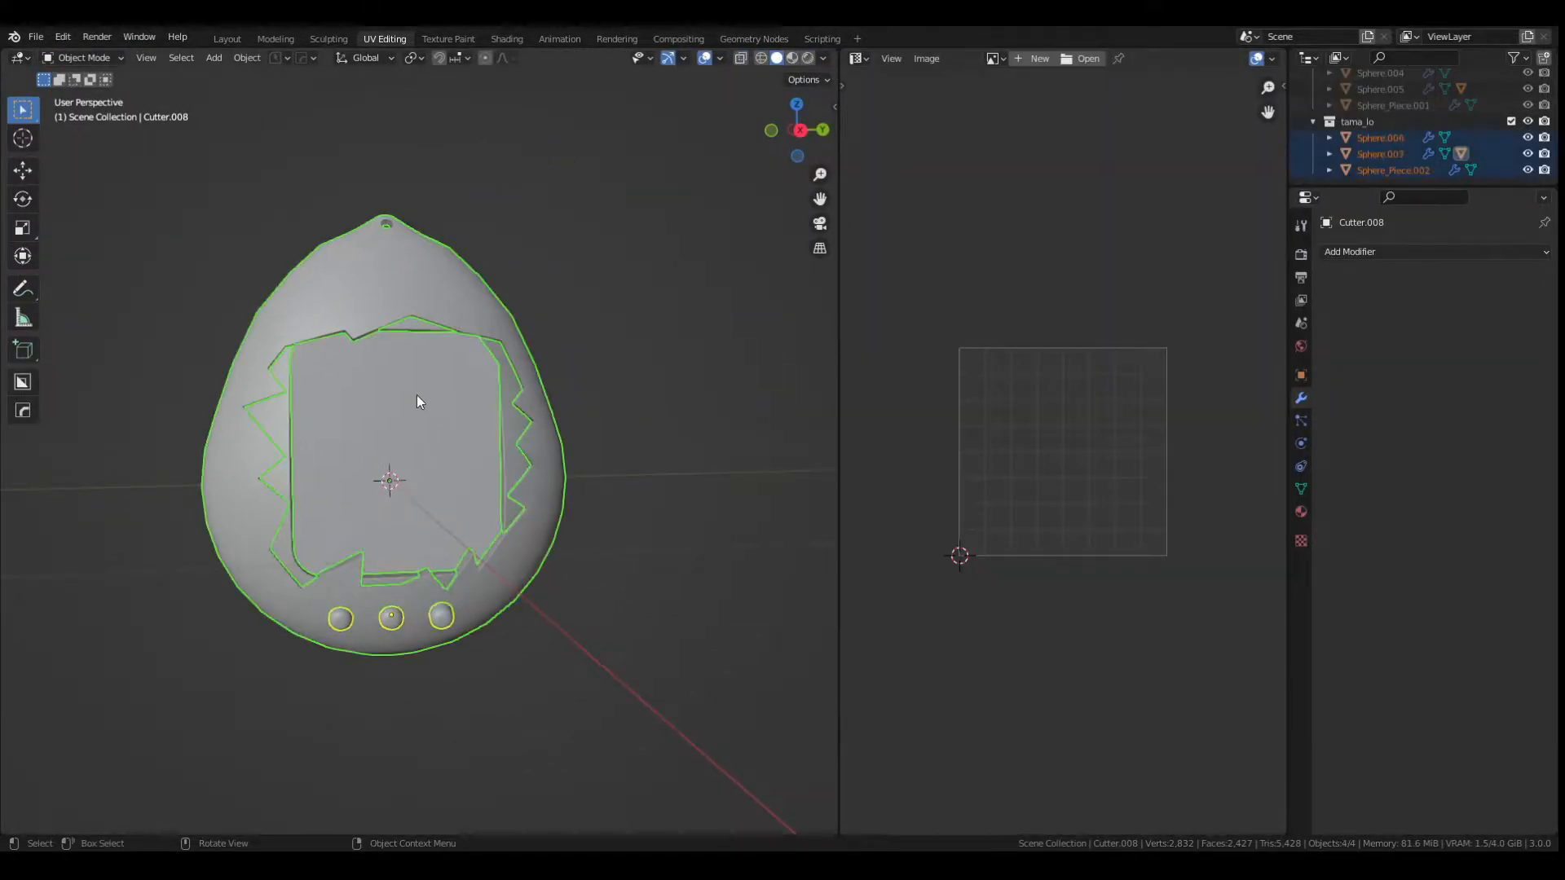
scroll(1065, 395, "up", 1)
scroll(1045, 328, "up", 2)
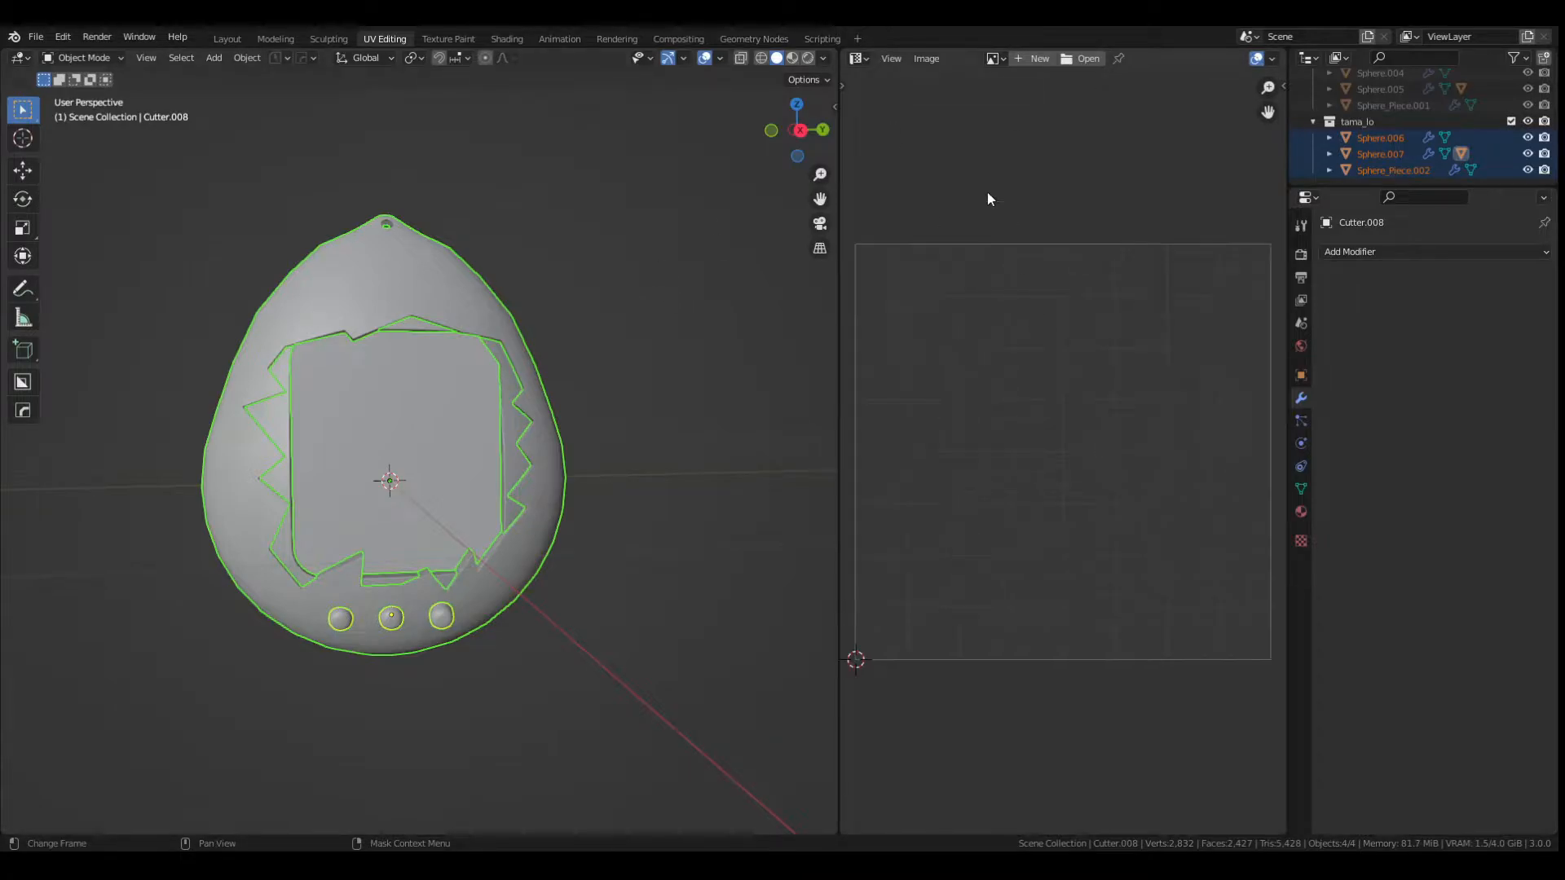
Load the uv checker image into the UV Editor and switch the 3D viewport to Material Preview shading.
left_click(858, 58)
left_click(860, 58)
left_click(884, 140)
left_click(994, 58)
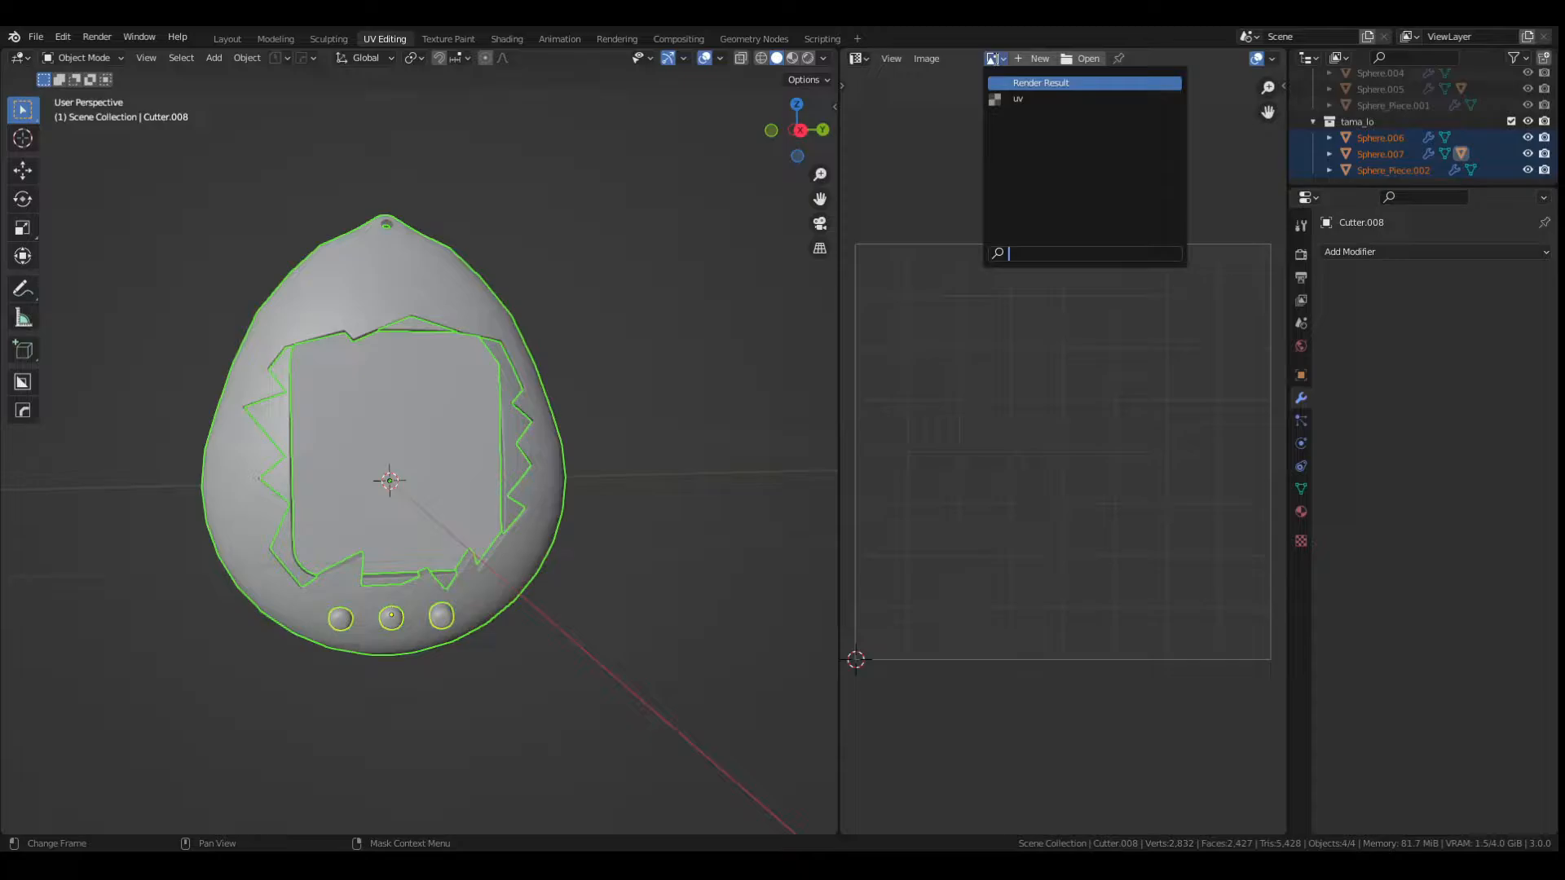
left_click(1018, 99)
scroll(807, 163, "down", 2)
left_click(791, 57)
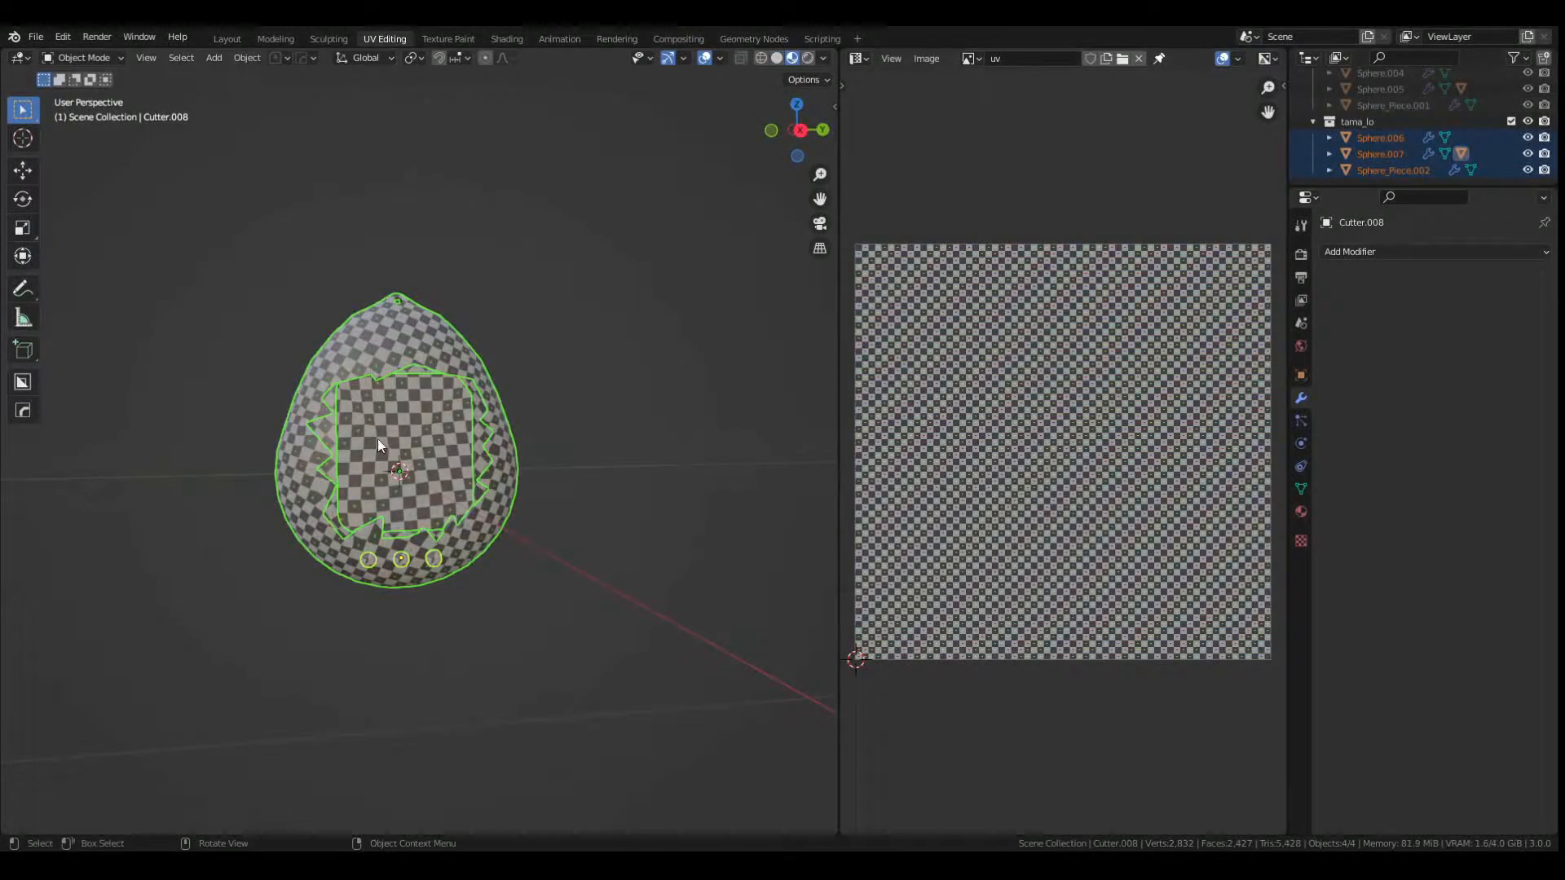
Show the UV layout of all parts in Edit Mode and inspect the checker pattern on the egg.
key("Tab")
scroll(1043, 413, "down", 1)
key("a")
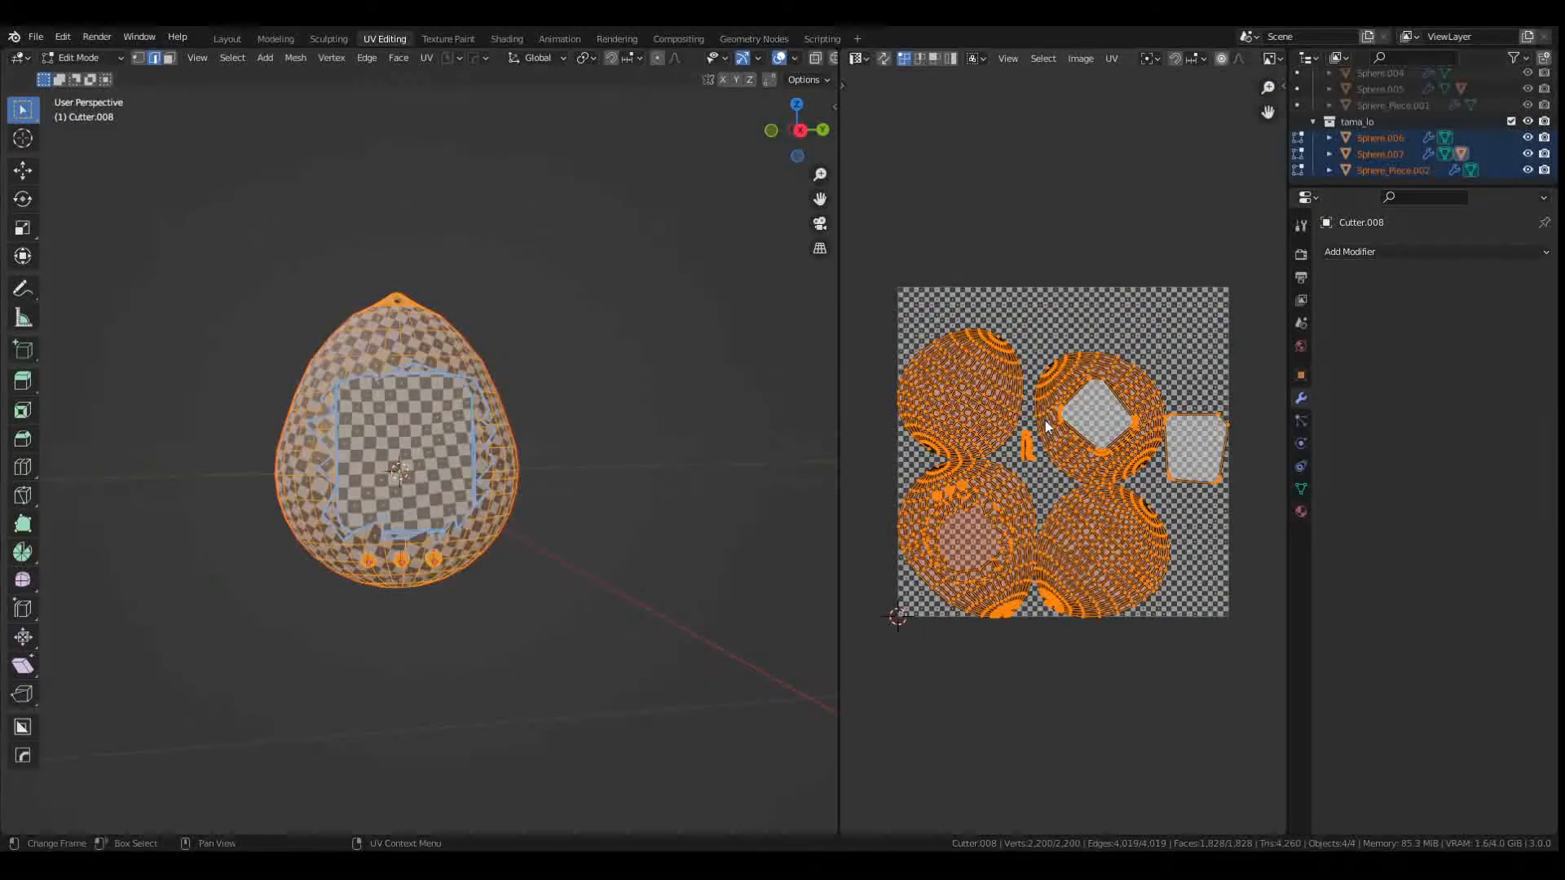
scroll(1045, 421, "up", 3)
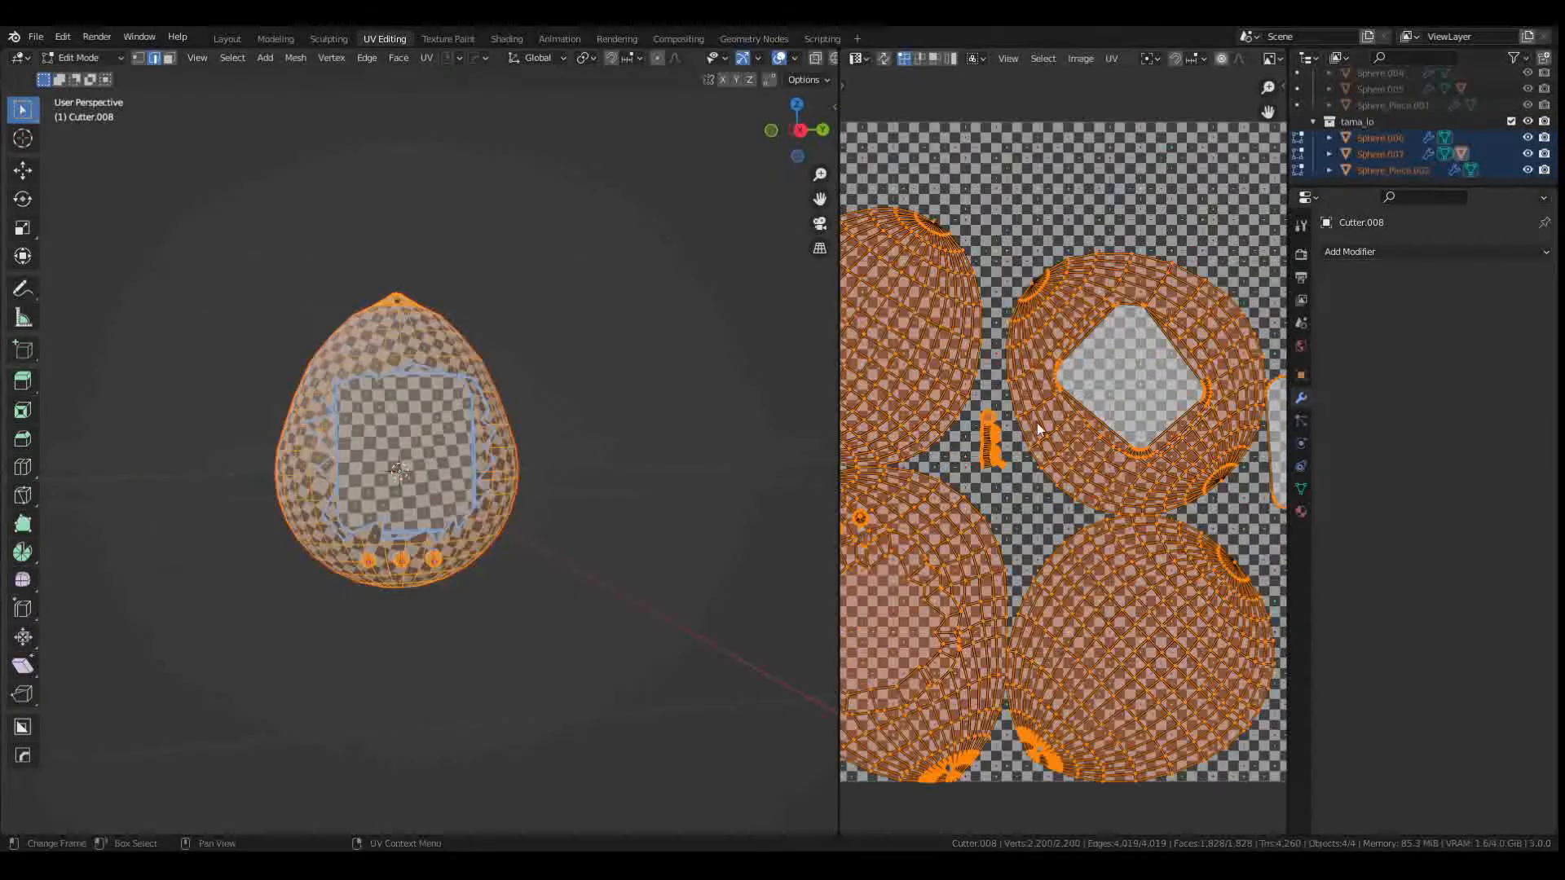
middle_click_drag(440, 457, 482, 467)
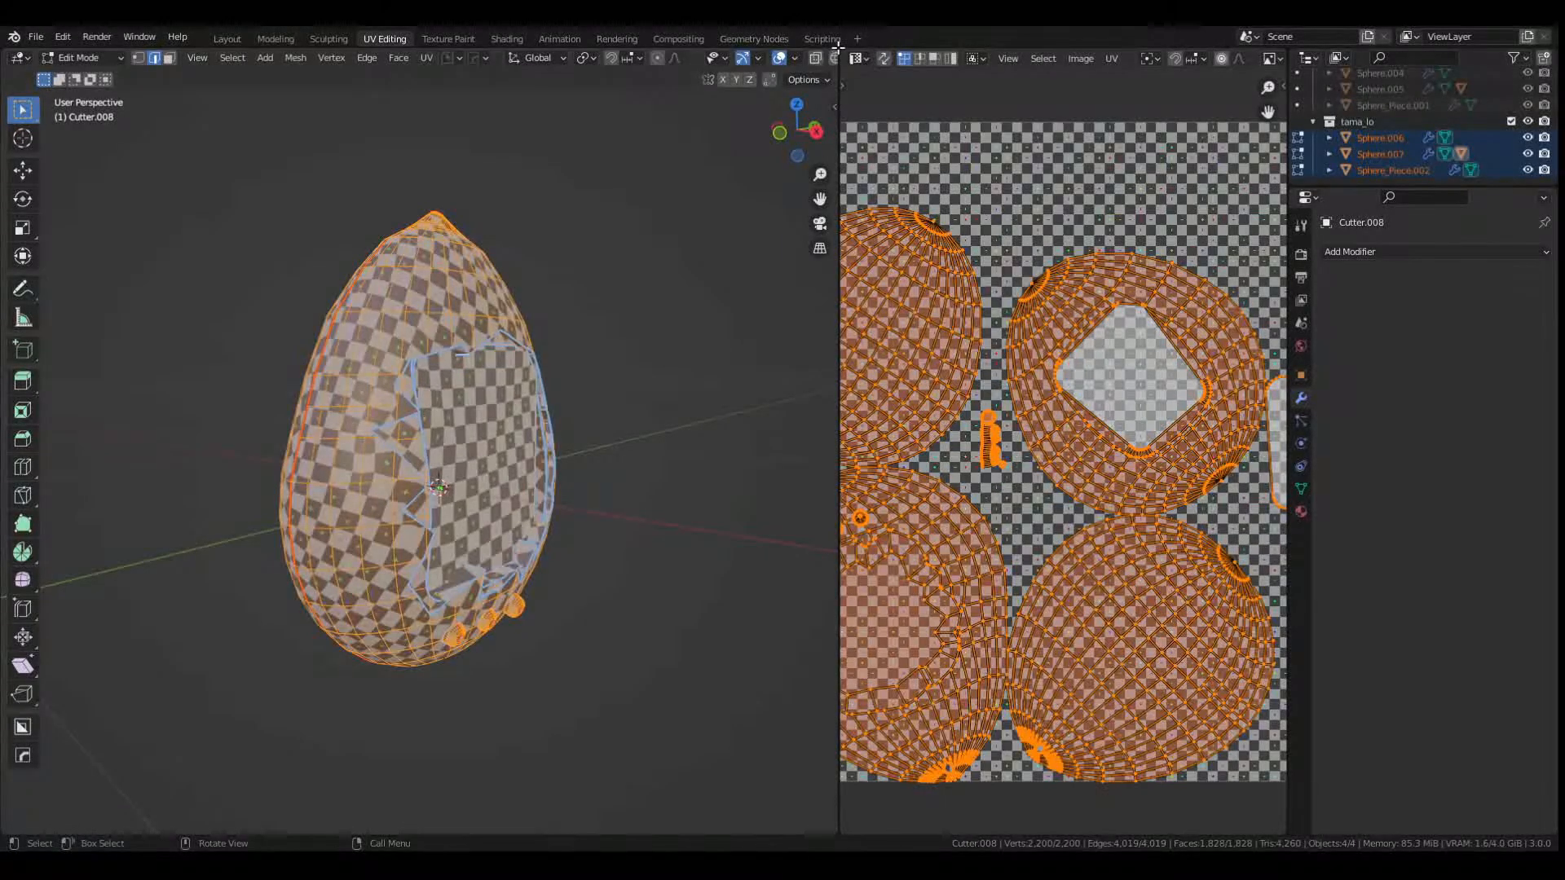
scroll(829, 54, "down", 5)
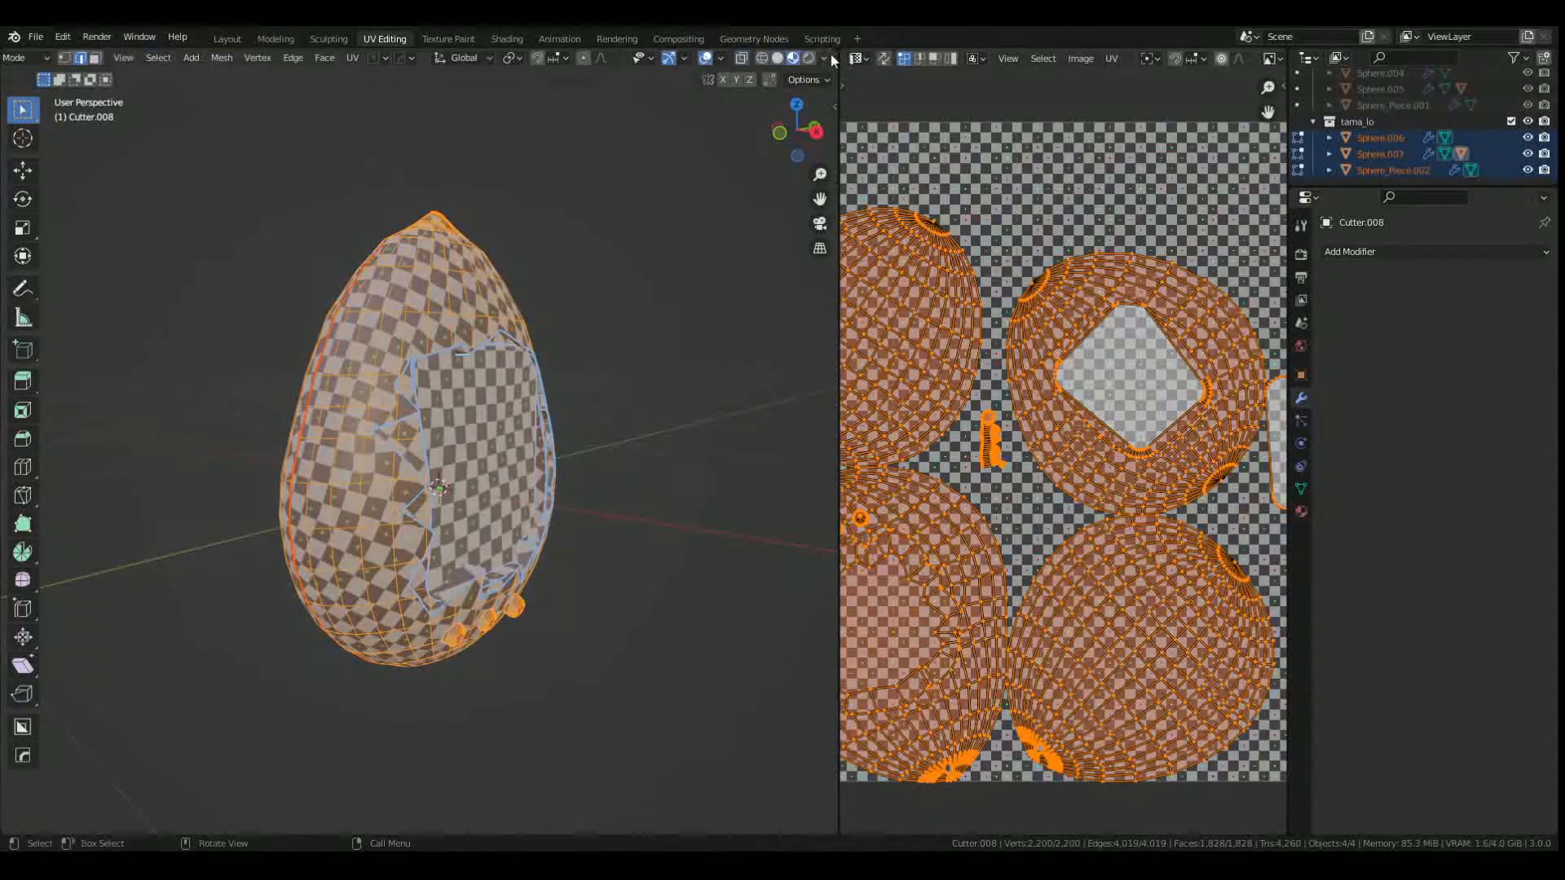
Close the UV Editor by expanding the 3D viewport over it, return to Object Mode and deselect everything.
left_click_drag(834, 53, 889, 73)
scroll(767, 245, "down", 3)
key("Tab")
left_click(766, 155)
middle_click_drag(741, 266, 764, 336)
left_click(765, 335)
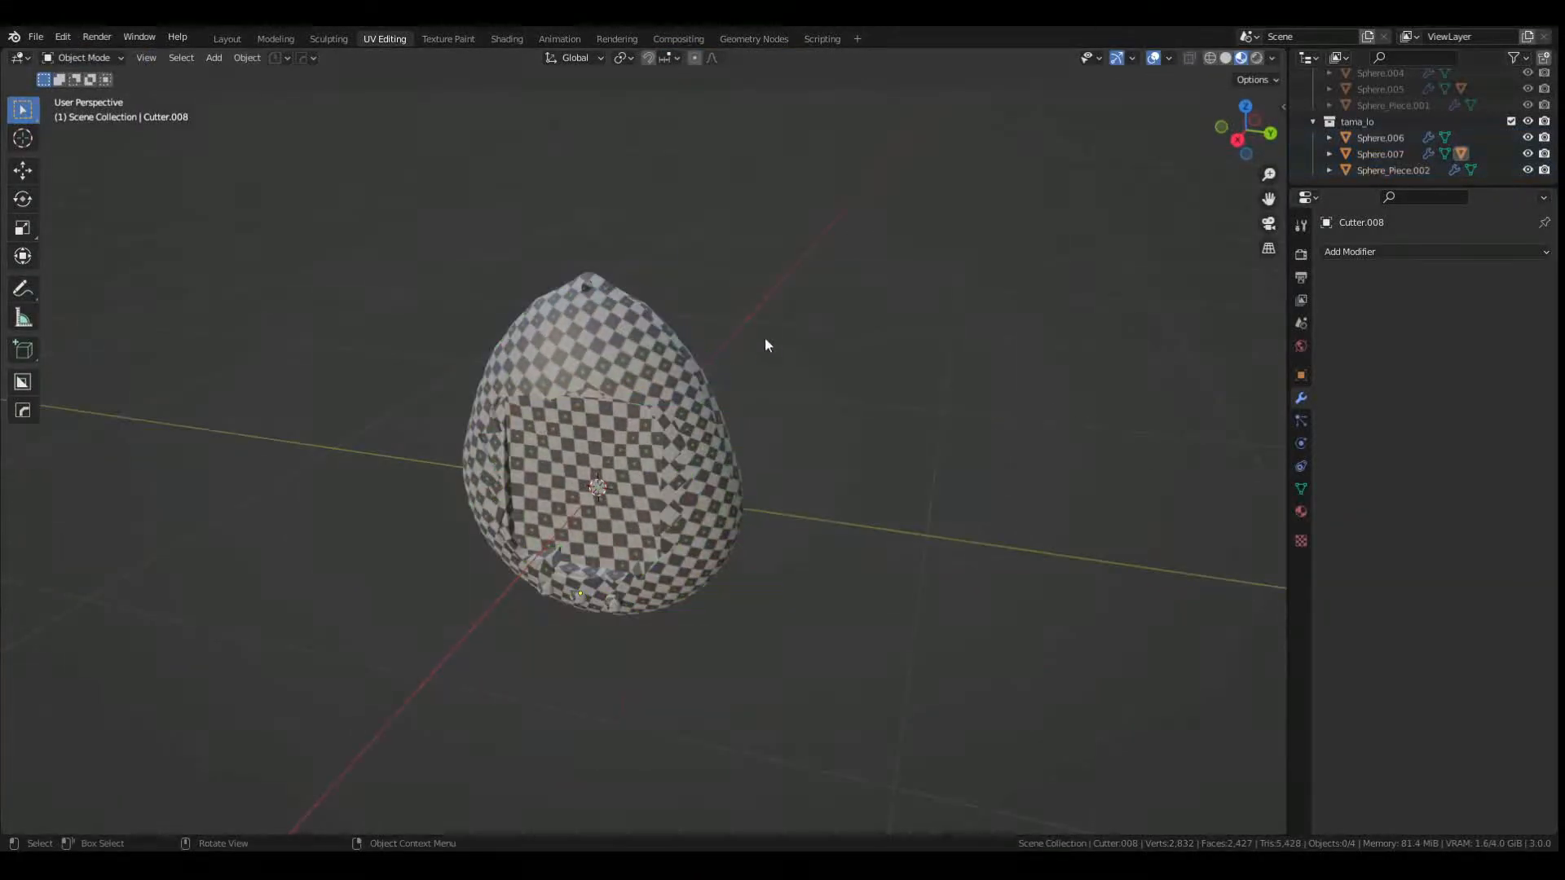
Switch the viewport to Solid shading and select the three buttons and the screen panel.
left_click(644, 359)
mouse_move(640, 365)
middle_mouse_down()
mouse_move(690, 334)
mouse_move(724, 359)
middle_mouse_up()
left_click(1225, 58)
scroll(478, 454, "up", 3)
left_click(580, 691)
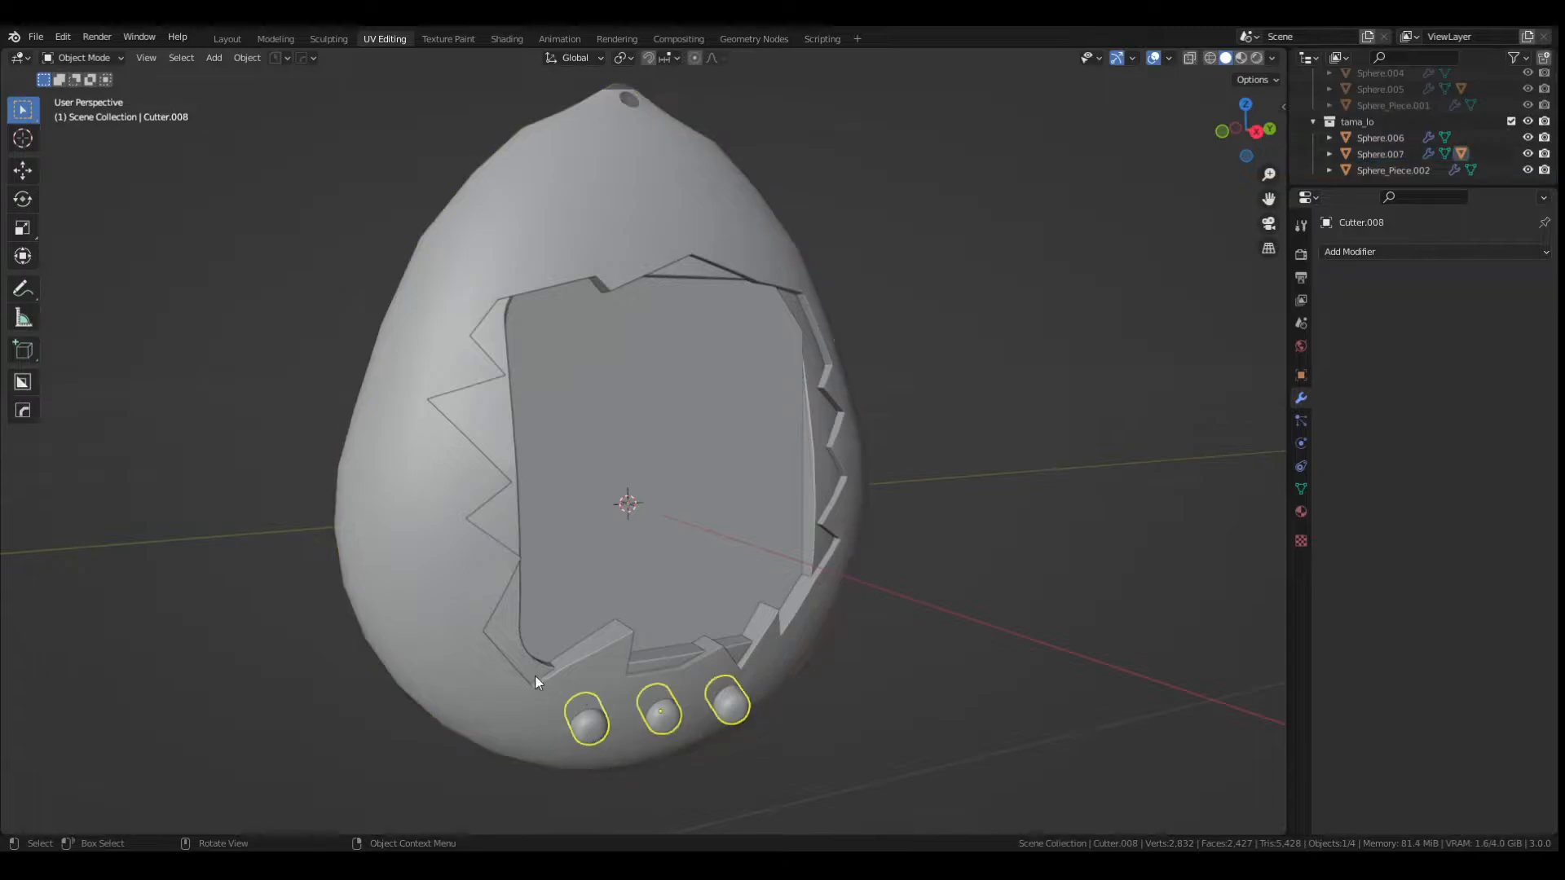
left_click(588, 581, "shift")
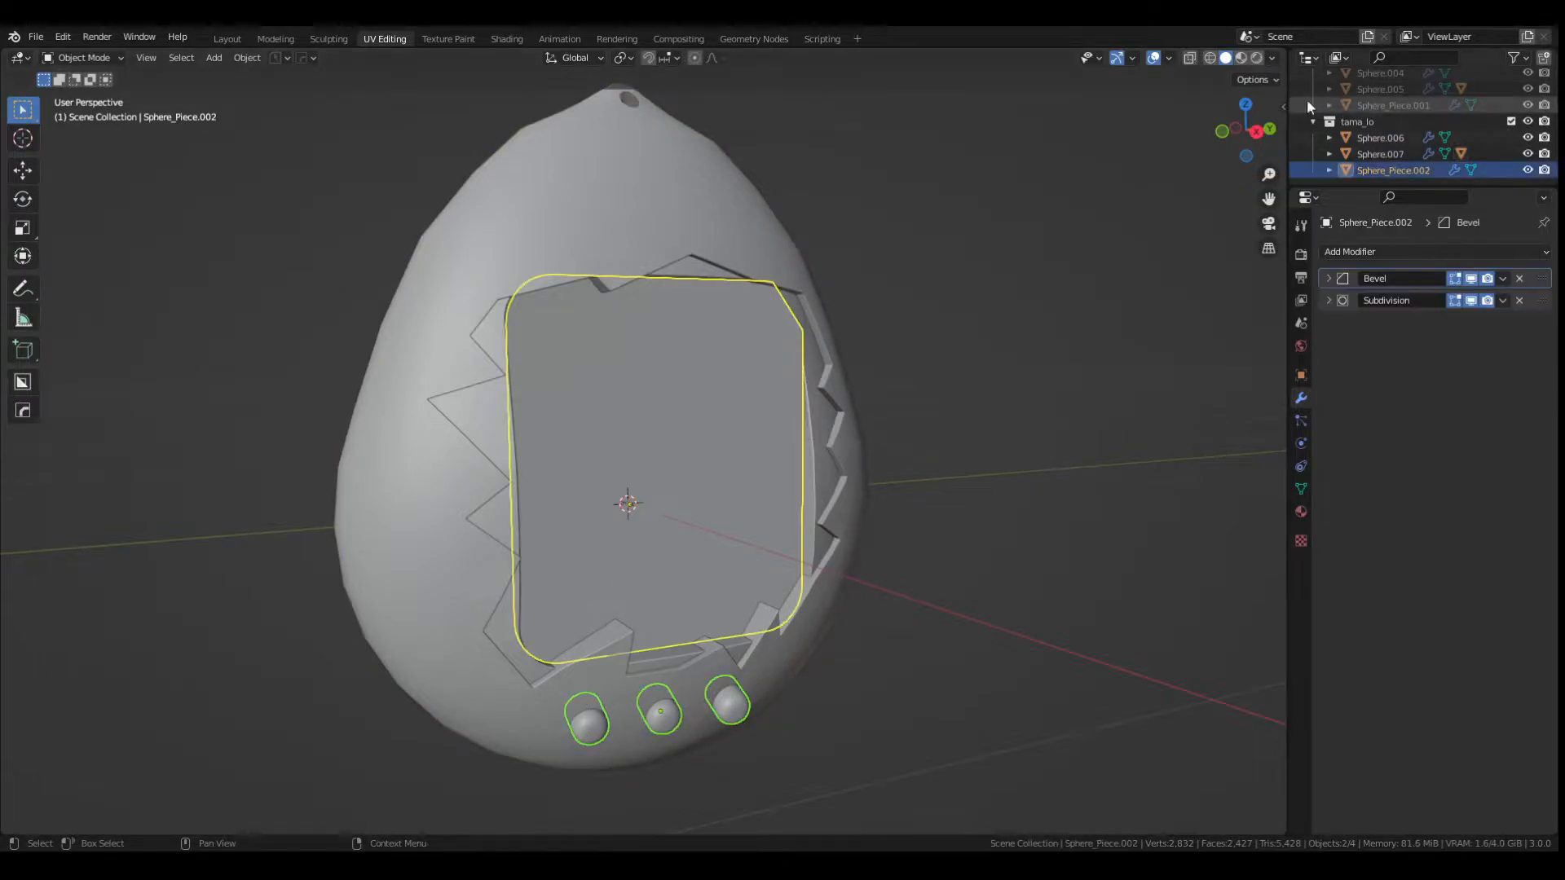
Turn on the Screencast Keys display and hide the sidebar again.
left_click(1283, 106)
left_click(1278, 460)
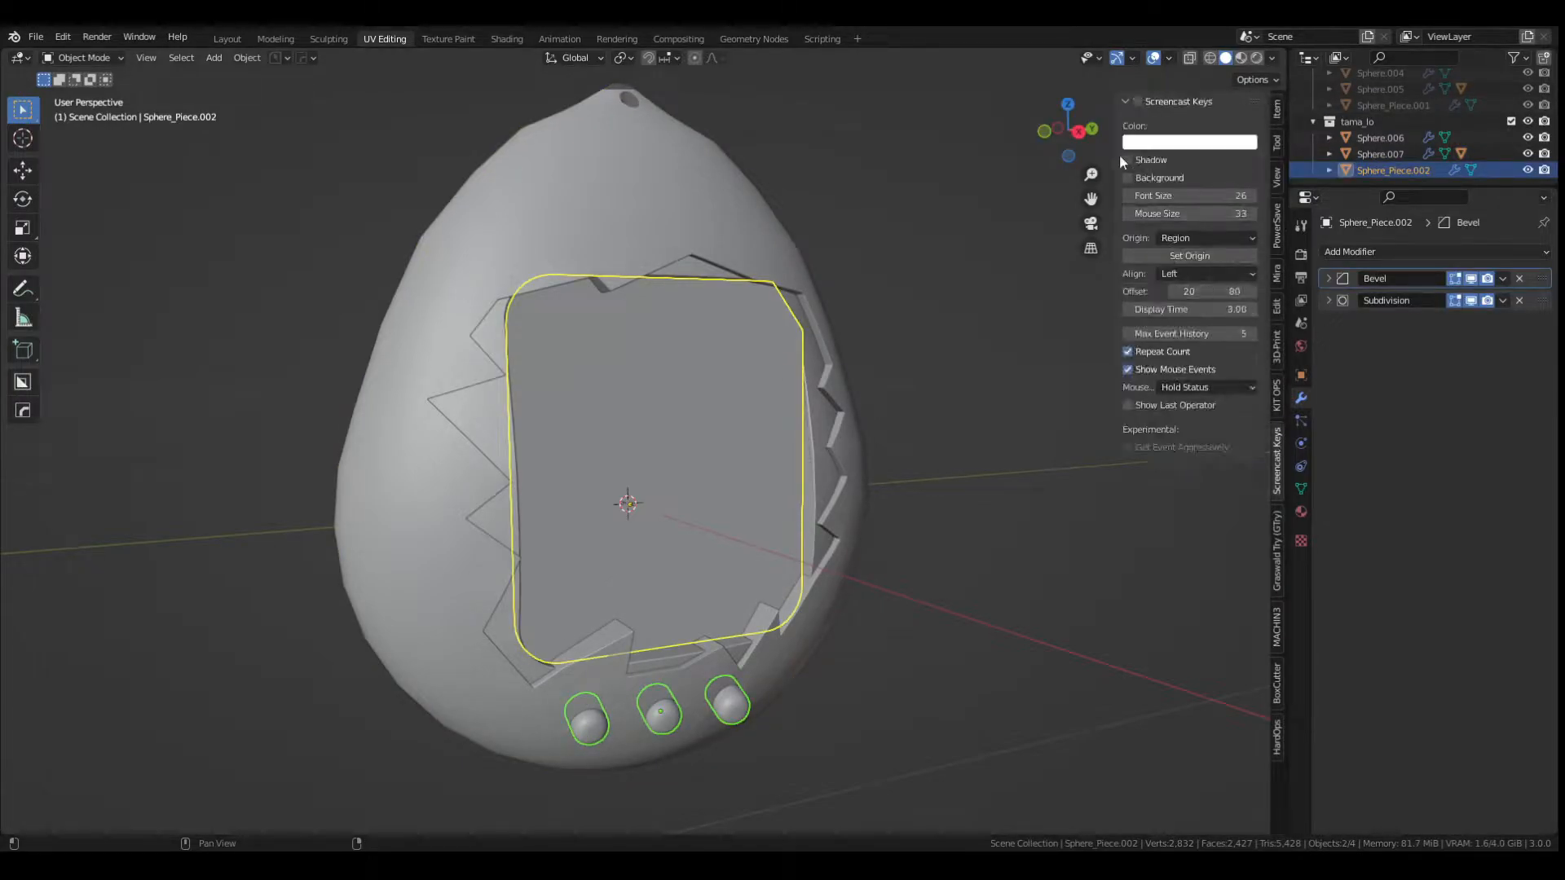
key("n")
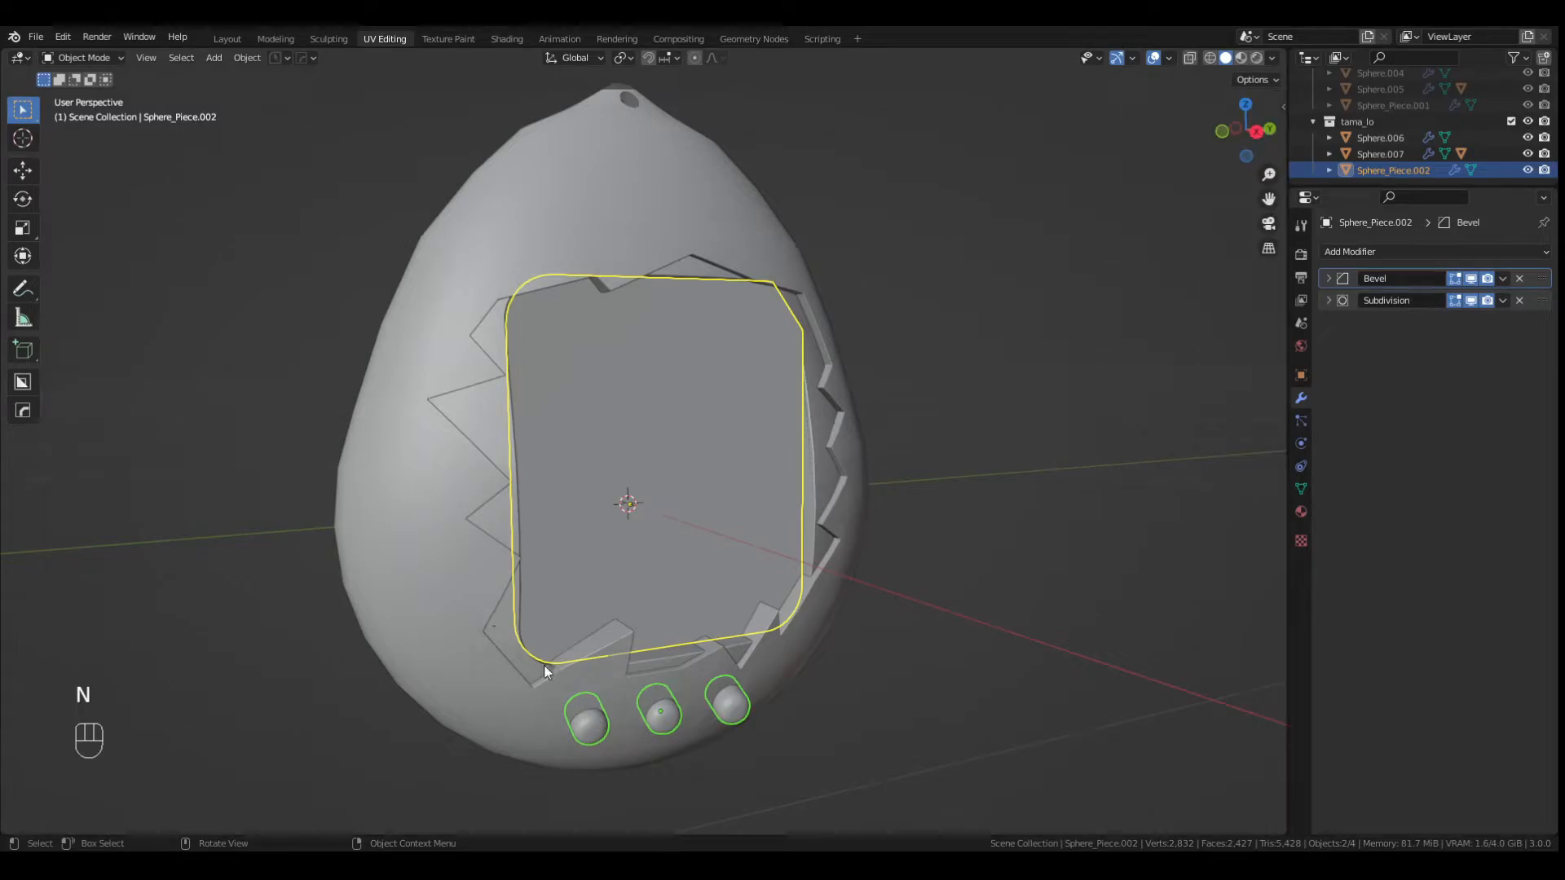
Add the egg shell parts to the selection and join all low-poly parts into one object.
left_click(468, 642, "shift")
left_click(442, 608, "shift")
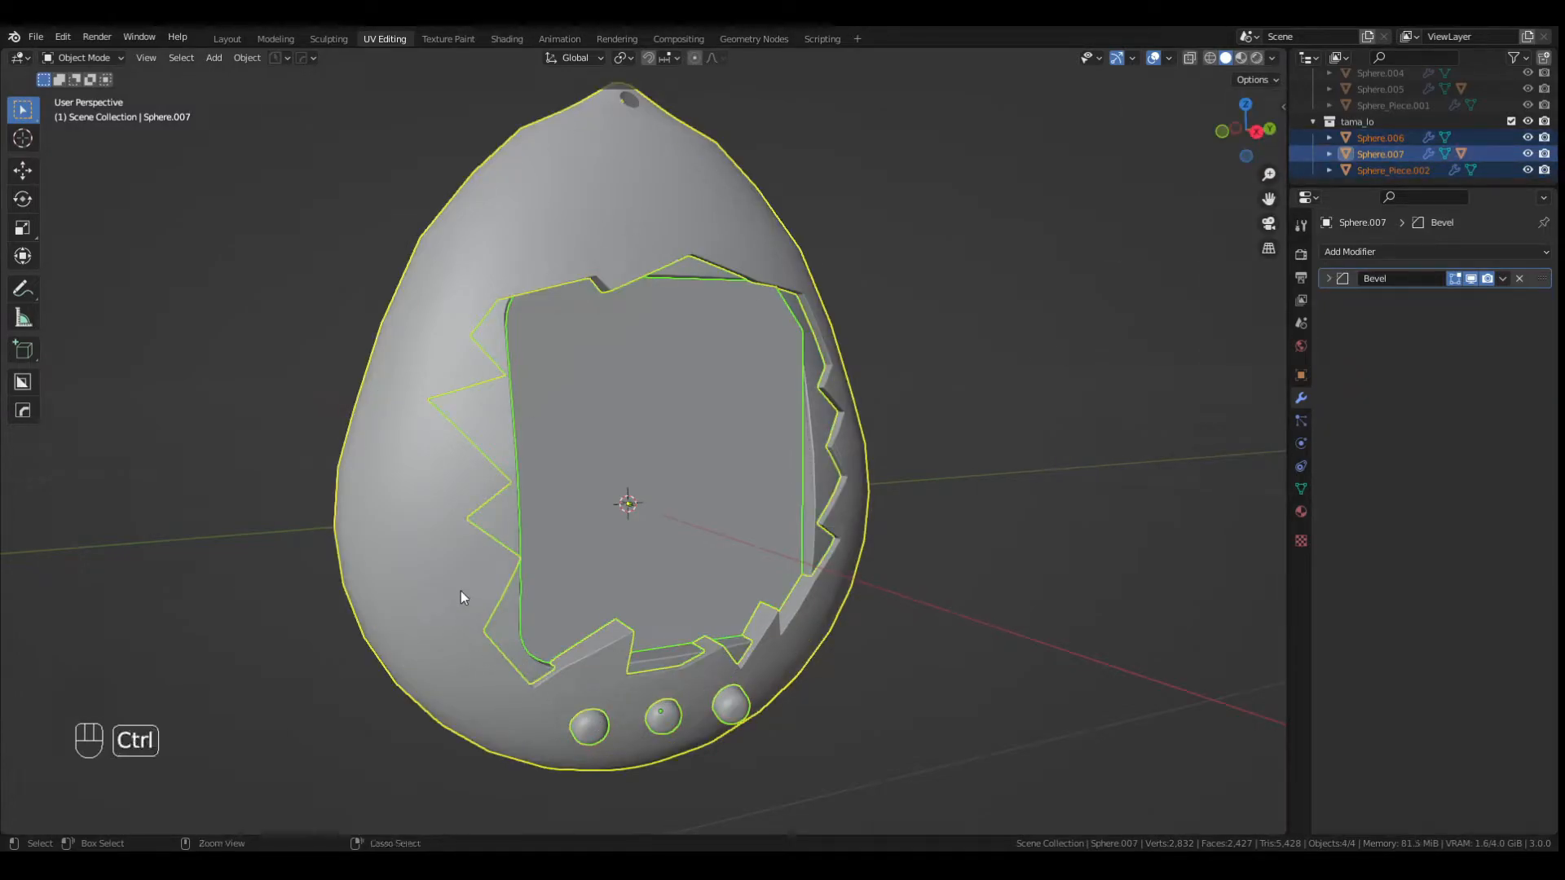
key("ctrl+j")
Triangulate all faces of the joined mesh in Edit Mode.
key("Tab")
left_click(446, 685)
mouse_move(443, 494)
middle_mouse_down()
mouse_move(601, 516)
mouse_move(441, 489)
middle_mouse_up()
key("a")
key("ctrl+t")
Check the joined mesh's vertex colors in Vertex Paint mode and return to Object Mode.
left_click(82, 57)
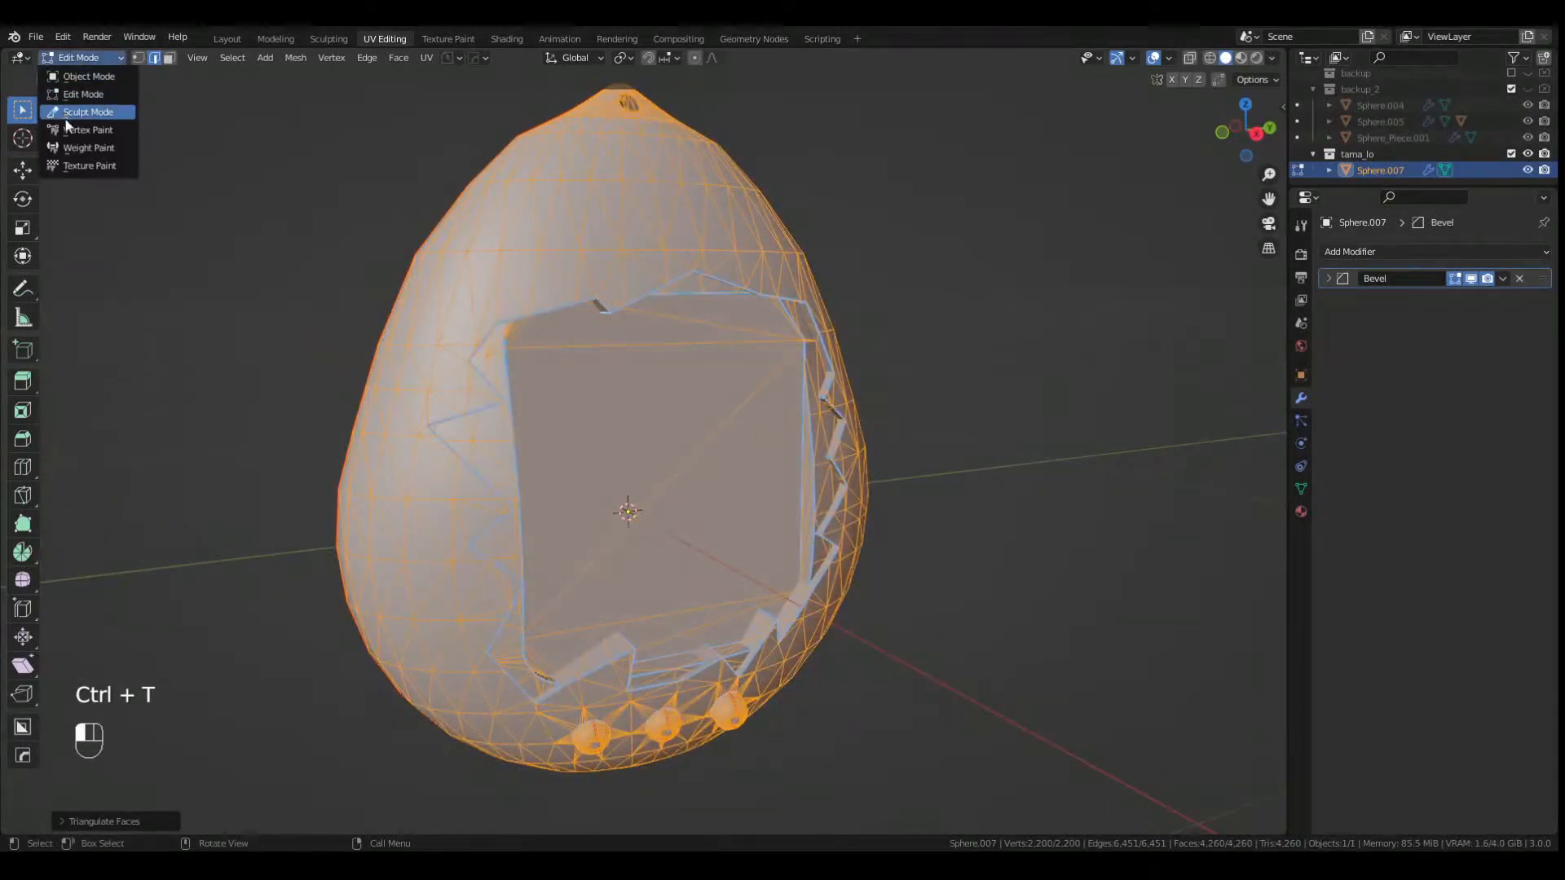
left_click(82, 129)
mouse_move(762, 395)
middle_mouse_down()
mouse_move(869, 391)
mouse_move(839, 391)
middle_mouse_up()
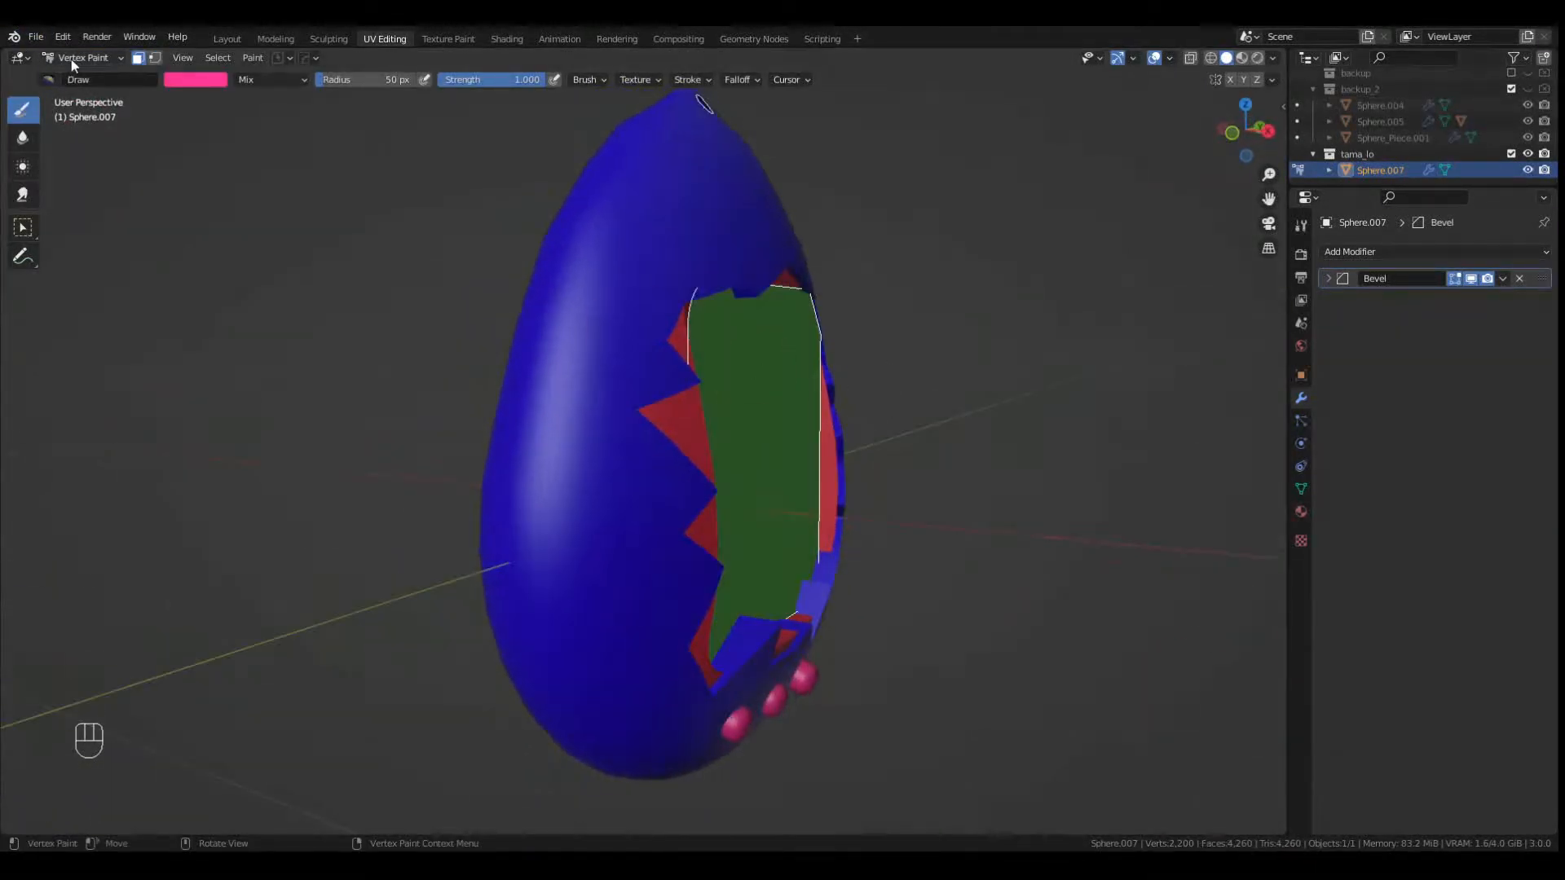
left_click(71, 58)
left_click(82, 79)
scroll(619, 368, "down", 2)
middle_click_drag(620, 369, 513, 371)
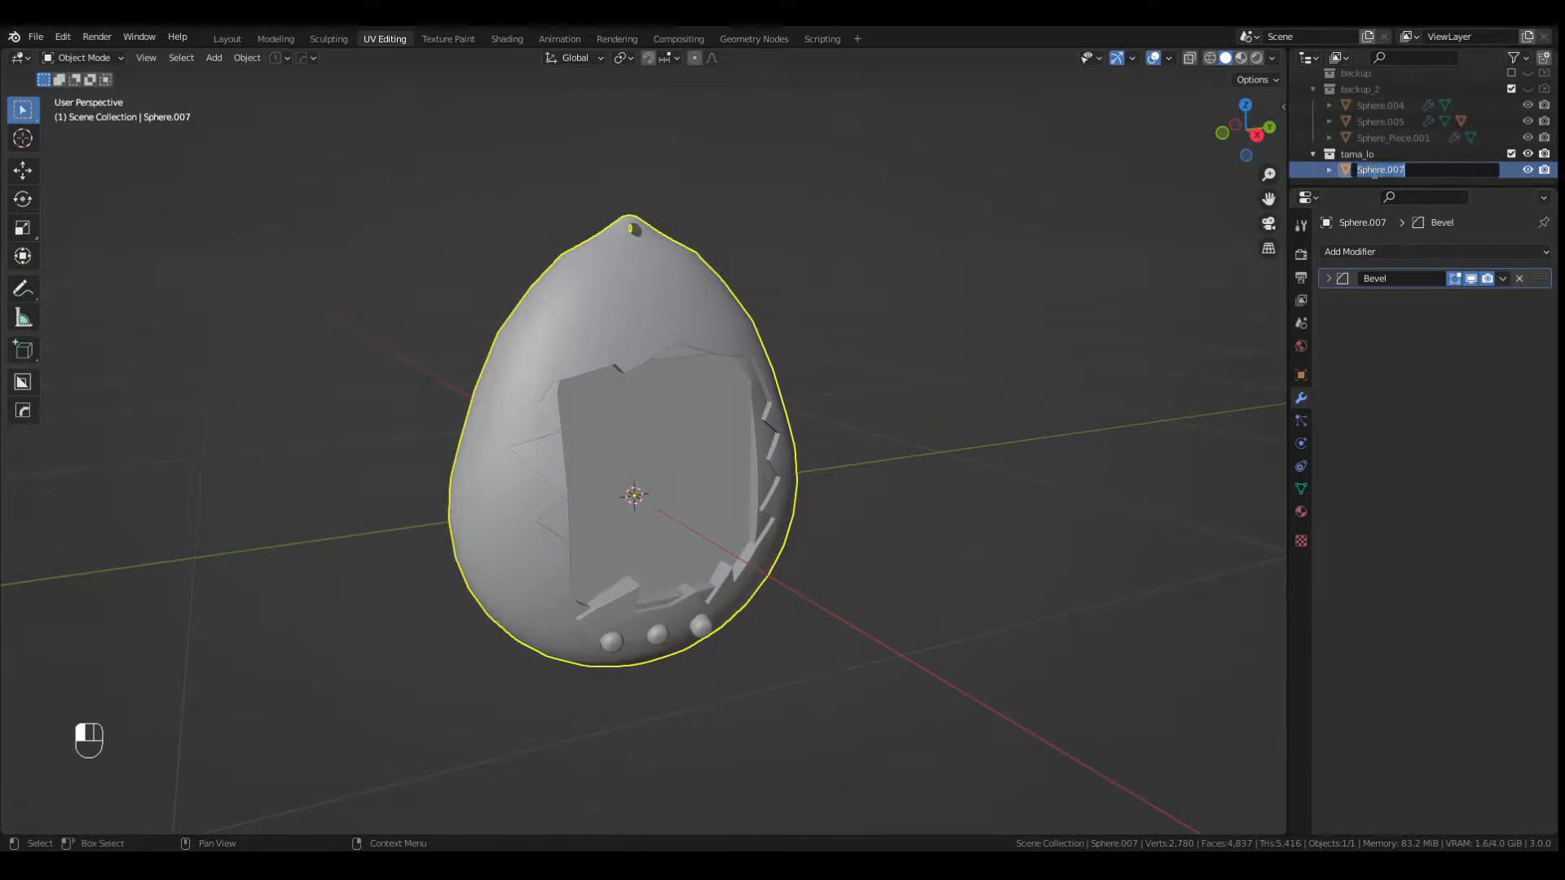
Rename the joined object tama_lo.
left_click(1375, 172)
type("tama_lo")
key("Return")
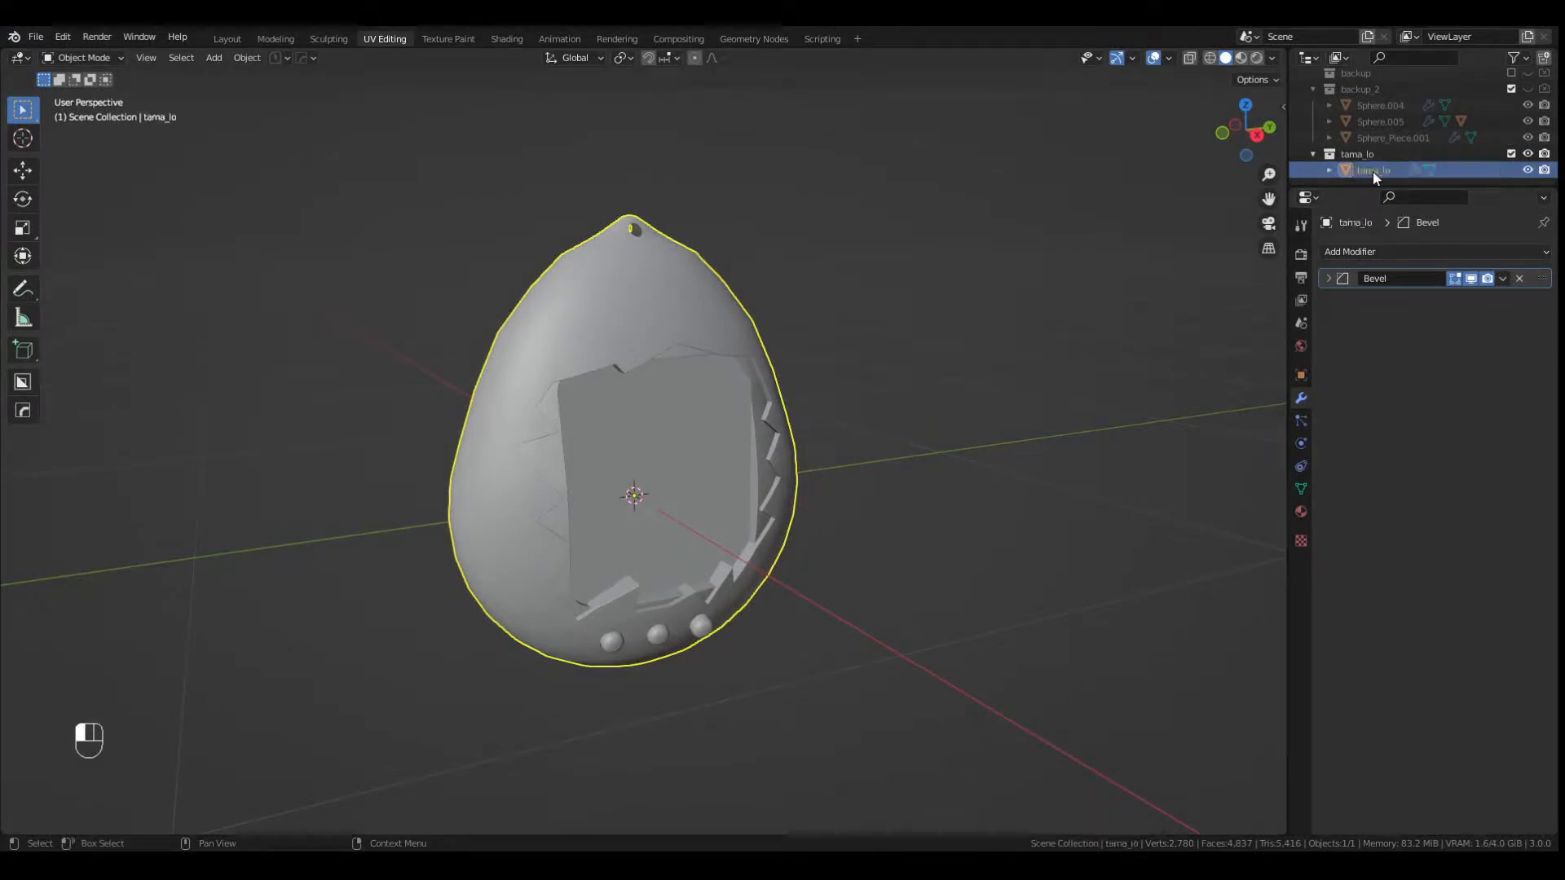
Export the tama_lo object in FBX format through the HardOps export options.
key("q")
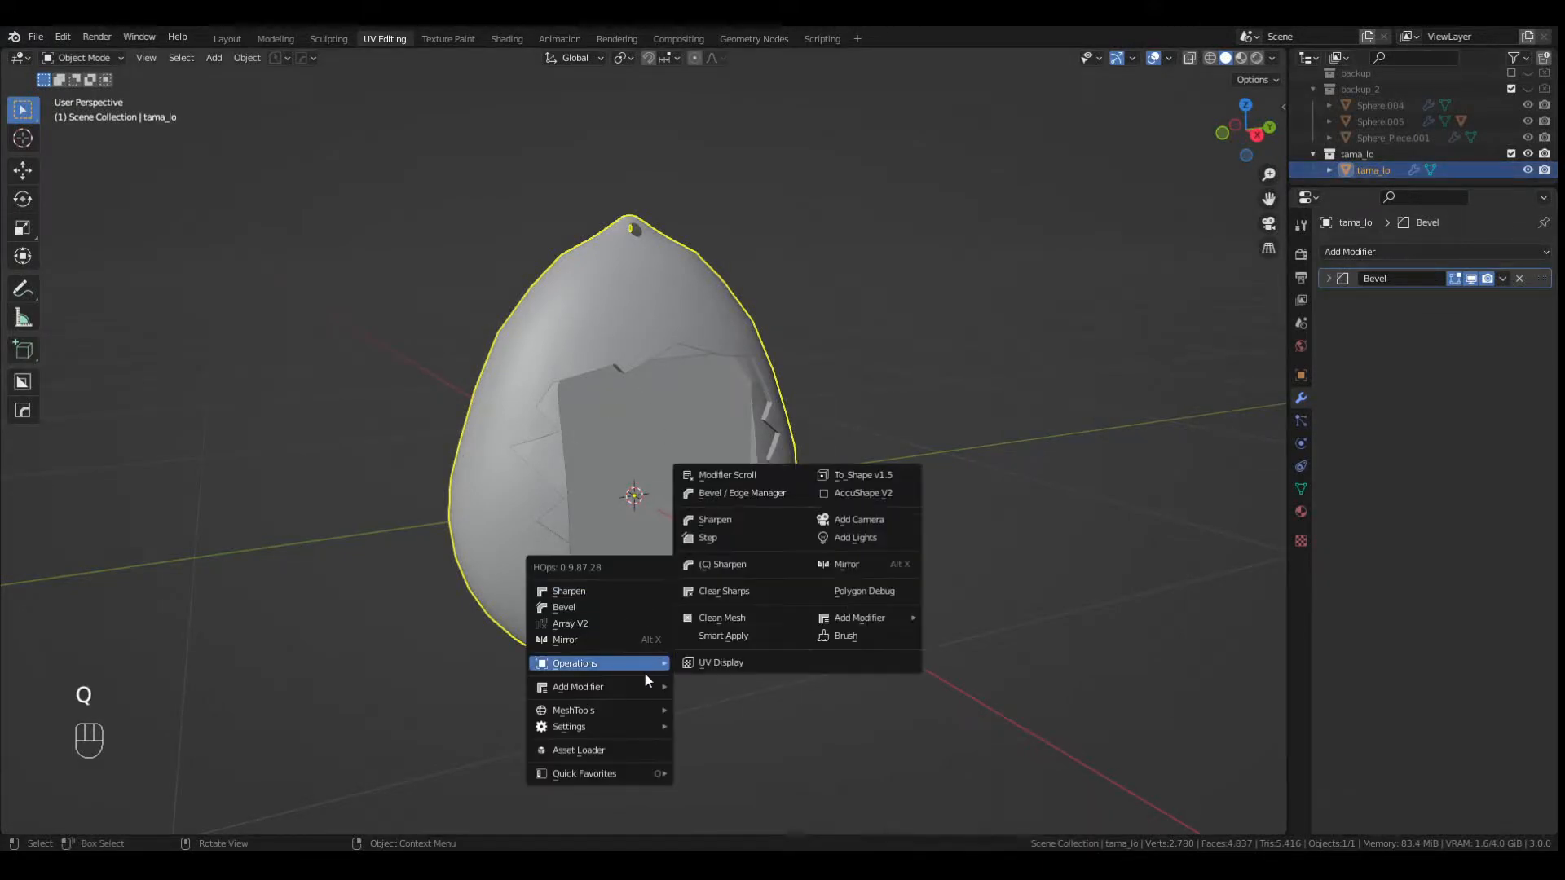
mouse_move(615, 726)
mouse_move(866, 639)
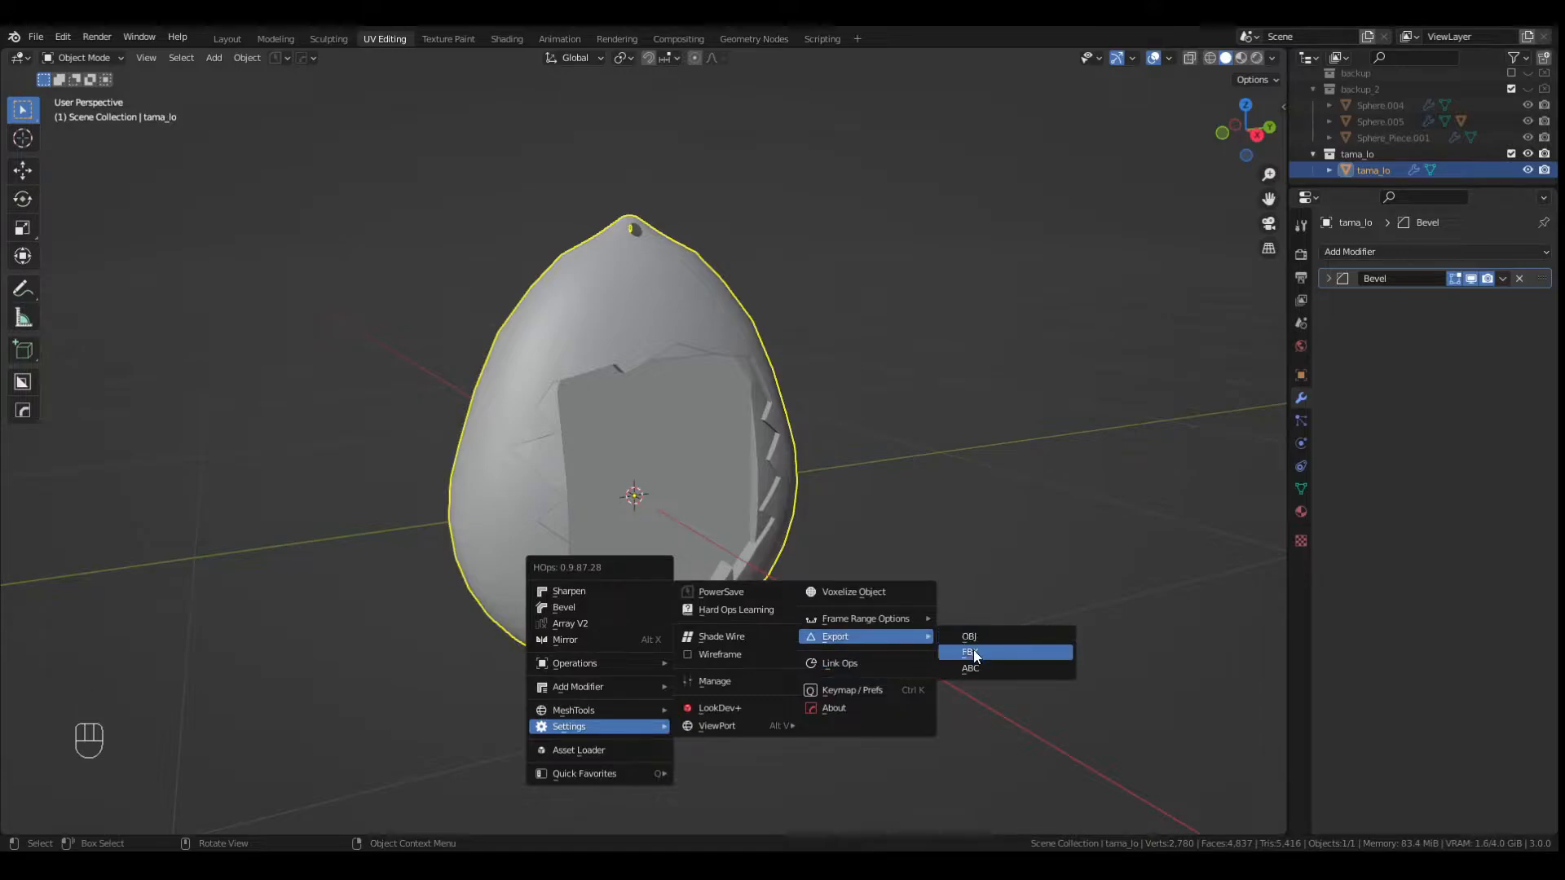
left_click(975, 655)
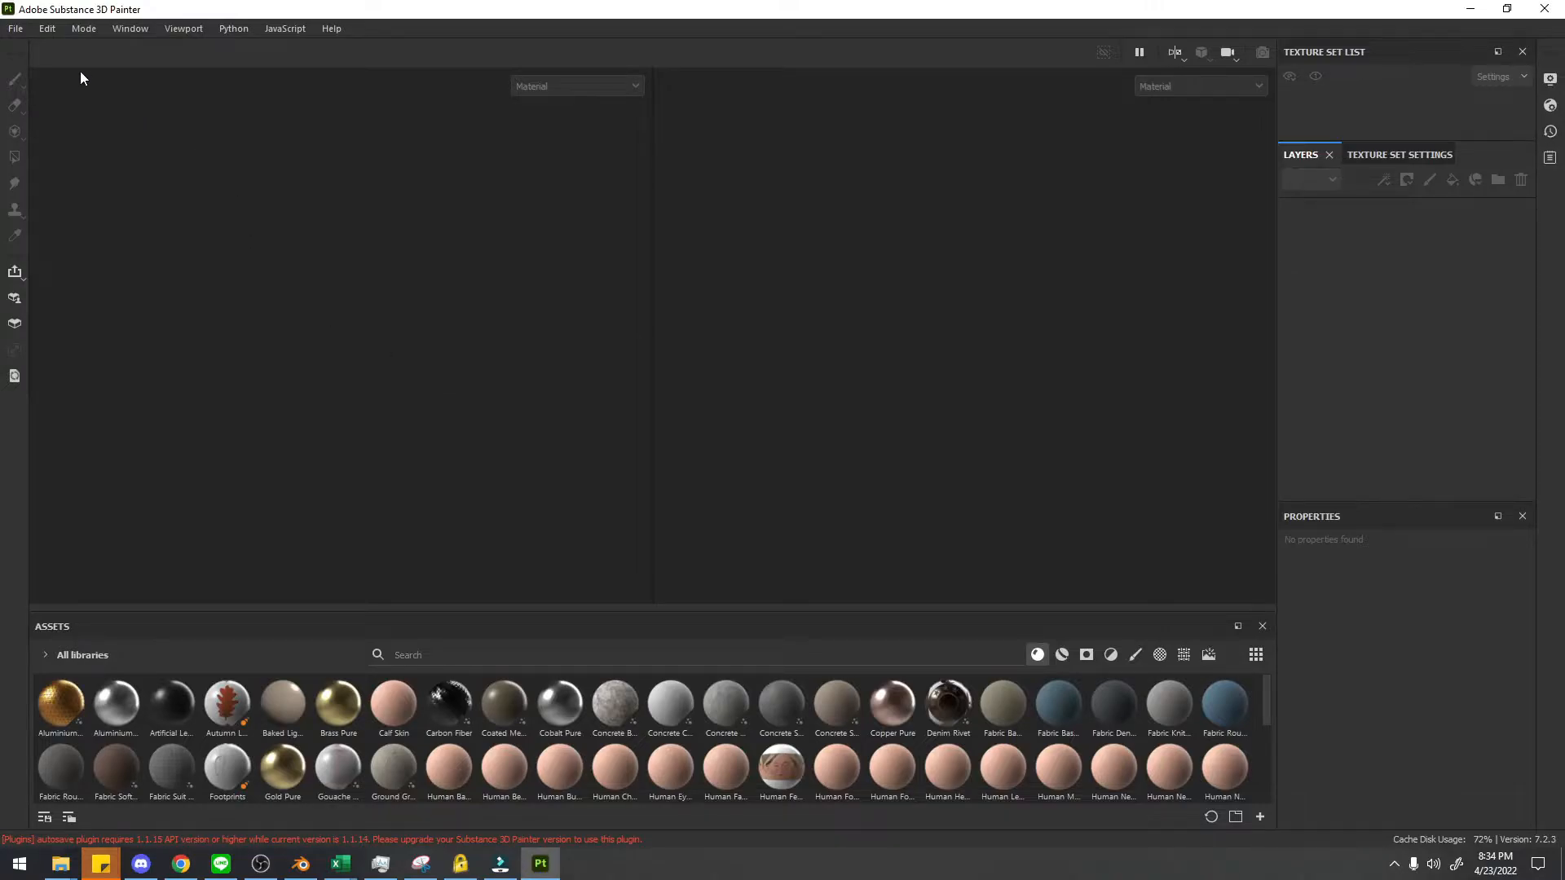
In Substance 3D Painter, create a new project from tamago_lo.fbx with a document resolution of 2048.
left_click(15, 28)
left_click(34, 50)
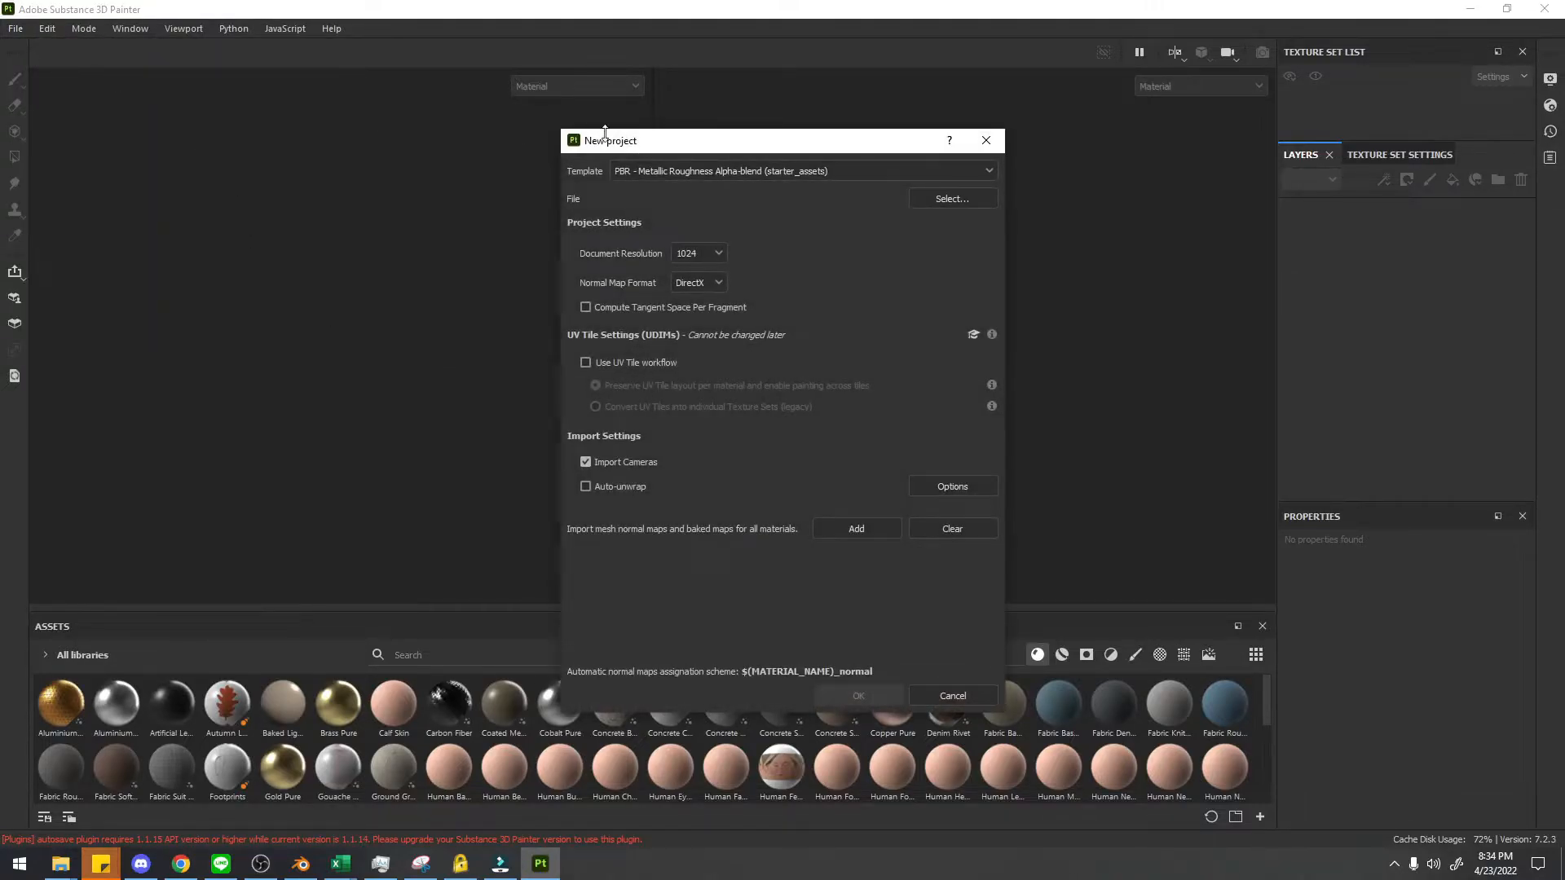
left_click(697, 253)
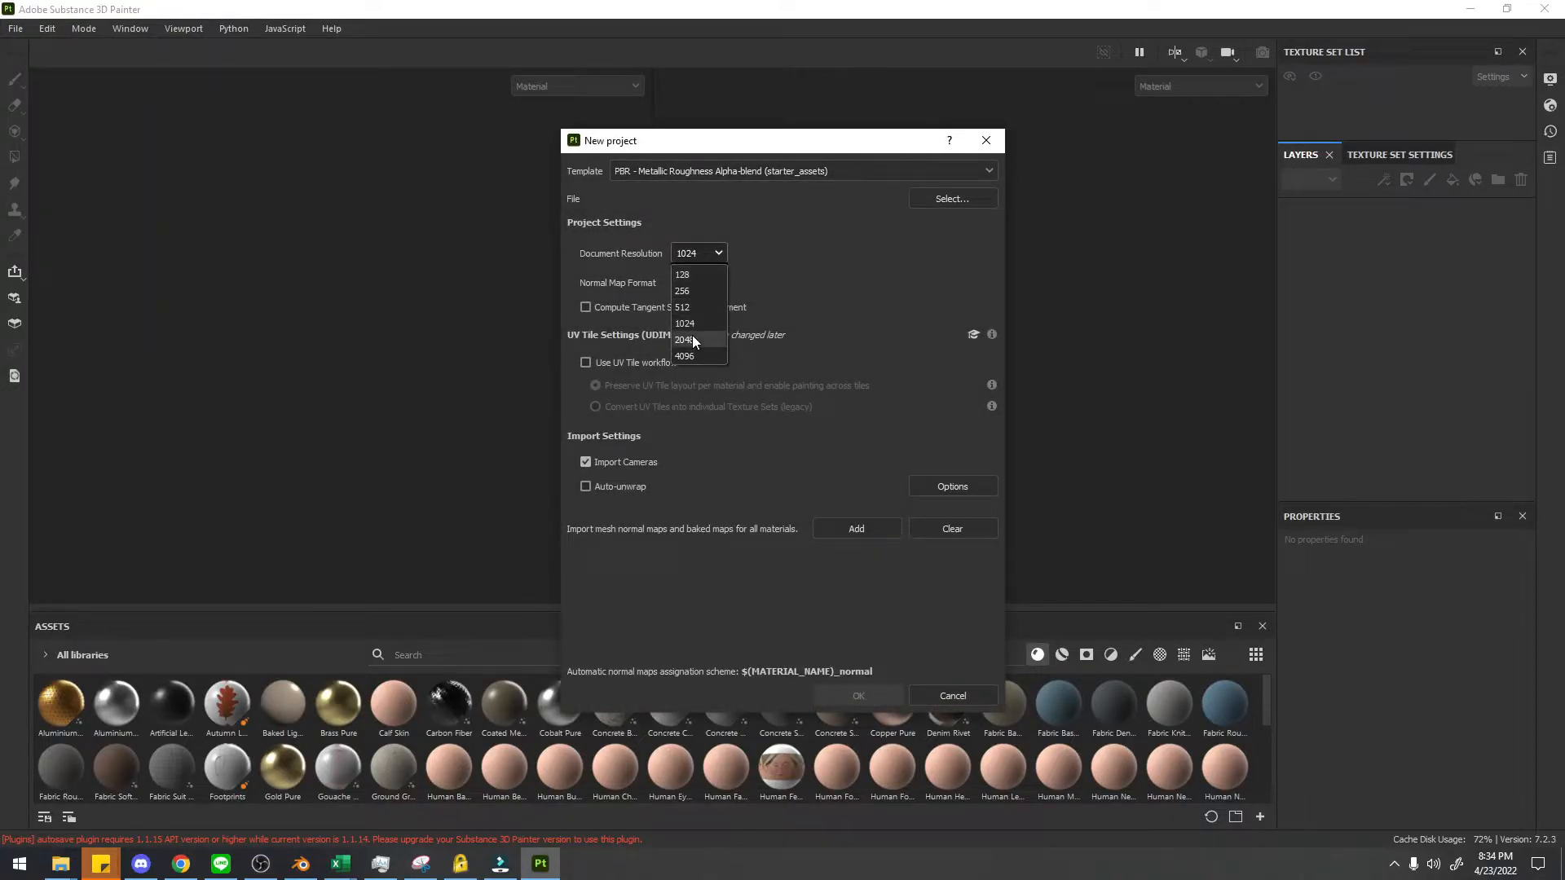
left_click(911, 197)
scroll(1121, 333, "down", 1)
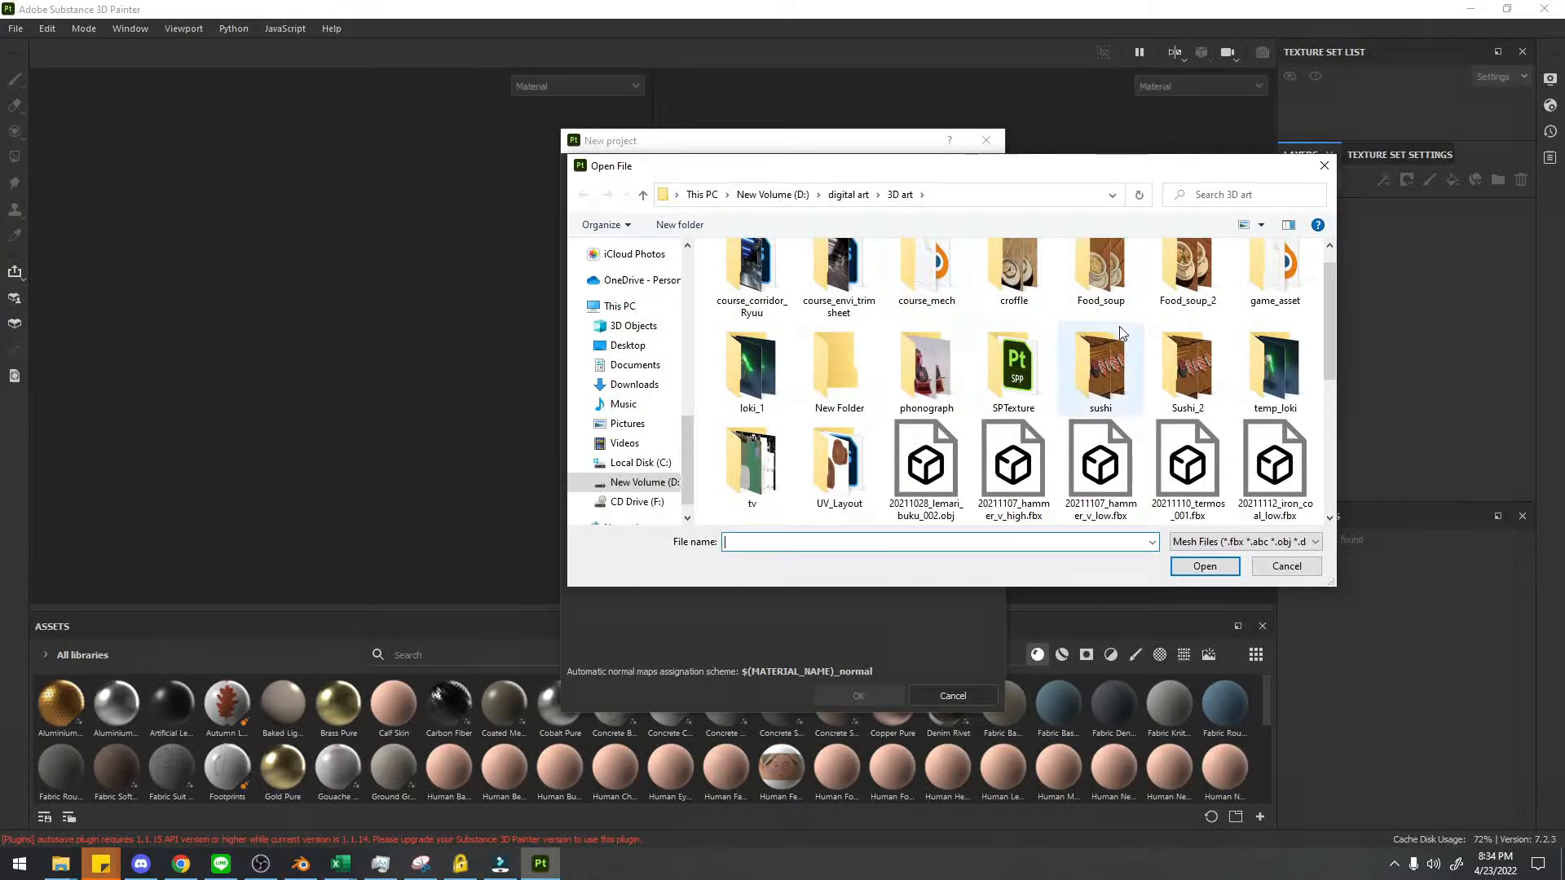
scroll(1097, 345, "down", 3)
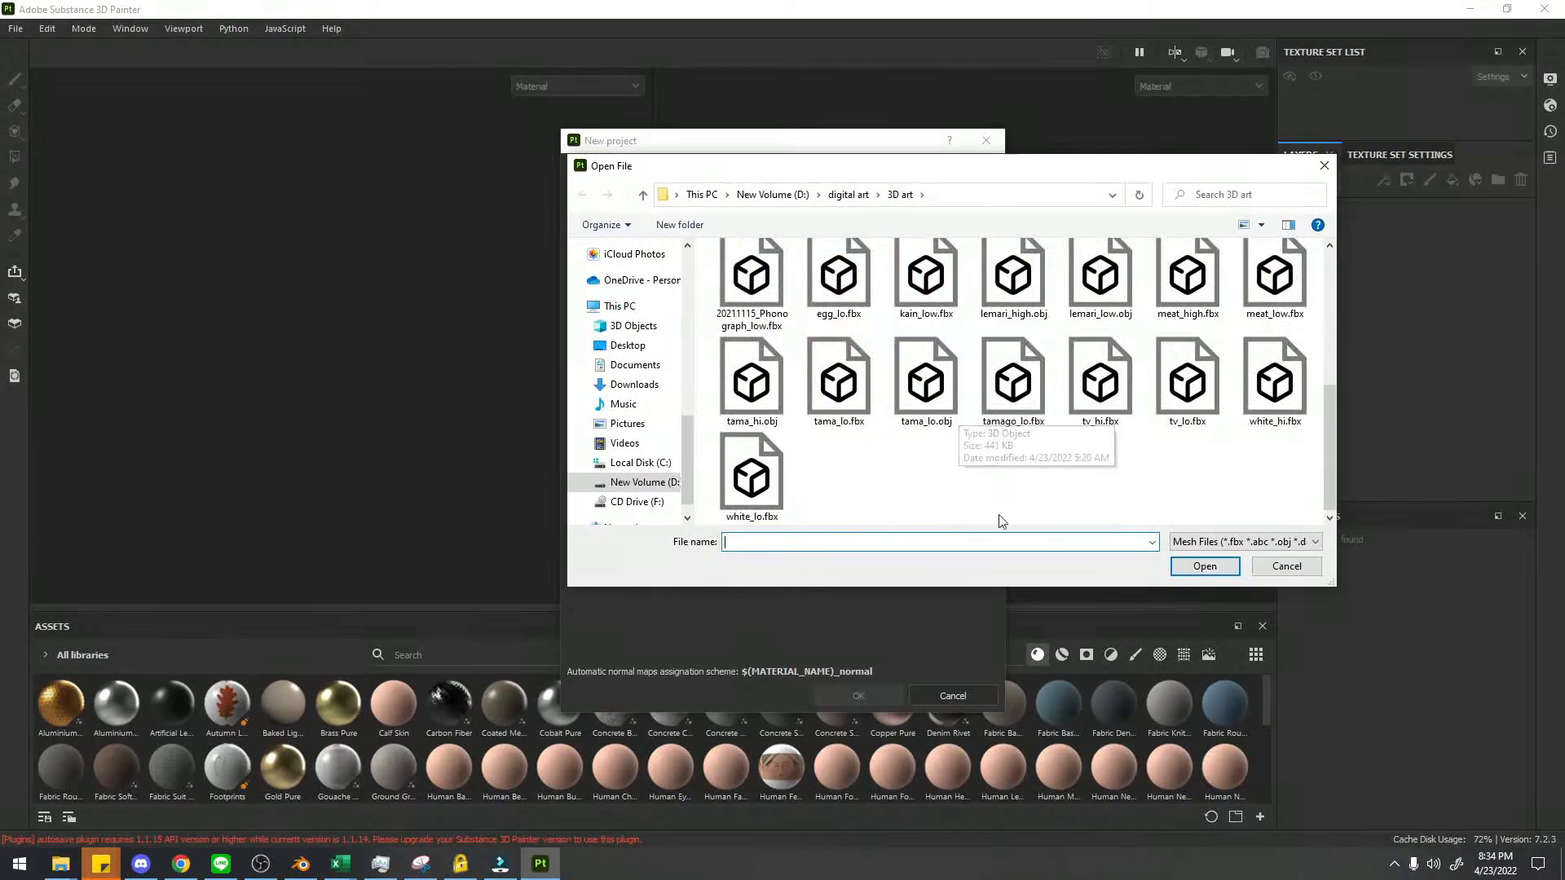
left_click(1015, 407)
left_click(1182, 567)
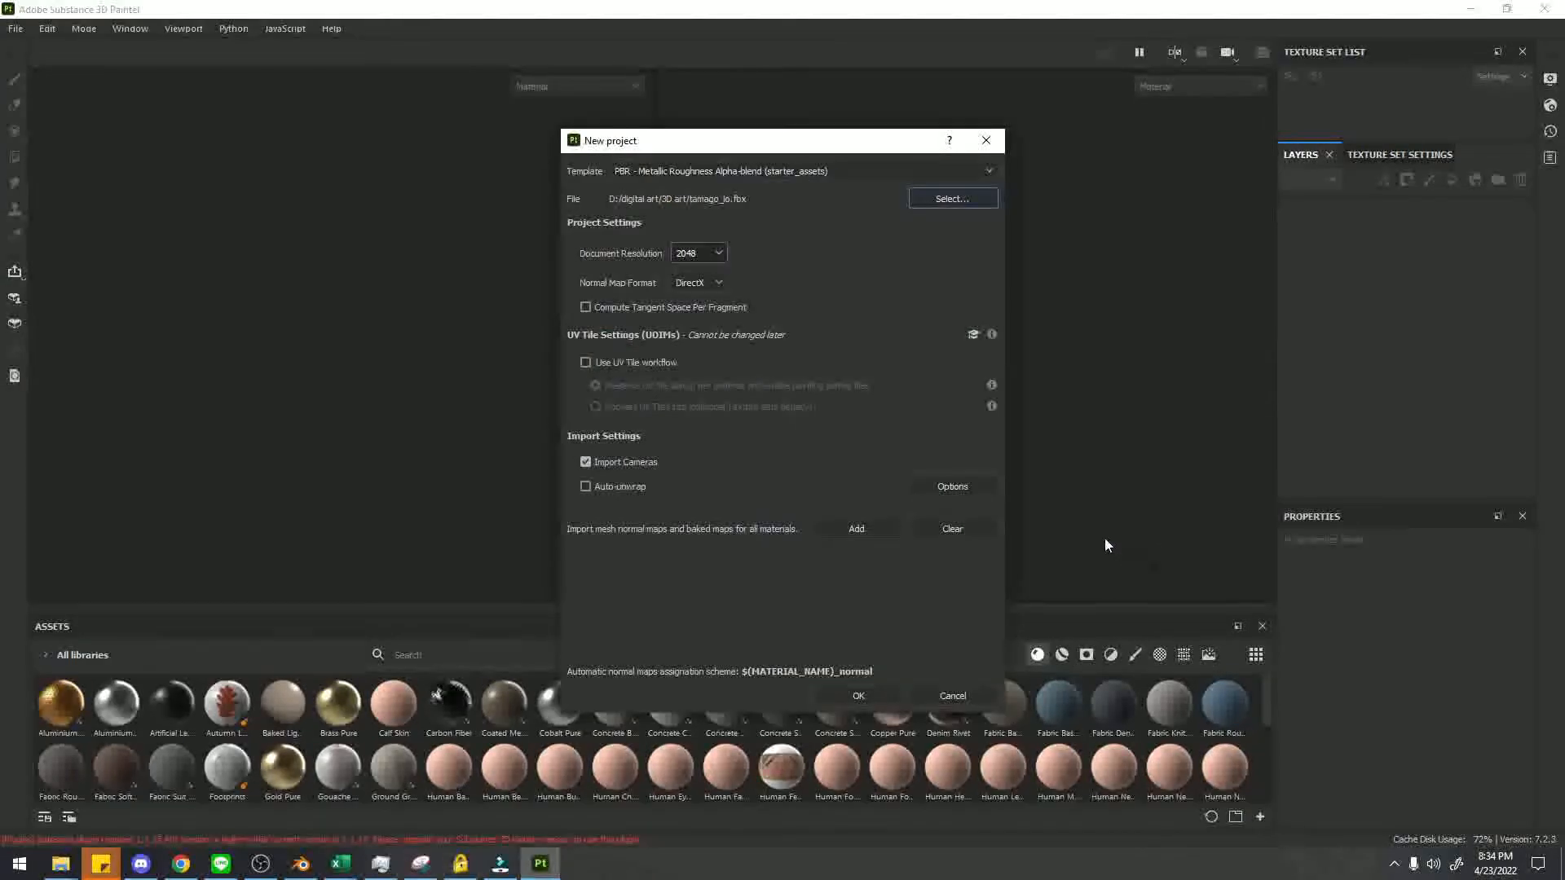
left_click(876, 695)
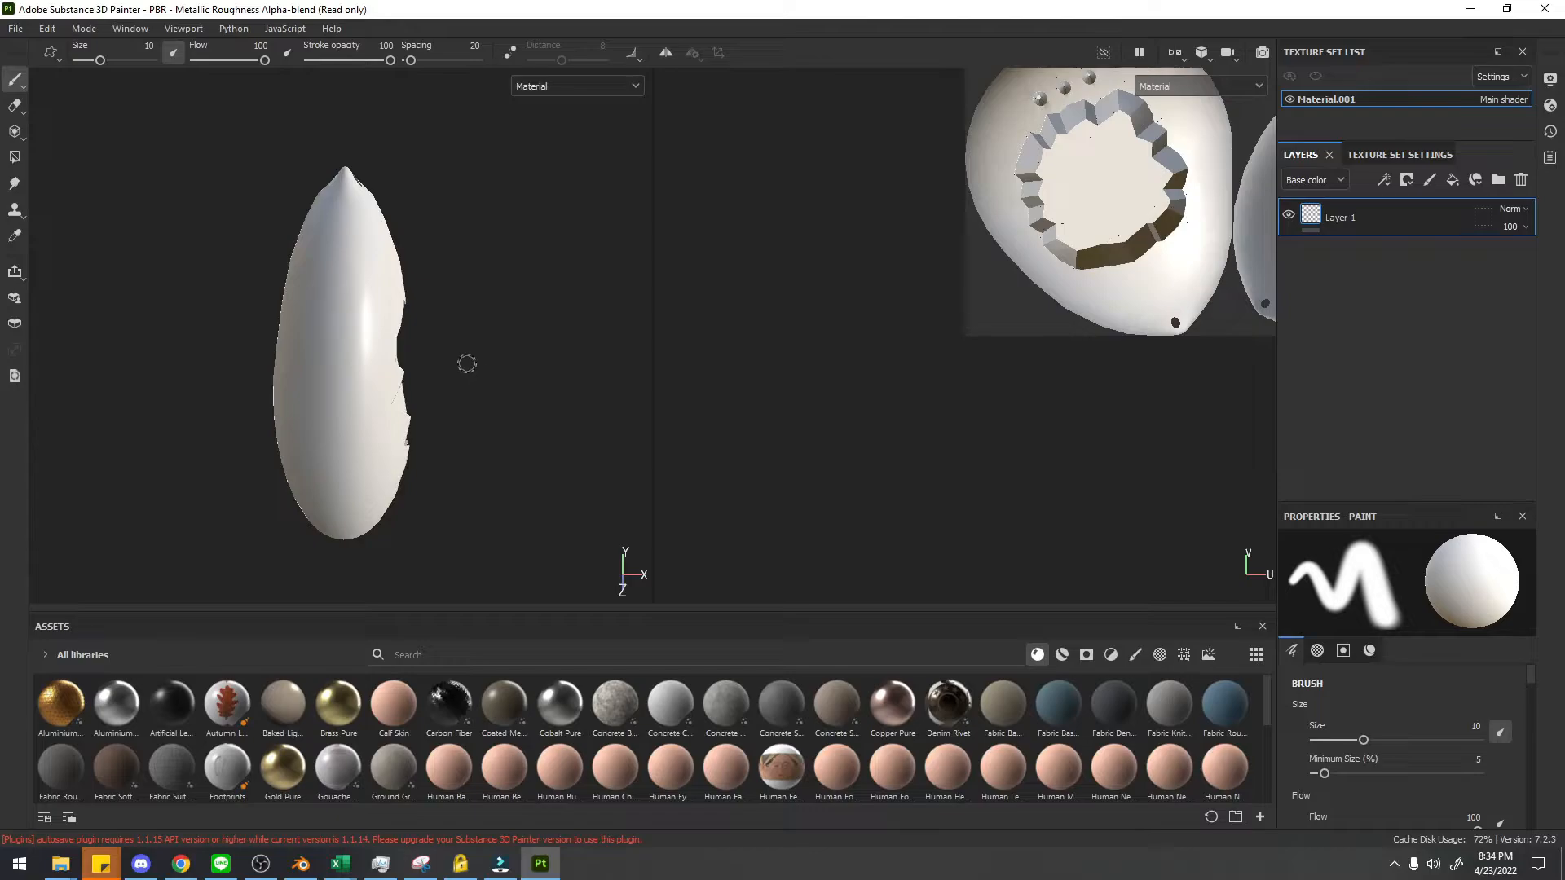
Open the mesh map baking settings and exclude the World space normal, Position and Thickness maps.
left_click_drag(467, 363, 216, 277, "alt")
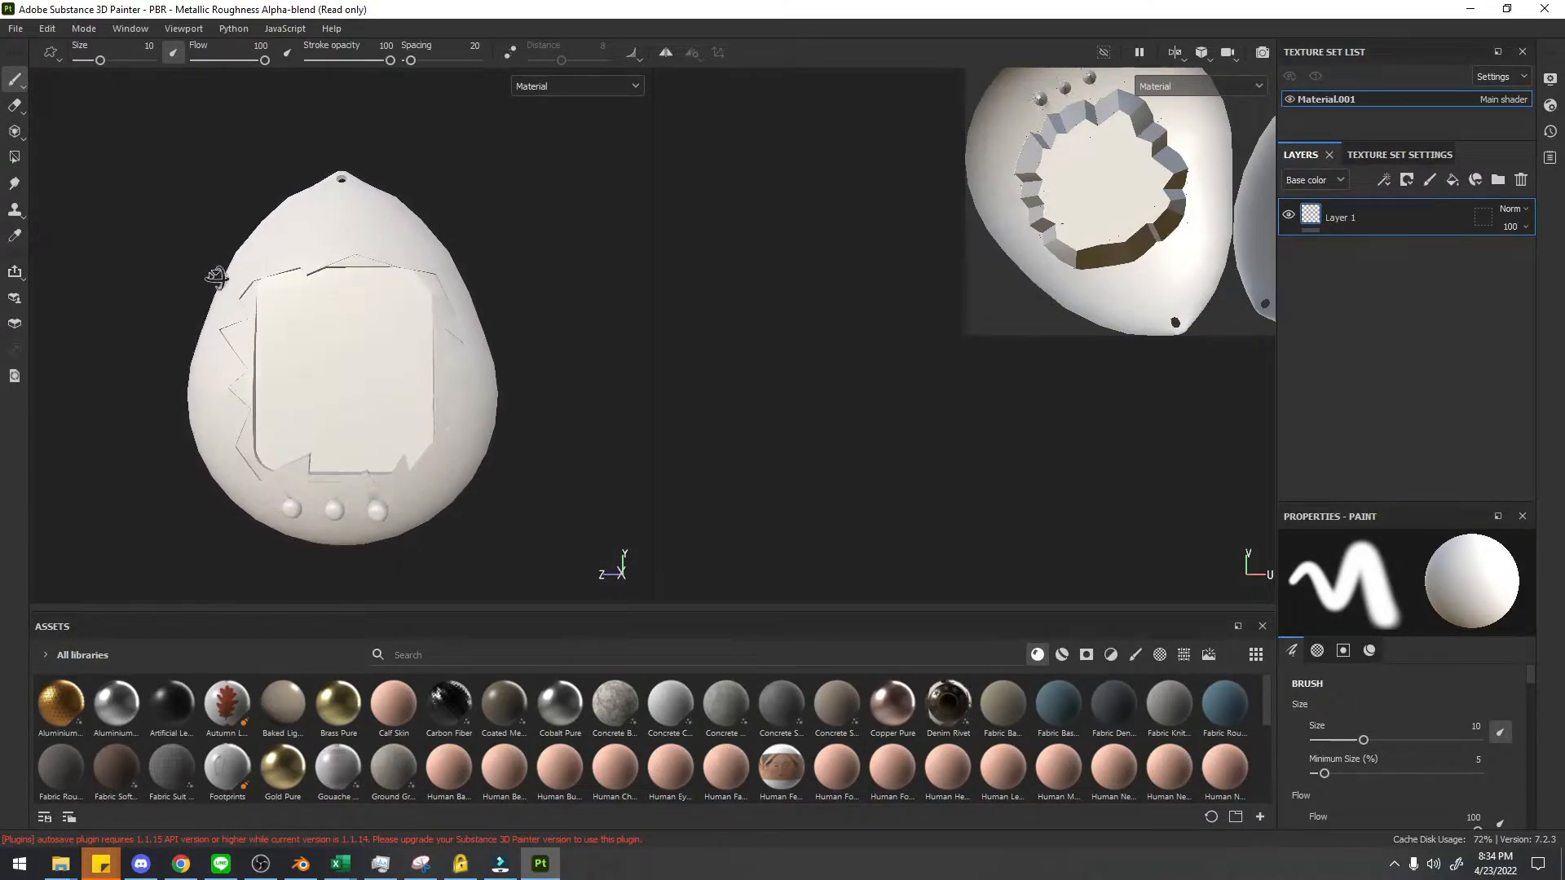
left_click(1386, 154)
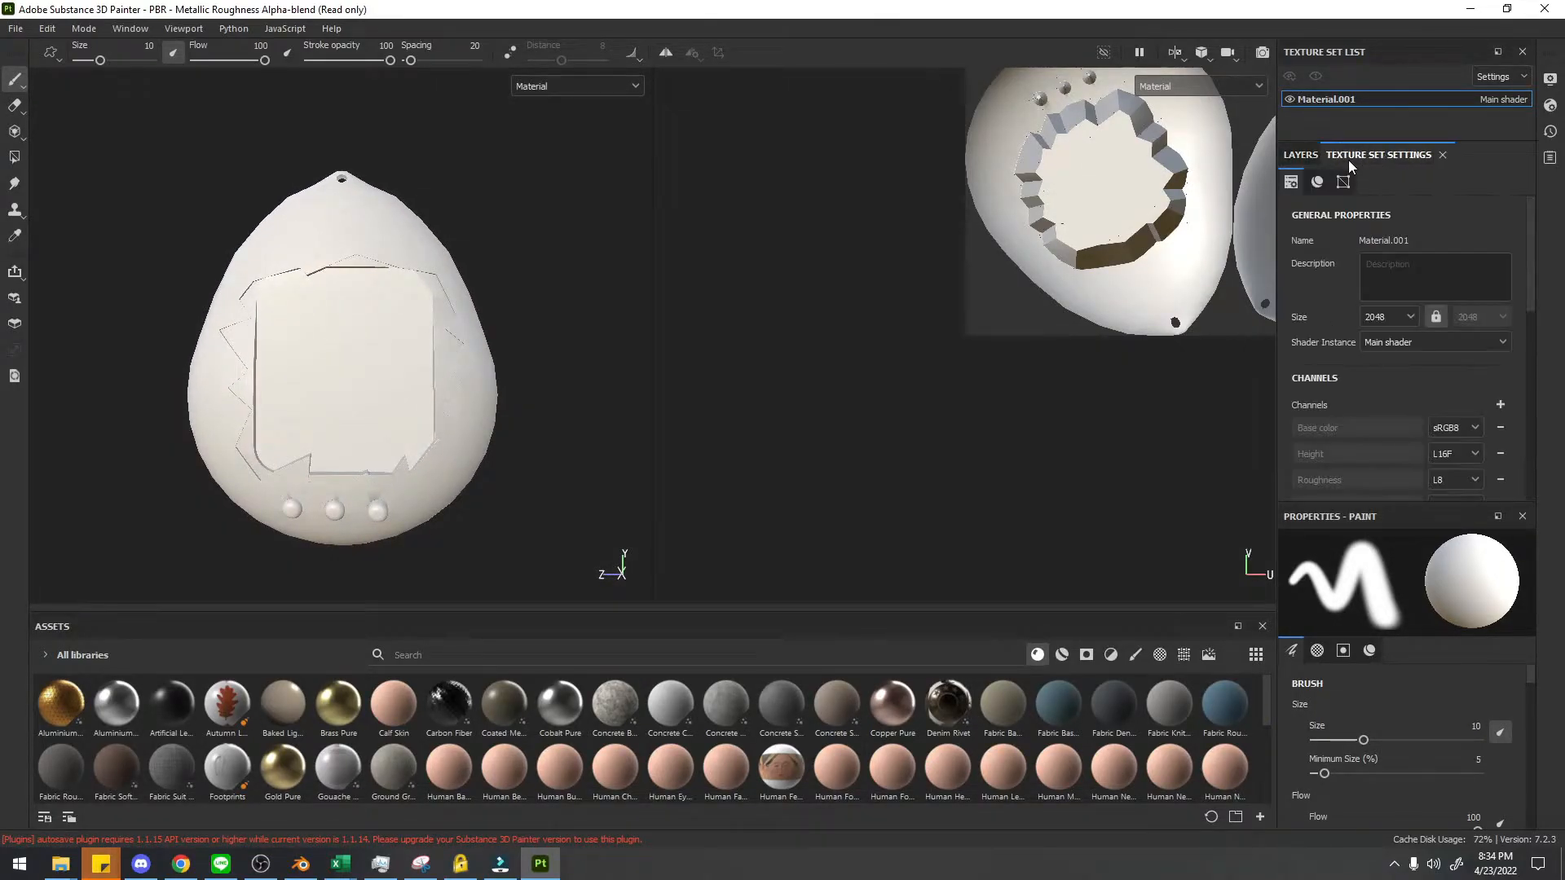
scroll(1423, 342, "down", 10)
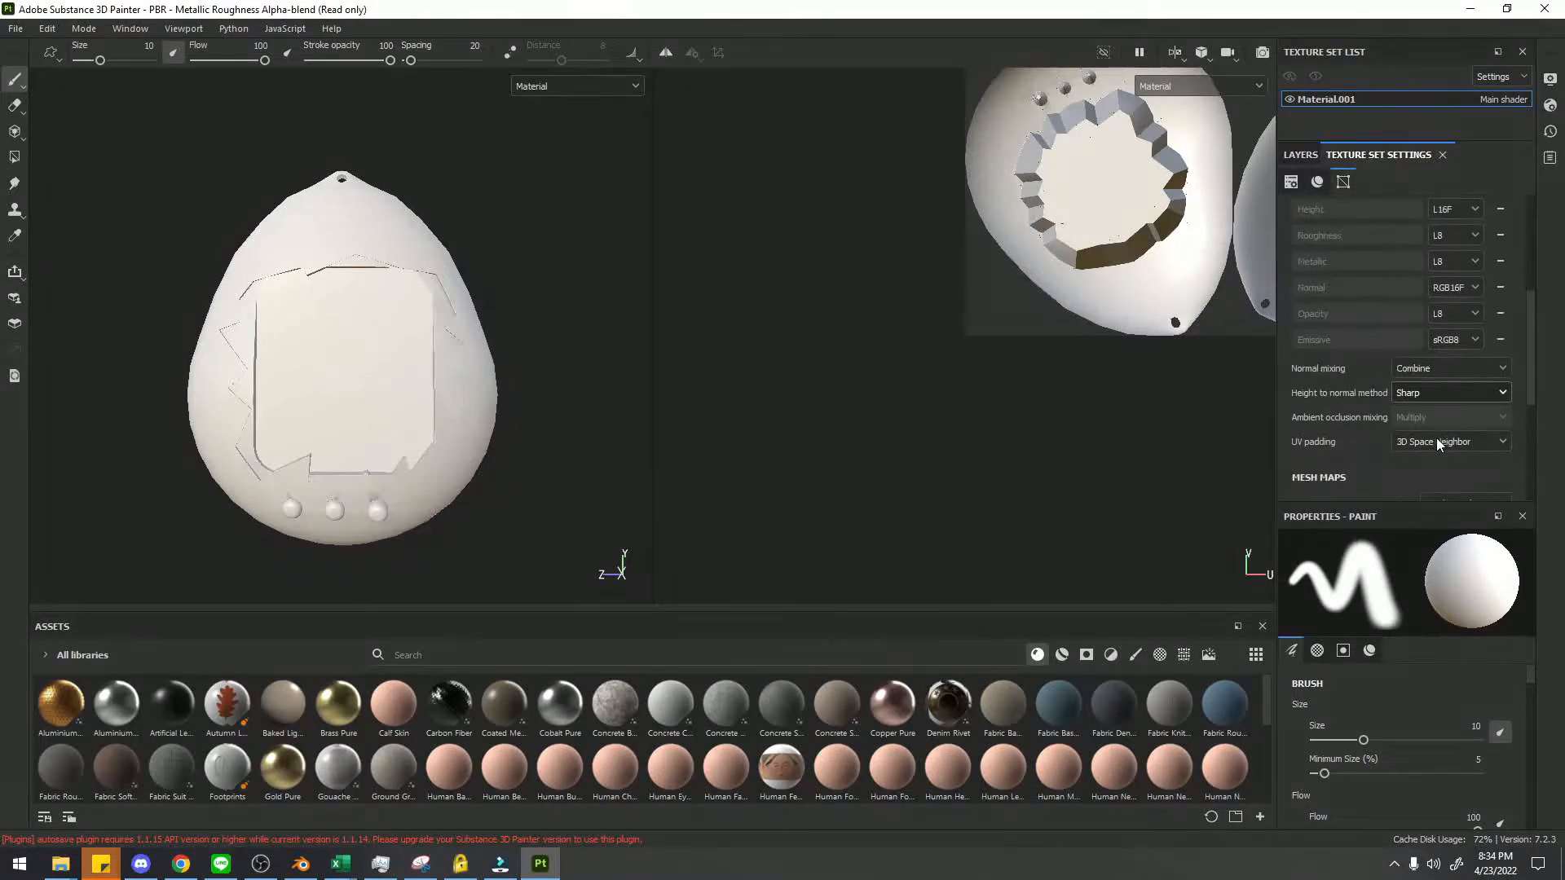
left_click(1454, 359)
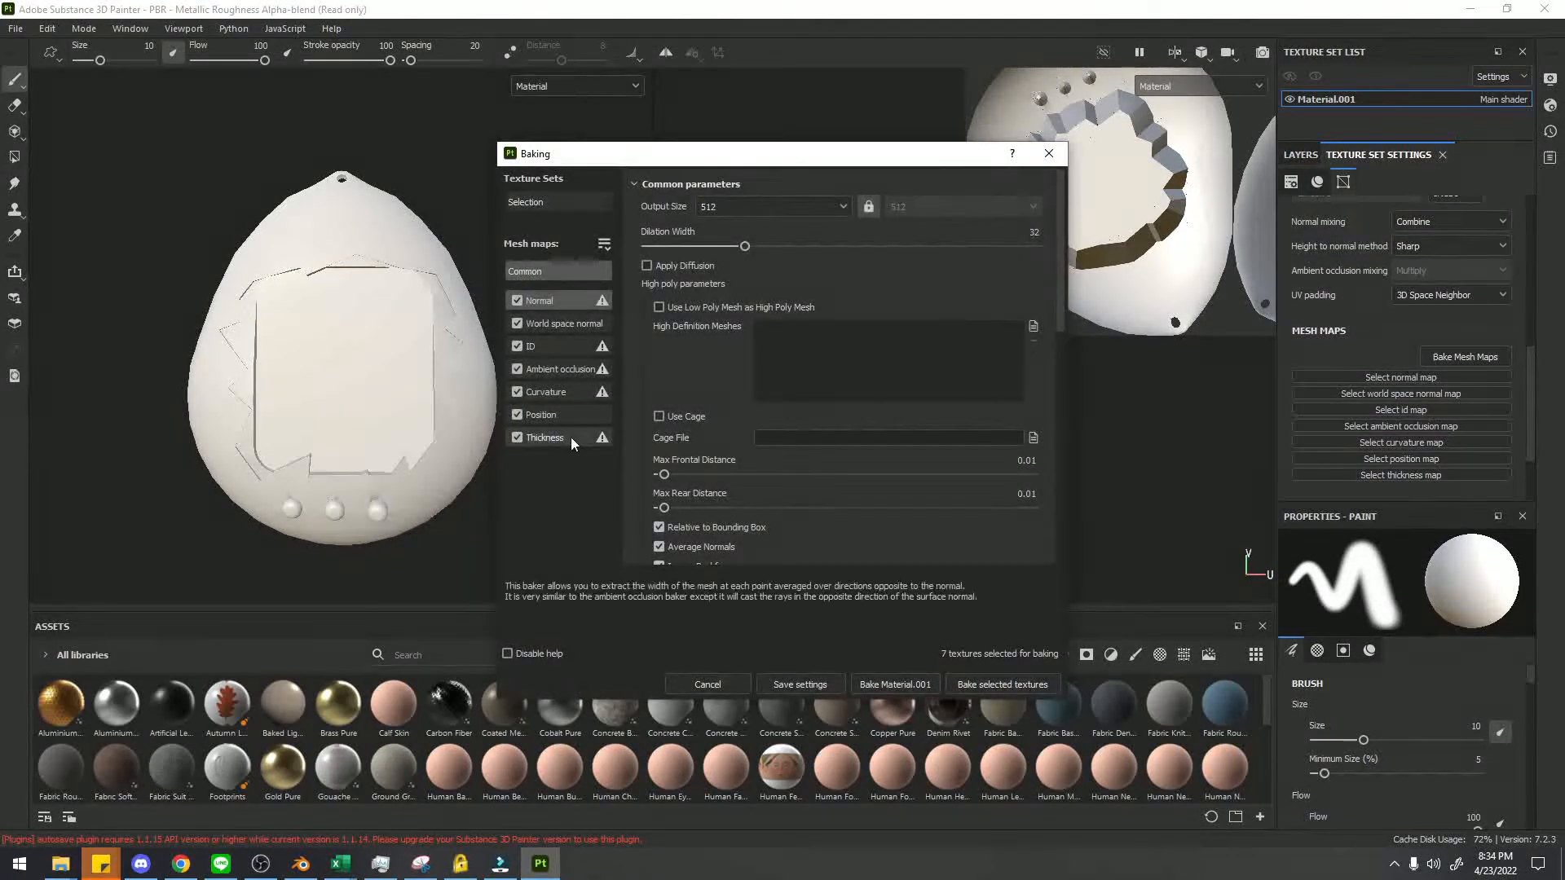
left_click(518, 323)
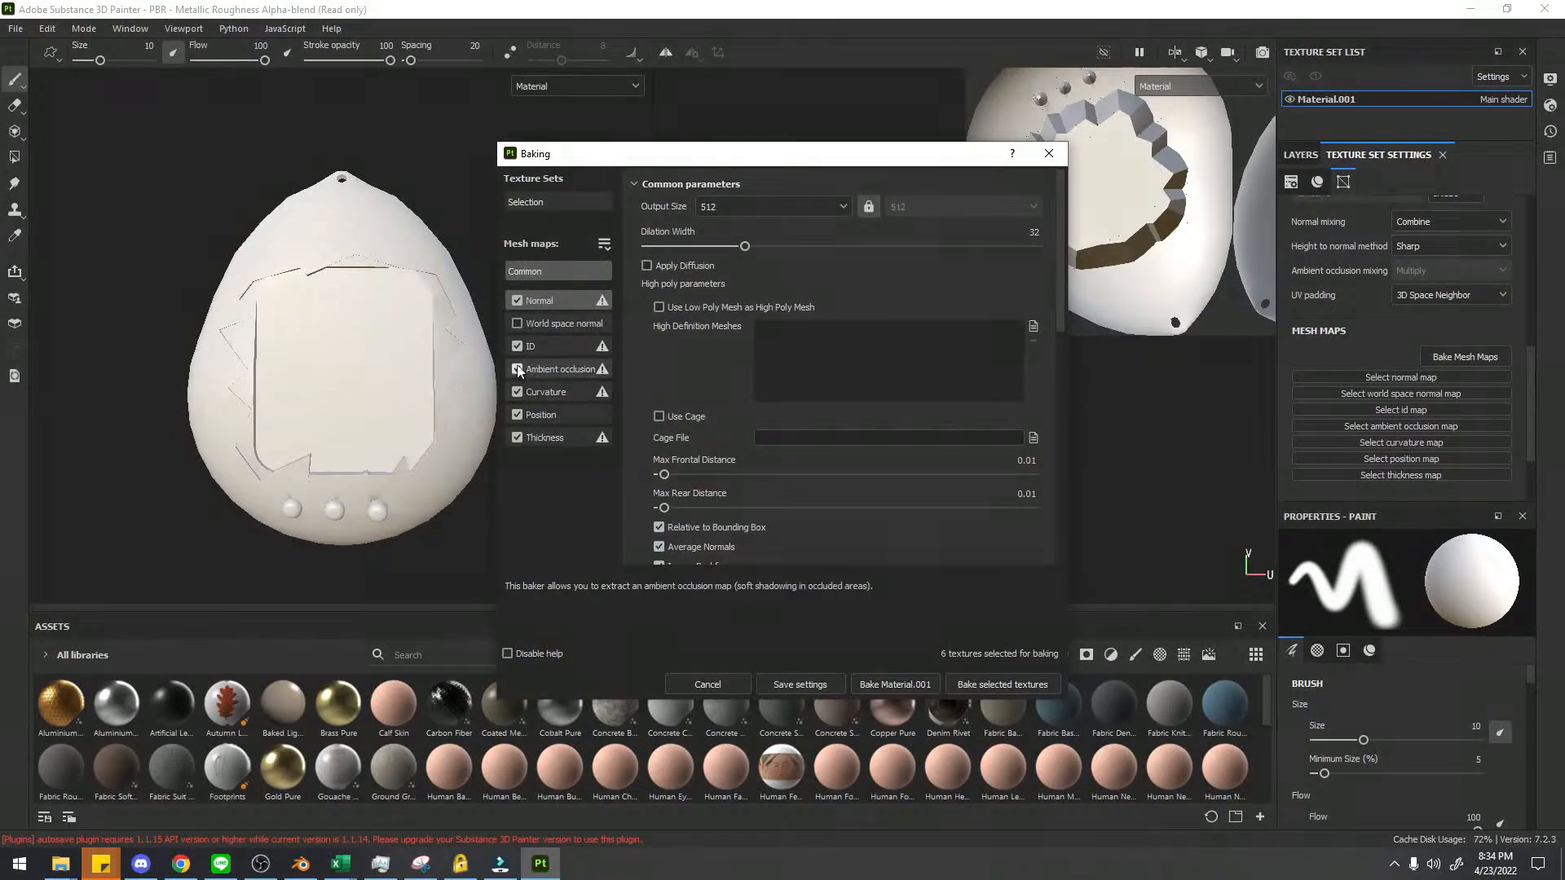
left_click(517, 415)
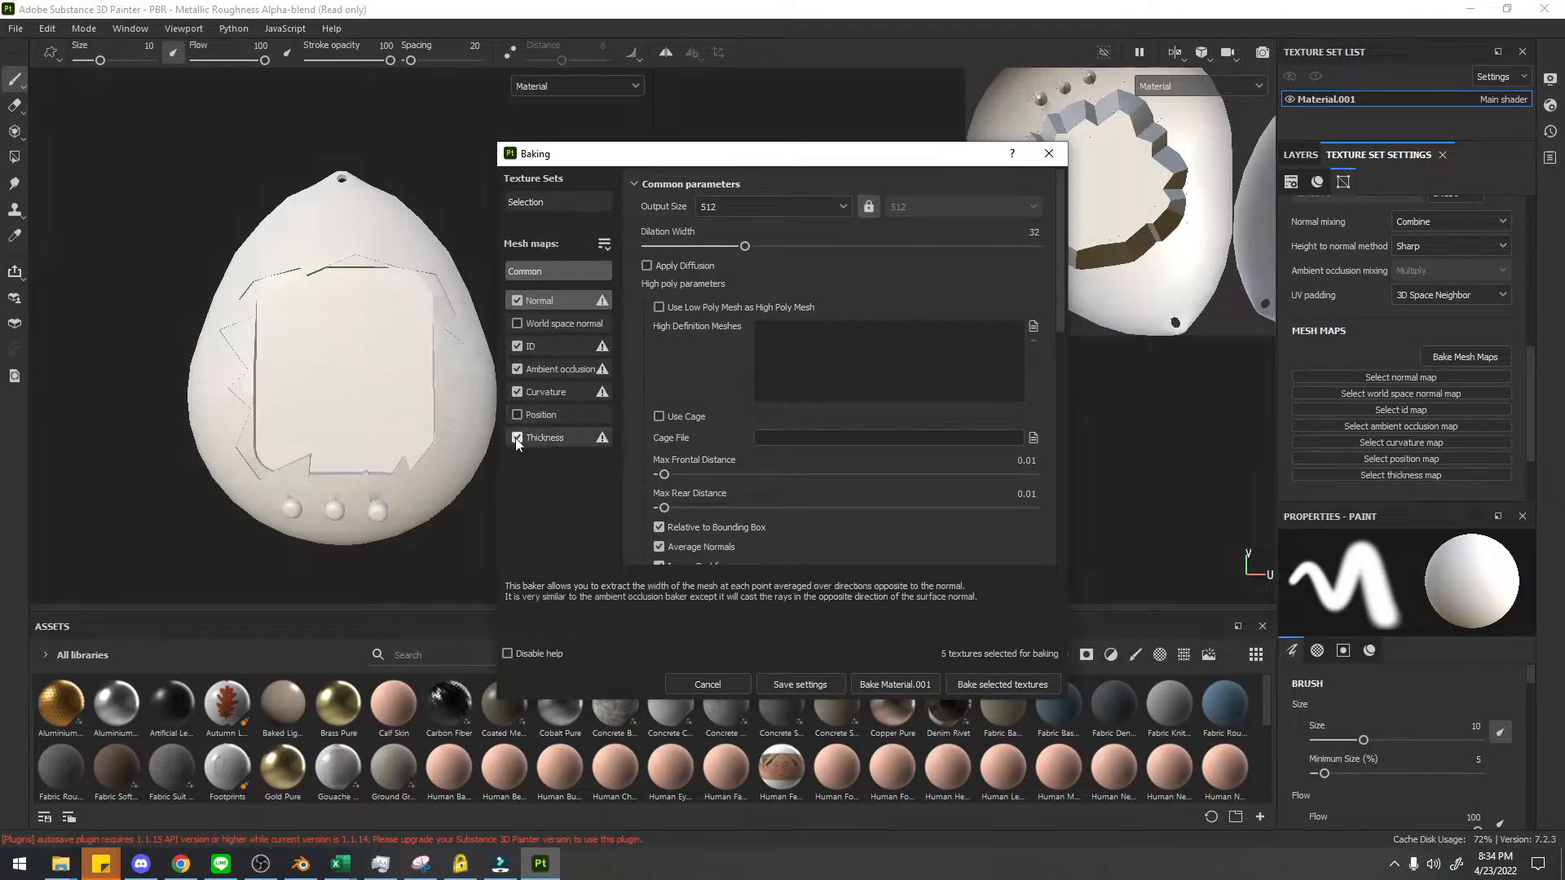
left_click(517, 438)
Use the low poly mesh as the high poly mesh and set the bake output size to 2048.
left_click(658, 306)
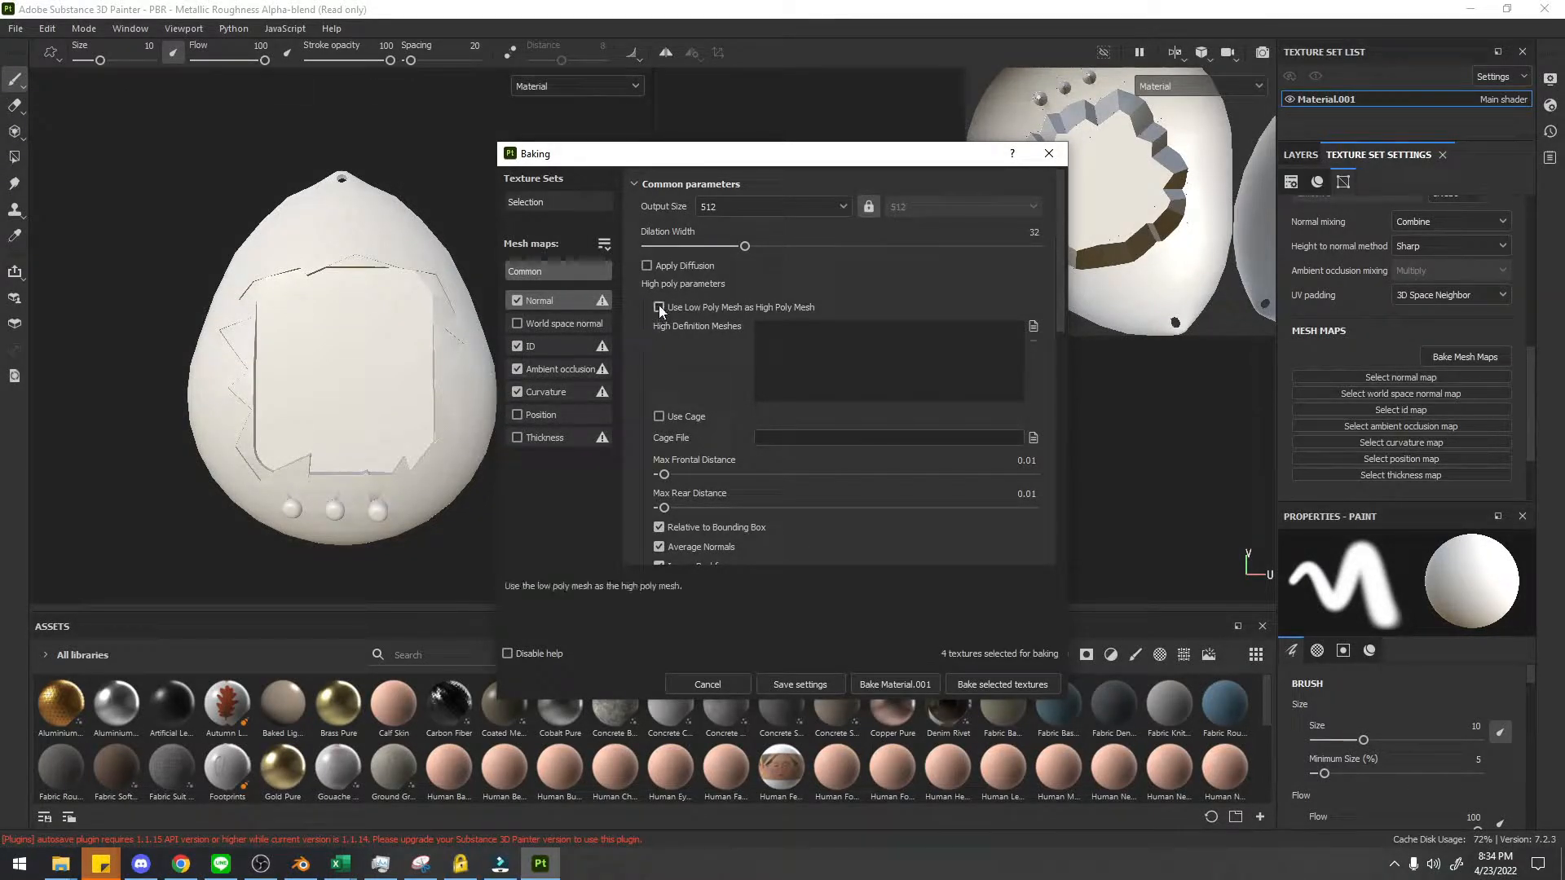
left_click(725, 210)
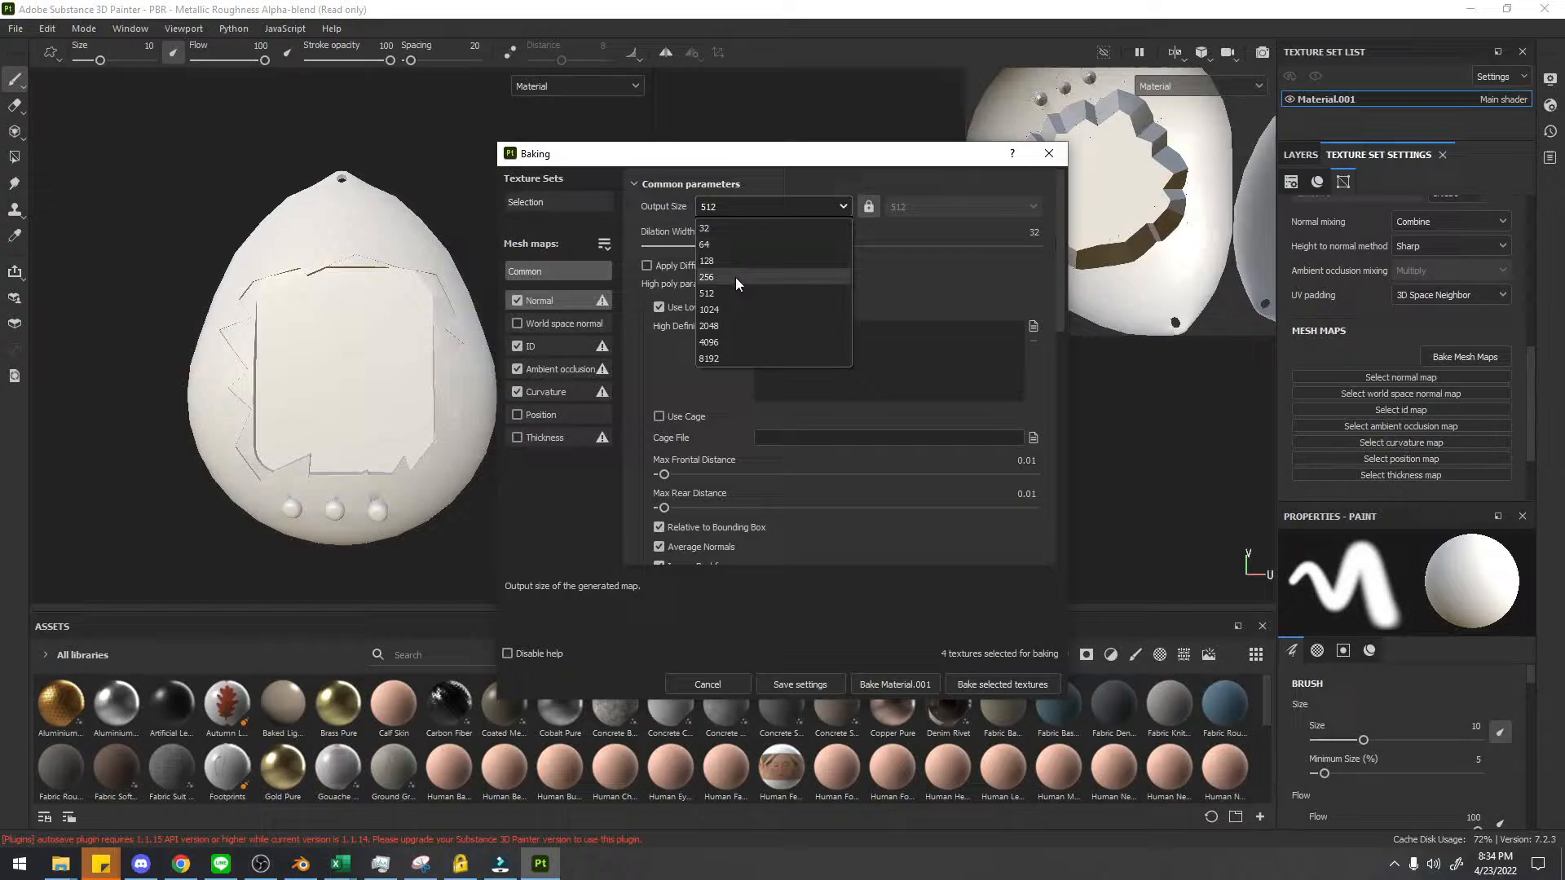
left_click(717, 326)
Set the ID map's color source to Vertex Color.
left_click(566, 350)
left_click(741, 214)
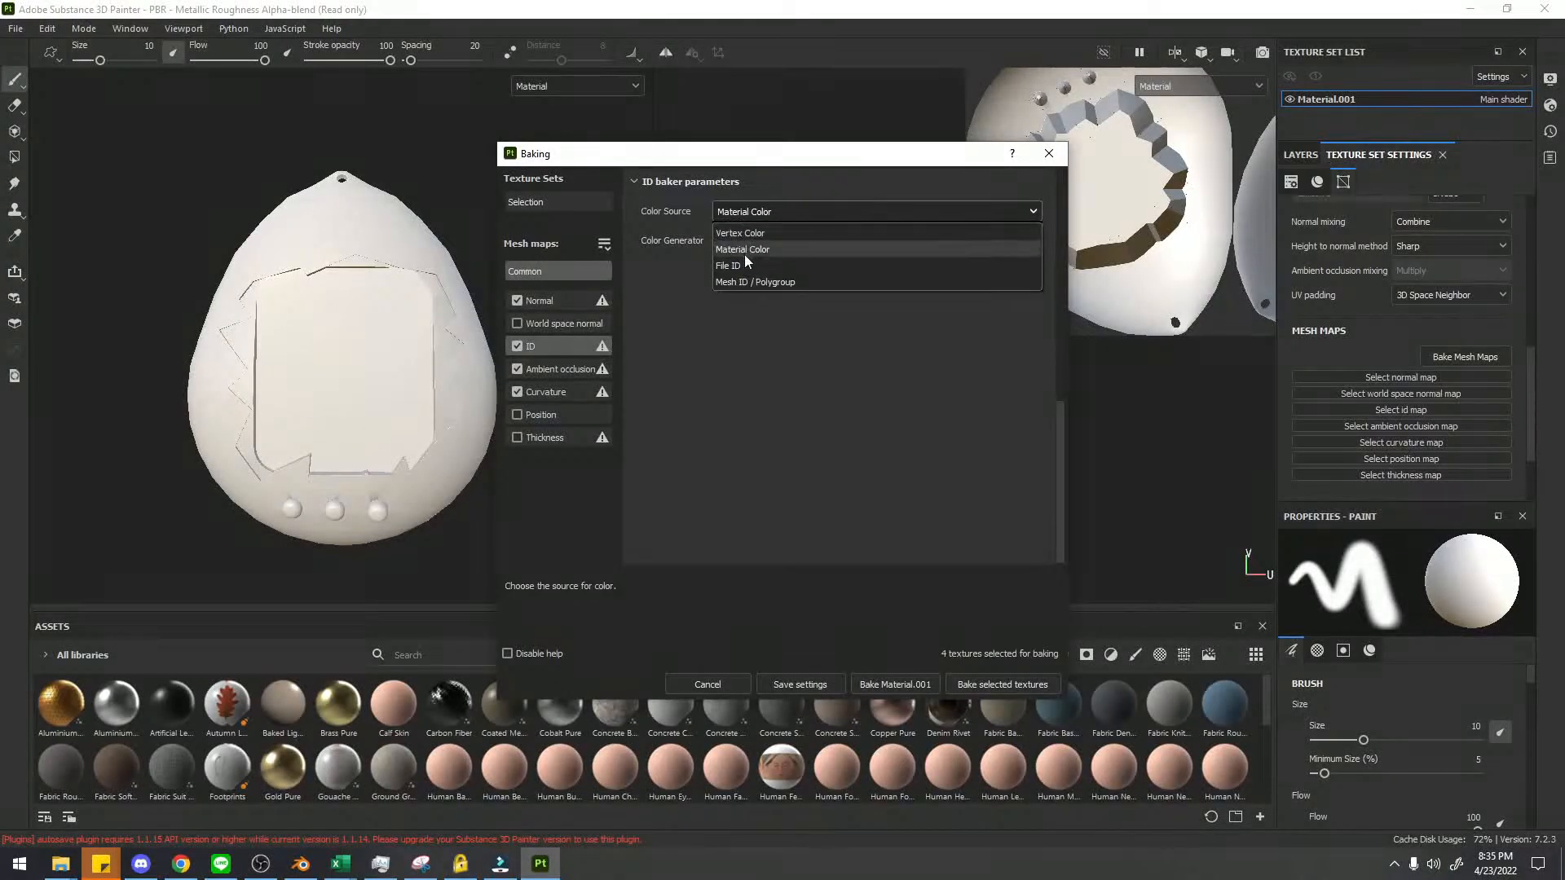
left_click(732, 236)
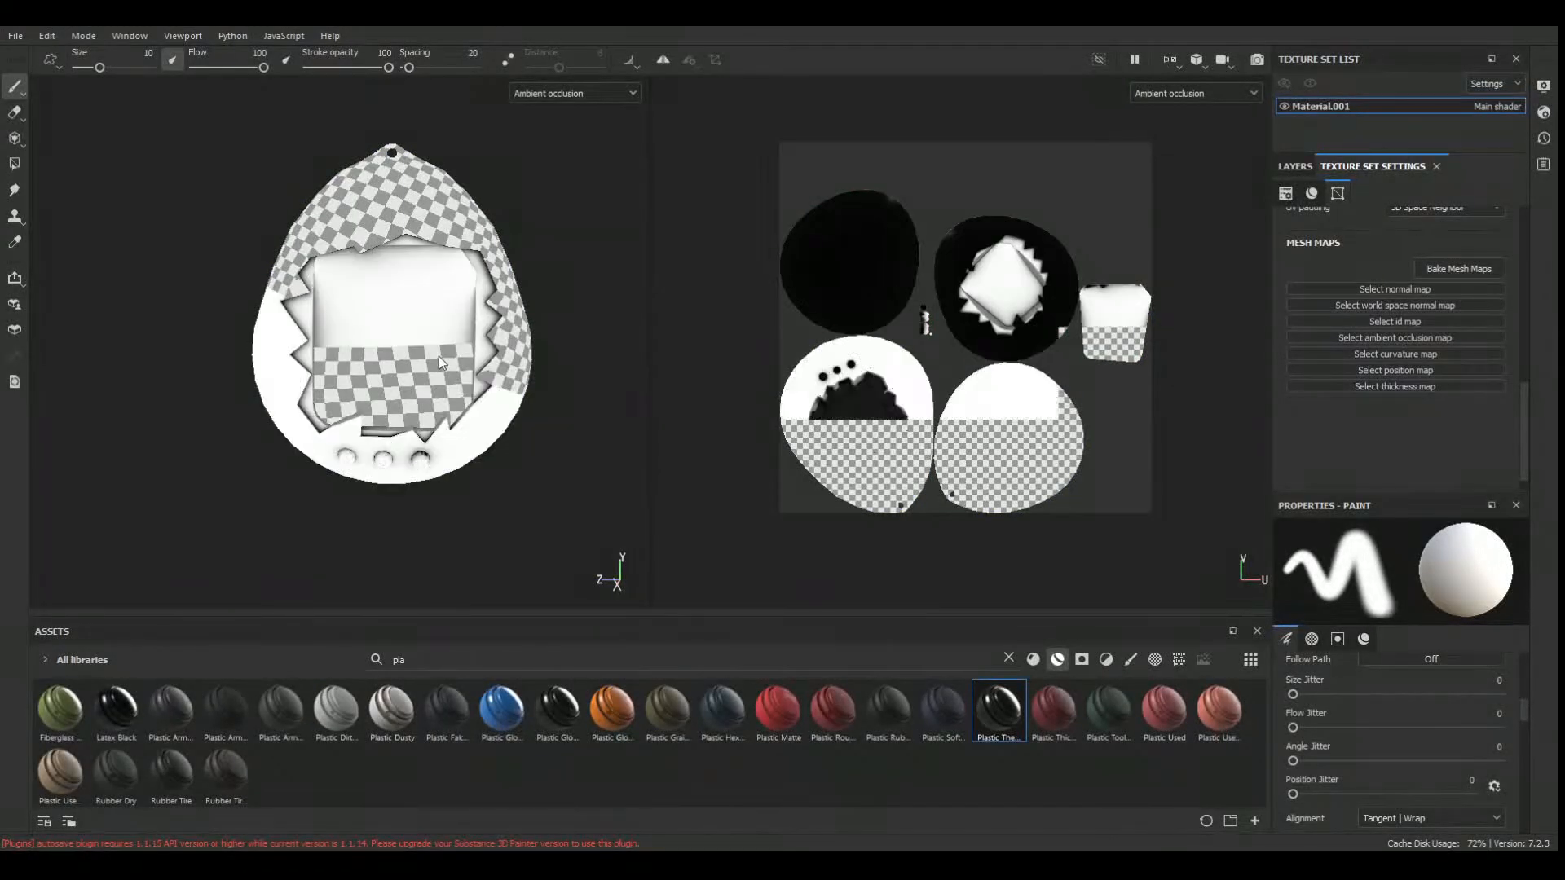
Inspect the model from another angle while the mesh maps bake, and bring up the layer stack.
left_click_drag(338, 358, 391, 358, "alt")
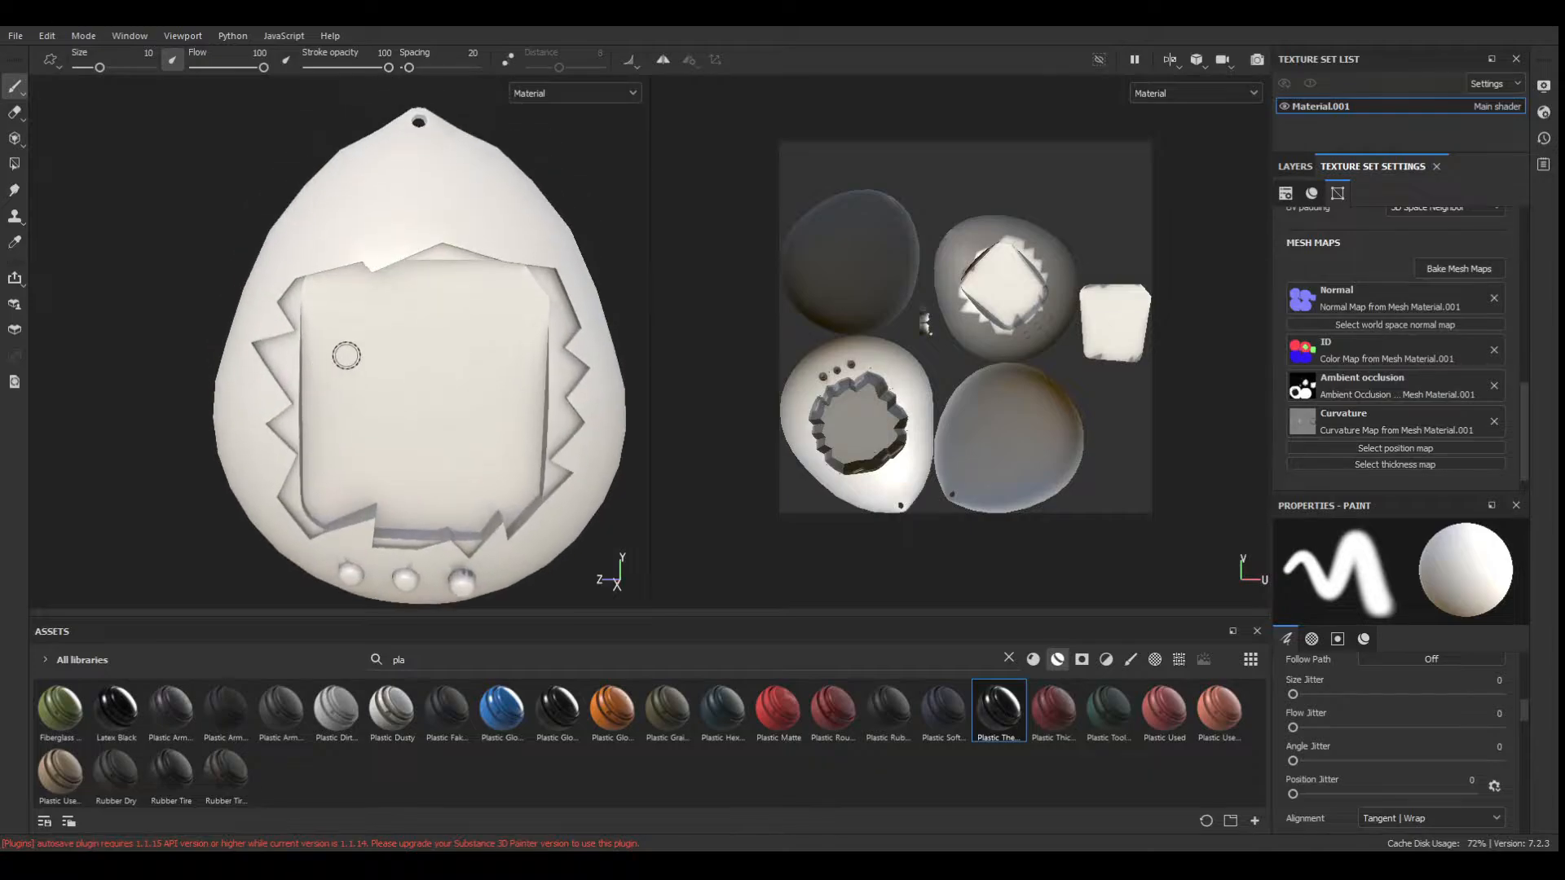
left_click(1284, 169)
left_click_drag(600, 742, 271, 419)
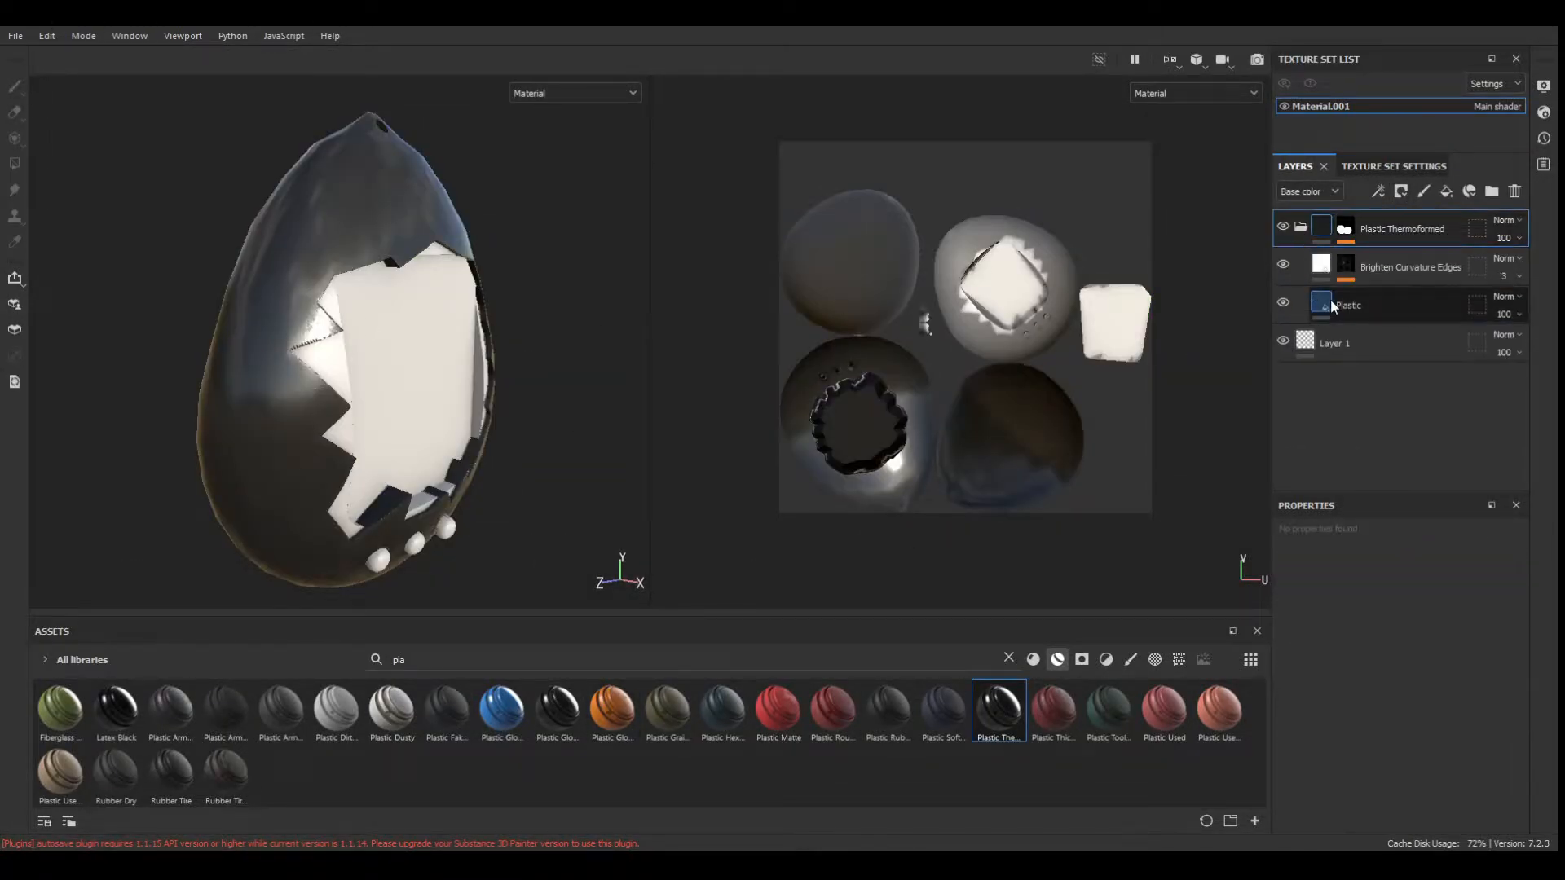
left_click(1326, 303)
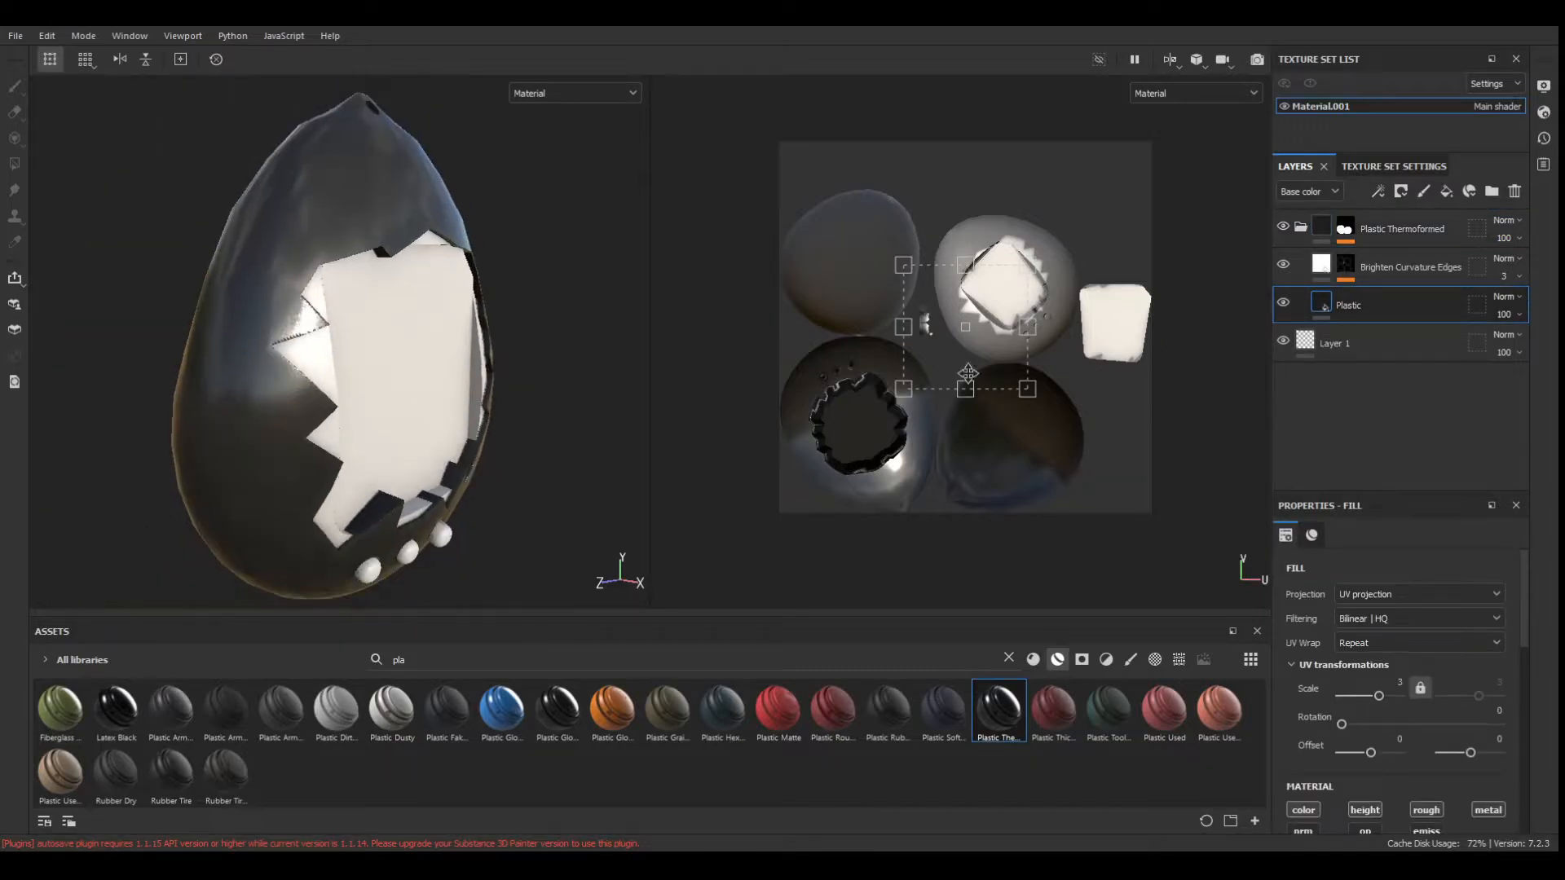
left_click(1301, 227)
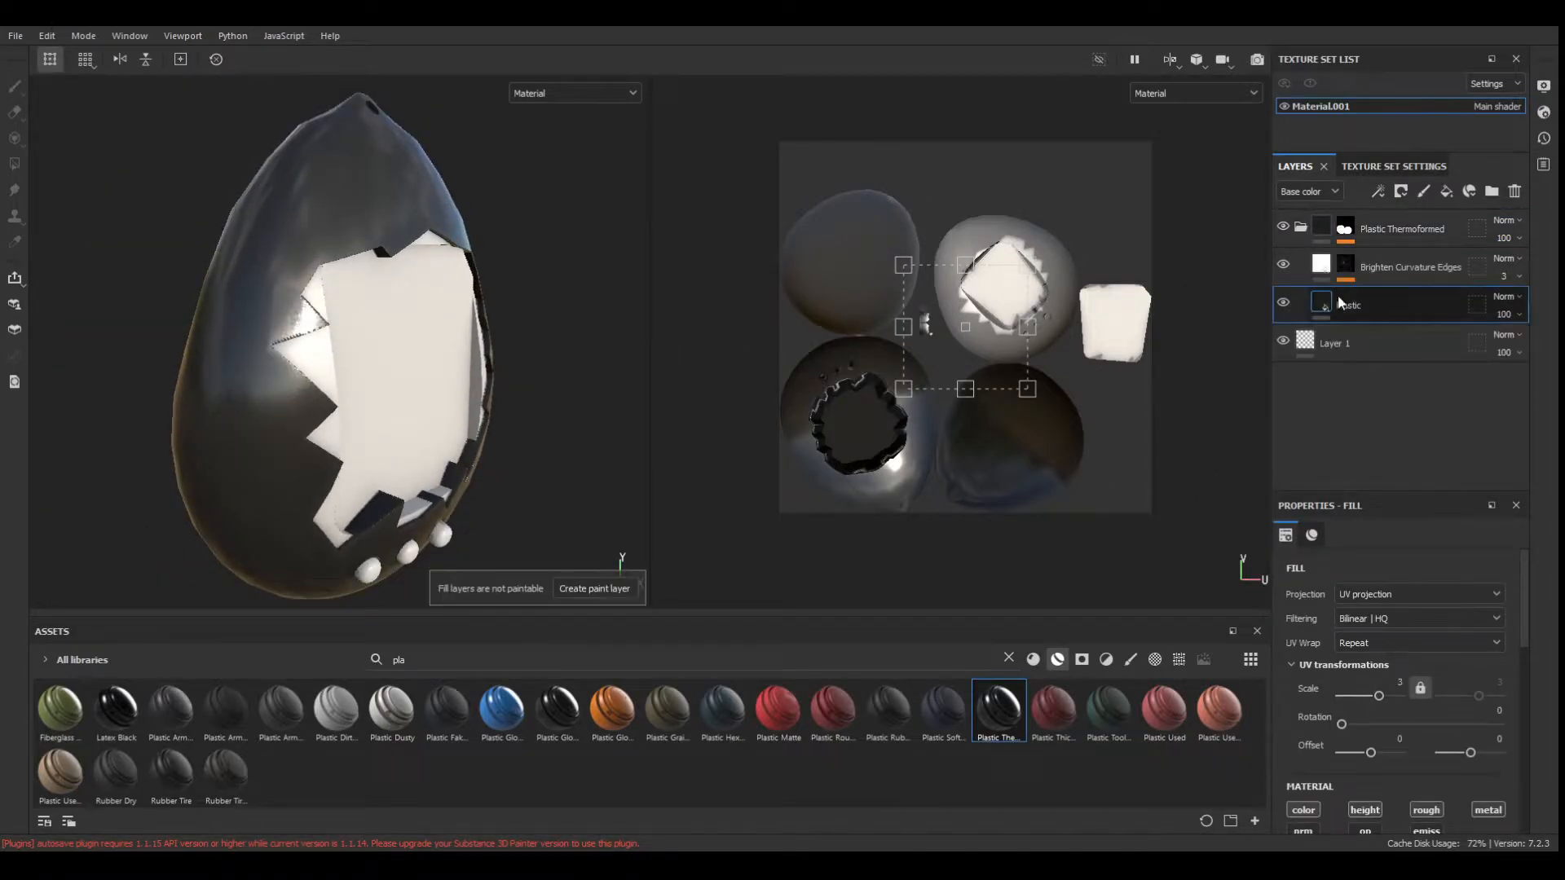
left_click_drag(1028, 389, 987, 359)
left_click(1514, 192)
left_click(1402, 229)
left_click(1514, 192)
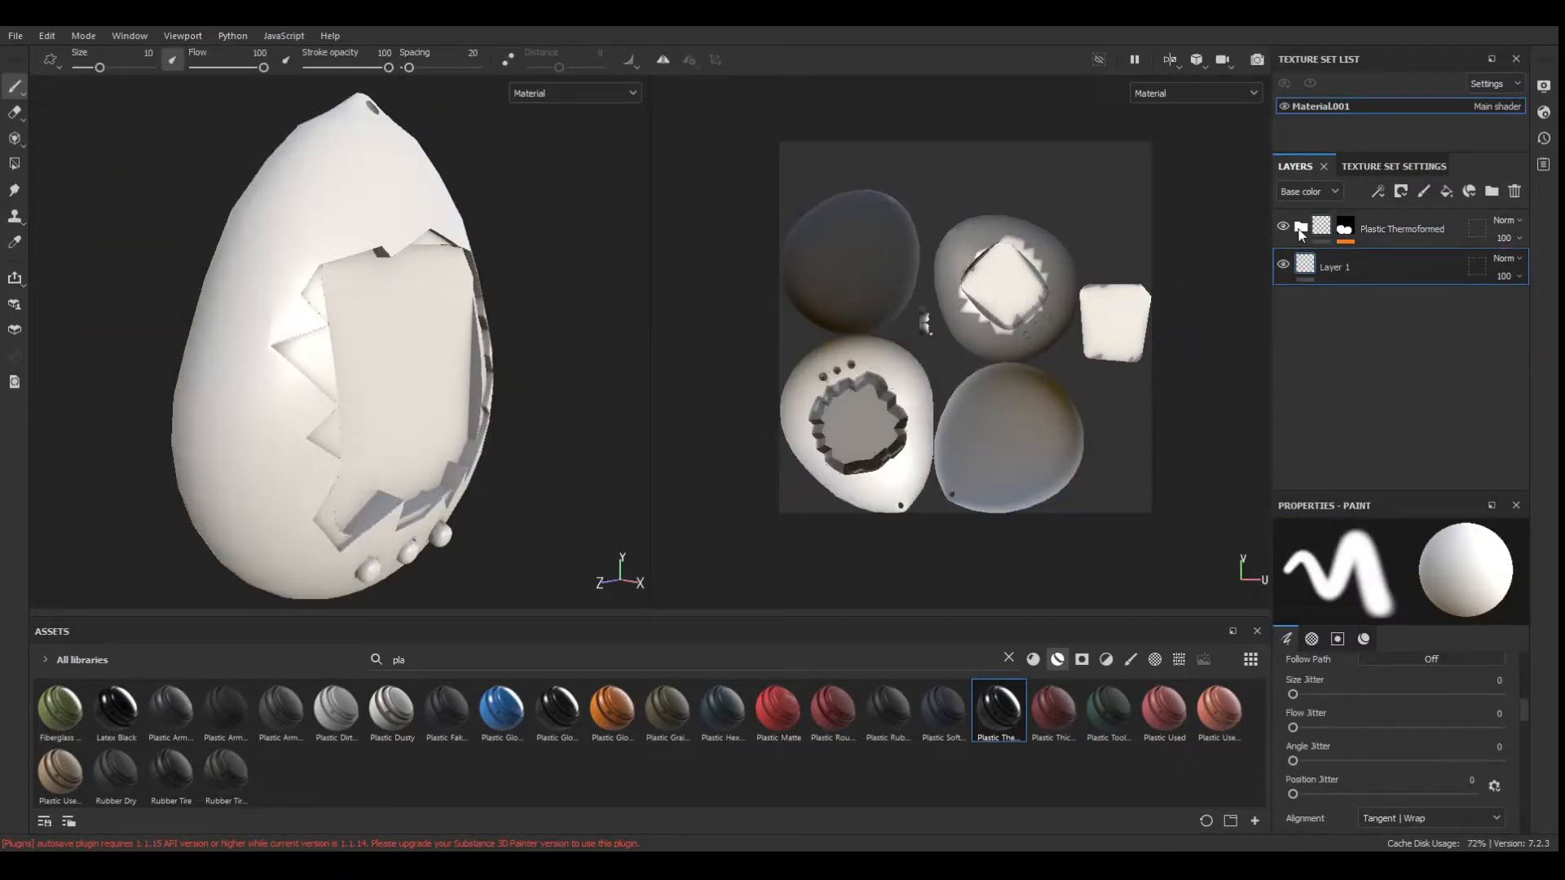
Apply the Plastic Thermoformed smart material to the model and mask it to the blue ID color of the outer shell.
left_click_drag(528, 728, 308, 500)
left_click(1402, 192)
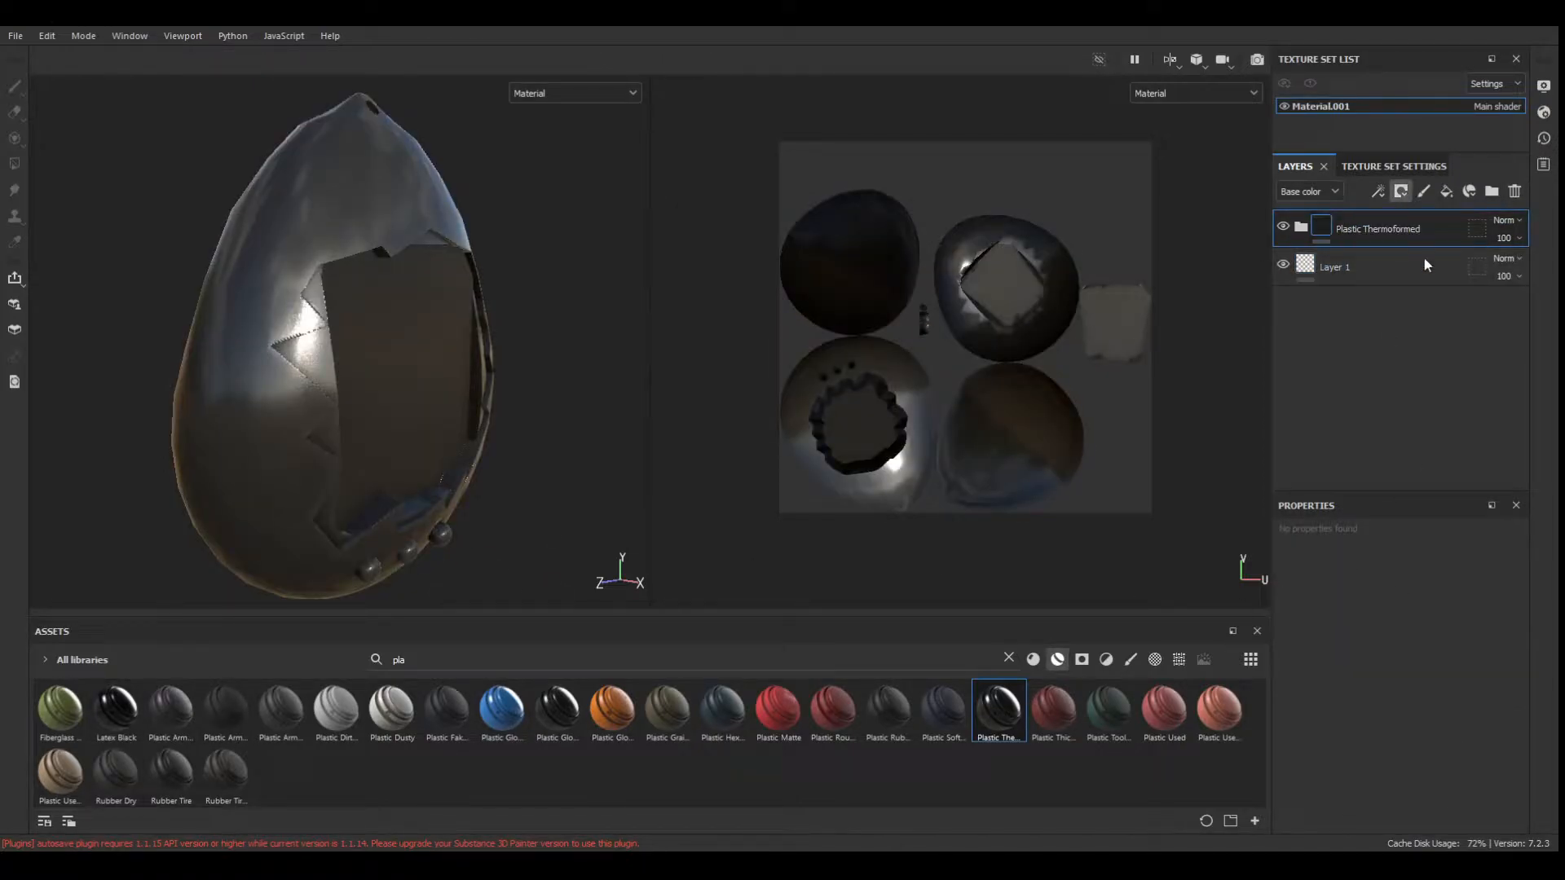
left_click(1424, 256)
left_click(225, 407)
Expand the Plastic Thermoformed group and change the Plastic layer's base color to green.
left_click(1301, 226)
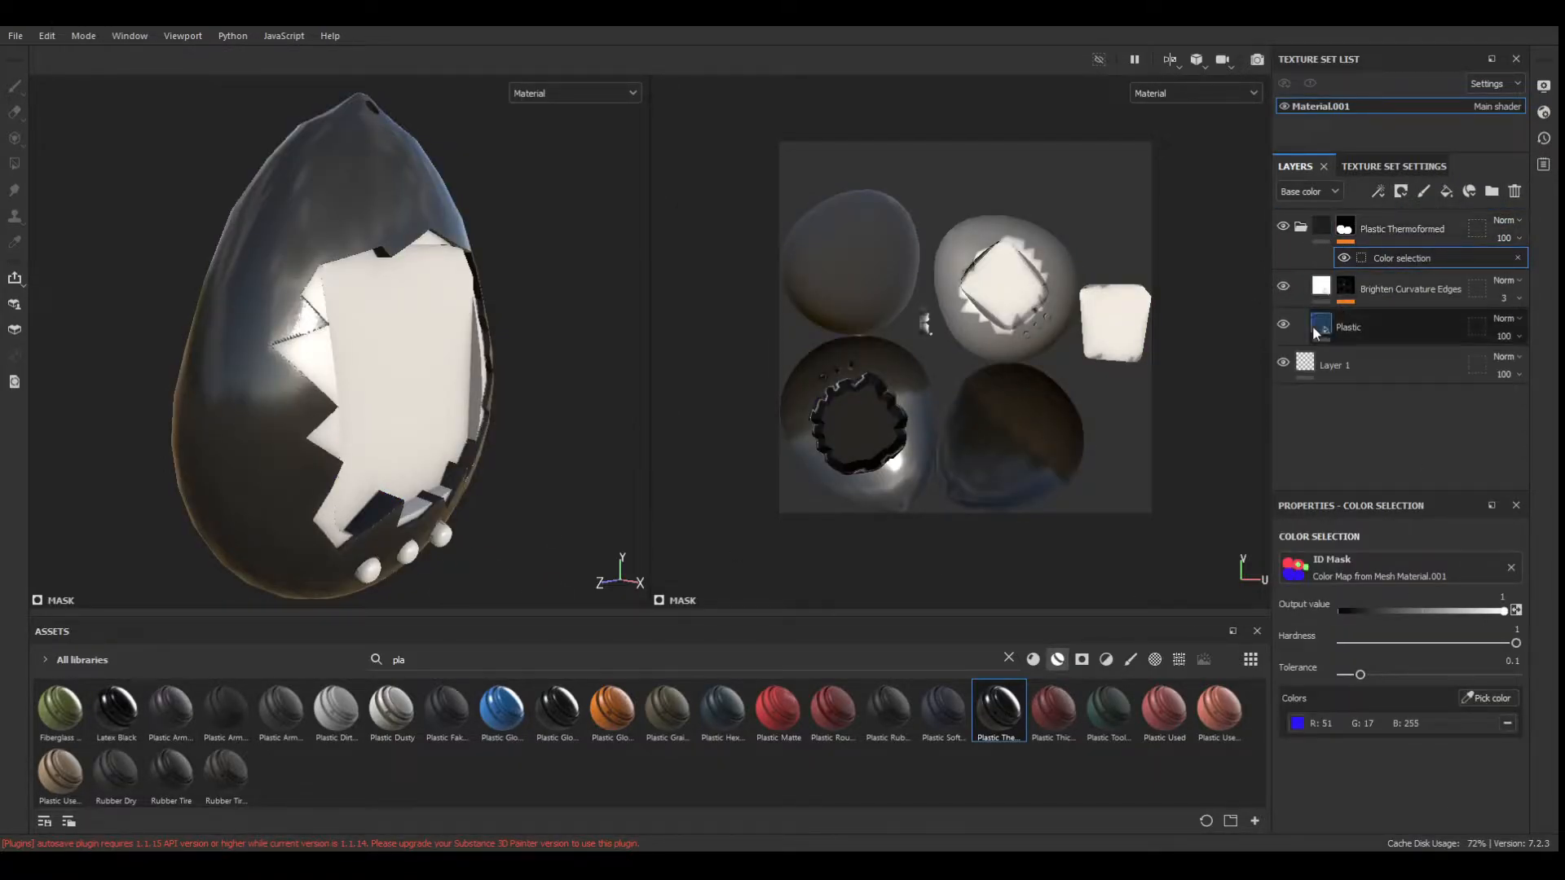
left_click(1337, 326)
left_click_drag(1396, 587, 1471, 630)
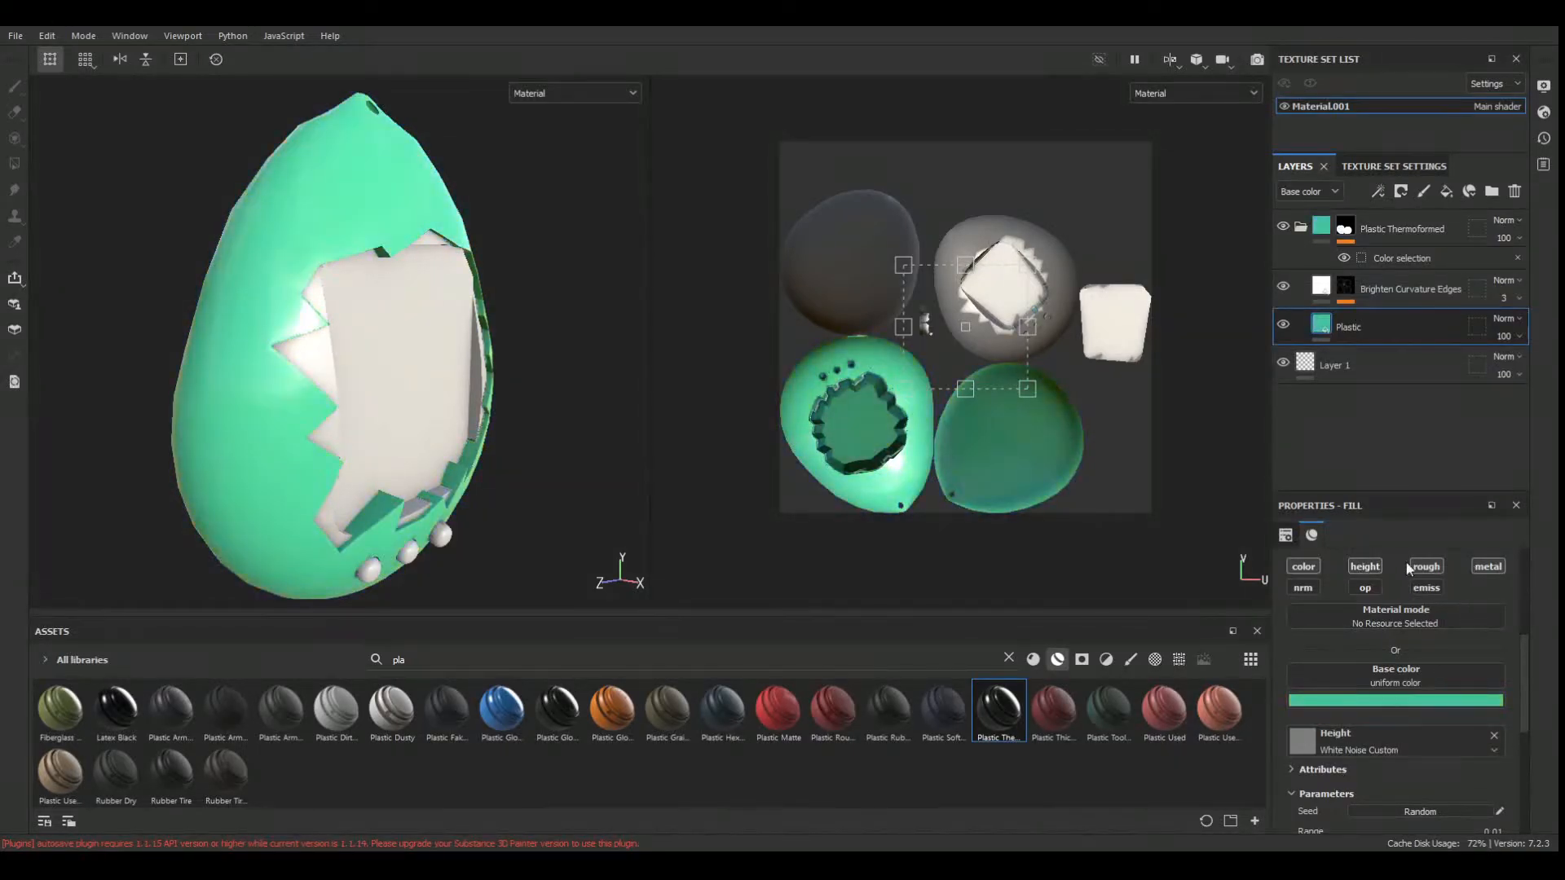
Set the Plastic layer's height noise range to 0.08 and its roughness to about 0.32.
left_click_drag(215, 310, 274, 326, "alt")
scroll(1432, 757, "down", 3)
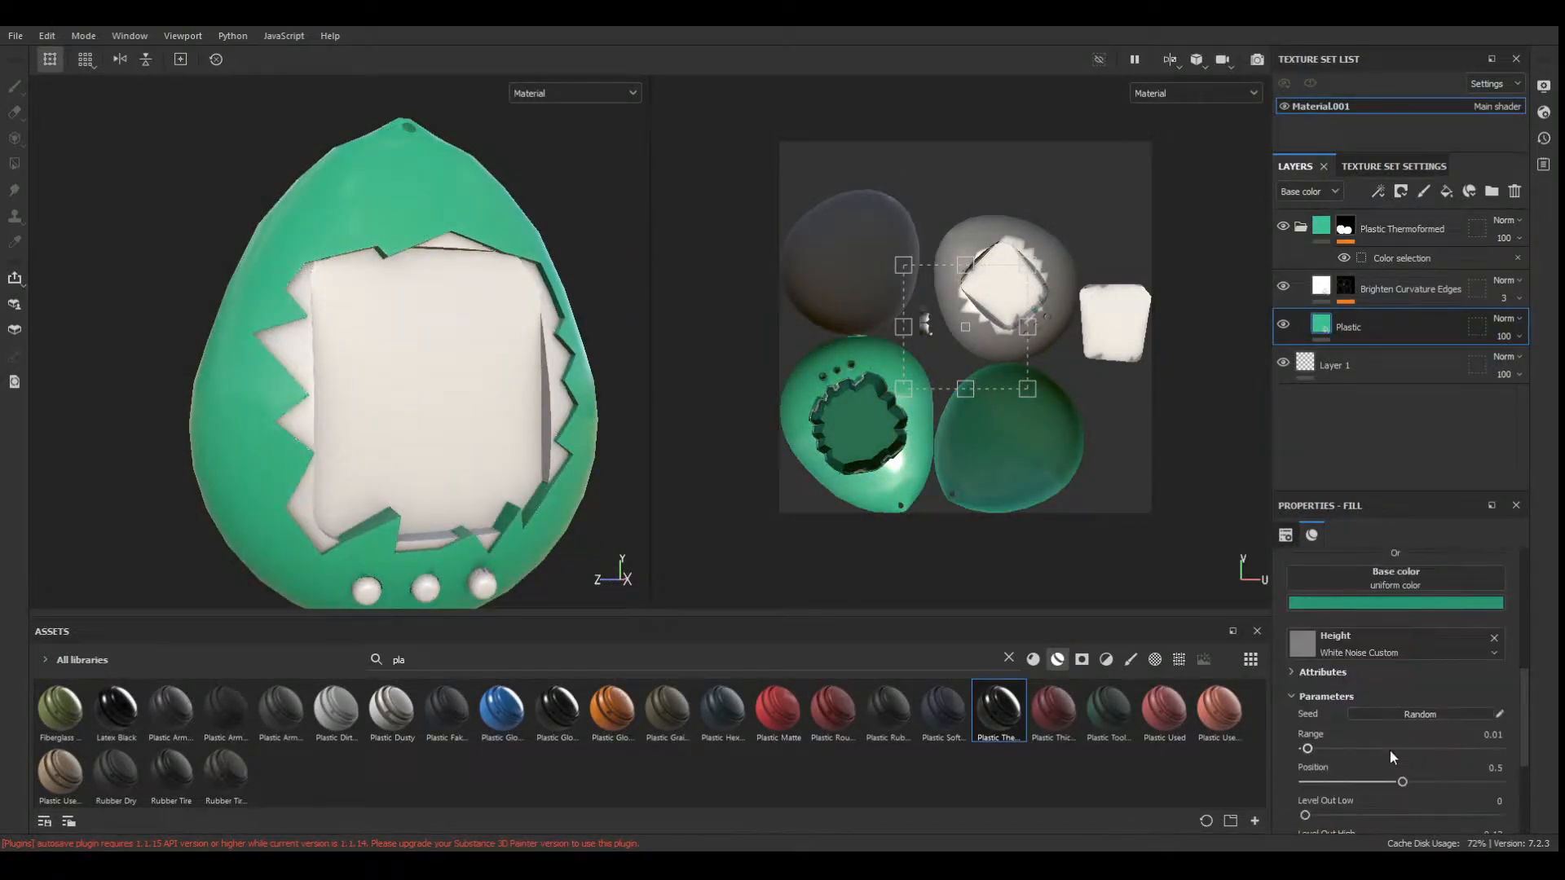
mouse_move(1314, 768)
left_mouse_down()
mouse_move(1417, 785)
mouse_move(1312, 774)
left_mouse_up()
left_click_drag(559, 351, 408, 389, "alt")
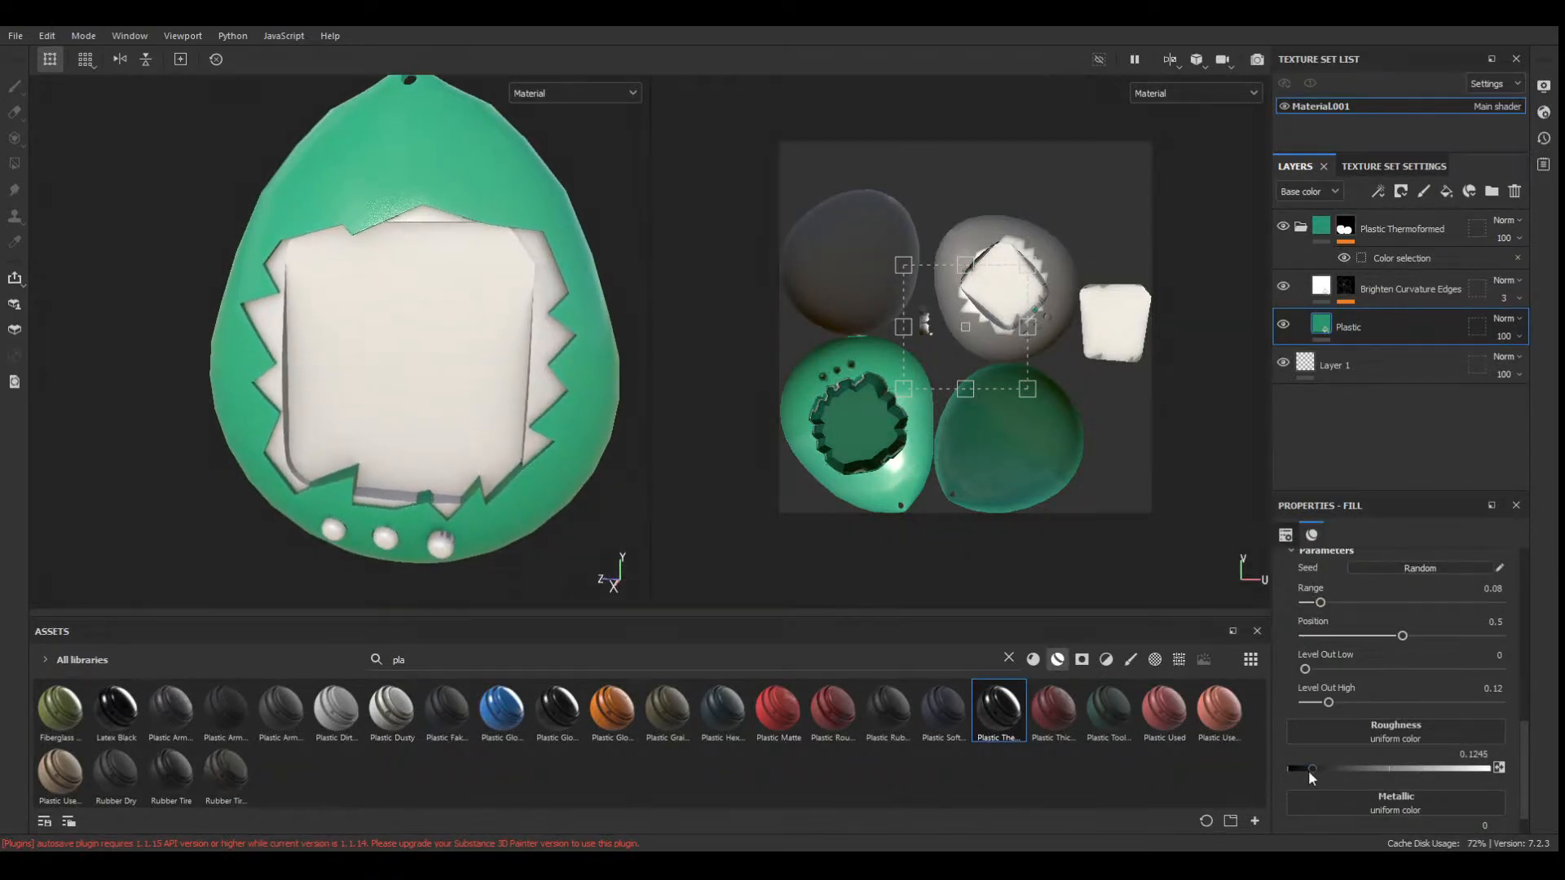
left_click_drag(1312, 769, 1376, 769)
scroll(679, 498, "up", 1)
left_click_drag(571, 432, 262, 396, "alt")
scroll(503, 433, "up", 4)
scroll(503, 433, "down", 5)
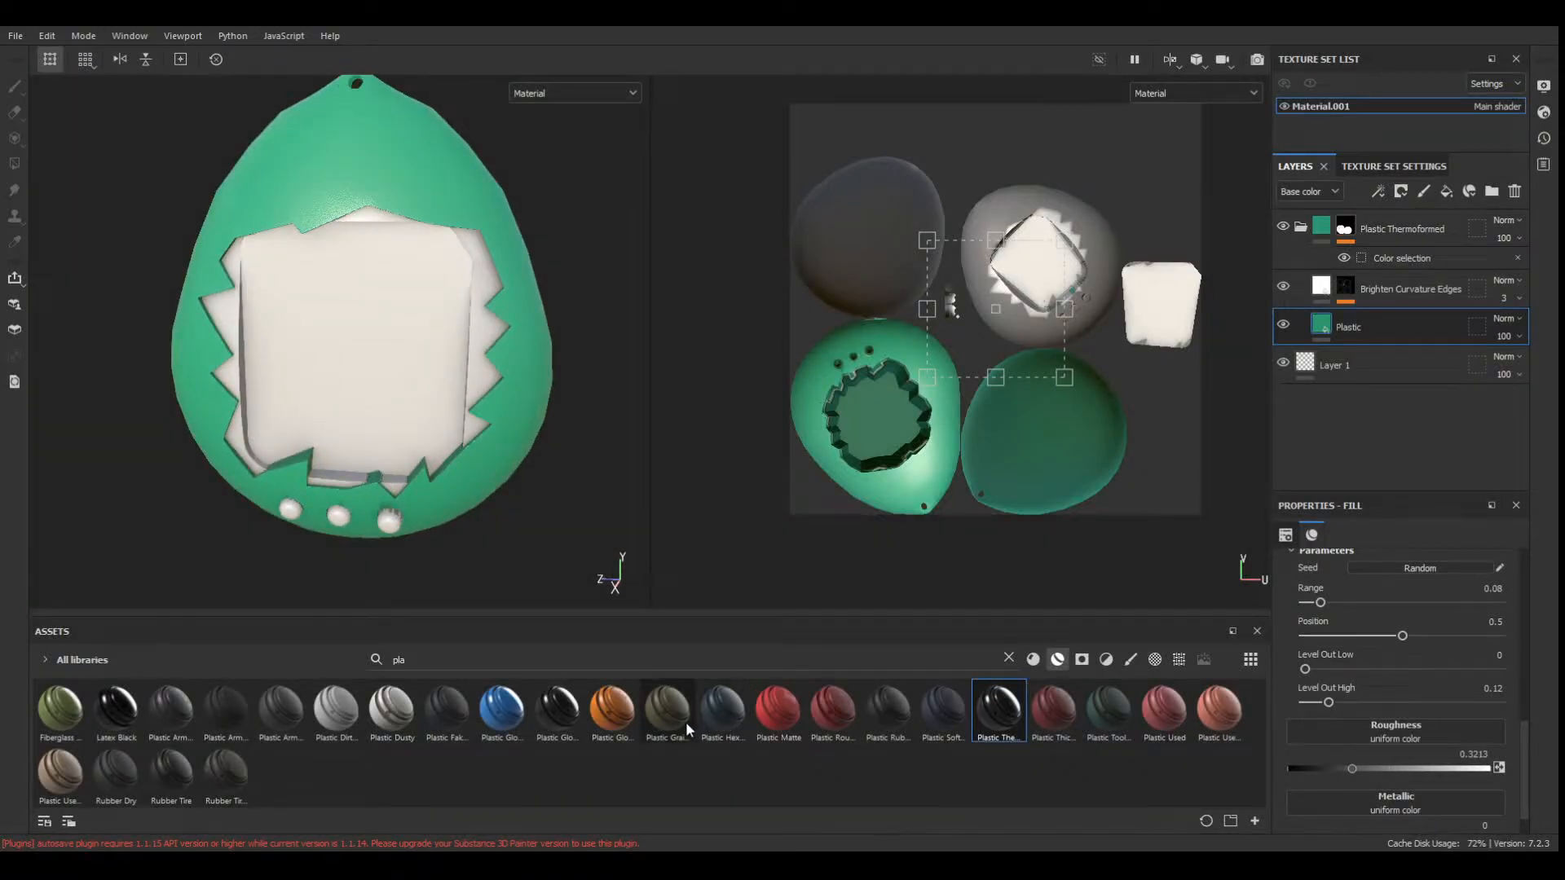
Try the Plastic Grainy Soft smart material on the whole model.
left_click_drag(686, 721, 311, 350)
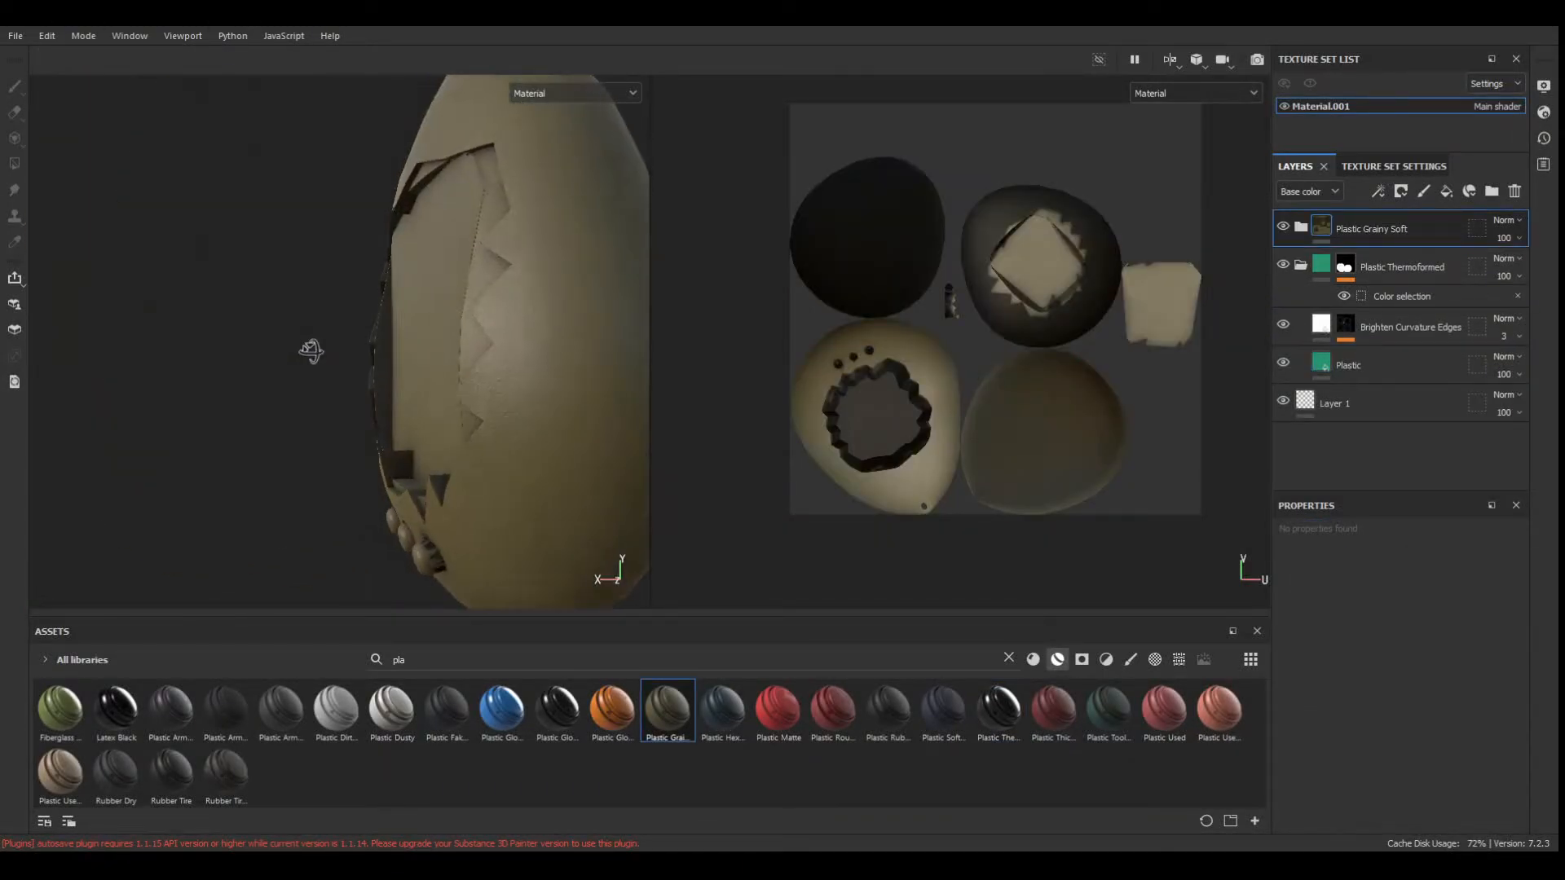
key("ctrl+z")
Adjust the roughness of the Brighten Curvature Edges layer in the Plastic Thermoformed group.
scroll(328, 375, "down", 3)
left_click(1320, 287)
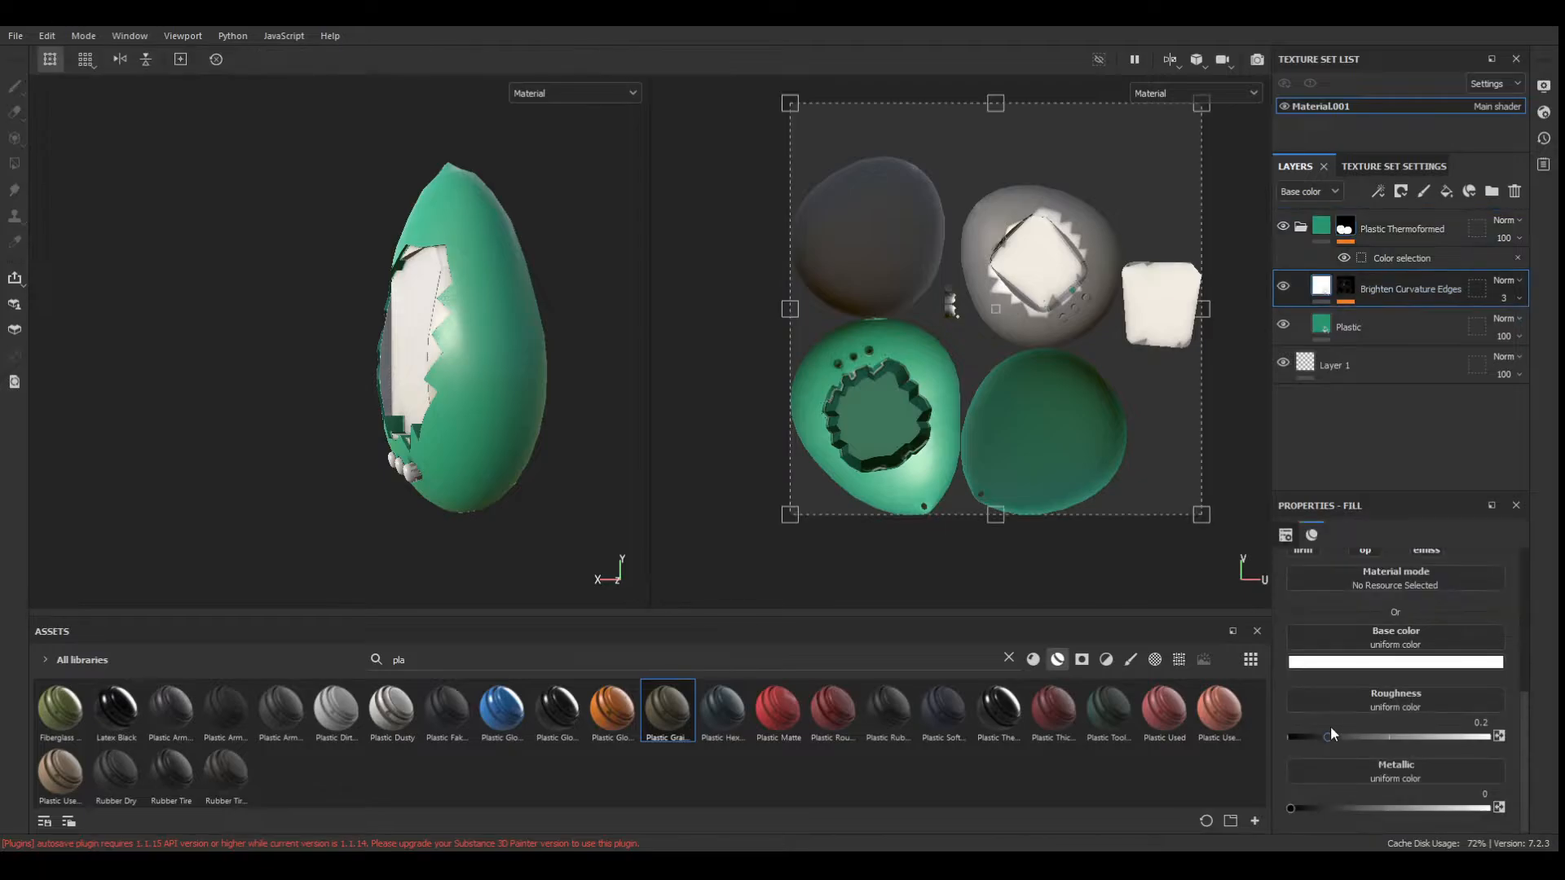
scroll(437, 451, "up", 4)
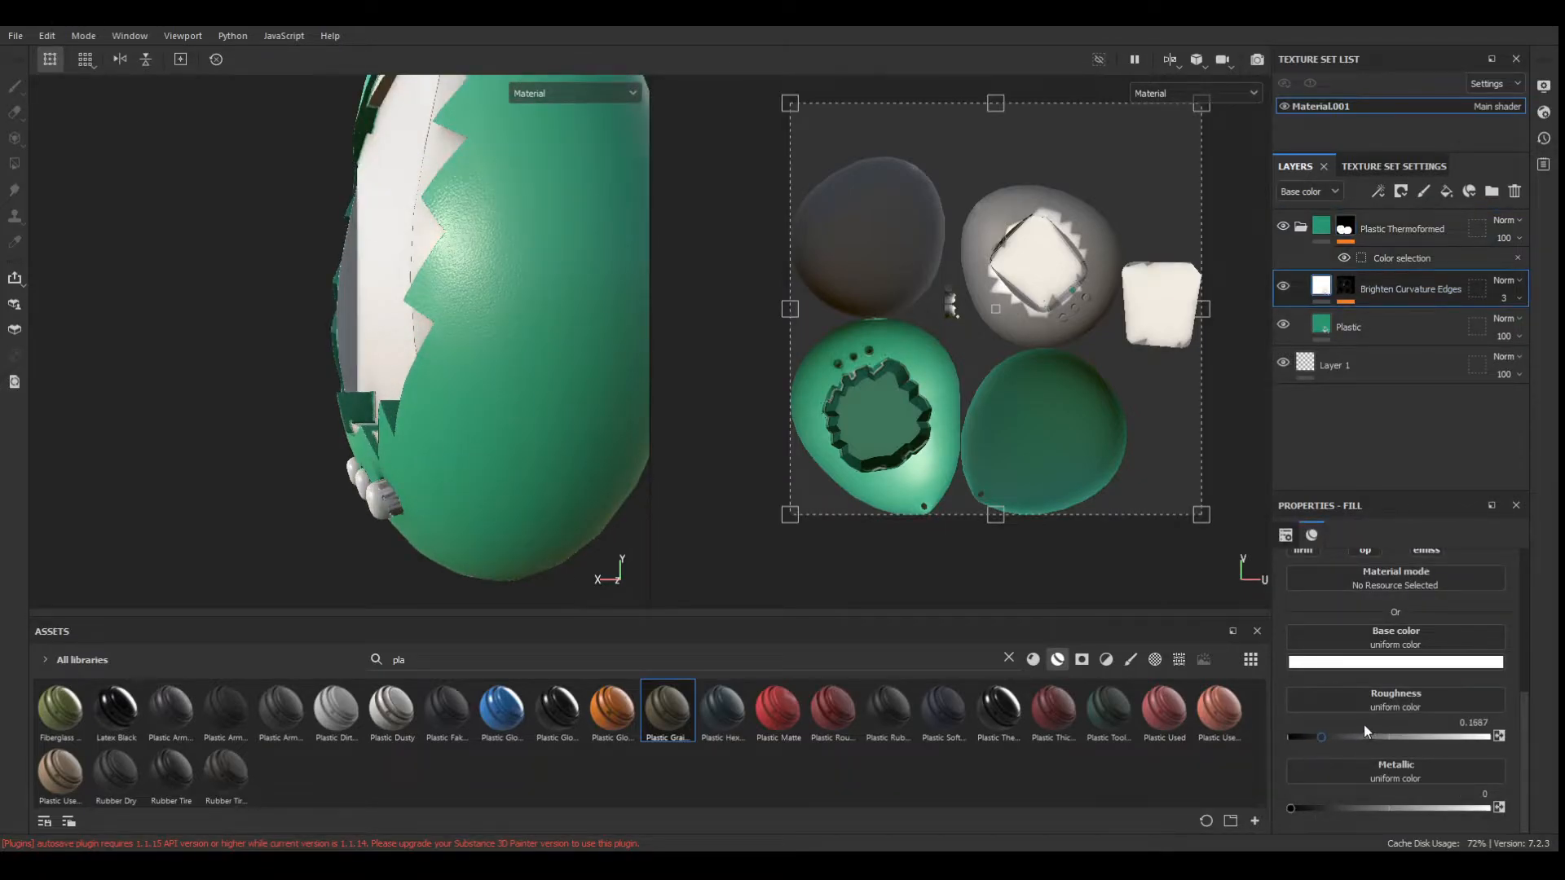
scroll(1387, 696, "up", 1)
mouse_move(1364, 726)
left_mouse_down()
mouse_move(1402, 724)
mouse_move(1383, 734)
left_mouse_up()
scroll(1387, 695, "down", 1)
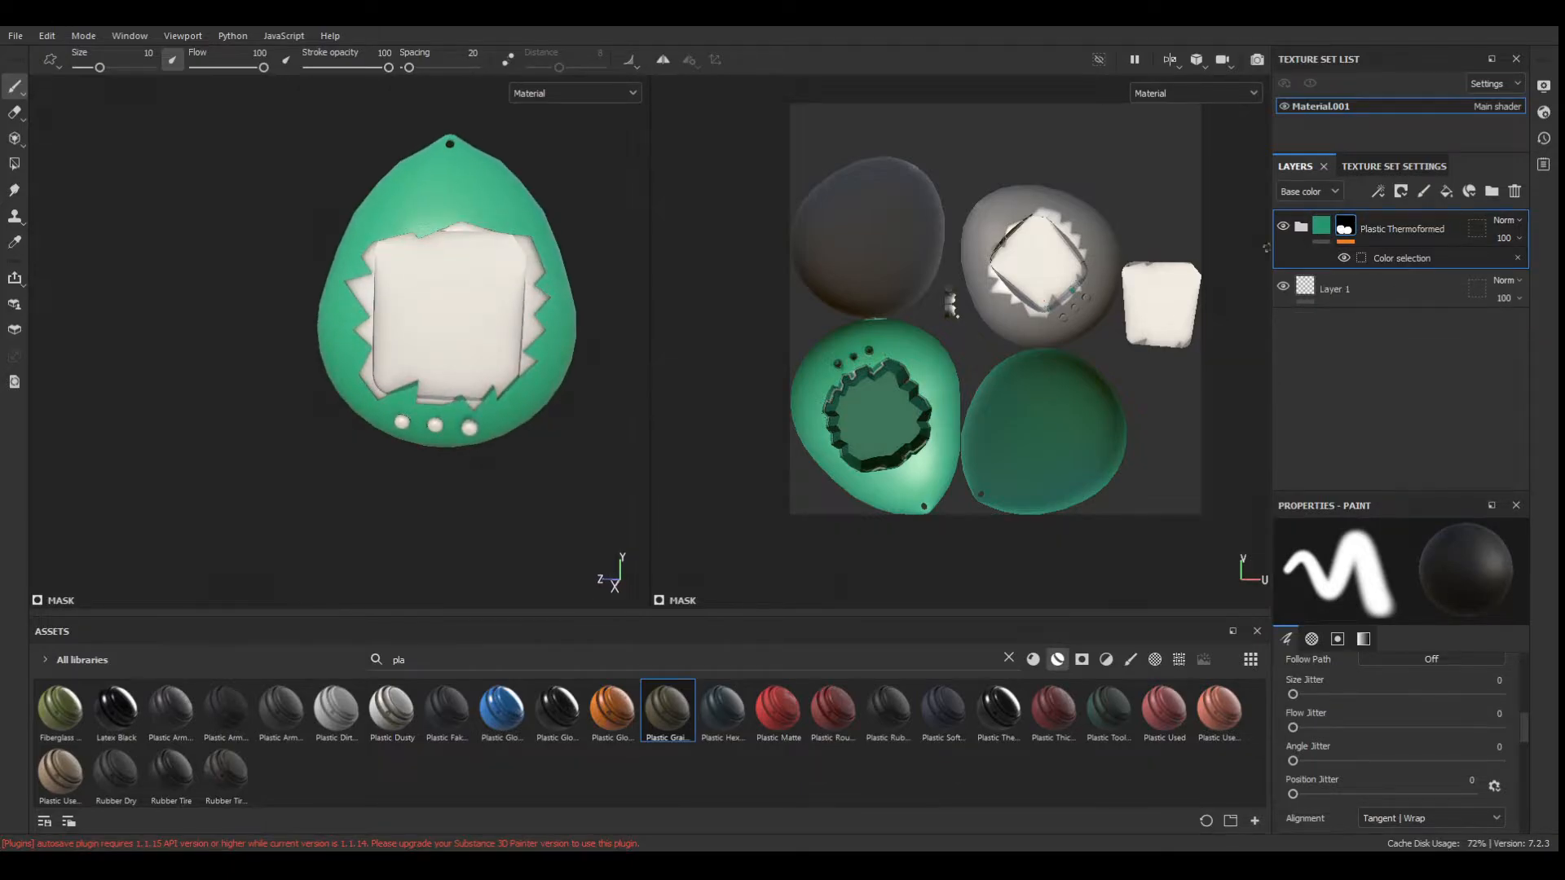
Apply the Plastic Grainy Soft smart material masked to the red ID color of the inner body, and expand its group.
left_click_drag(680, 721, 369, 303)
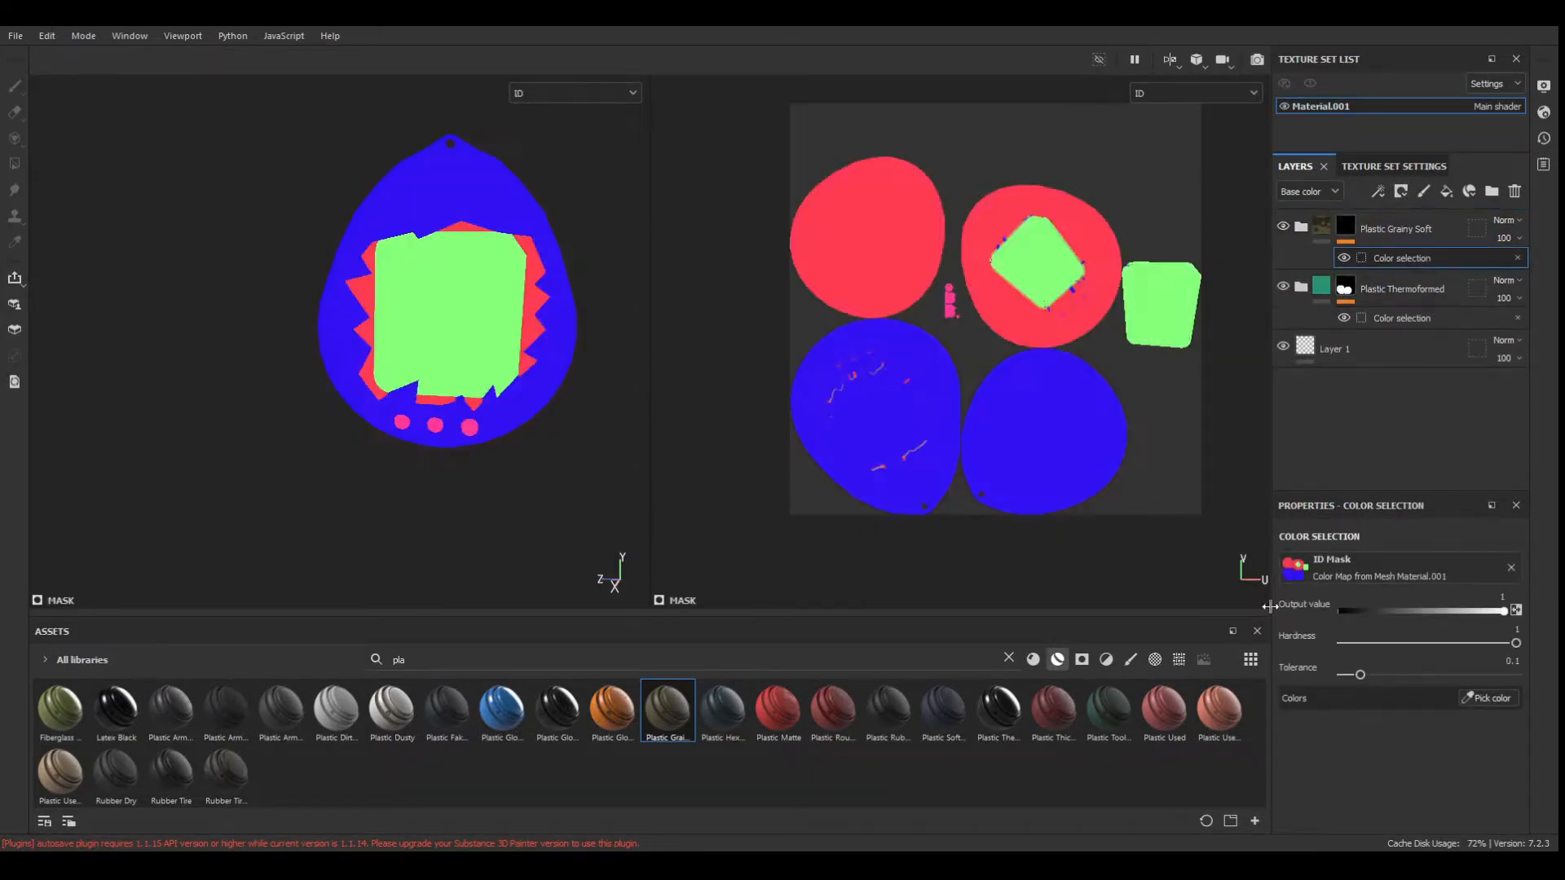
scroll(368, 303, "up", 2)
left_click(1301, 229)
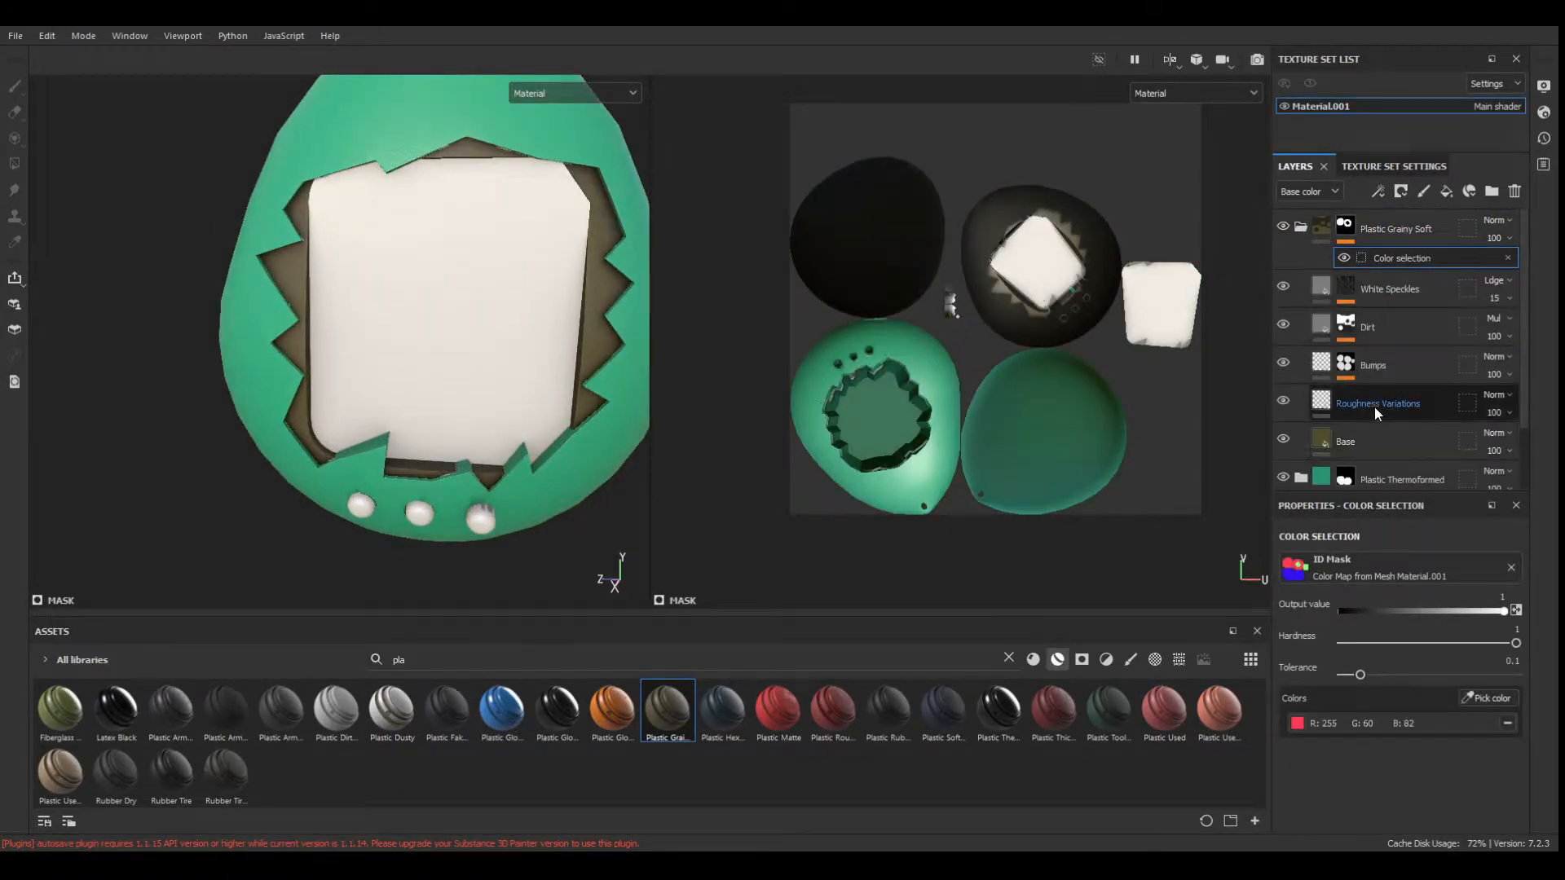
Set the balance of the Roughness Variations layer's fractal noise to 0.37.
left_click(1374, 404)
scroll(1409, 695, "down", 1)
left_click_drag(1402, 739, 1378, 737)
mouse_move(440, 294)
left_mouse_down()
mouse_move(466, 316)
mouse_move(456, 307)
left_mouse_up()
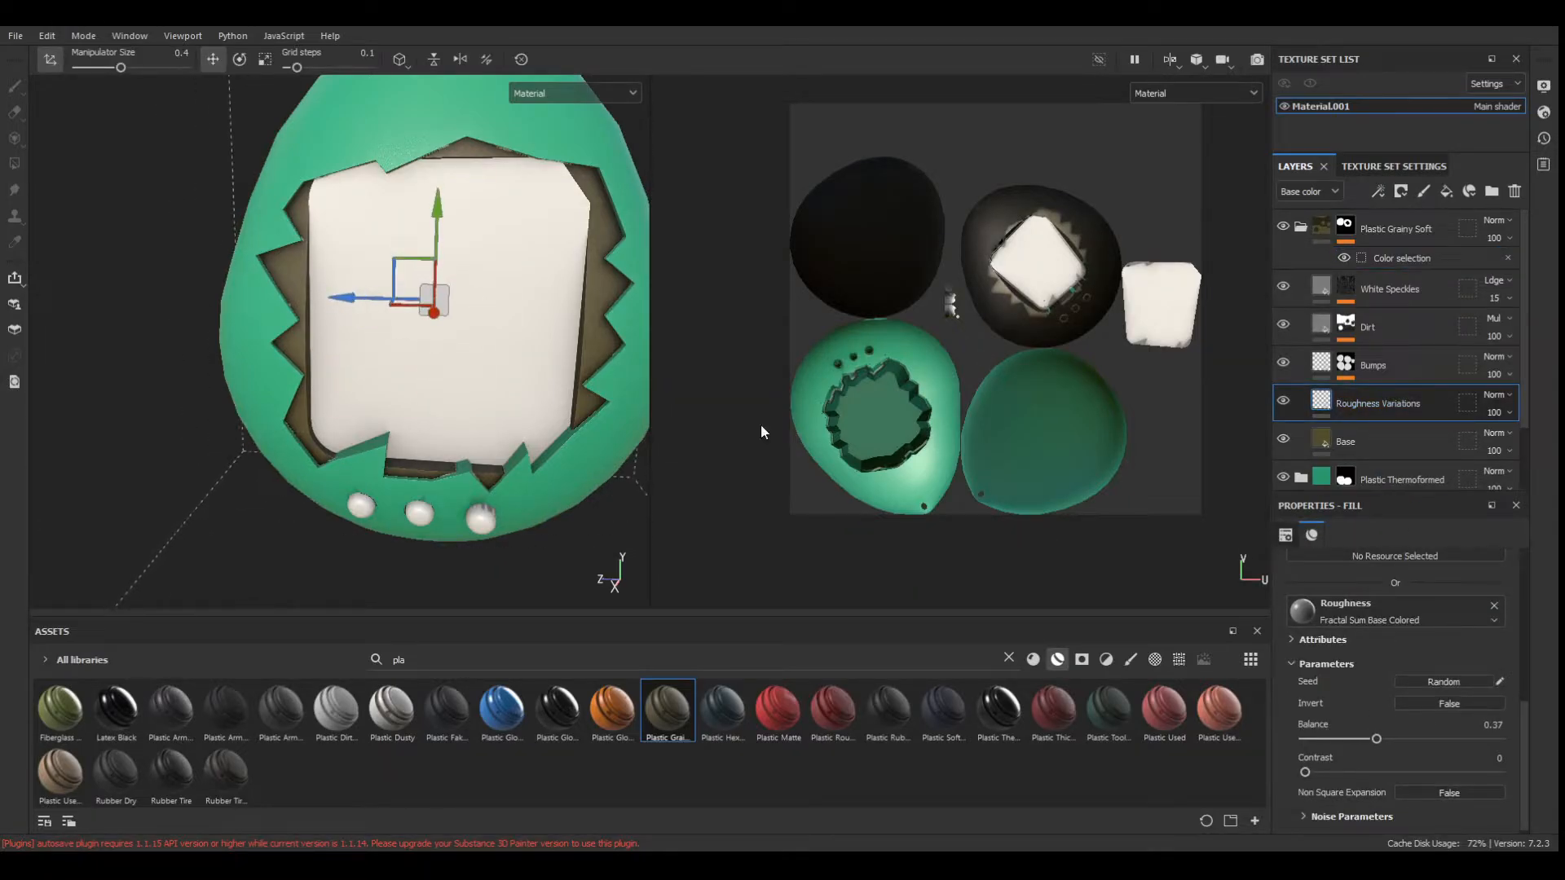
scroll(1381, 592, "up", 5)
scroll(1407, 587, "up", 2)
Give the Plastic Grainy Soft Base layer a golden yellow base color, a roughness of about 0.44 and a metallic value of 0.
left_click(1378, 441)
scroll(1357, 701, "down", 5)
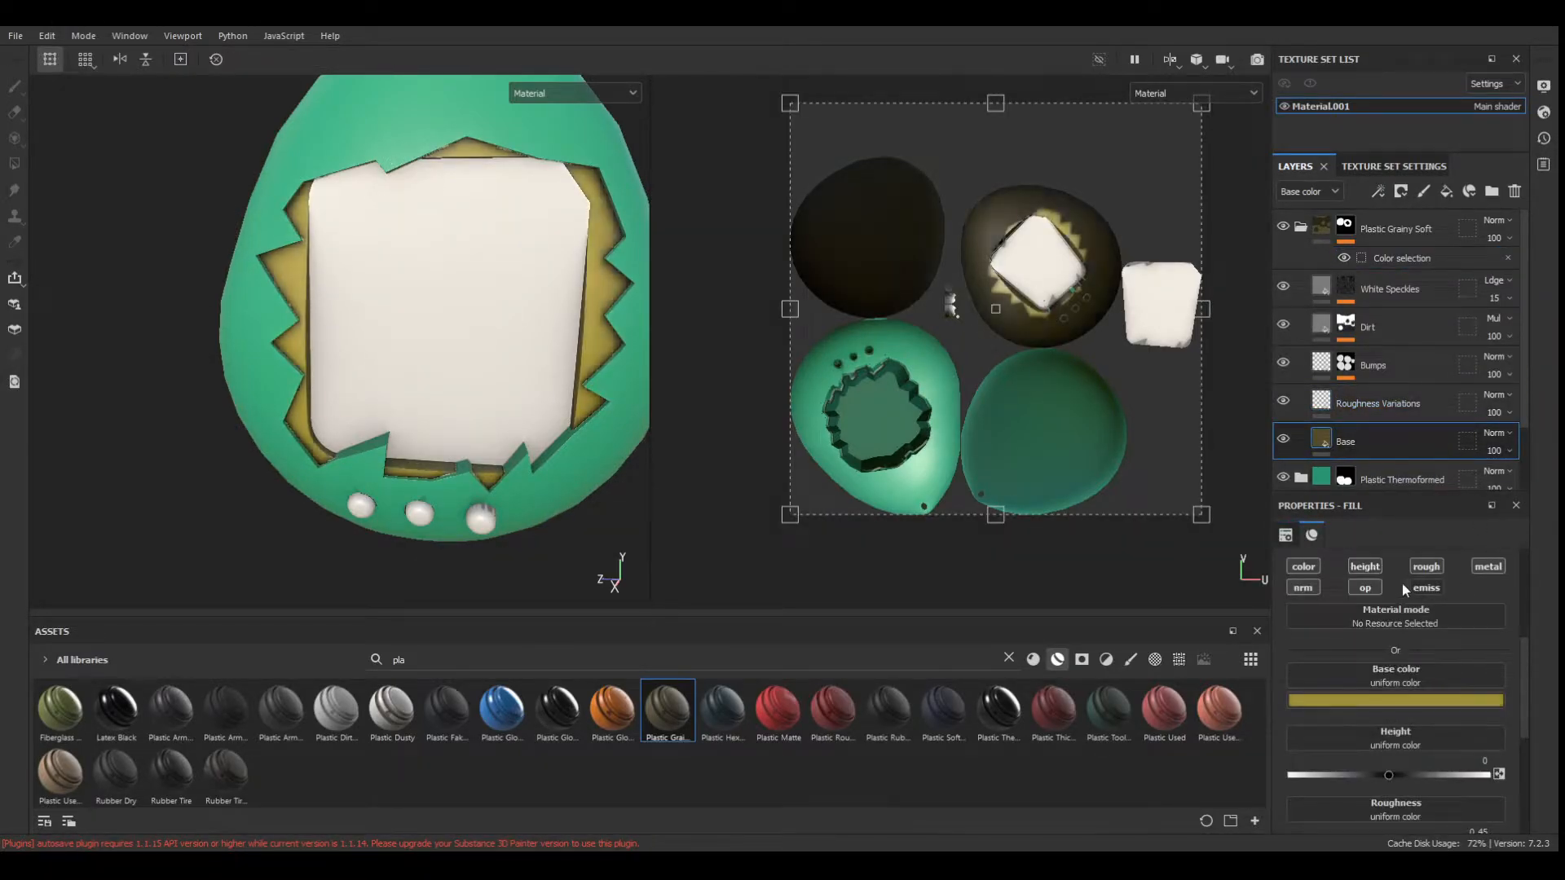
scroll(1475, 789, "down", 2)
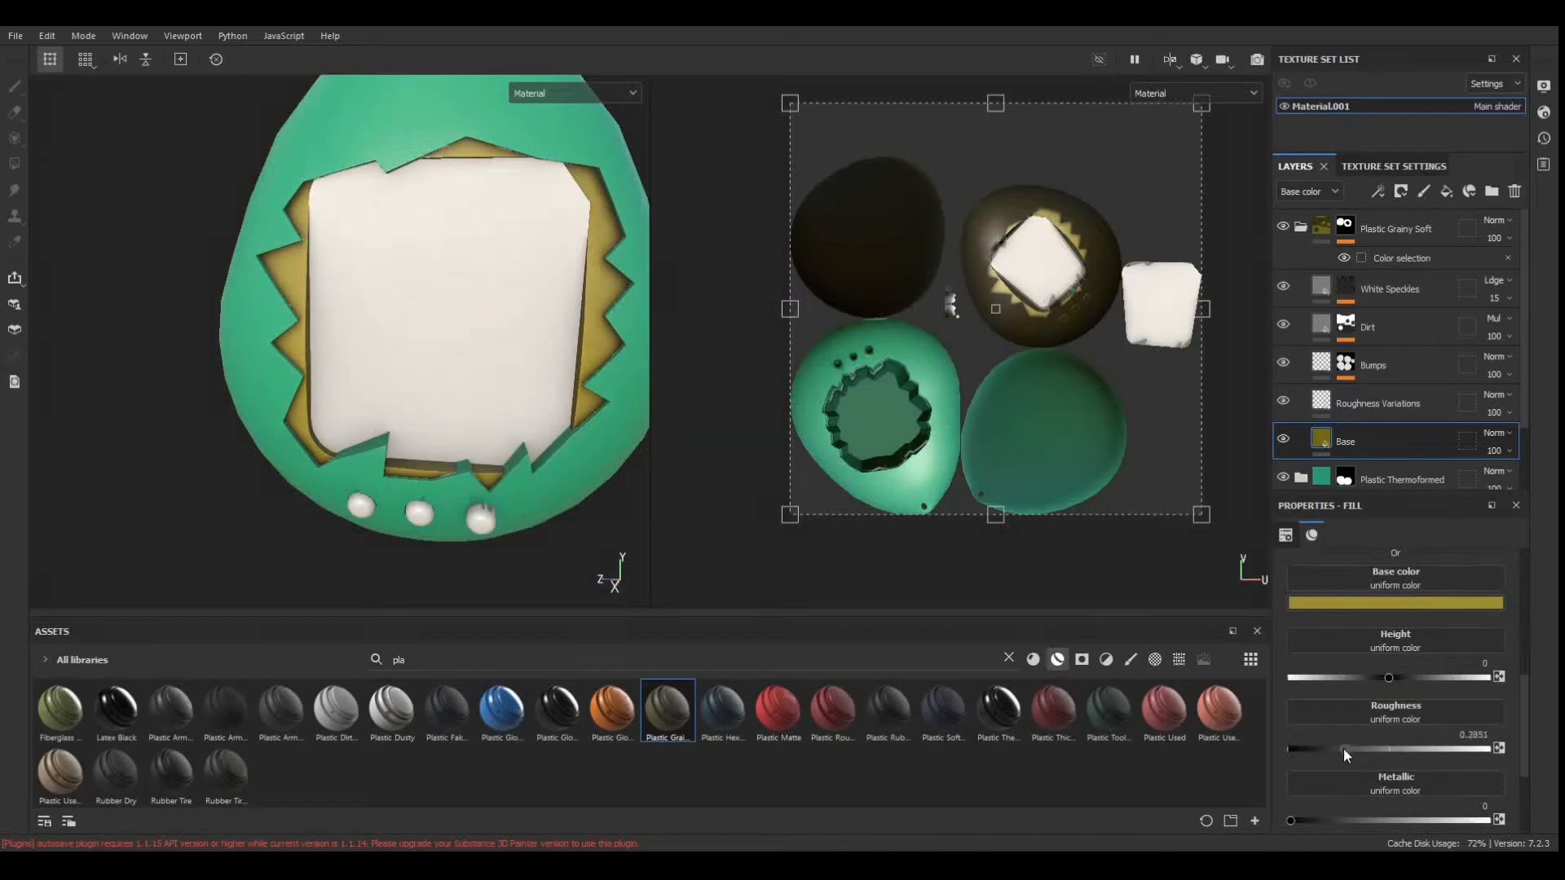
key("ctrl+z")
scroll(1303, 731, "down", 2)
left_click_drag(1309, 724, 1289, 726)
scroll(538, 304, "down", 3)
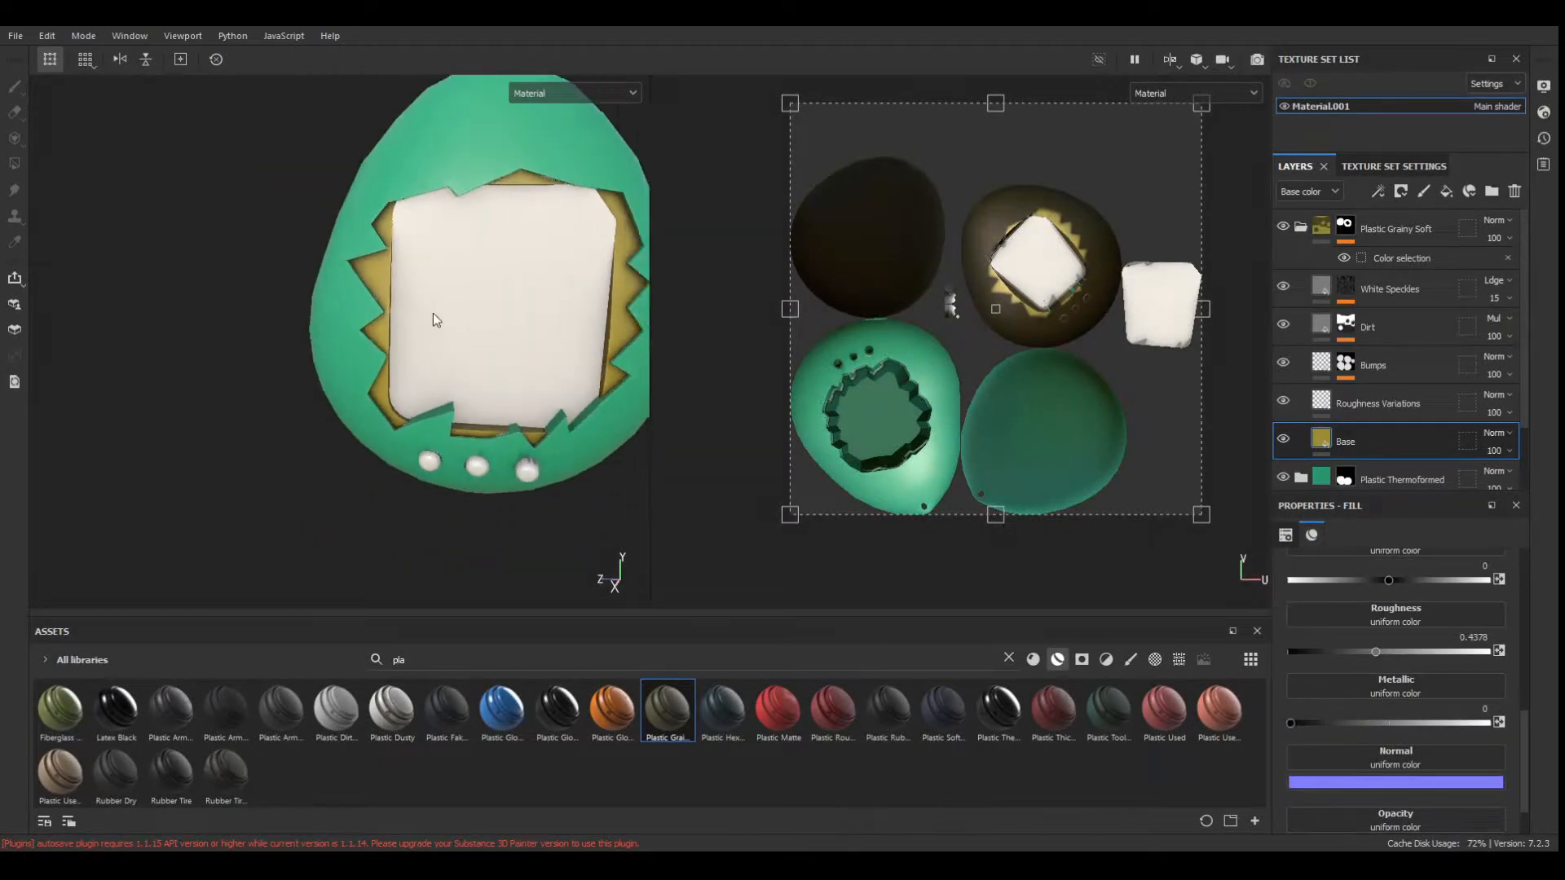
middle_click_drag(574, 322, 405, 367, "alt")
left_click_drag(405, 367, 428, 260, "alt")
Try the Rubber Tire Dirty and Rubber Tire smart materials on the model.
left_click_drag(248, 769, 366, 481)
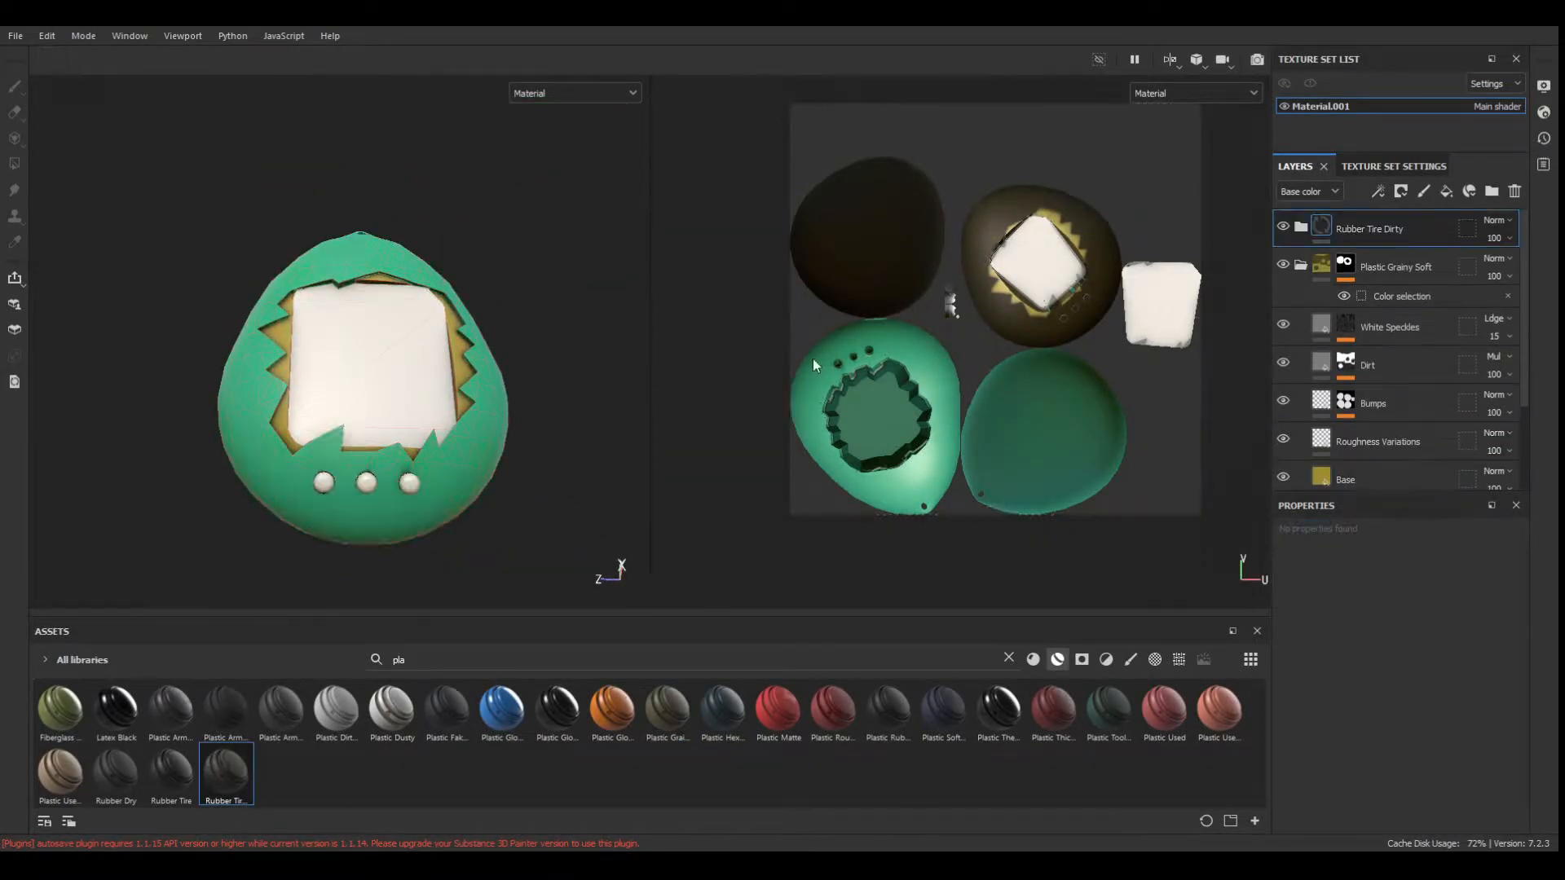
key("ctrl+z")
left_click_drag(171, 773, 328, 488)
scroll(326, 491, "up", 5)
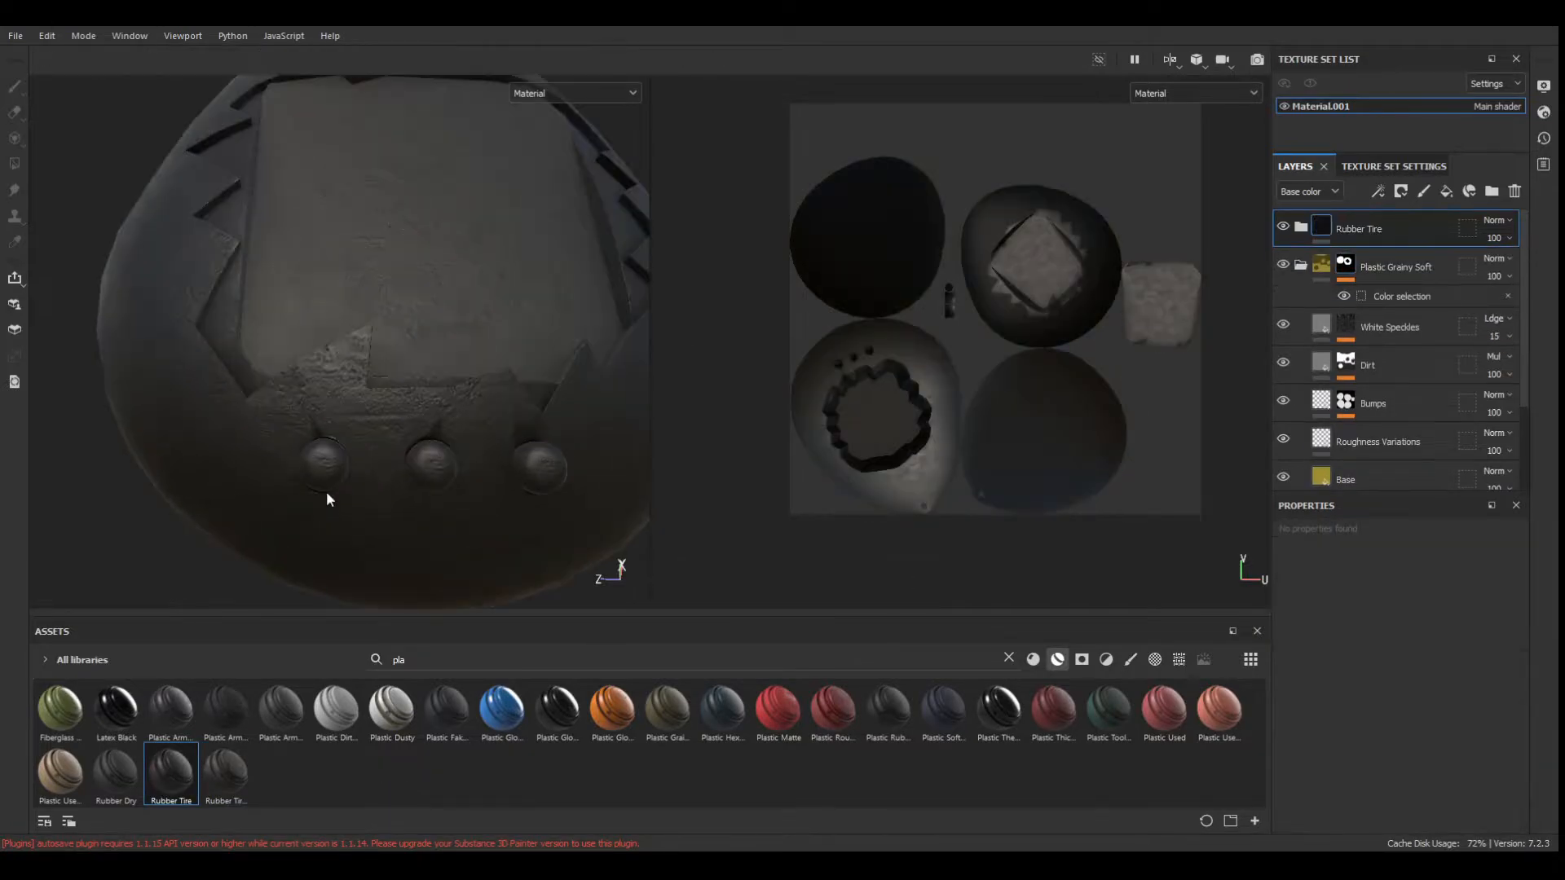
key("ctrl+z")
Apply the Rubber Dry smart material and mask it to the pink ID color of the three buttons.
left_click_drag(116, 773, 406, 481)
left_click(1403, 191)
left_click(1435, 271)
left_click(1491, 697)
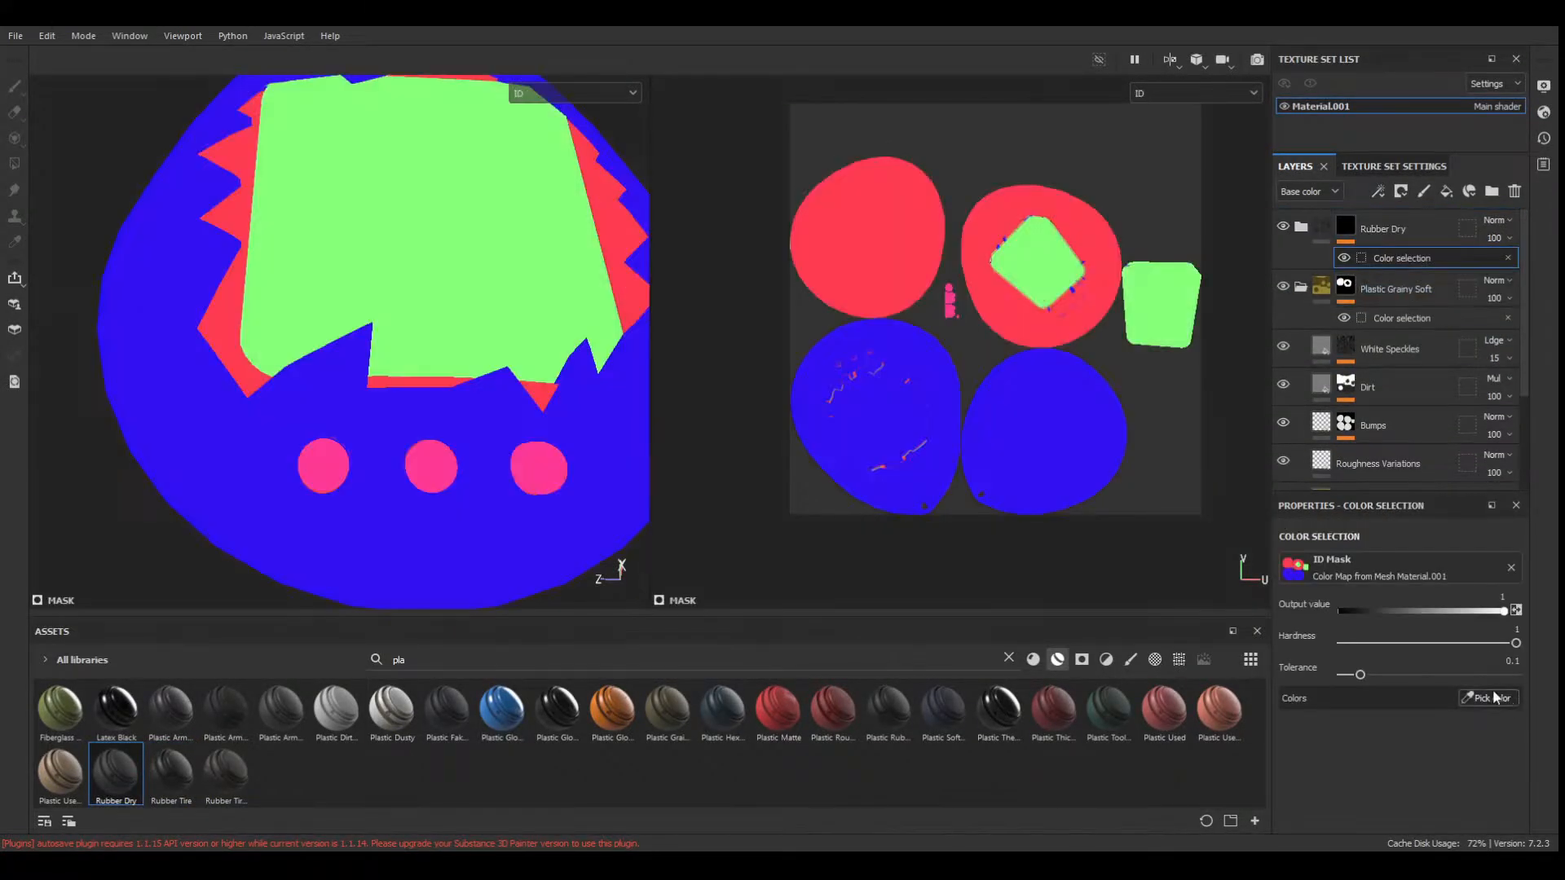
left_click(545, 471)
scroll(539, 469, "down", 3)
Expand the Rubber Dry group and set the Rubber Base layer's base color to red.
left_click(1303, 227)
scroll(1313, 245, "down", 2)
left_click(1321, 288)
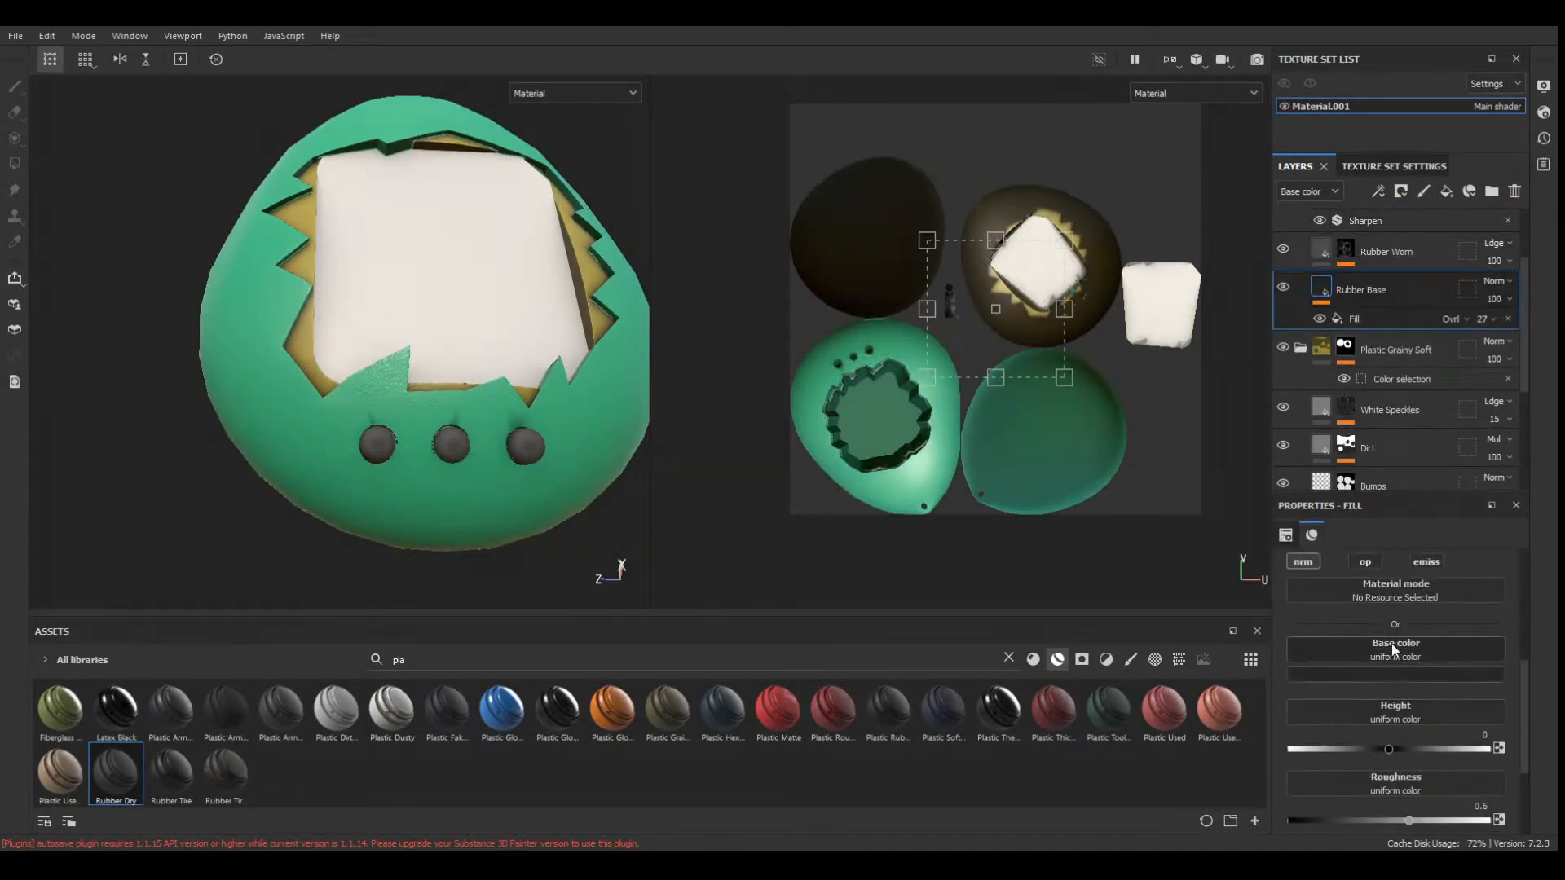
left_click(1396, 673)
left_click(1431, 739)
left_click_drag(489, 285, 451, 380, "alt")
Search the smart materials for "glass" and apply Glass Visor to the model.
left_click(474, 652)
key("BackSpace")
key("BackSpace")
key("BackSpace")
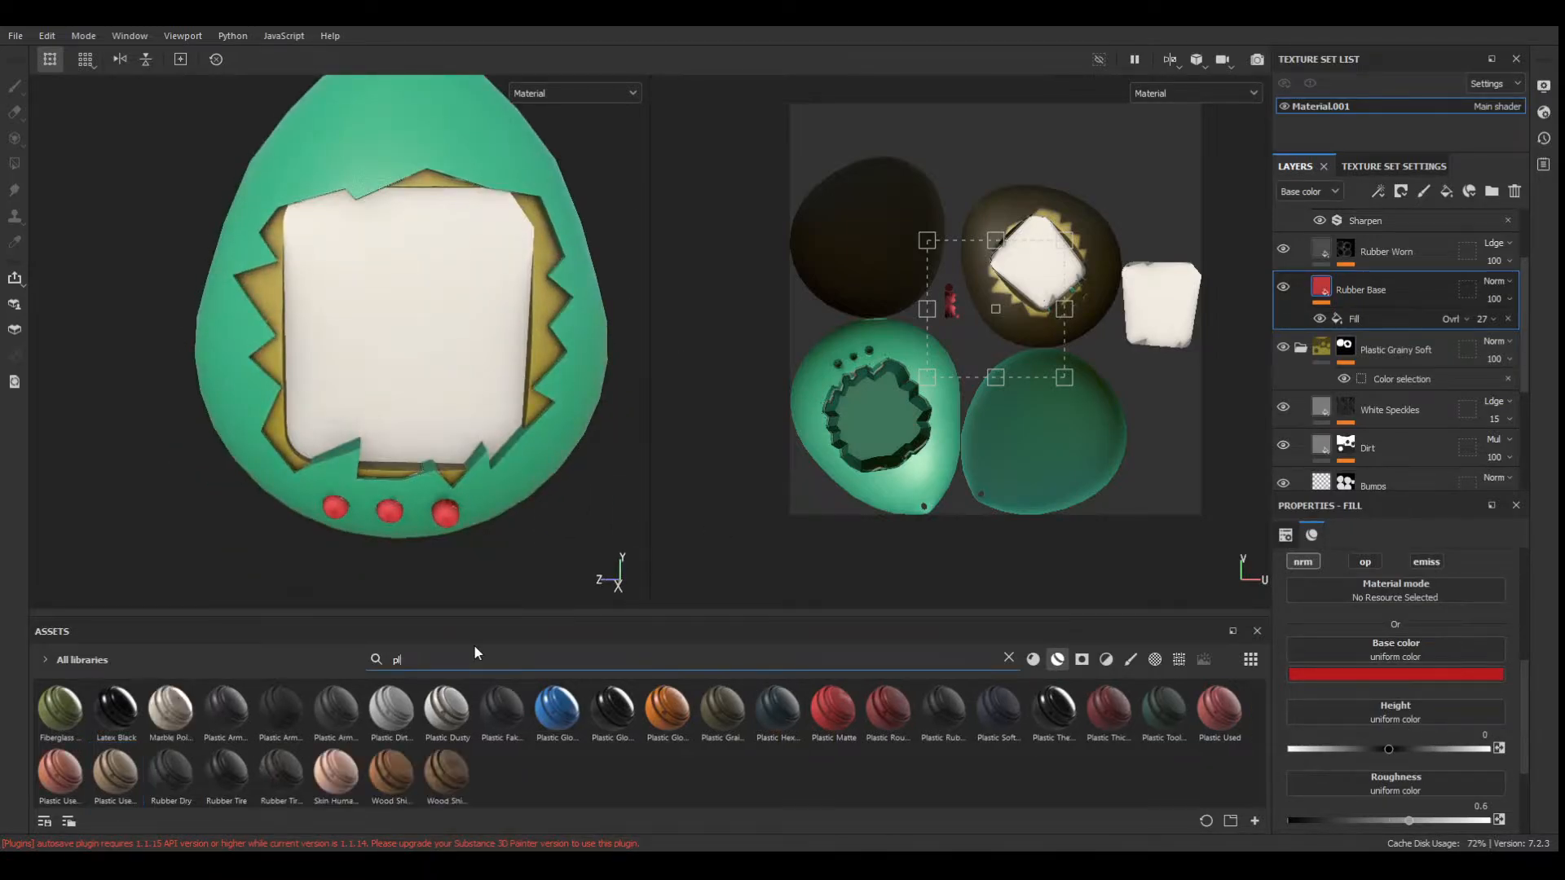
type("glass")
left_click_drag(171, 709, 841, 334)
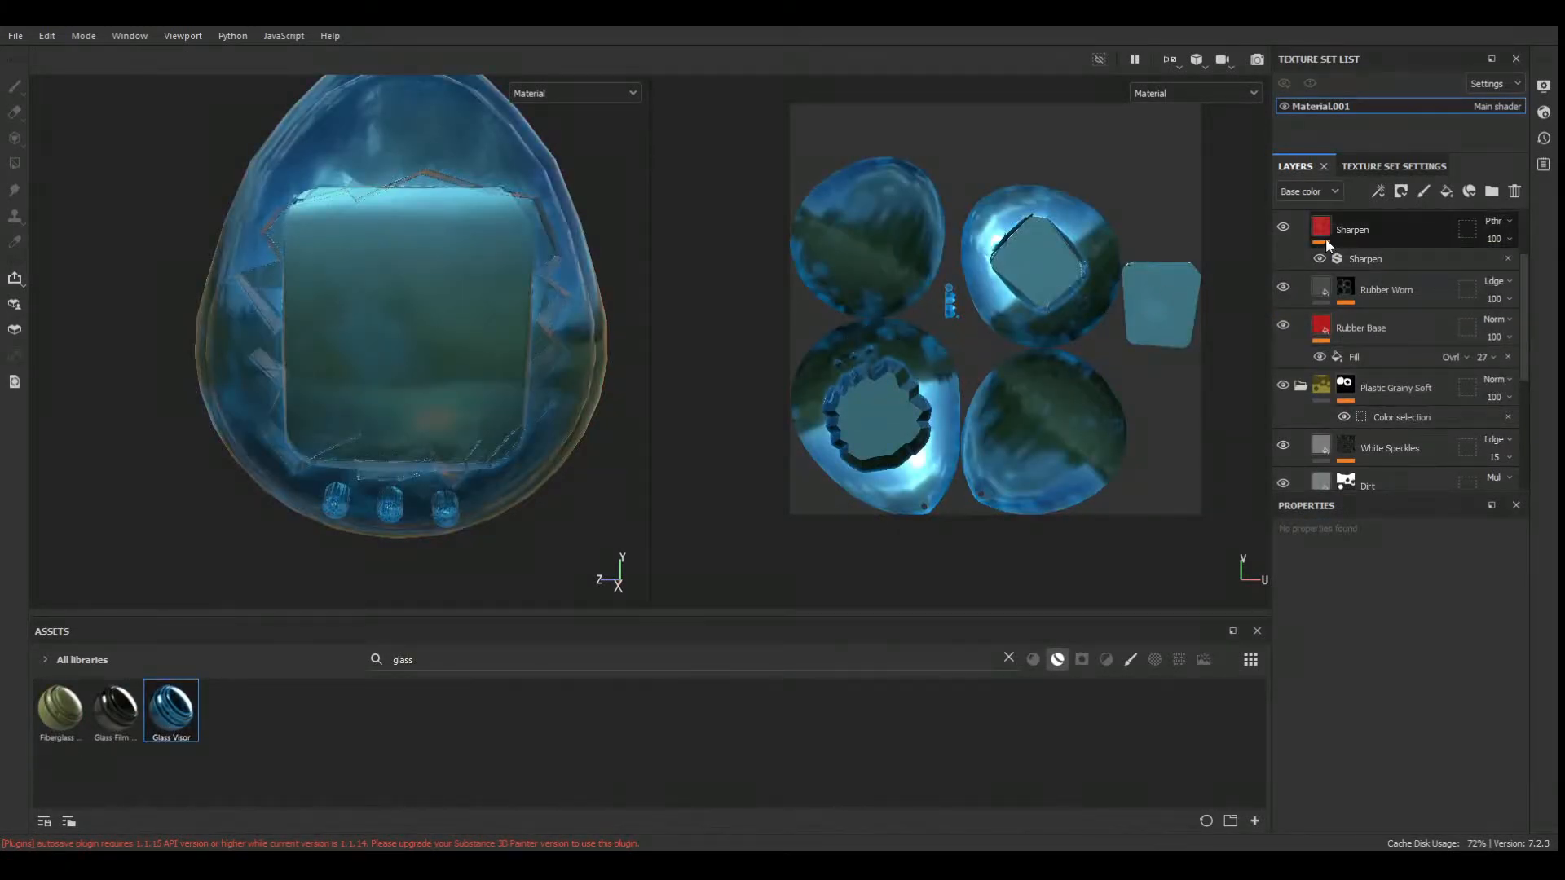
Limit the Glass Visor mask to the green ID color of the screen.
left_click(1487, 698)
left_click(428, 357)
scroll(428, 357, "down", 3)
left_click_drag(428, 357, 378, 376, "alt")
scroll(433, 348, "up", 2)
middle_click_drag(378, 377, 441, 415, "alt")
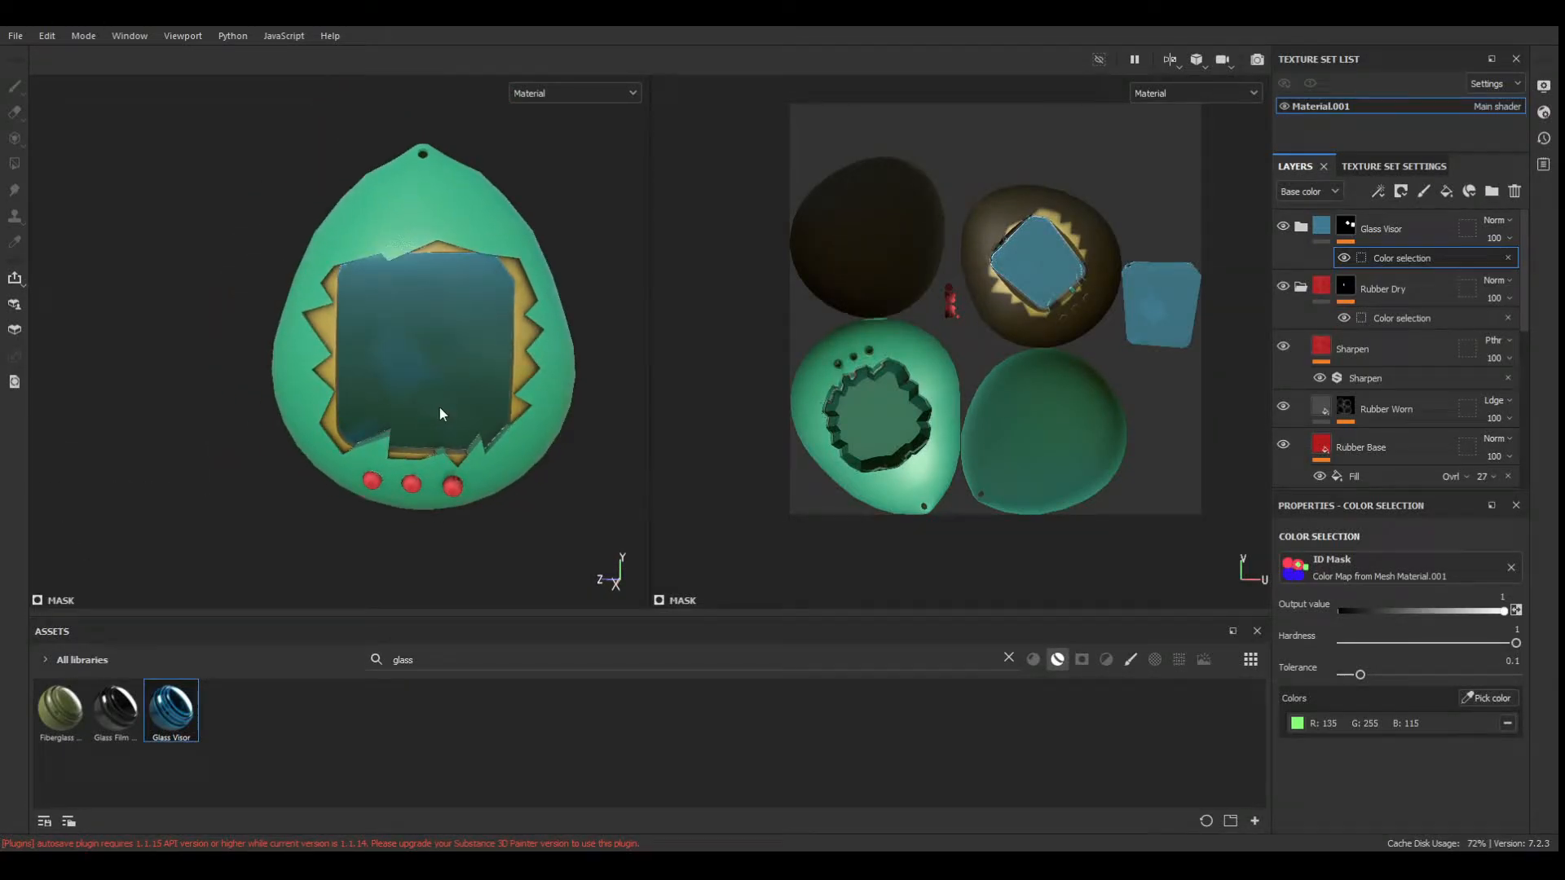
Collapse the expanded material groups, widen the 3D viewport and turn the model to show its back.
left_click(1303, 289)
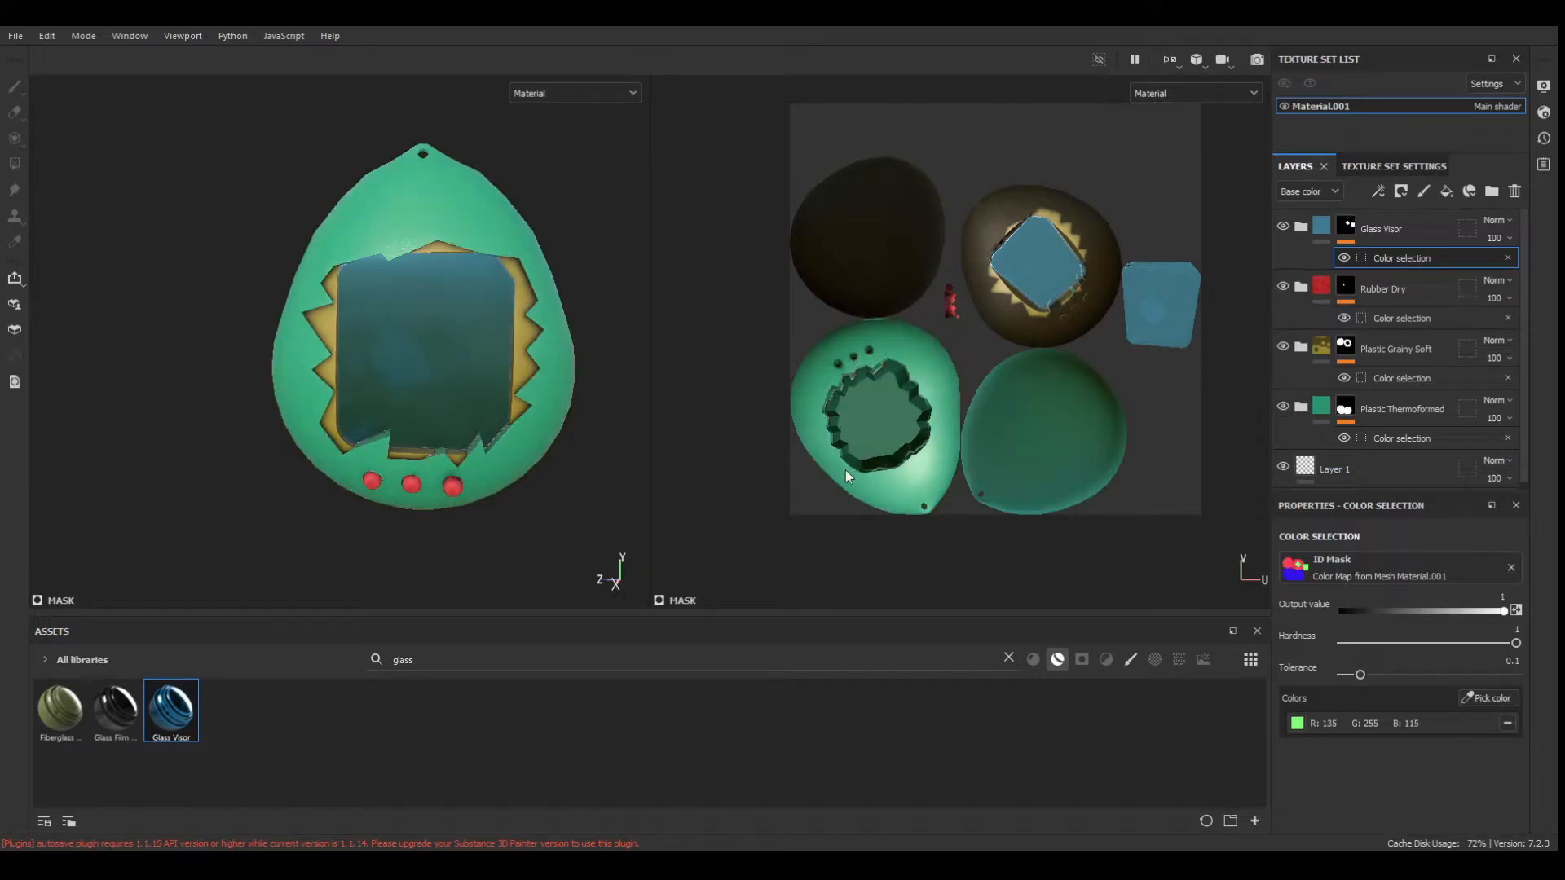
scroll(559, 354, "up", 3)
left_click_drag(356, 332, 623, 350, "alt")
middle_click_drag(263, 350, 426, 316, "alt")
left_click_drag(650, 288, 833, 294)
scroll(592, 278, "down", 2)
Clear the asset search, list the alphas and select Kyle Brush Presets alpha 3.
left_click(1009, 658)
left_click(1153, 661)
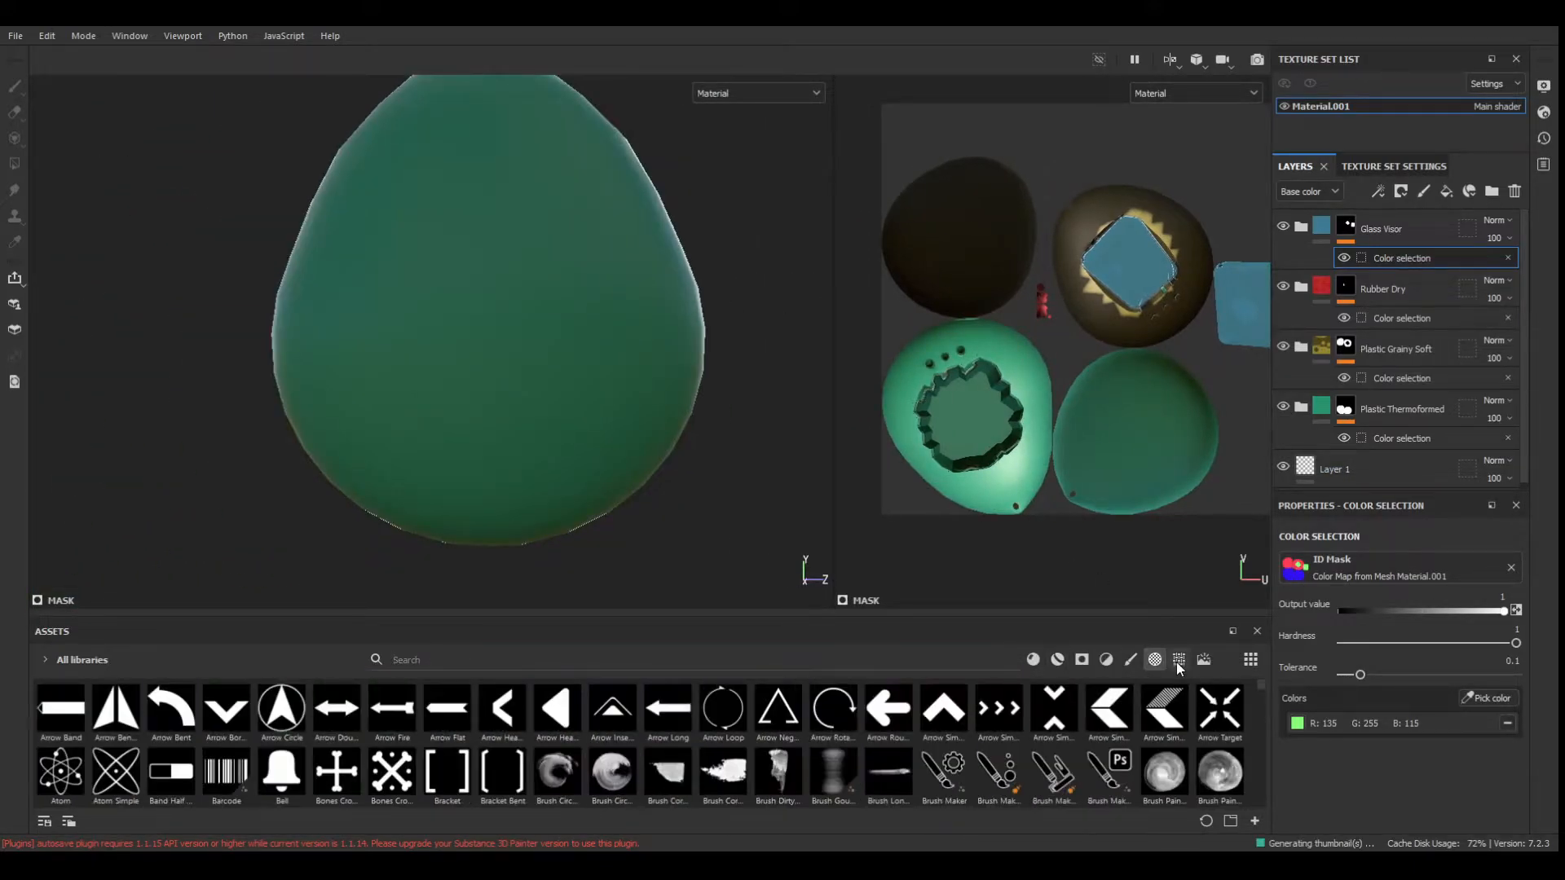
scroll(1034, 781, "down", 8)
left_click(943, 760)
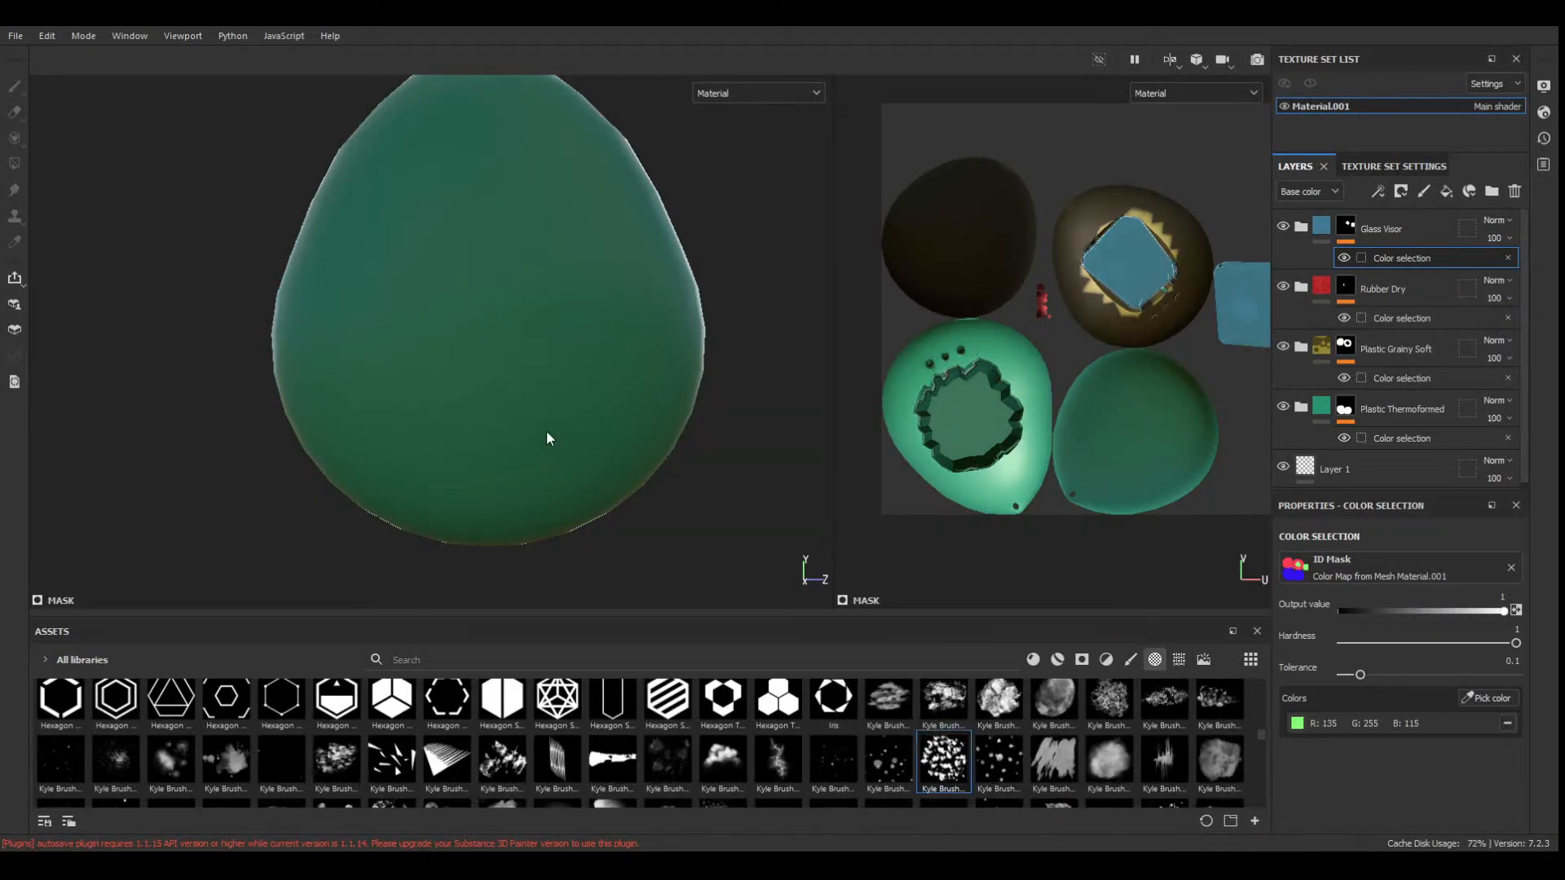
Add a paint layer above the Glass Visor material and try a brush stroke on the back of the shell.
left_click_drag(766, 632, 766, 632)
left_click(1423, 192)
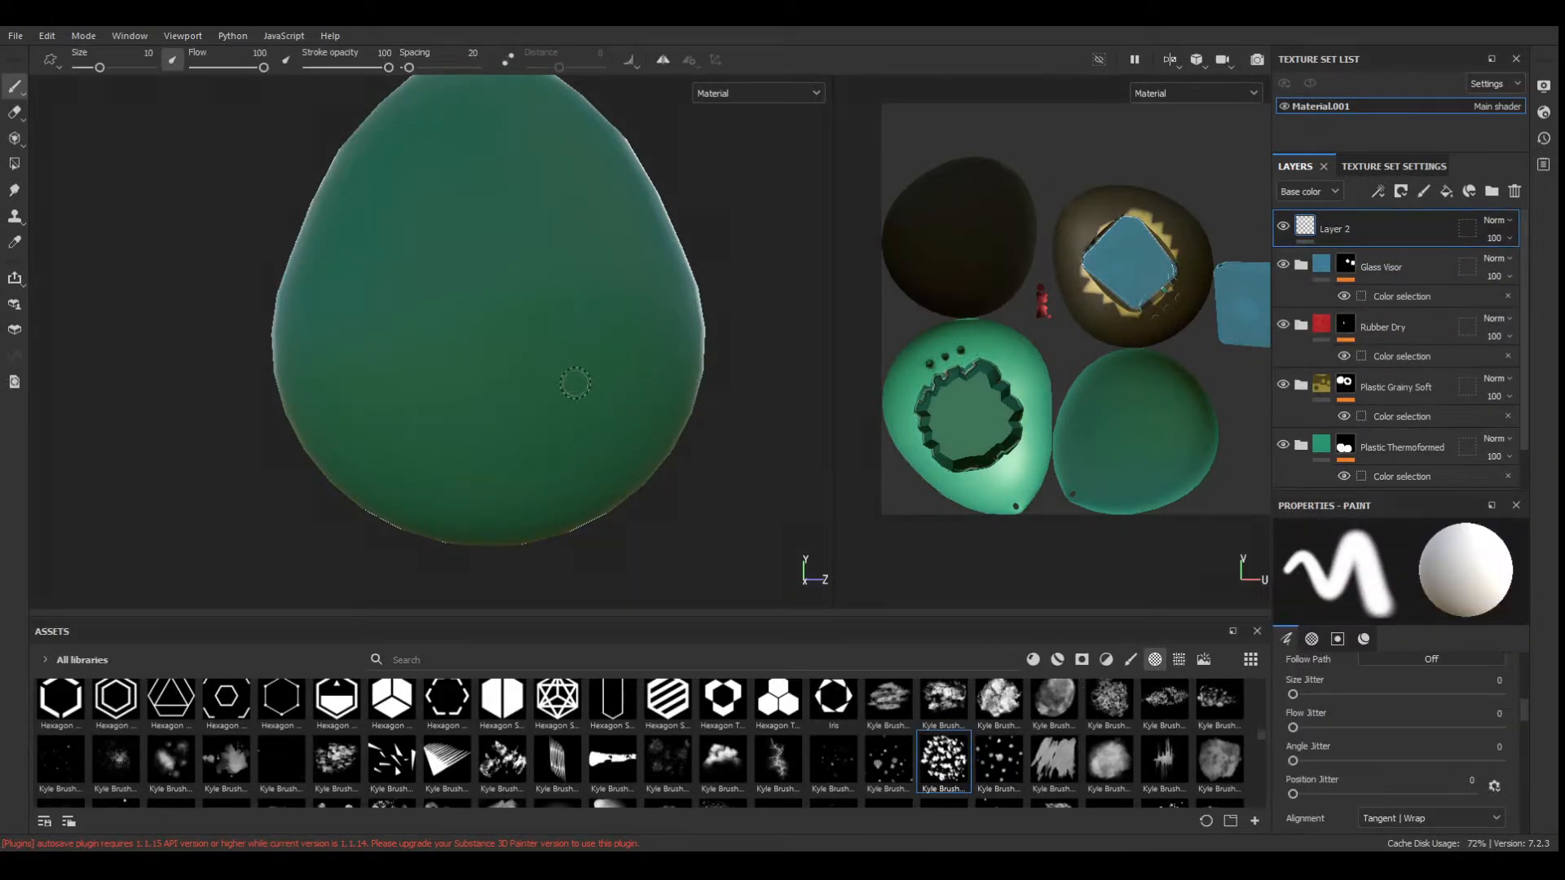
left_click_drag(574, 343, 493, 374)
key("ctrl+z")
Try Kyle Brush Presets alpha 3 as the brush's base color texture and remove it again.
scroll(1455, 713, "down", 6)
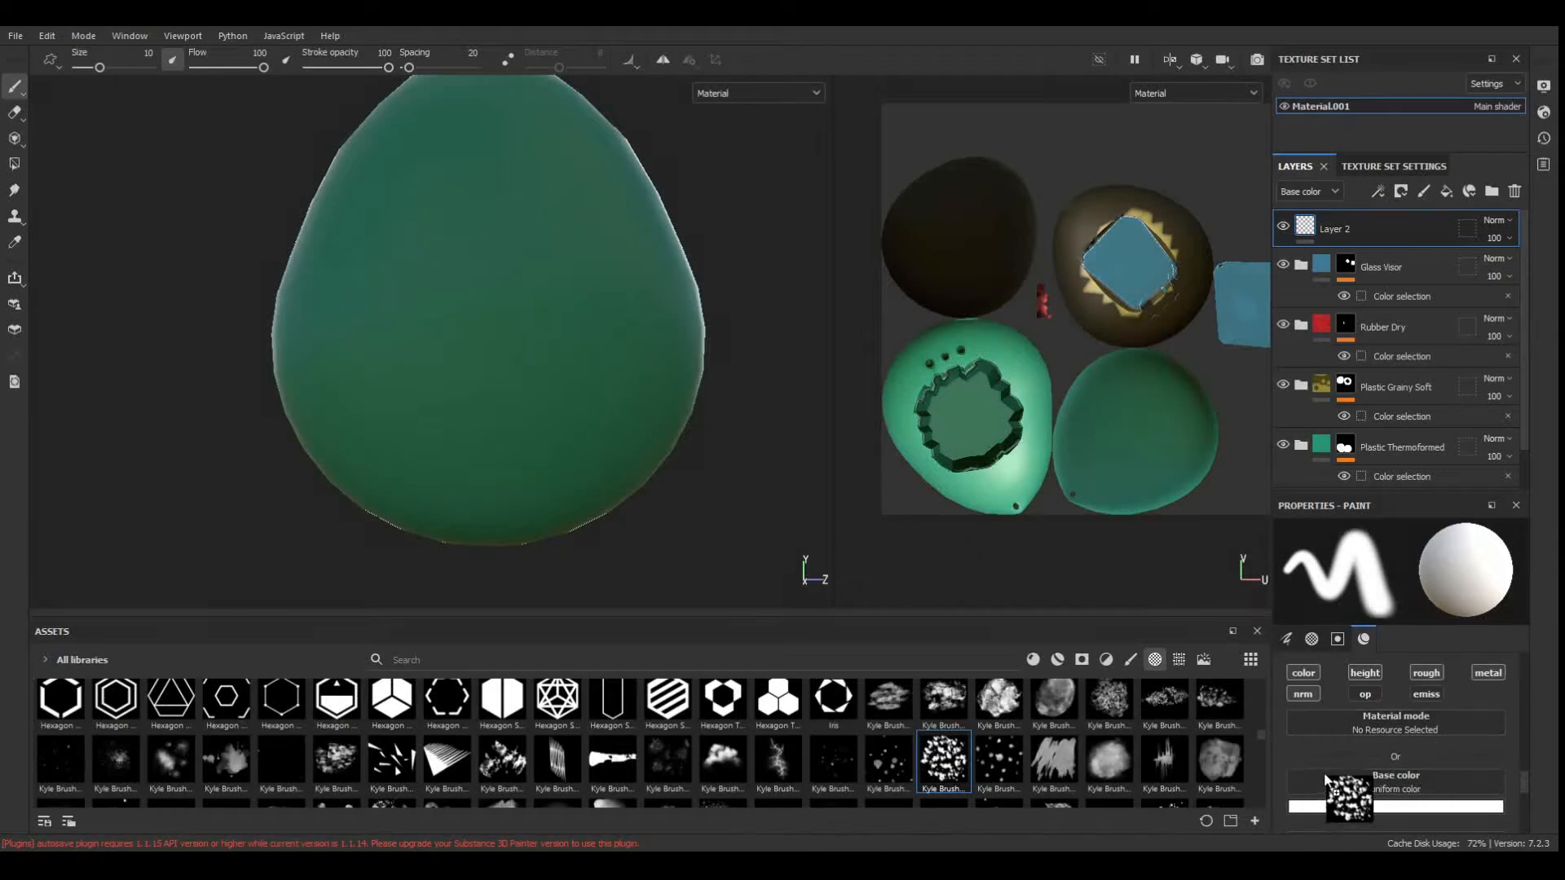
left_click_drag(1327, 783, 1327, 783)
scroll(634, 381, "up", 2)
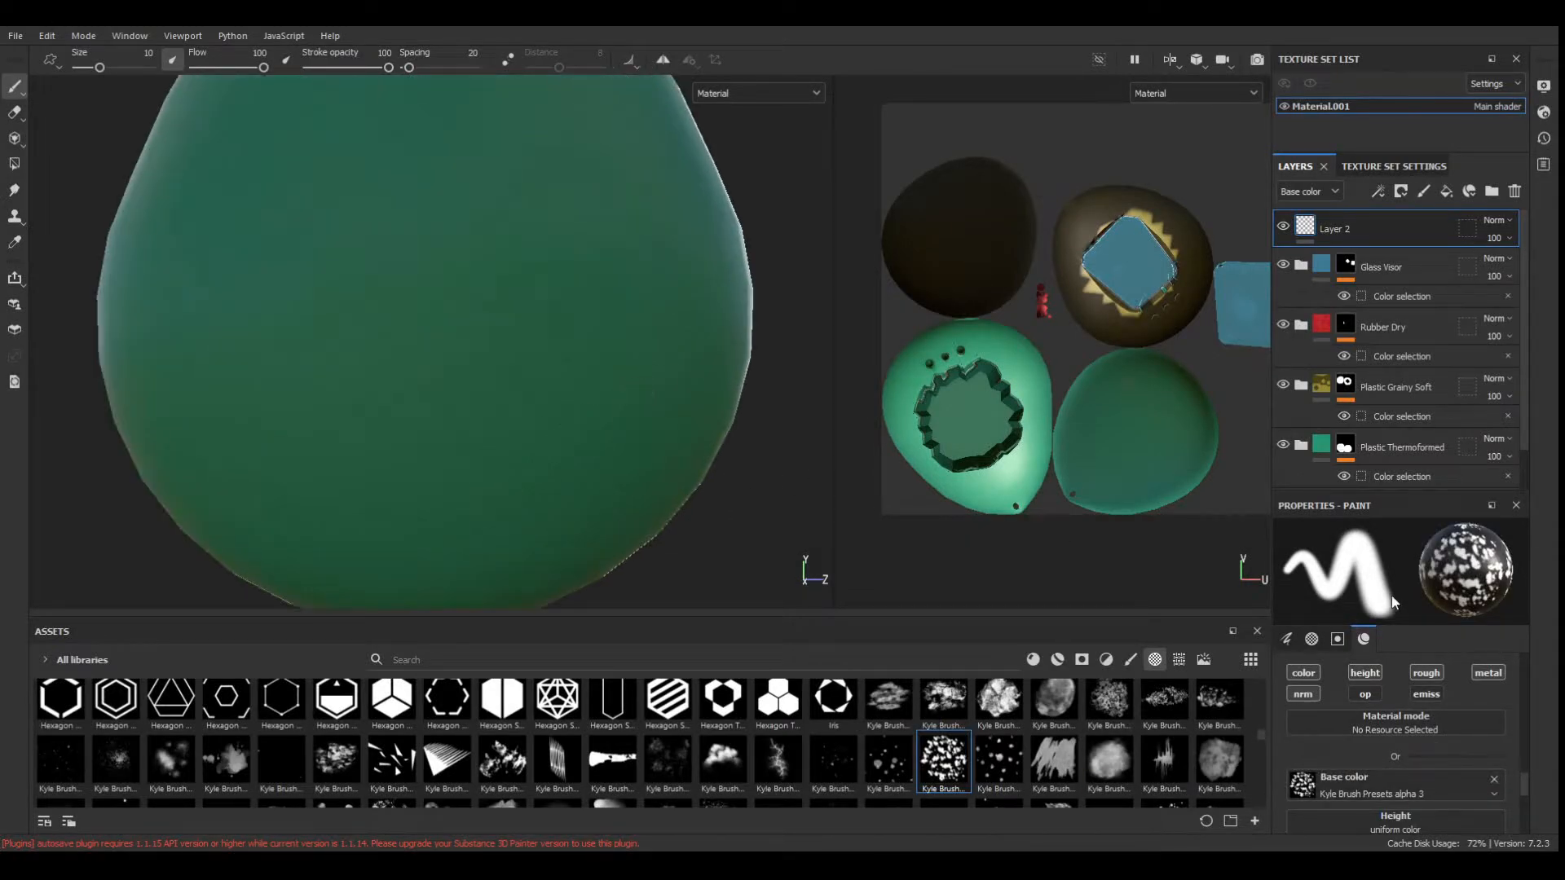
left_click(1494, 779)
Try the Water Drop alpha as the brush's base color texture.
scroll(1101, 744, "down", 10)
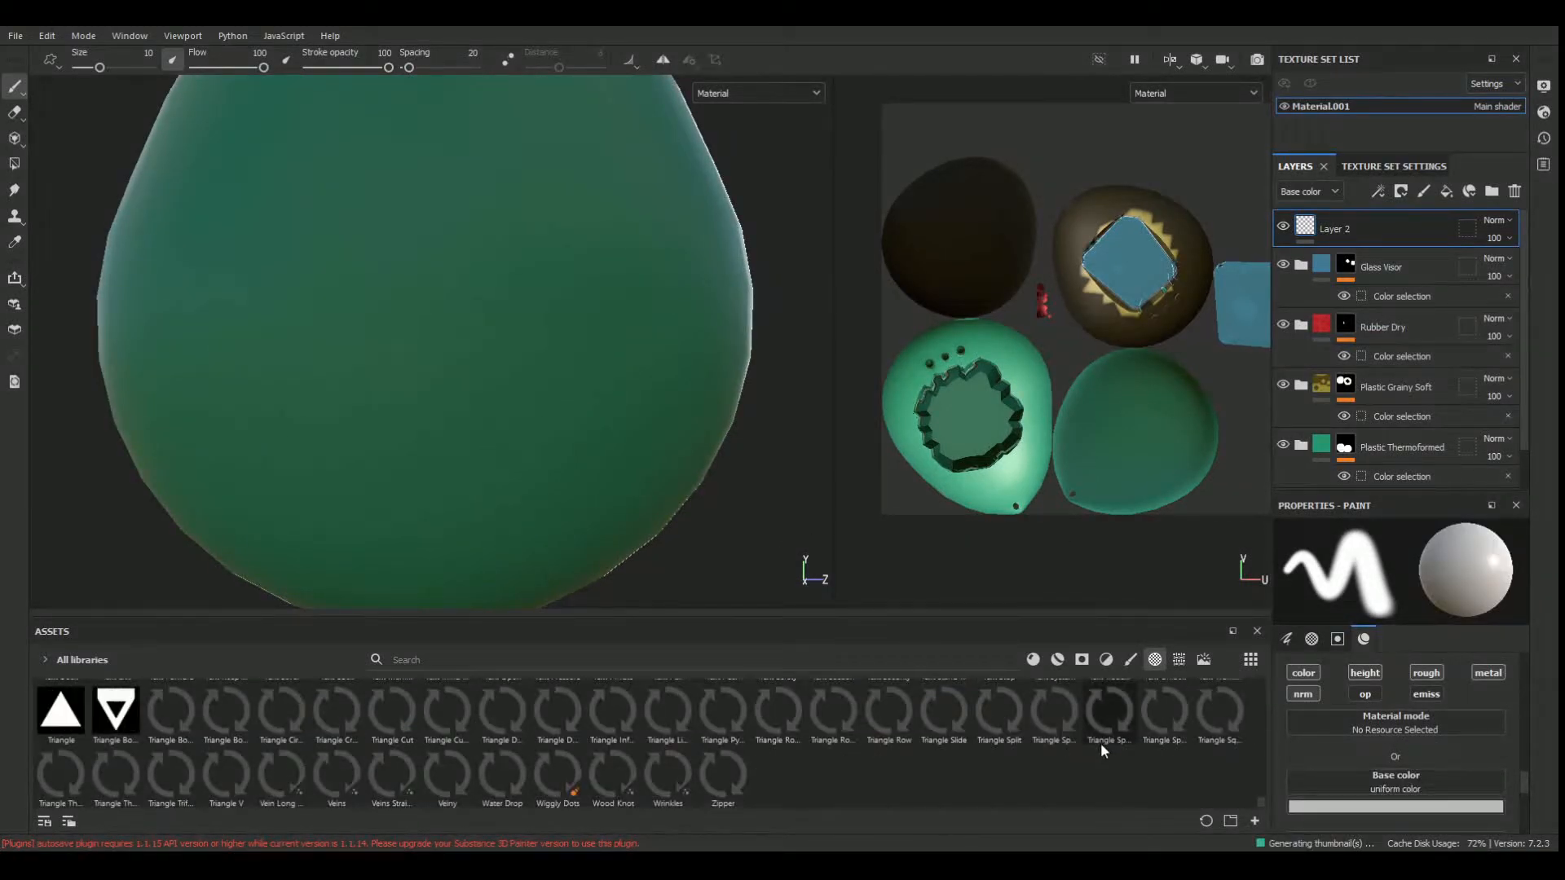
left_click_drag(512, 789, 1396, 775)
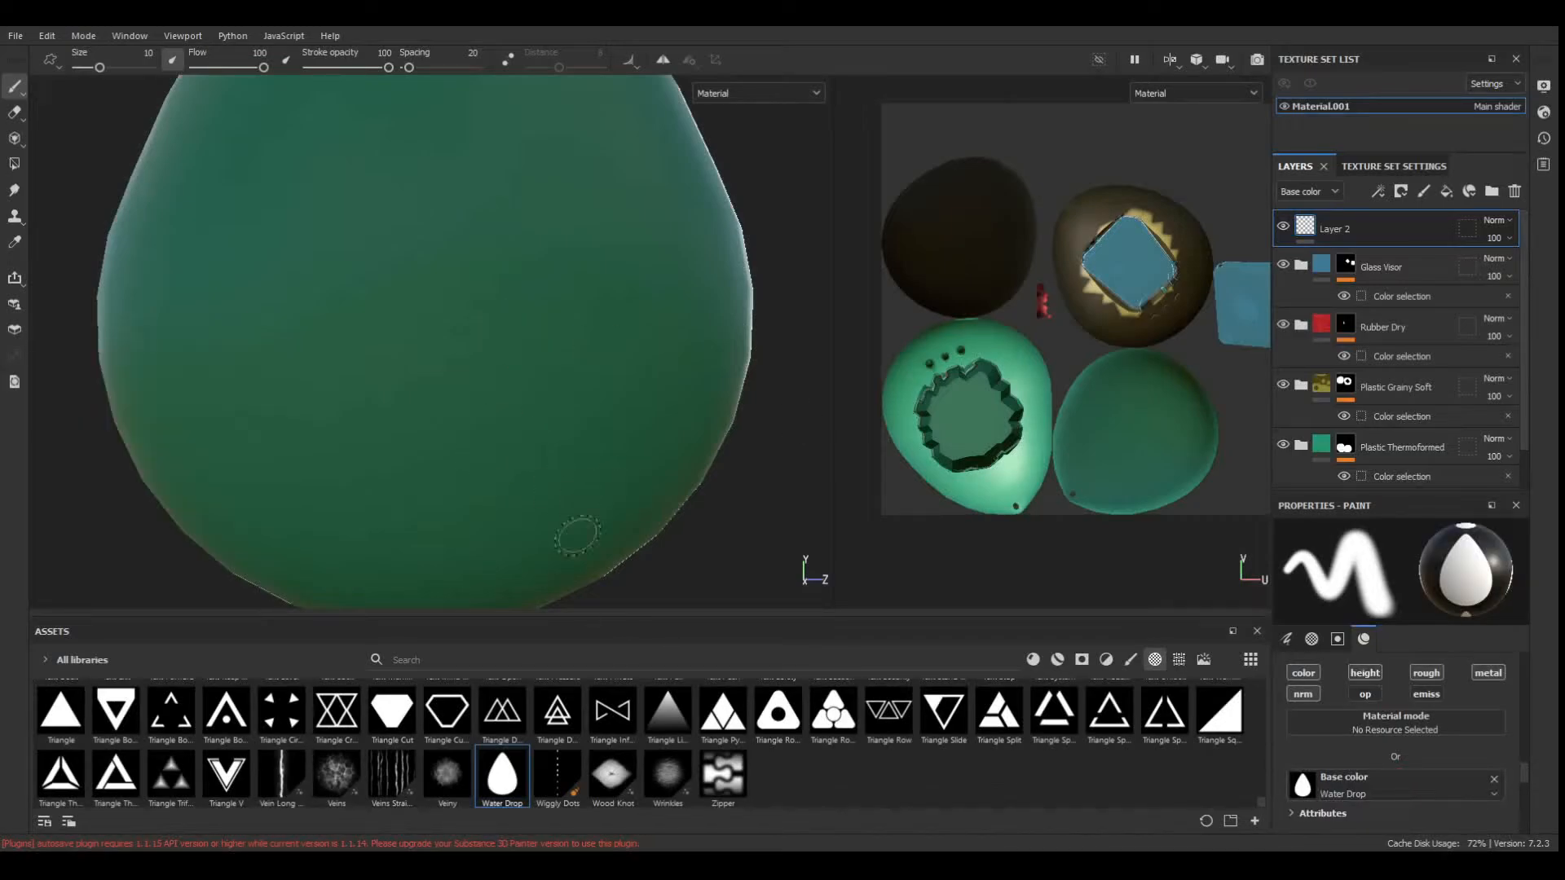
Load the Spray Color brush preset and try a stroke on the back of the shell.
left_click(1131, 659)
left_click(556, 774)
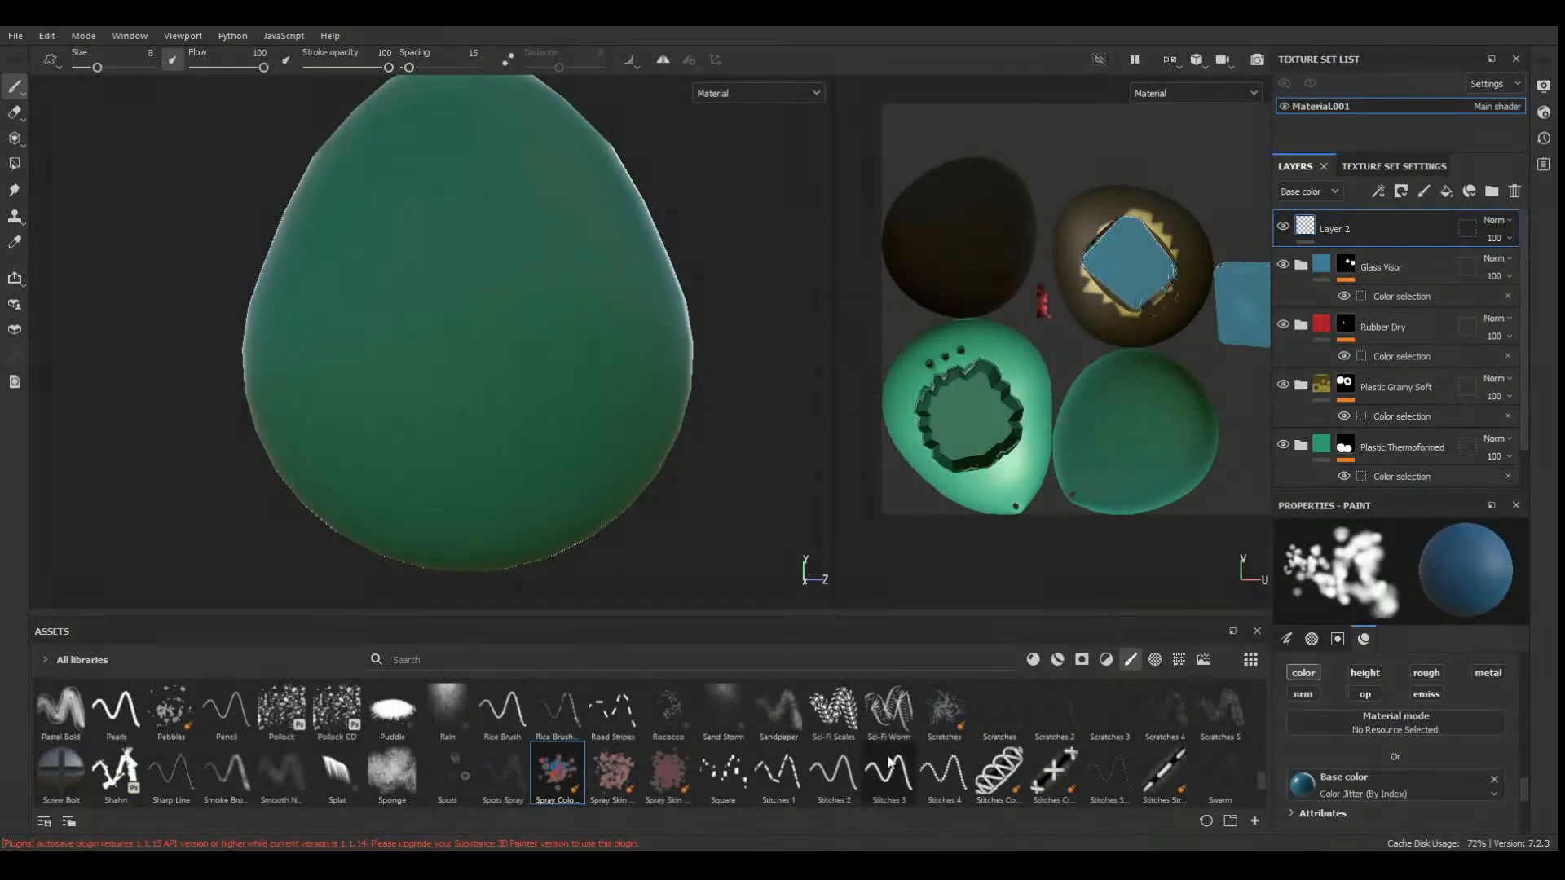
scroll(1342, 773, "down", 2)
scroll(1334, 775, "up", 4)
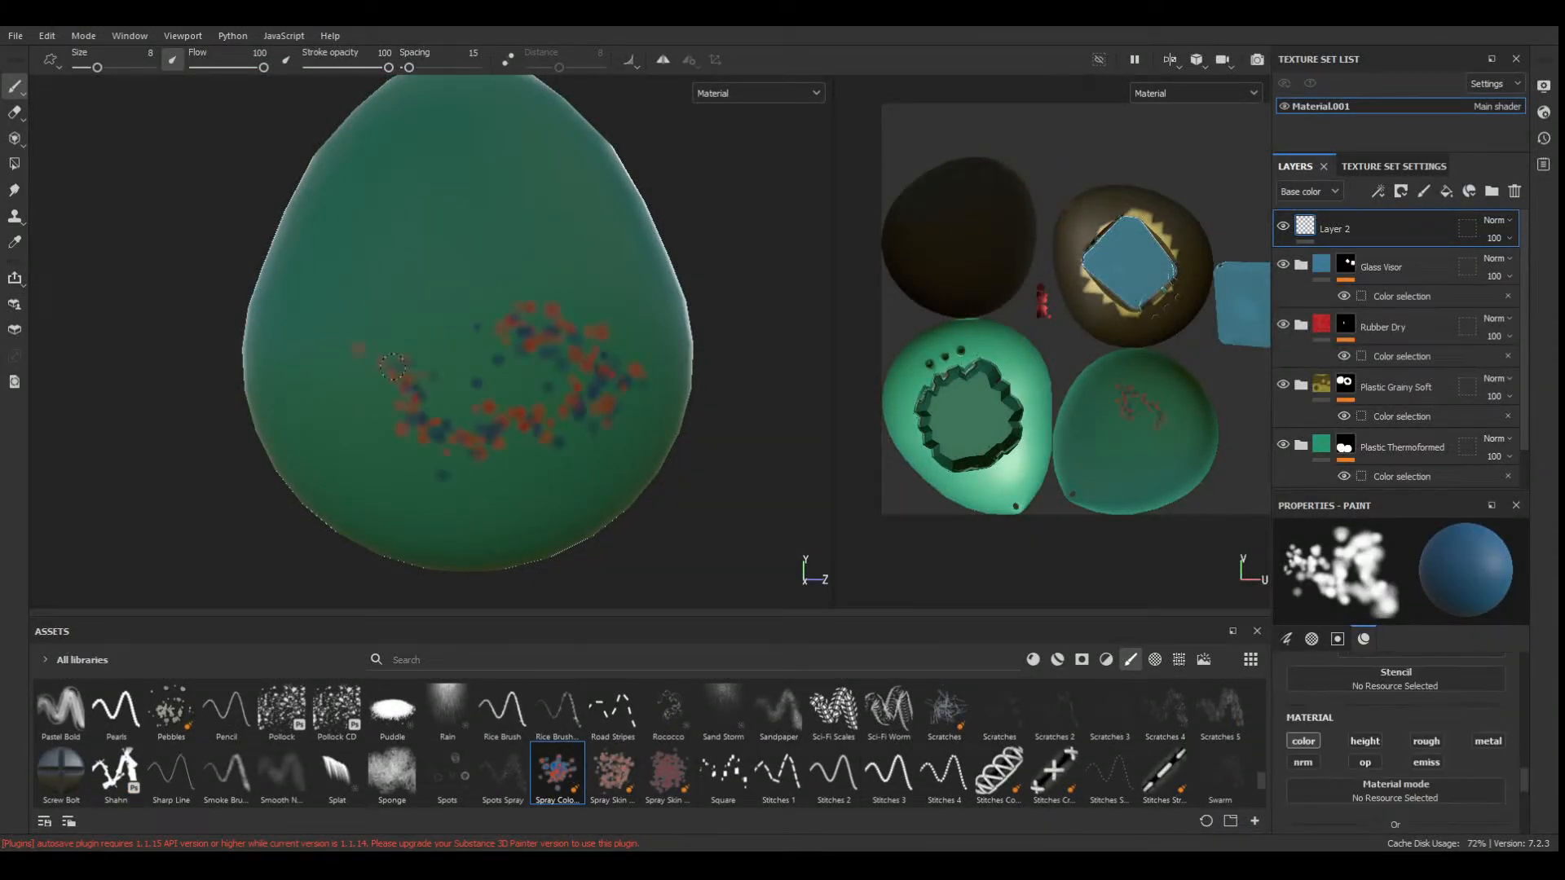
mouse_move(486, 367)
left_mouse_down("alt")
mouse_move(351, 309)
mouse_move(522, 351)
left_mouse_up("alt")
Set the spray brush's Color 1 to yellow and Color 2 to pink, and enlarge the brush to size 23.66.
scroll(1415, 741, "up", 3)
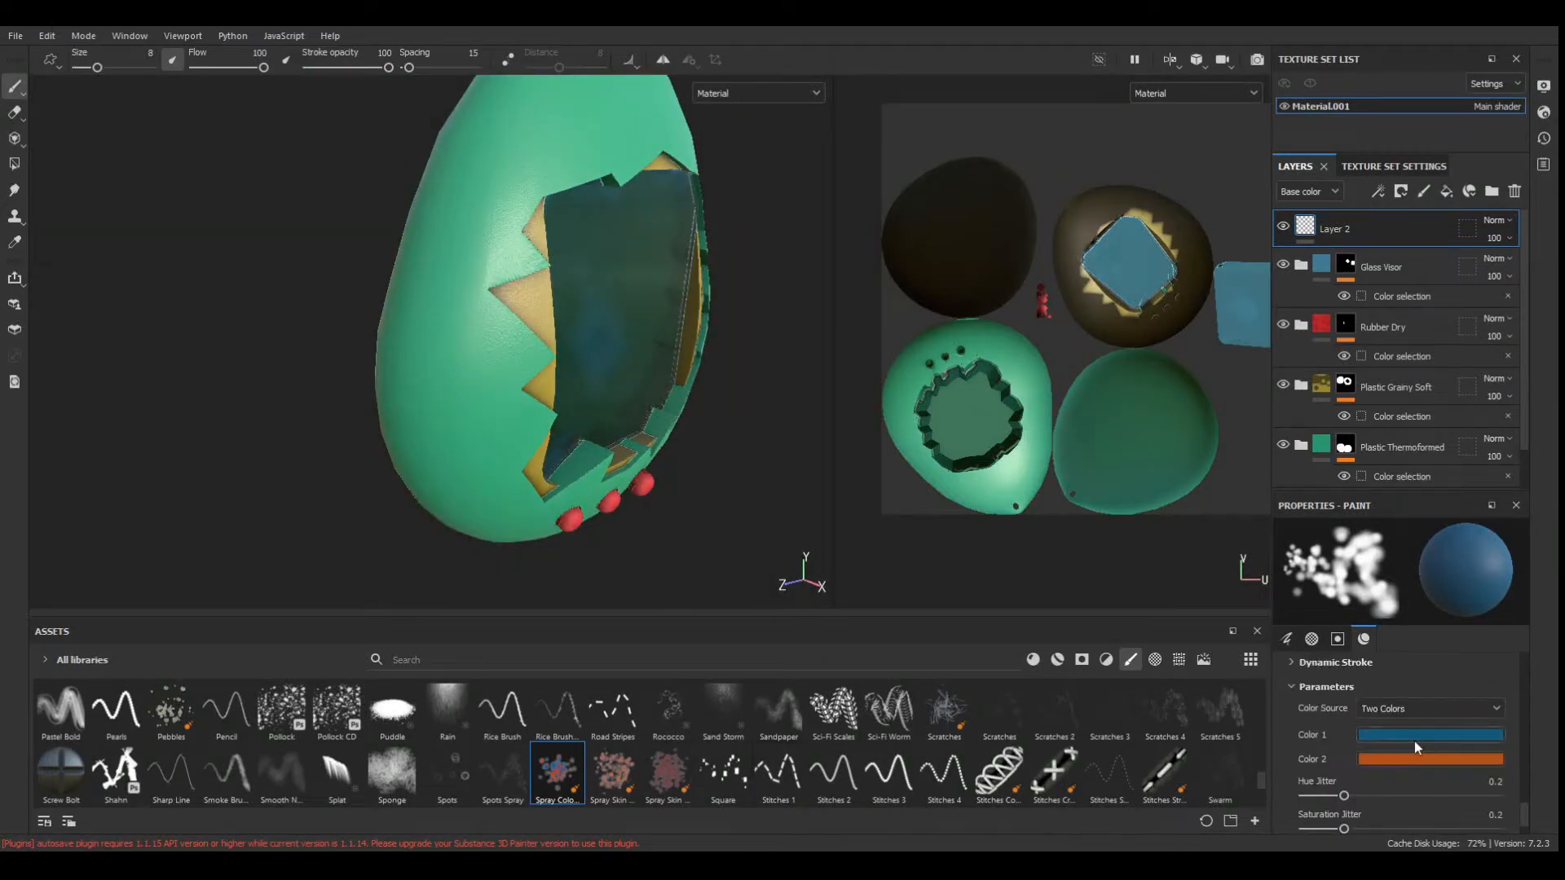
left_click(1387, 741)
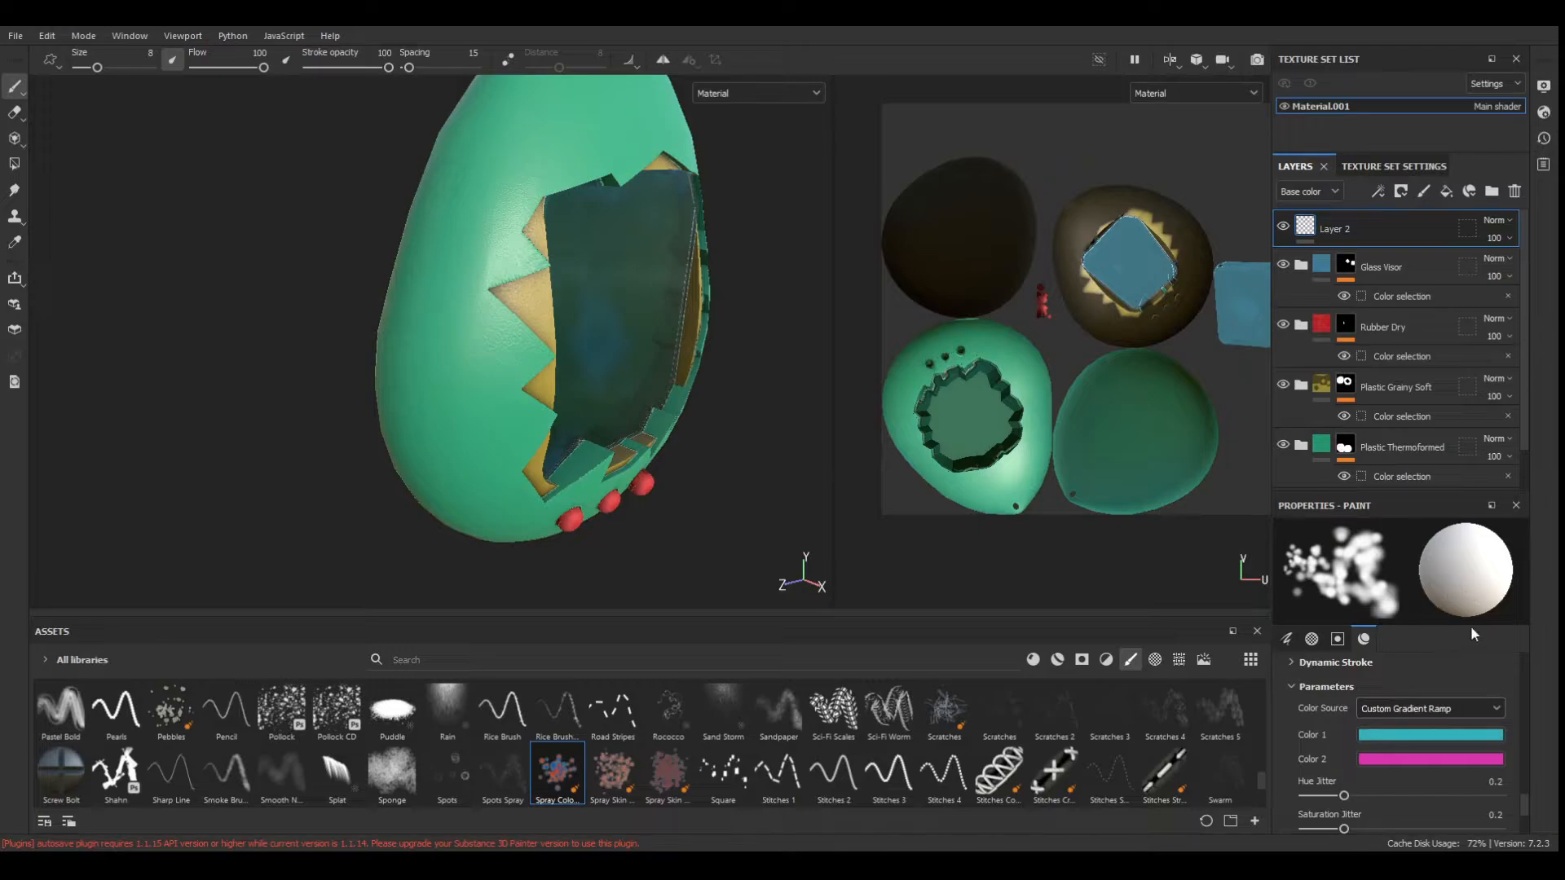
left_click_drag(1471, 627, 1389, 577)
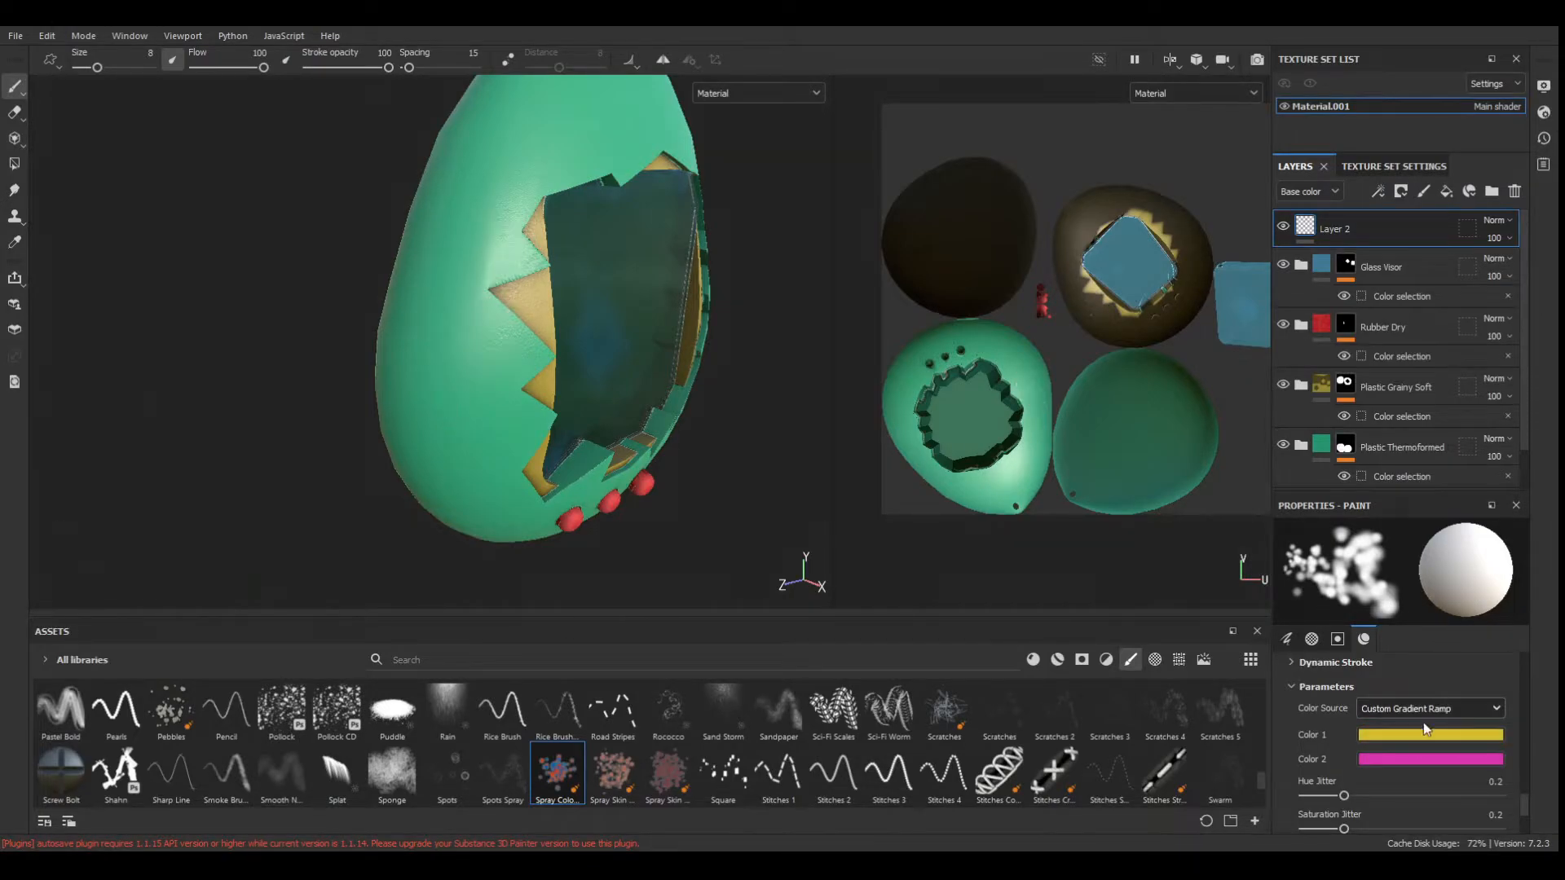
scroll(1421, 714, "down", 5)
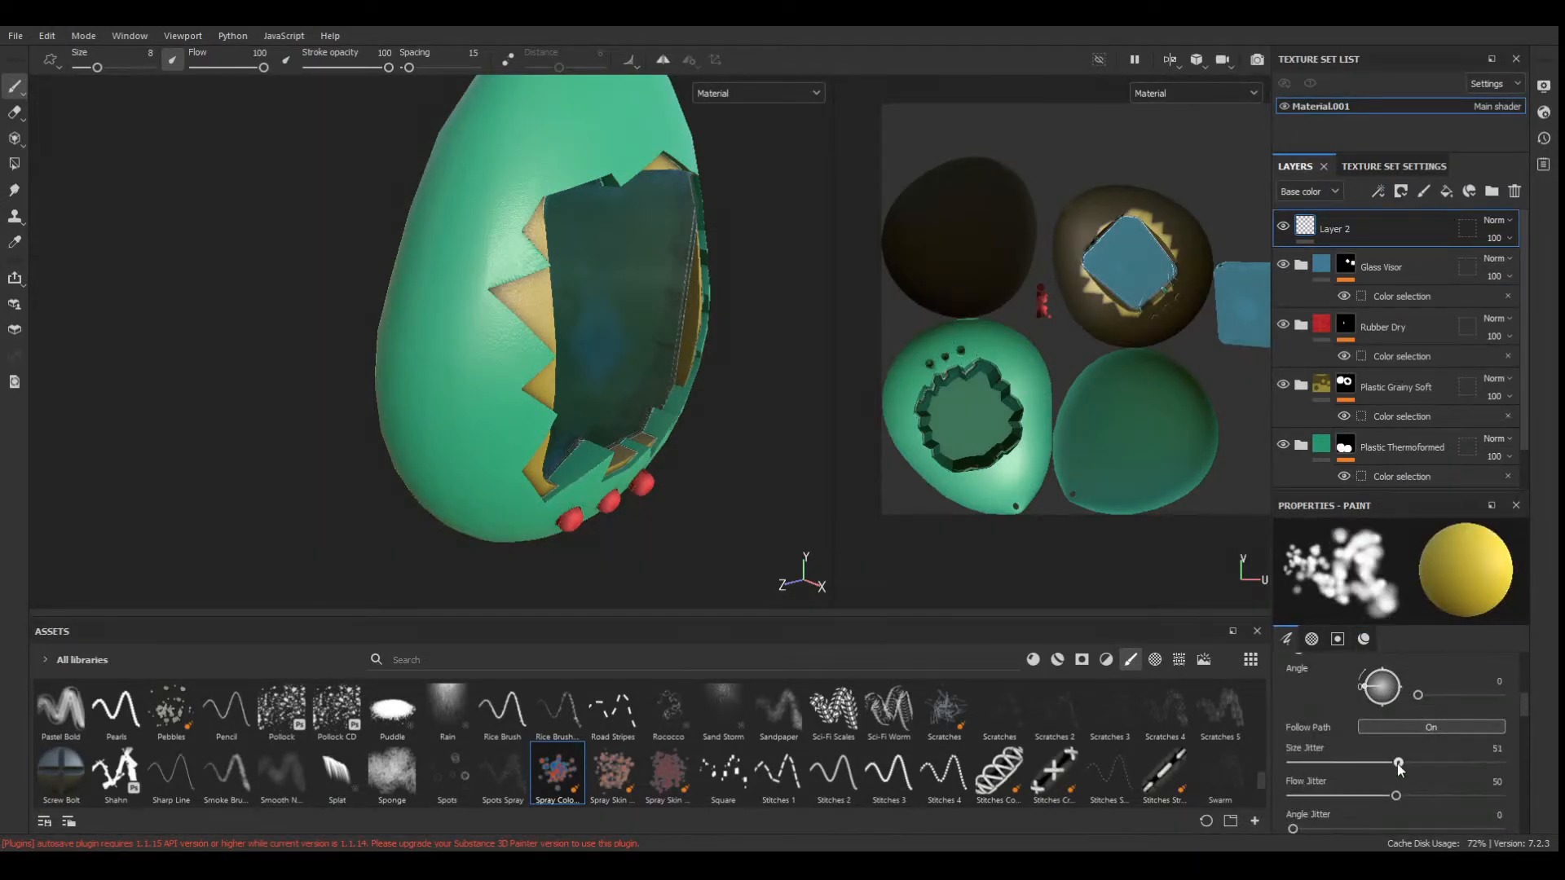
scroll(1399, 768, "up", 5)
left_click_drag(1355, 699, 1387, 698)
Spray yellow and pink spots on the shell's side and above the screen, and undo the last two strokes.
left_click_drag(493, 286, 399, 350)
scroll(400, 343, "down", 2)
middle_click_drag(399, 343, 342, 312, "alt")
left_click_drag(456, 327, 383, 322, "alt")
left_click_drag(563, 143, 385, 148)
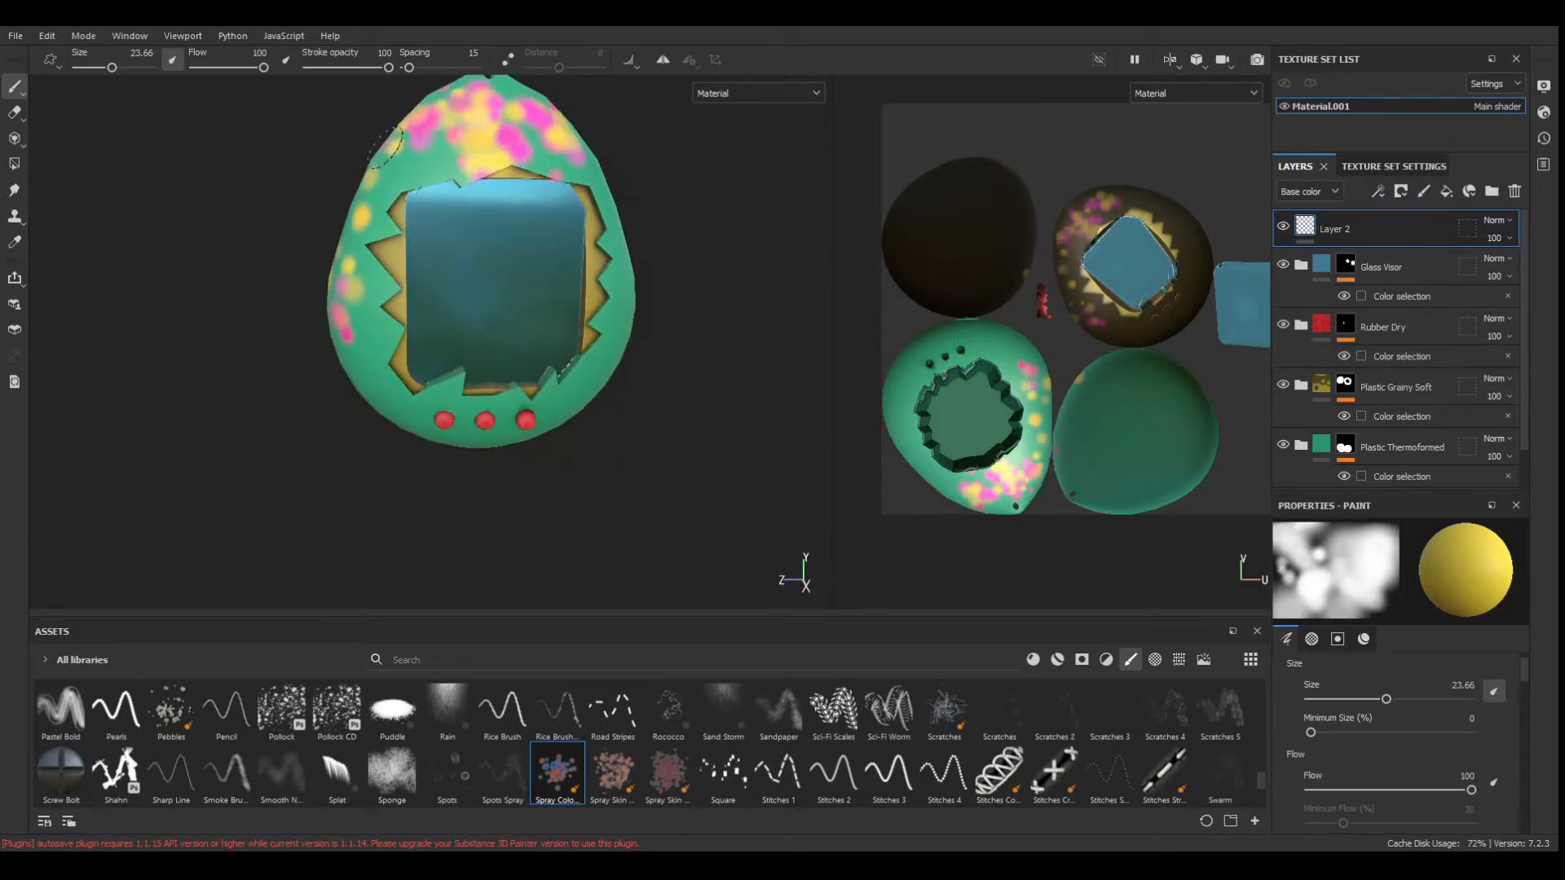
key("ctrl+z")
key("ctrl+z")
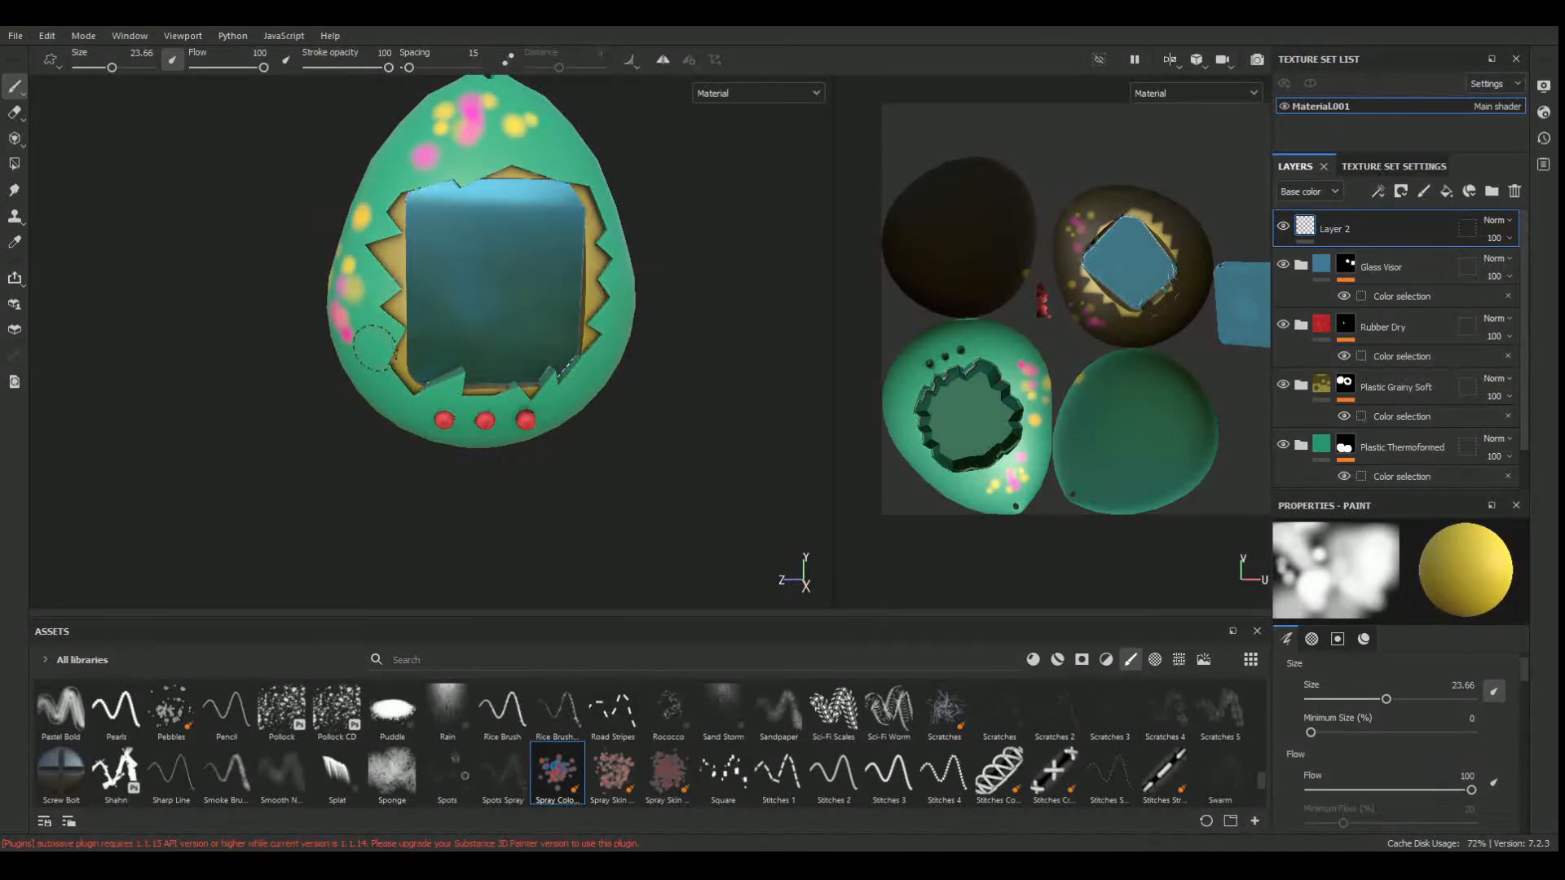
Spray yellow and pink spots along the shell's side and across its back.
left_click_drag(375, 348, 521, 338, "alt")
left_click(416, 371)
left_click_drag(384, 301, 697, 289, "alt")
left_click_drag(273, 228, 279, 322)
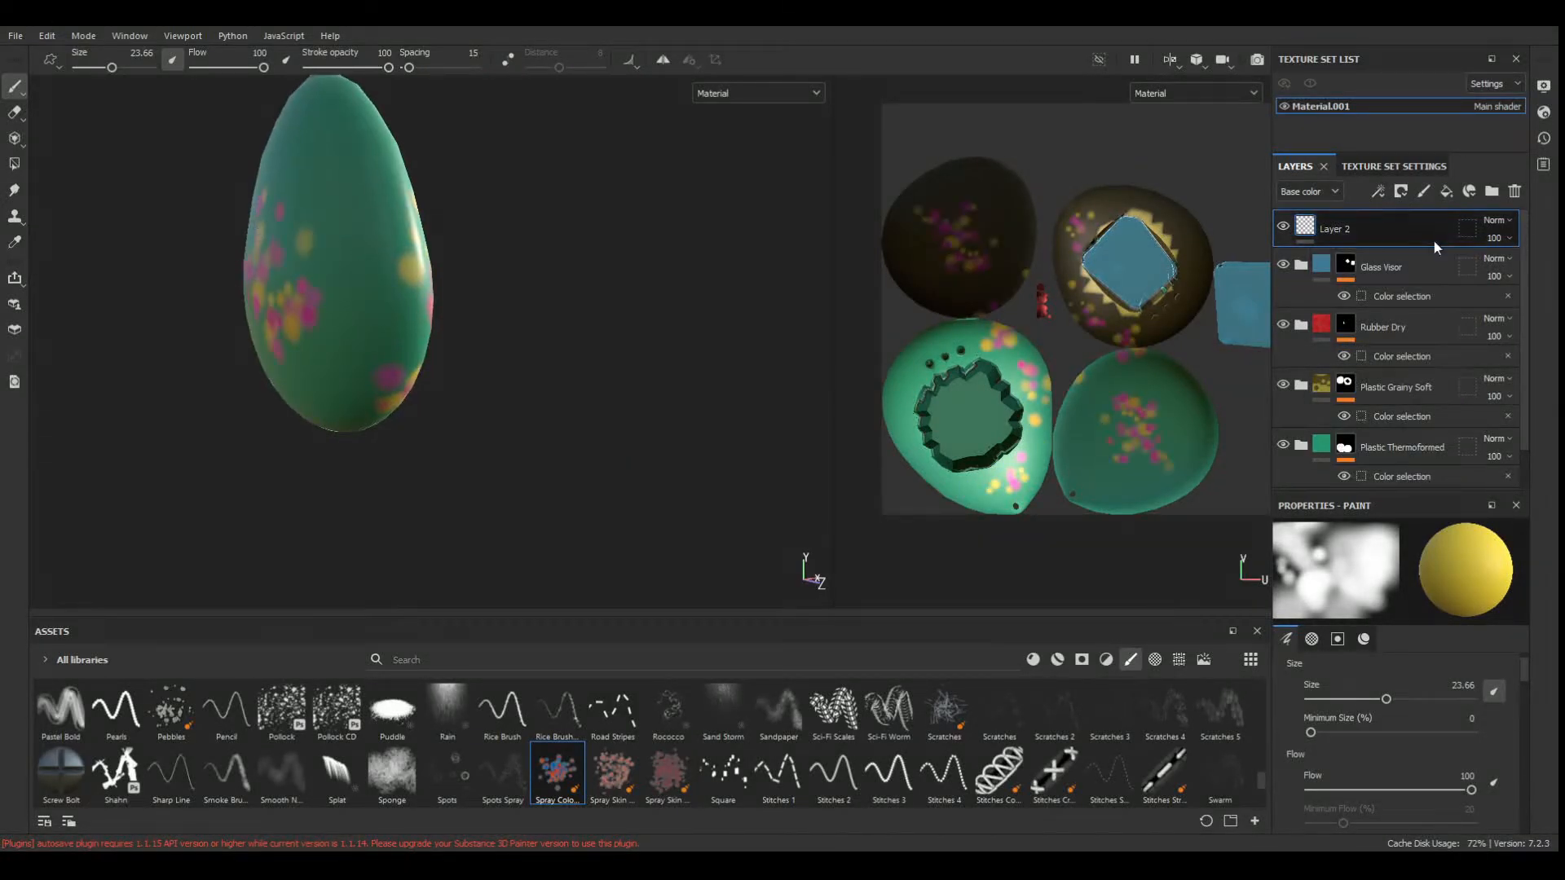
Mask Layer 2 with a color selection that picks the green shell's ID color.
left_click(1427, 270)
left_click(1471, 695)
left_click(369, 280)
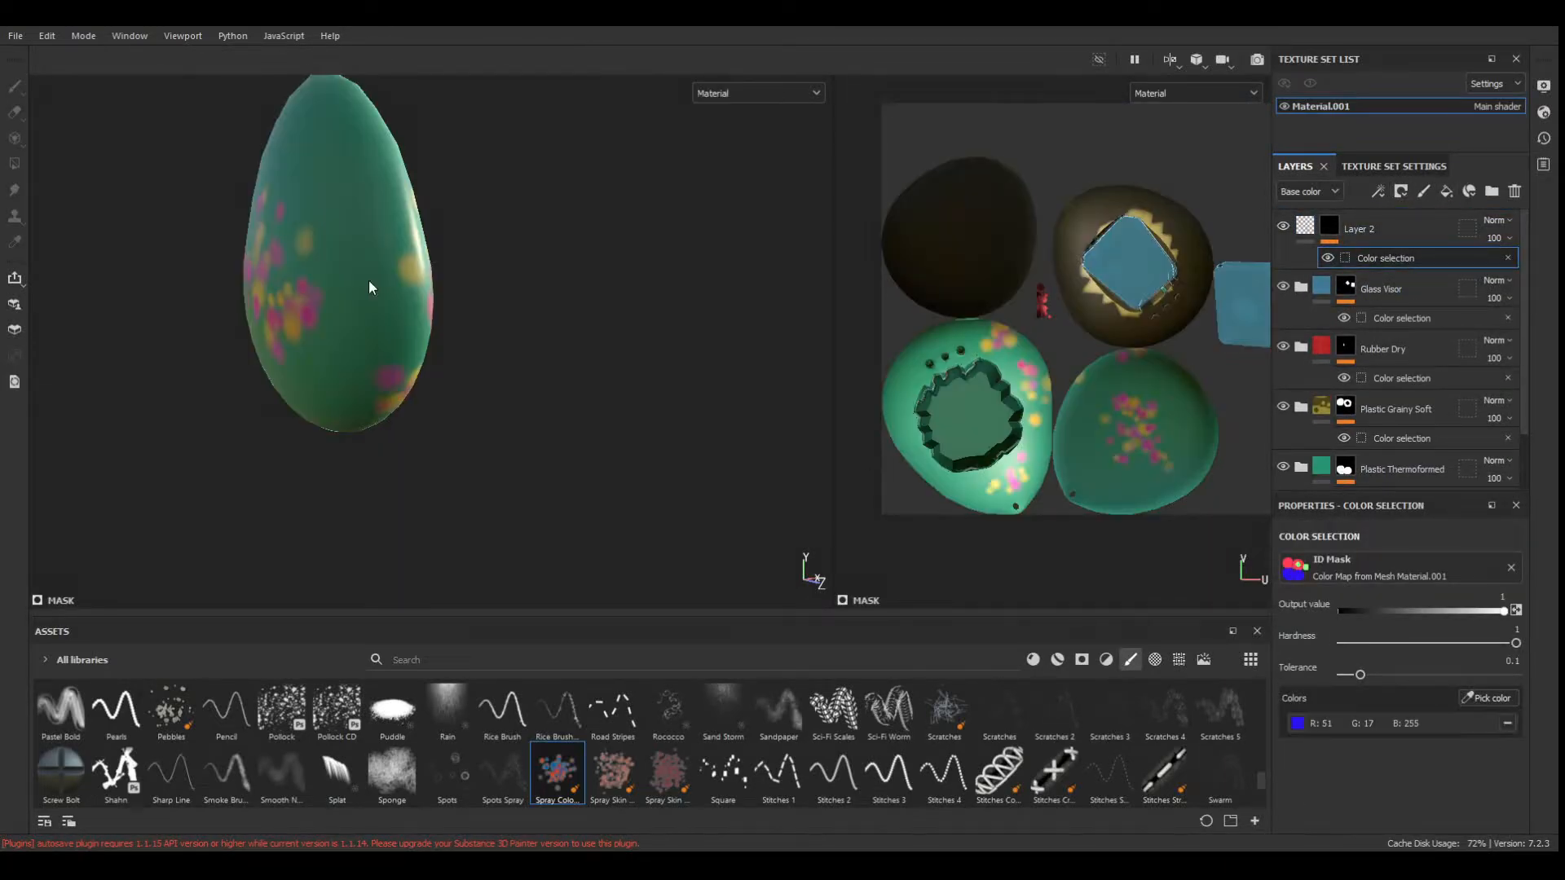
left_click_drag(368, 281, 136, 373, "alt")
middle_click_drag(136, 374, 411, 399, "alt")
left_click(422, 443)
Switch from the mask back to Layer 2's paint content, try a spray stroke on the shell's side and undo it.
left_click(1329, 228)
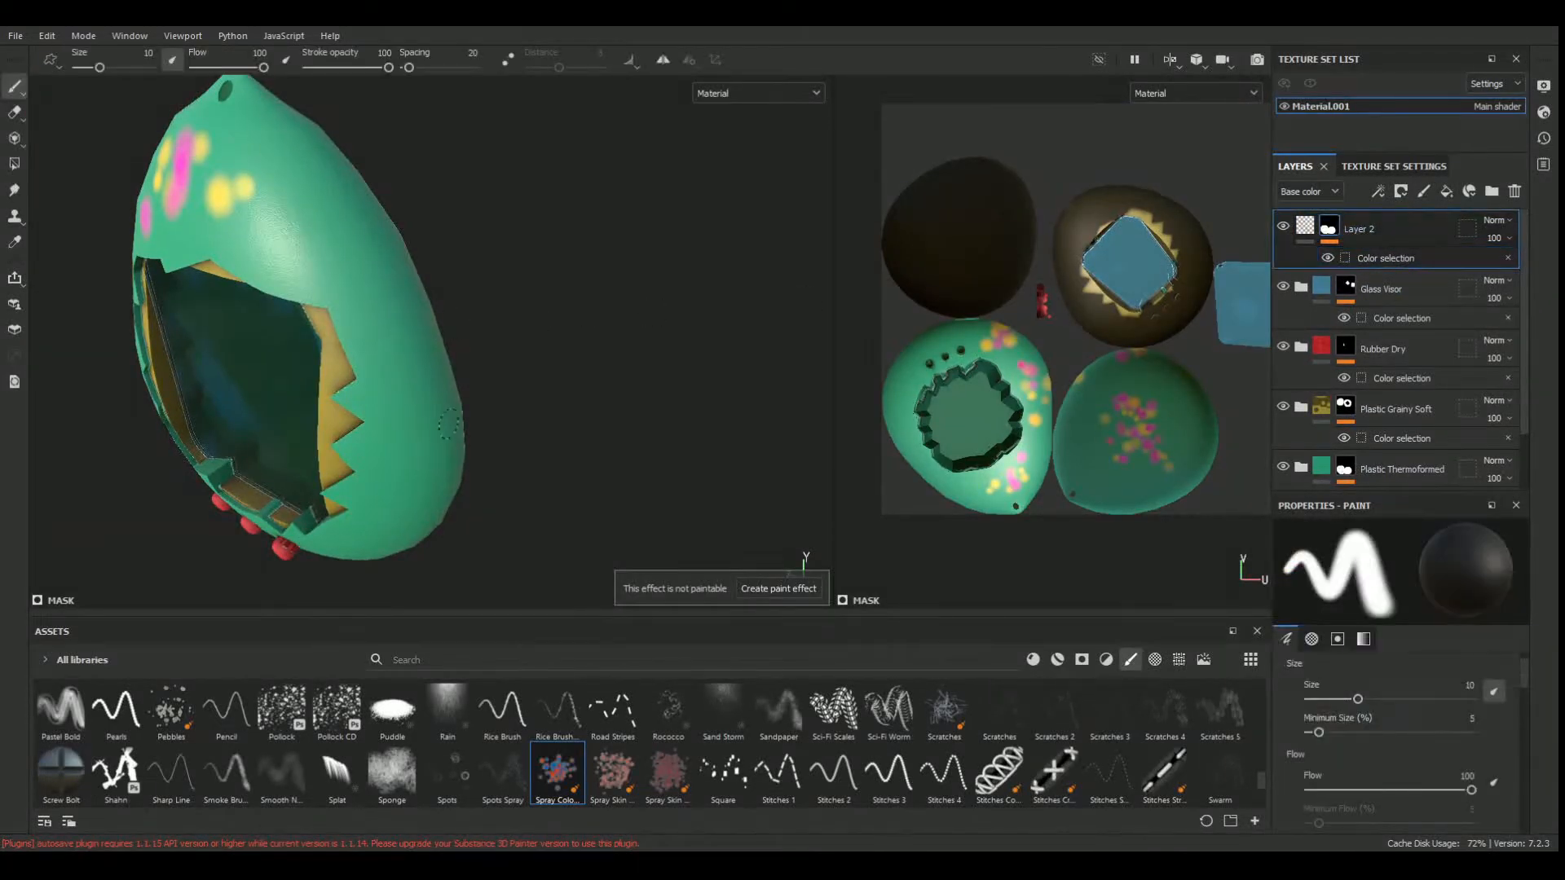
left_click(1358, 258)
left_click(1329, 229)
left_click(1305, 226)
mouse_move(326, 191)
left_mouse_down()
mouse_move(379, 302)
mouse_move(391, 513)
left_mouse_up()
middle_click_drag(391, 424, 343, 316, "alt")
key("ctrl+z")
Set the spray's Color 1 to purple with Two Colors as source, and spray purple and pink spots beside the screen.
scroll(1442, 693, "down", 4)
scroll(1443, 693, "down", 5)
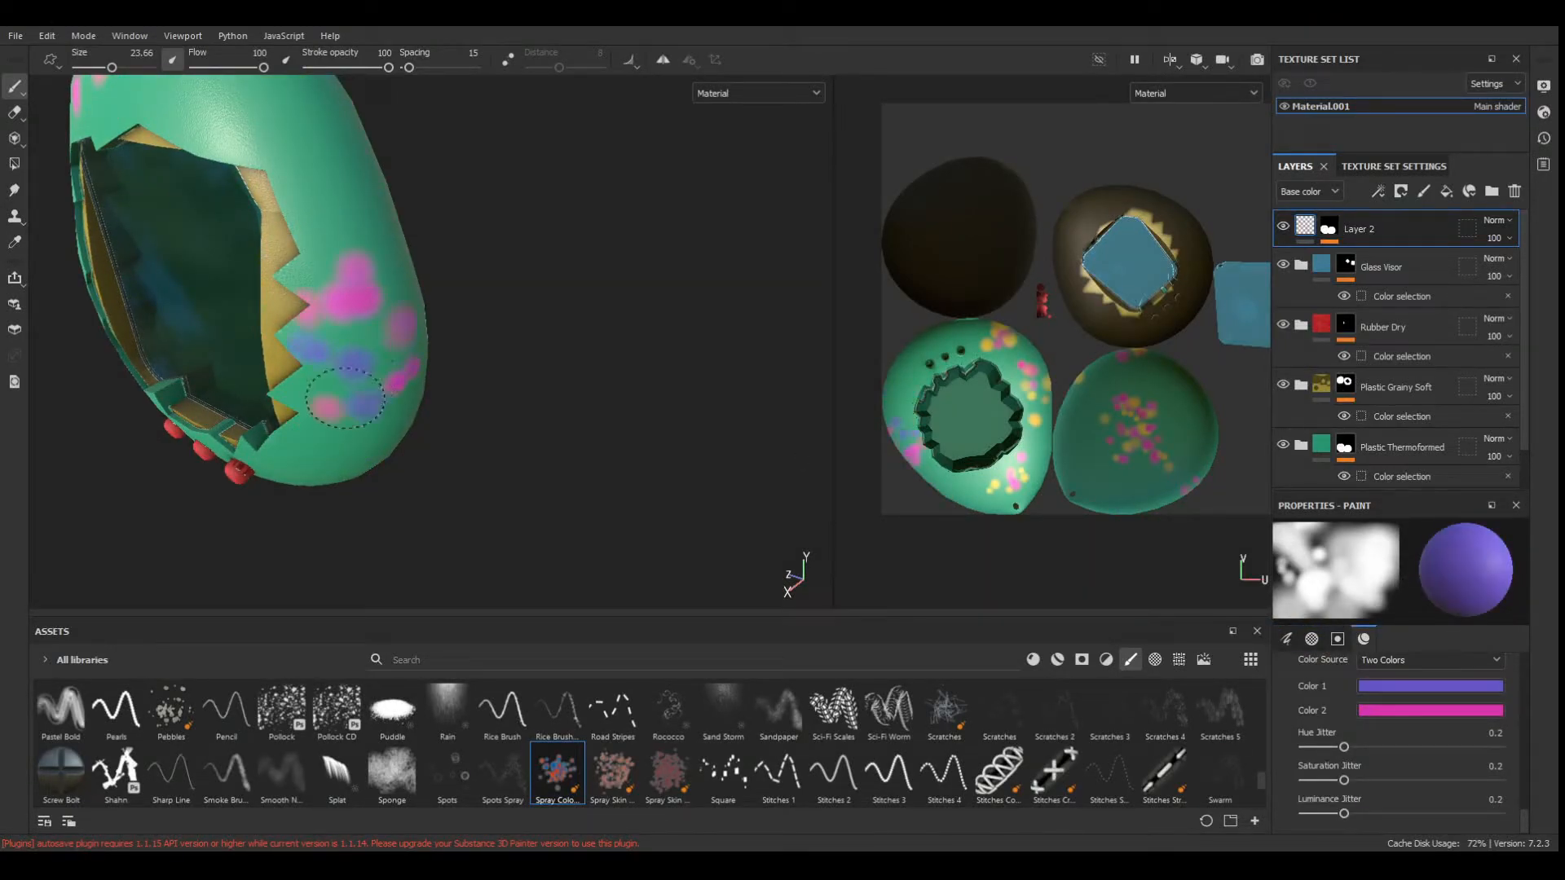
left_click_drag(342, 310, 502, 287, "alt")
Set the spray's Color 2 to yellow and spray purple and yellow spots on the front of the shell above the screen.
scroll(353, 291, "down", 1)
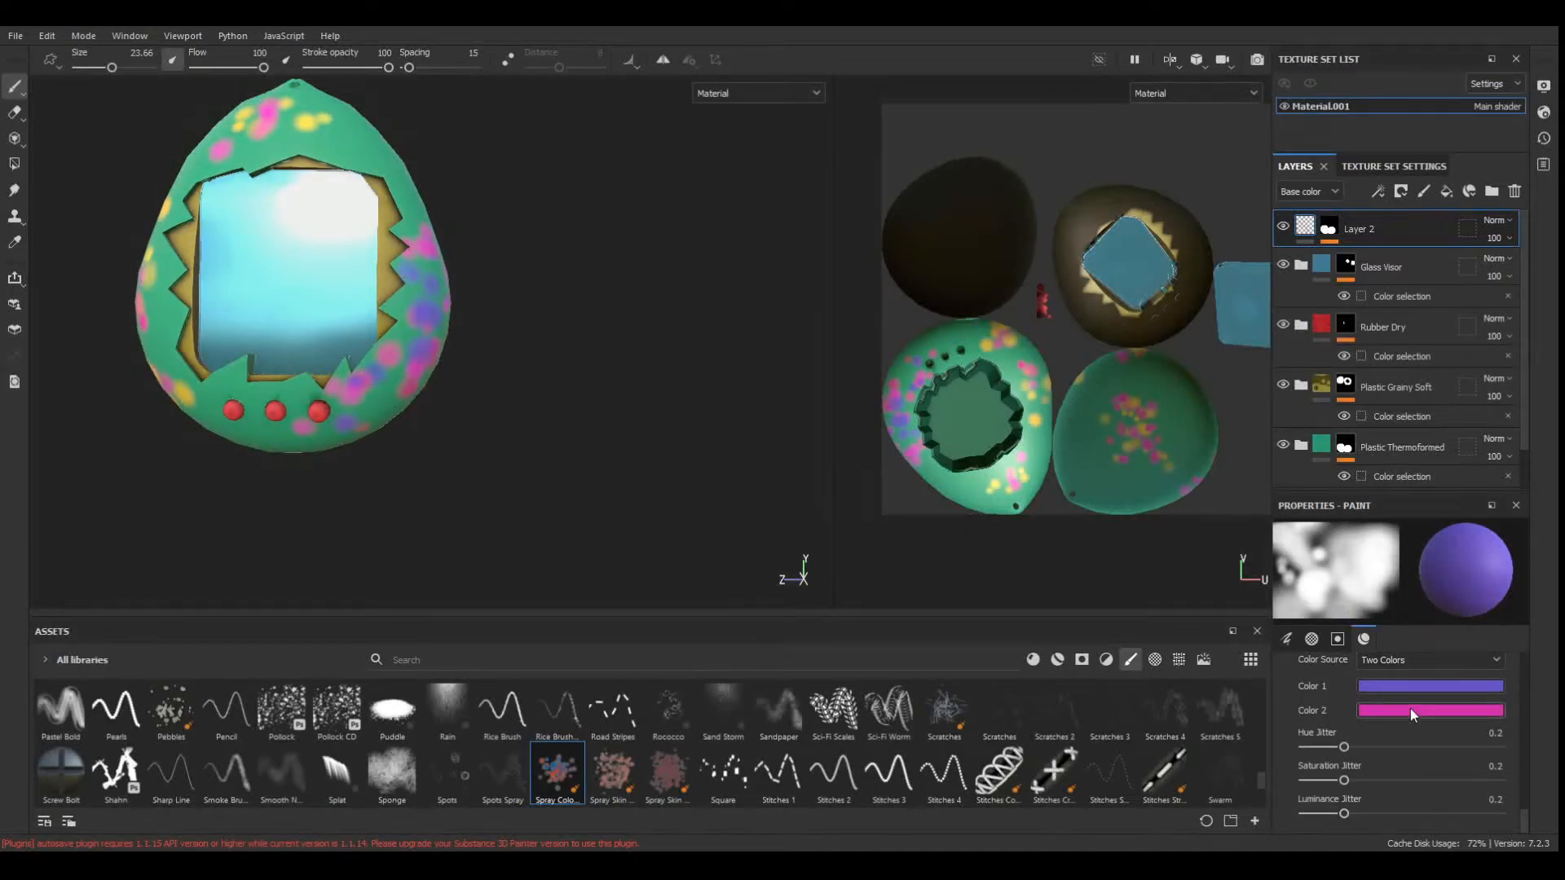
left_click_drag(109, 290, 129, 322, "alt")
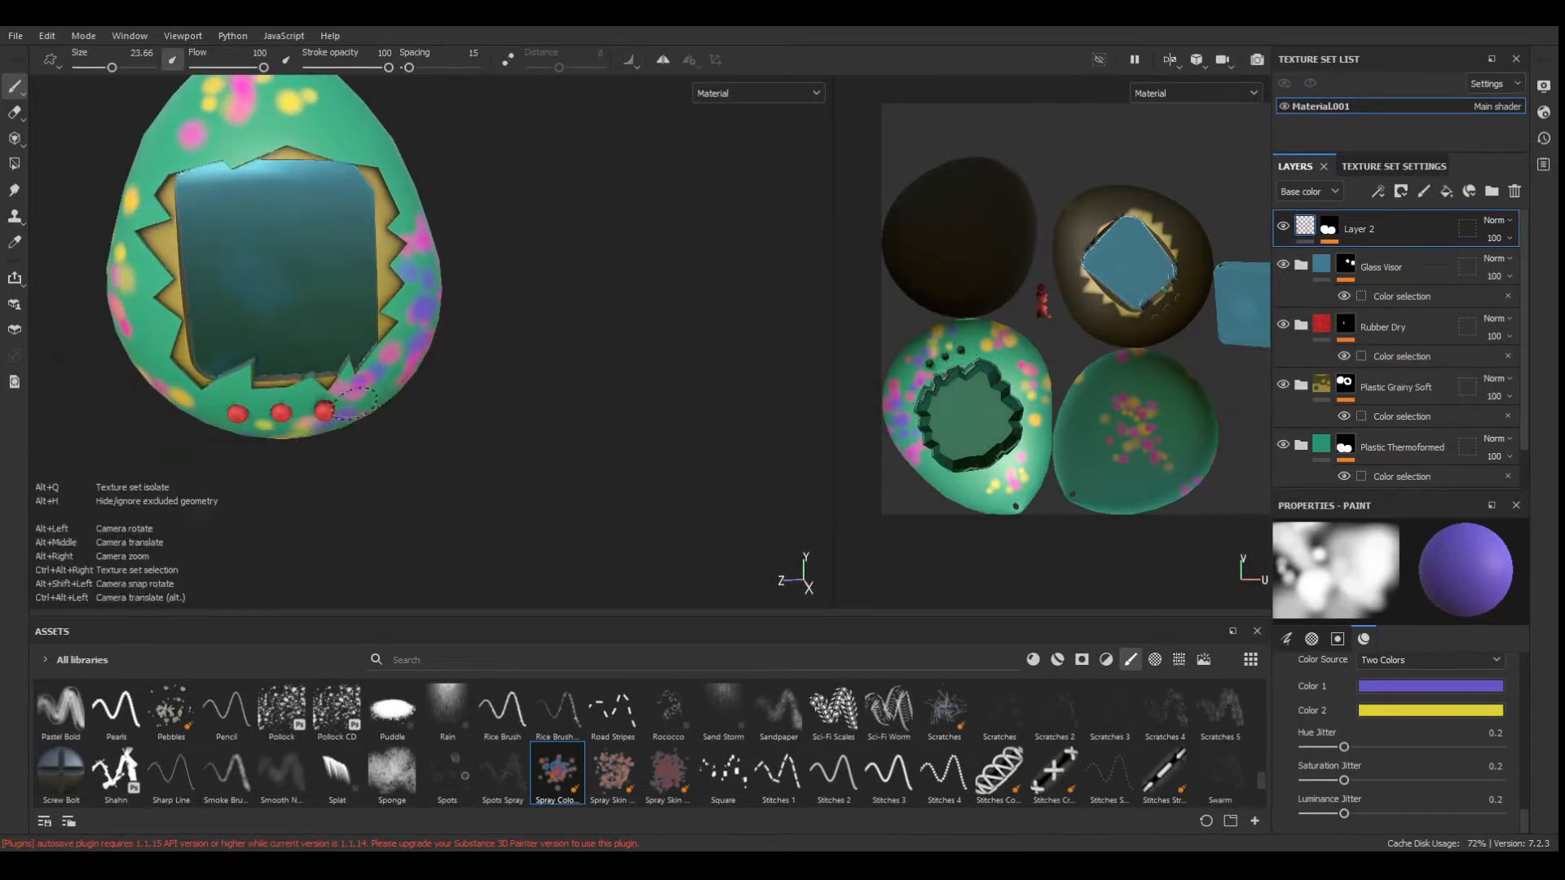
middle_click_drag(129, 322, 308, 428, "alt")
left_click_drag(423, 195, 363, 219)
middle_click_drag(539, 349, 388, 290, "alt")
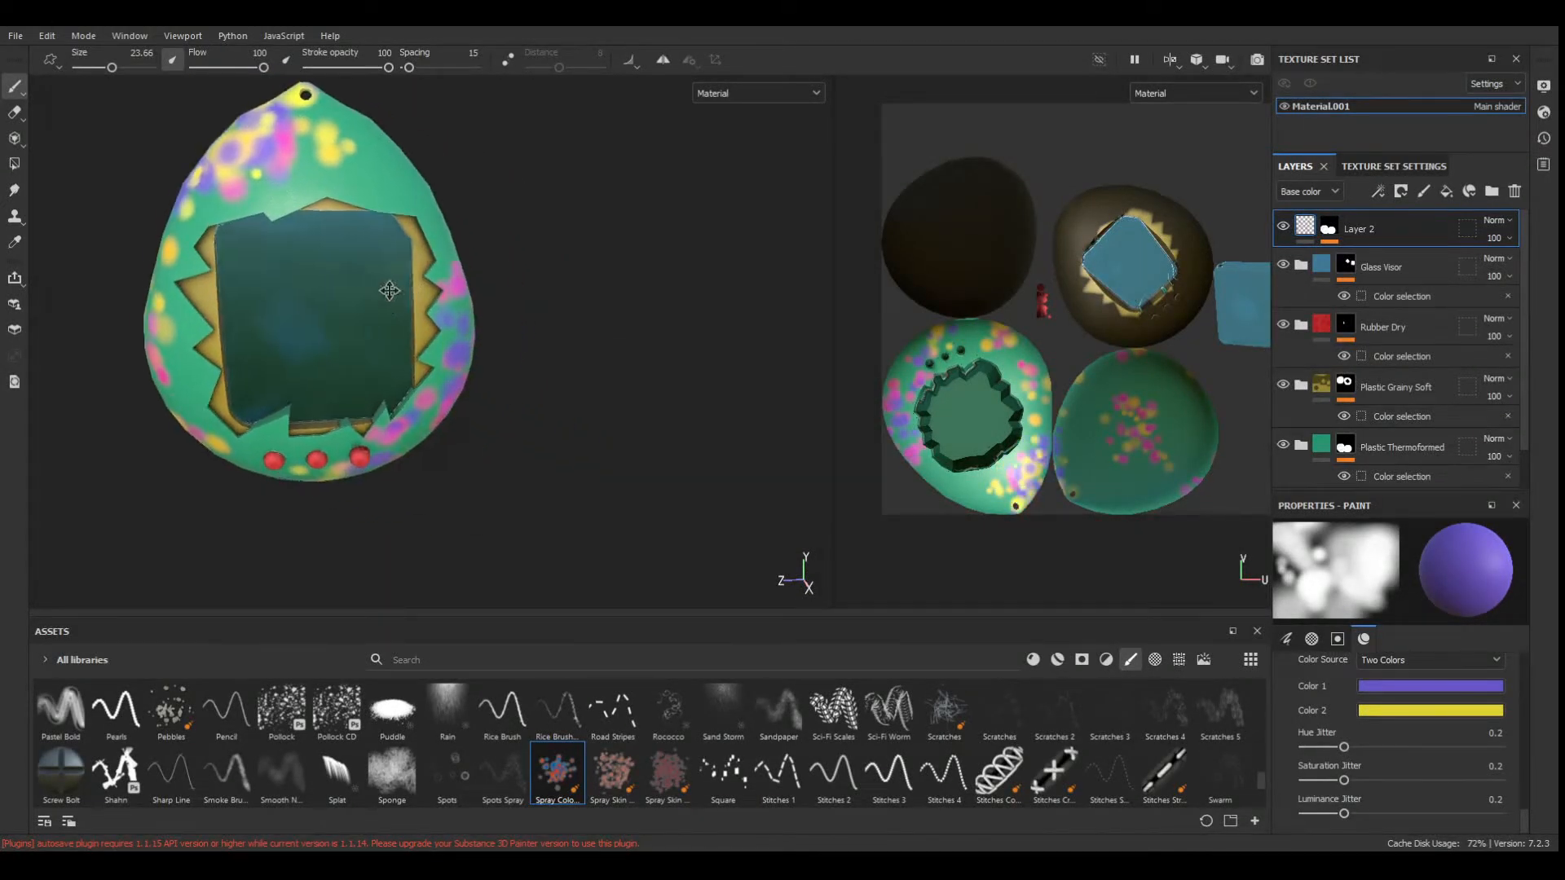
mouse_move(293, 147)
left_mouse_down()
mouse_move(245, 133)
mouse_move(346, 159)
left_mouse_up()
Erase the spots above the screen, and set the paint brush to size 21.23 and stroke opacity 45.
key("e")
left_click(14, 86)
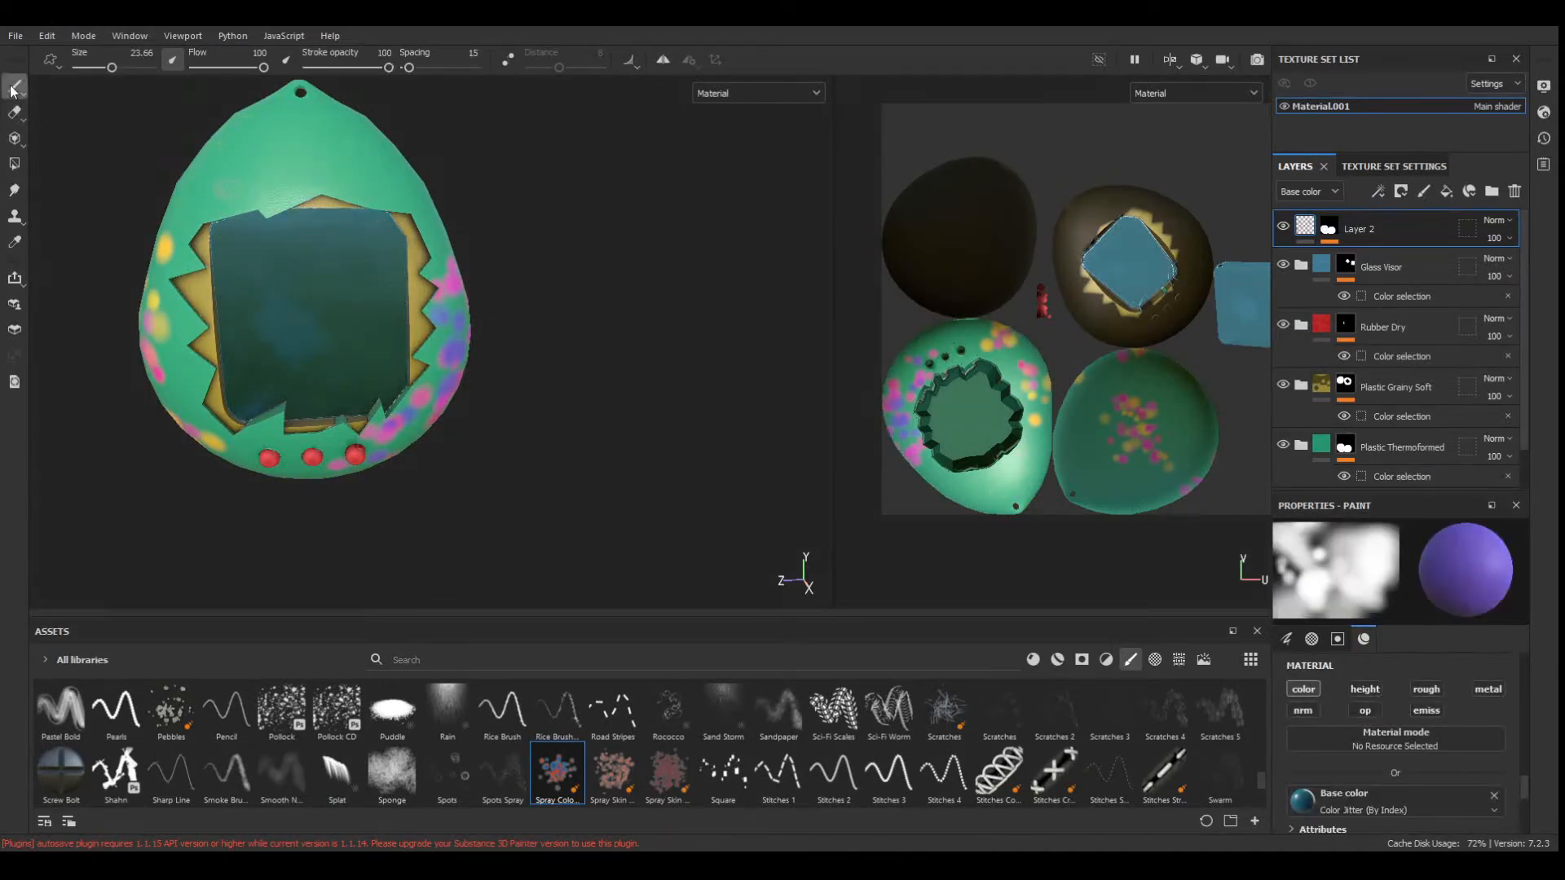
left_click_drag(125, 66, 110, 67)
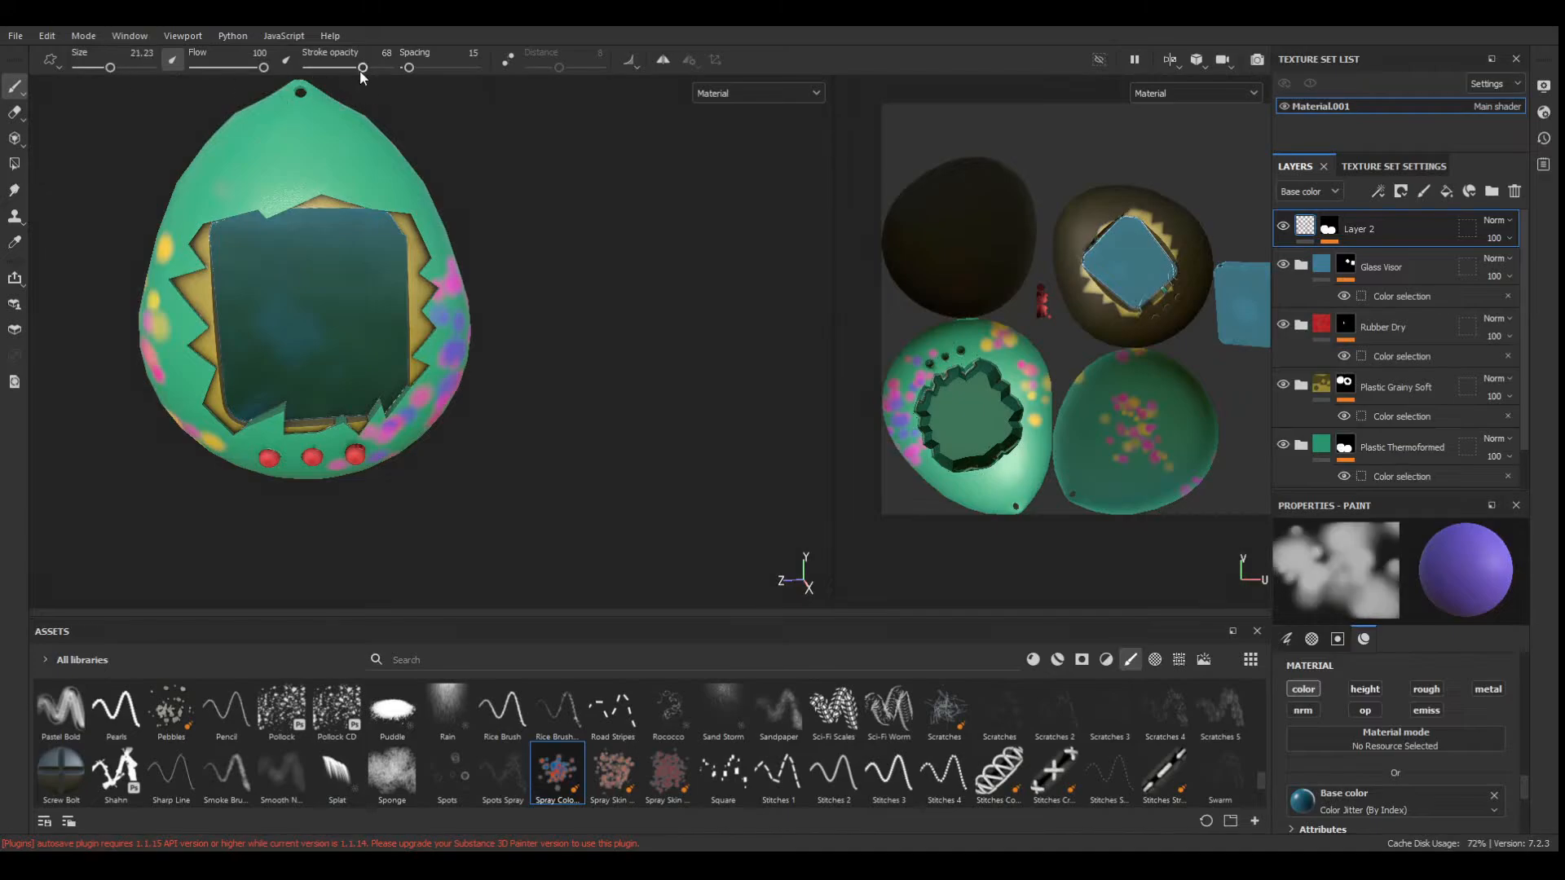
left_click_drag(363, 67, 345, 67)
Try a translucent purple and yellow spray stroke above the screen and undo it.
mouse_move(274, 122)
left_mouse_down()
mouse_move(265, 147)
mouse_move(349, 161)
left_mouse_up()
scroll(412, 309, "down", 3)
key("ctrl+z")
key("ctrl+z")
Set the spray's Color 1 to pink and spray faint pink and yellow spots above the screen.
scroll(1412, 735, "down", 3)
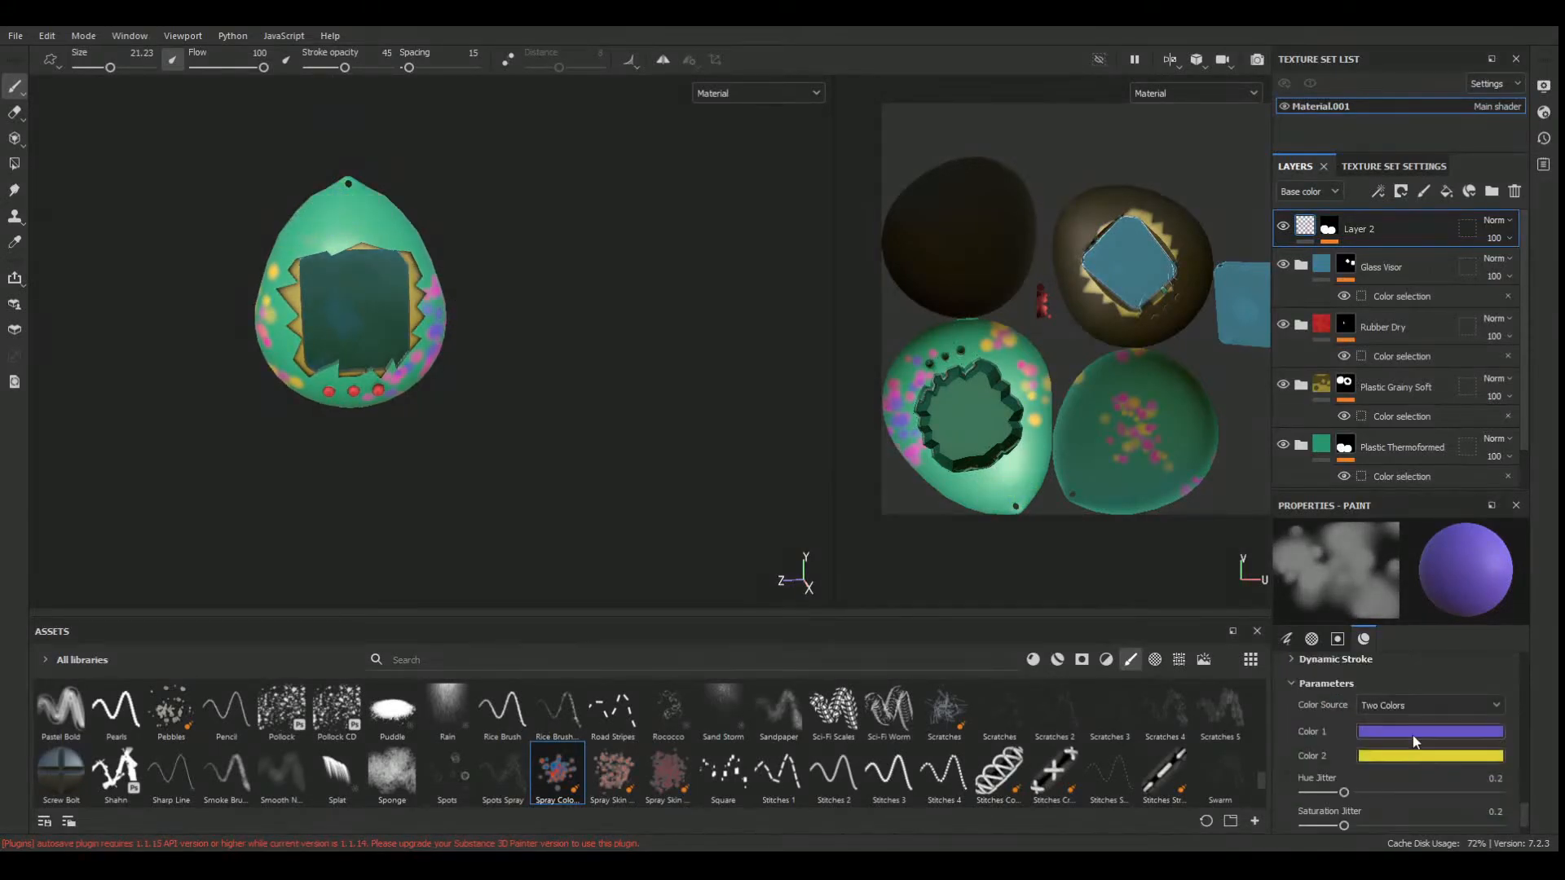
left_click(1409, 731)
mouse_move(1432, 586)
left_mouse_down()
mouse_move(1362, 612)
mouse_move(1425, 579)
mouse_move(1353, 573)
left_mouse_up()
left_click(1426, 576)
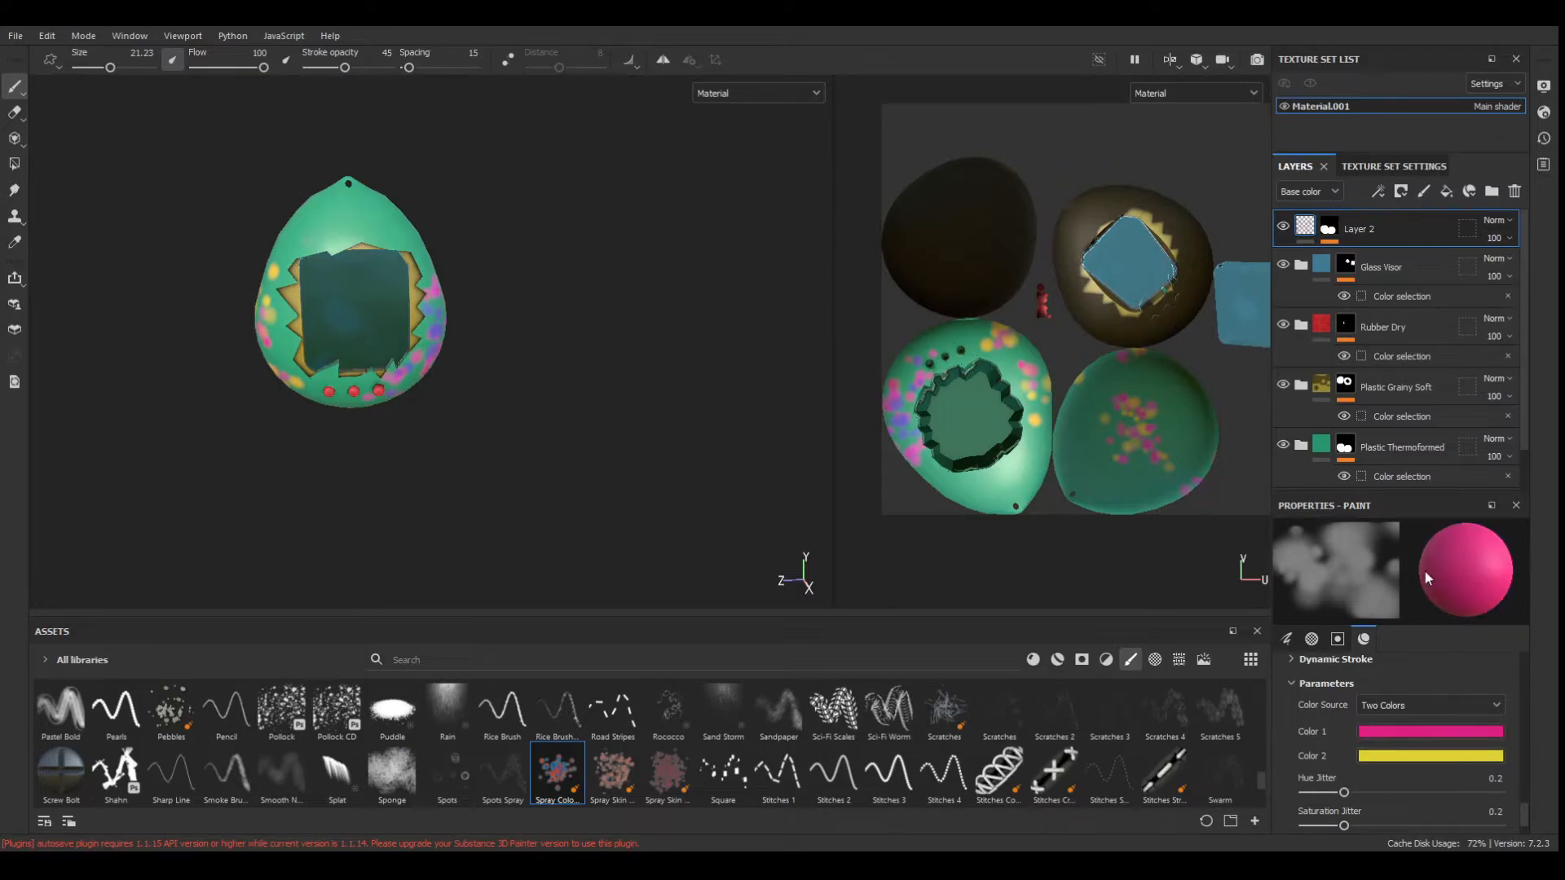
left_click_drag(354, 211, 324, 198)
scroll(308, 217, "up", 3)
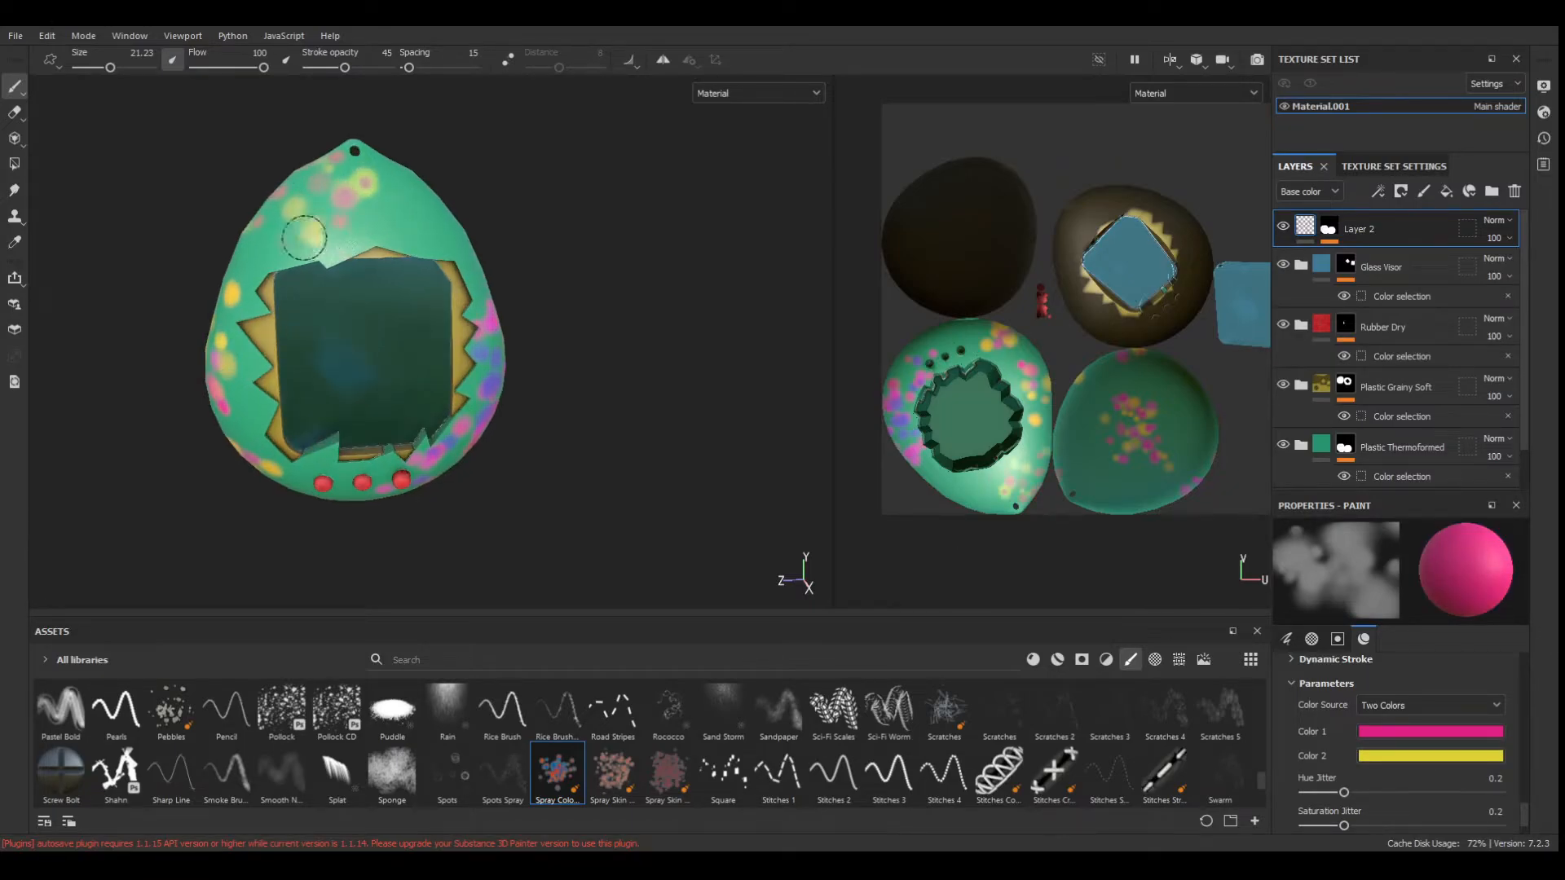
left_click(321, 234)
Raise the stroke opacity to 93 and spray stronger pink and yellow spots above and beside the screen.
left_click_drag(345, 67, 383, 67)
left_click(361, 184)
left_click(349, 188)
left_click(266, 242)
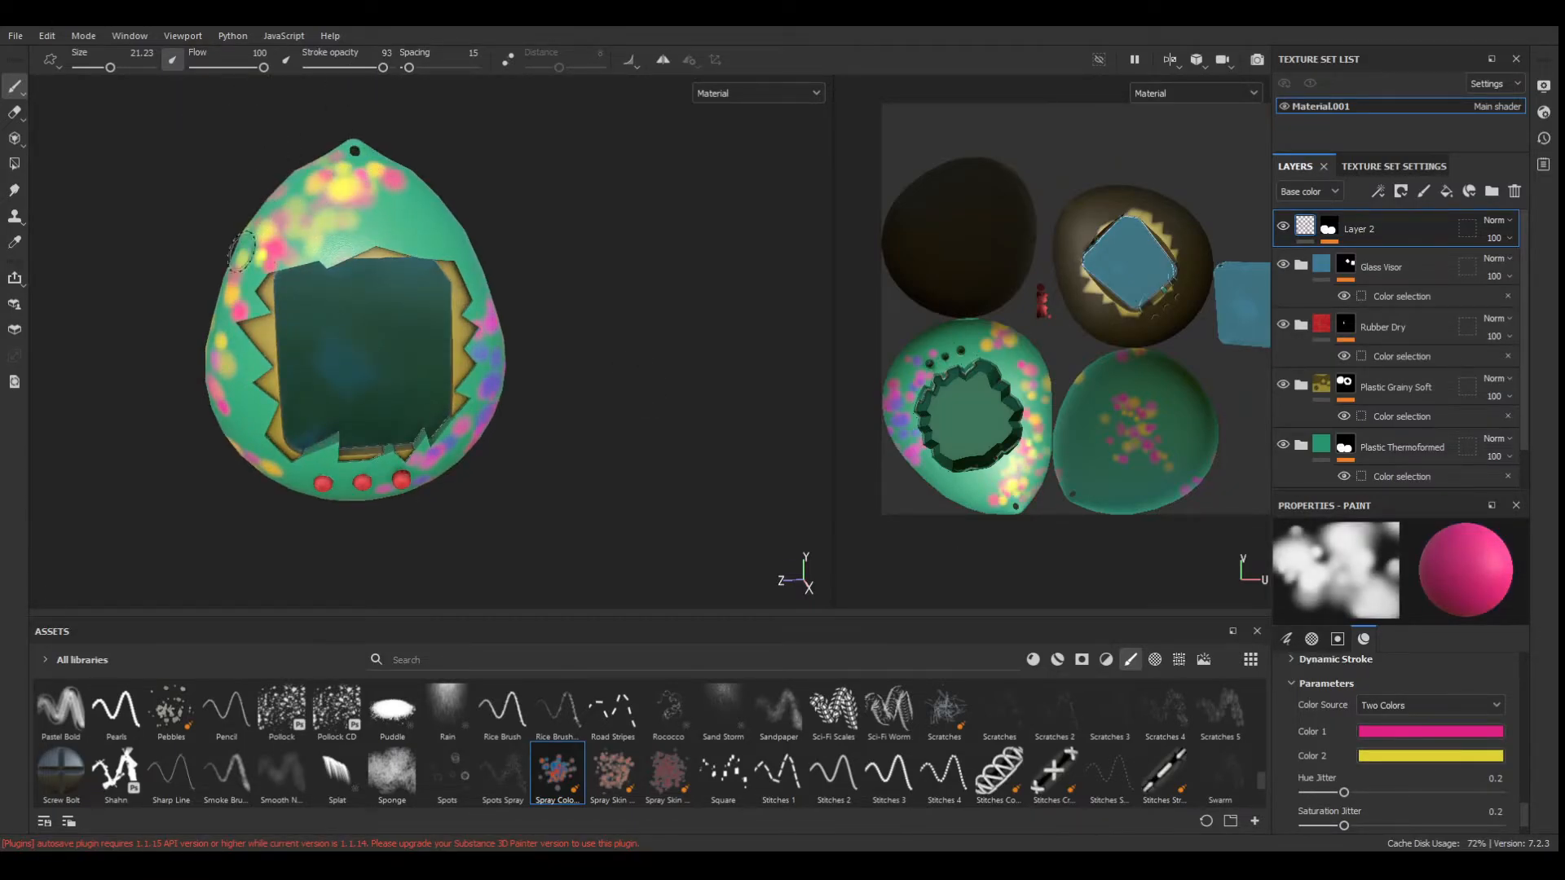
Fade the spots on the front with a size 100 eraser at stroke opacity 68, and spray fresh pink and yellow spots.
key("e")
scroll(464, 405, "up", 2)
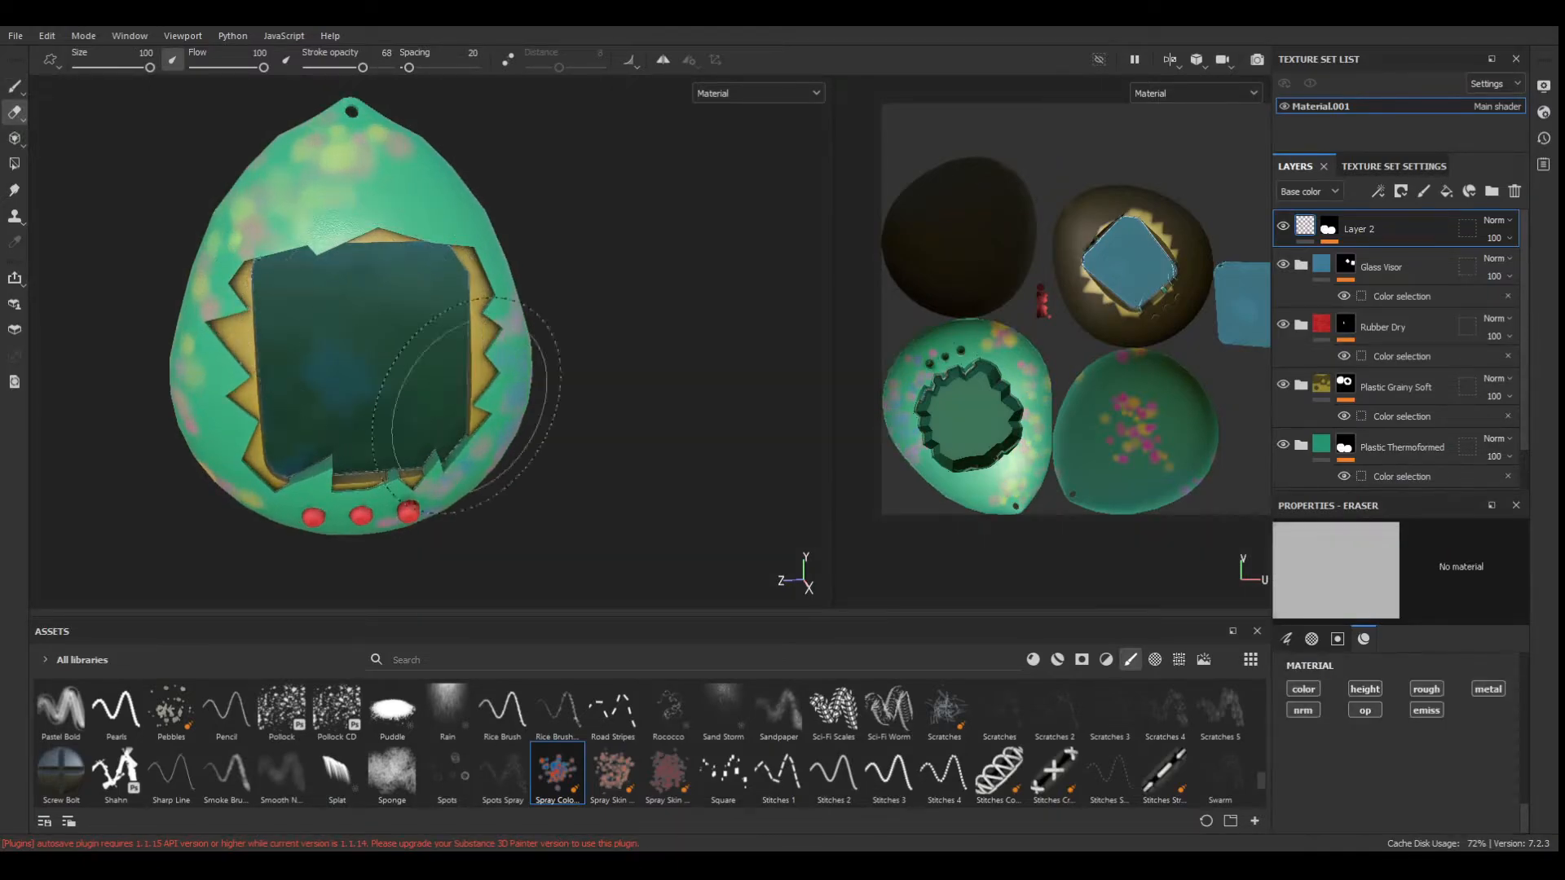
key("p")
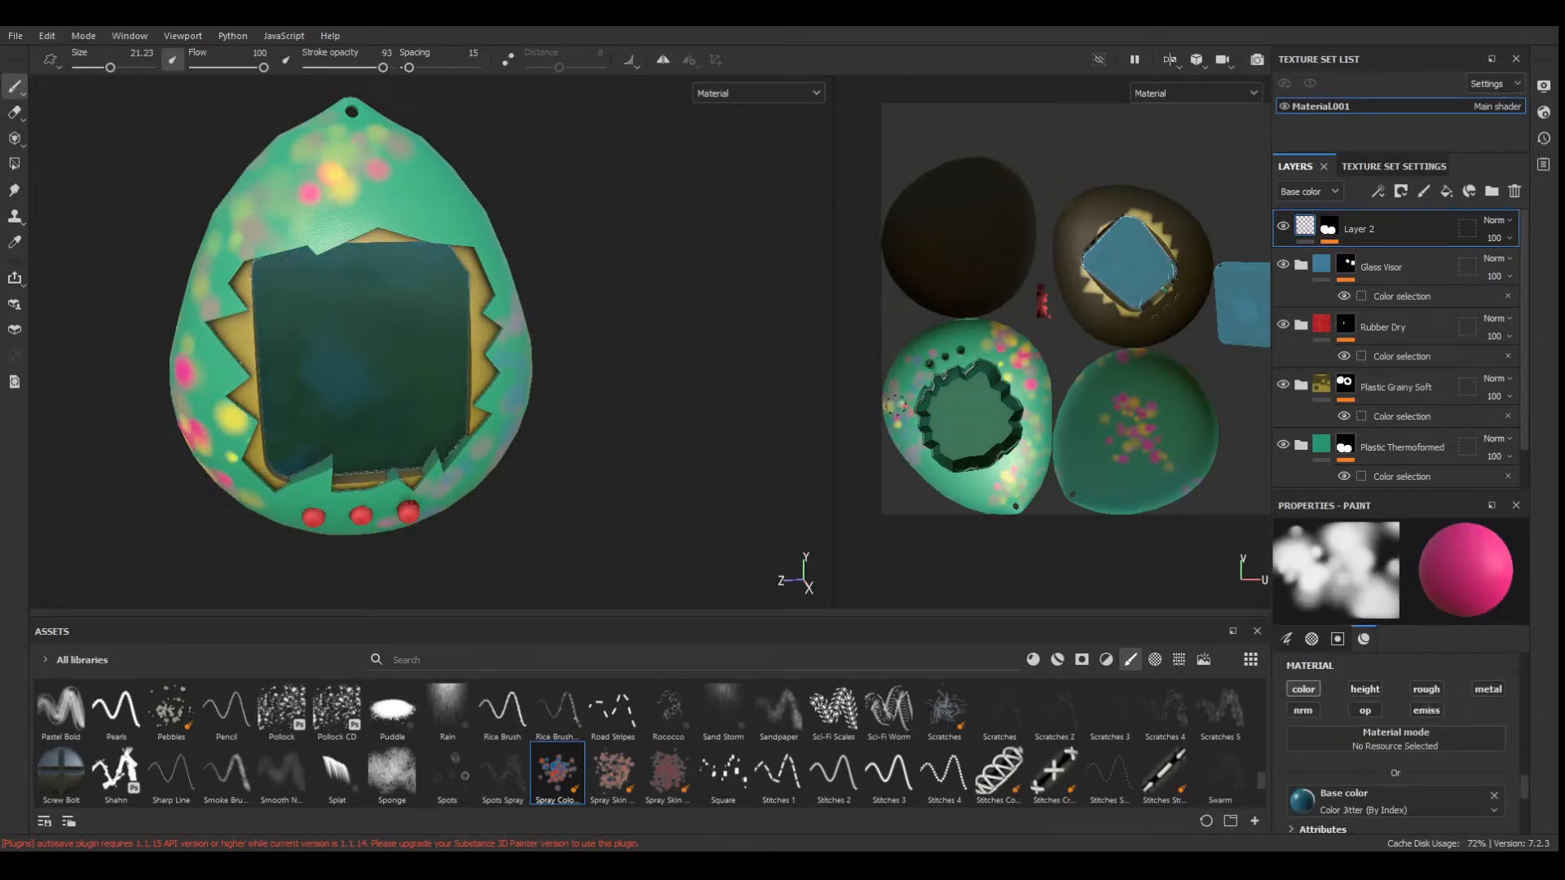
left_click(507, 420)
Spray pink and yellow spots around the red buttons, undoing one stroke and repainting it.
mouse_move(428, 420)
left_mouse_down("alt")
mouse_move(342, 363)
mouse_move(346, 321)
mouse_move(451, 203)
mouse_move(377, 217)
mouse_move(436, 192)
mouse_move(414, 155)
left_mouse_up("alt")
key("e")
key("p")
left_click(365, 487)
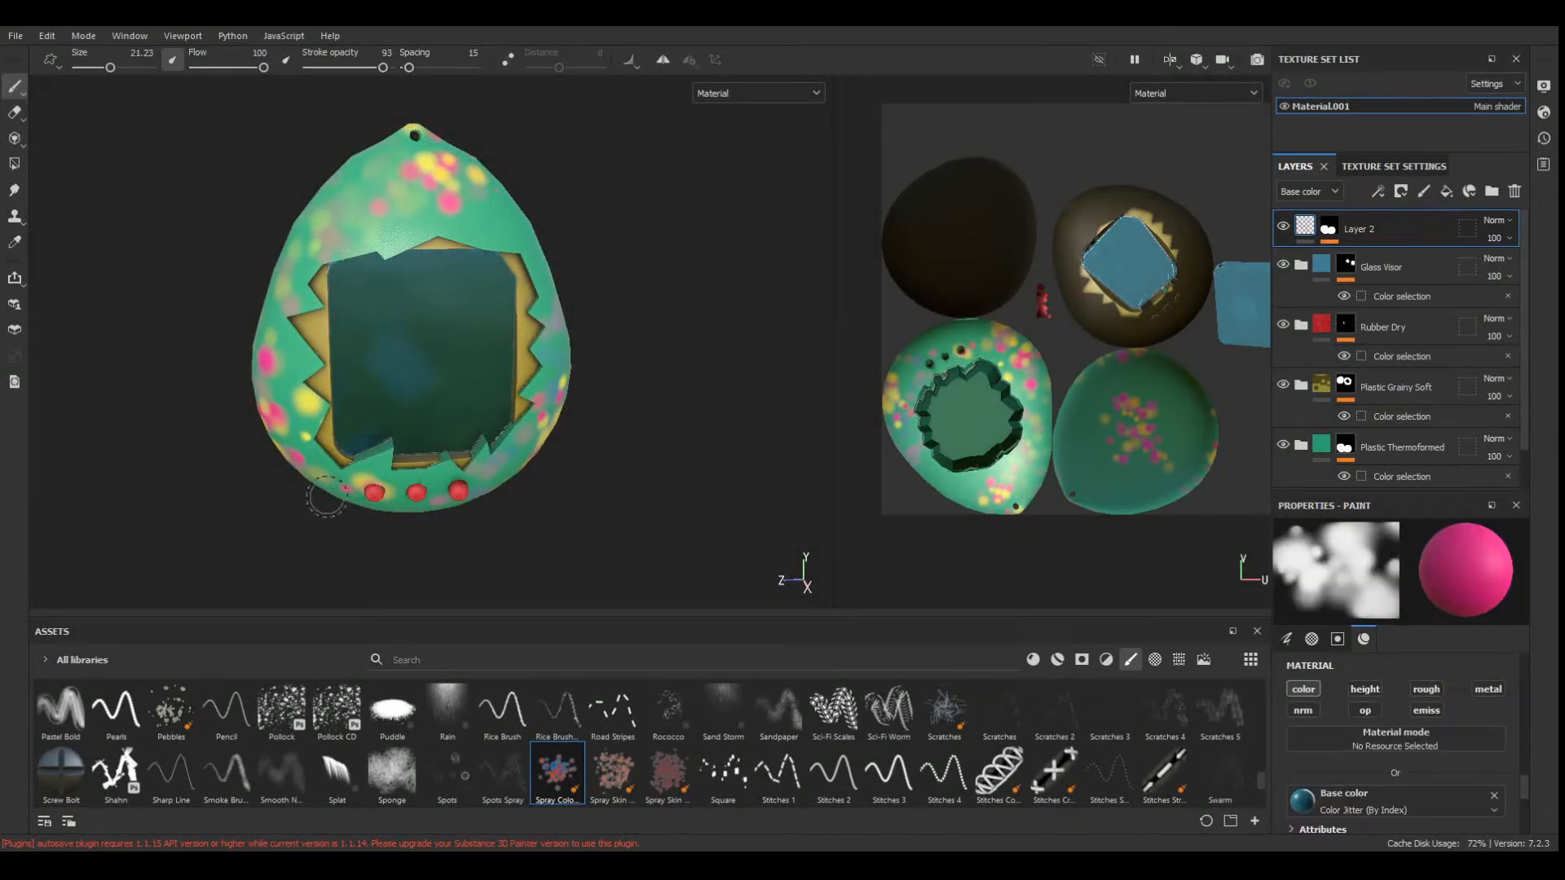
key("ctrl+z")
left_click(380, 463)
Spray more pink and yellow spots on the front between the top of the shell and the screen.
scroll(301, 362, "up", 1)
middle_click_drag(415, 361, 373, 354, "alt")
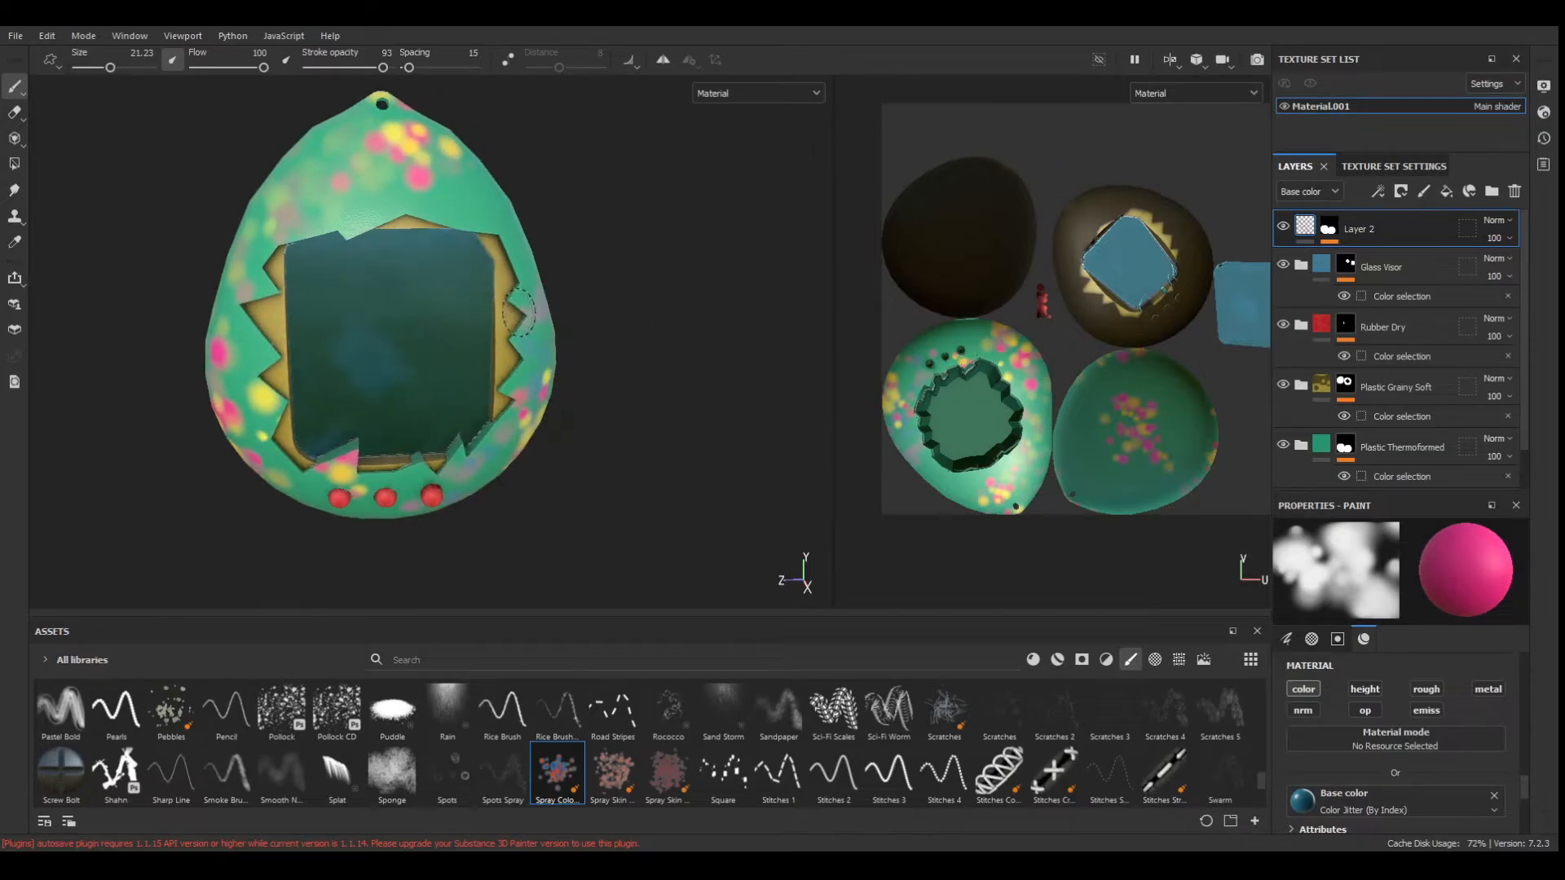
mouse_move(373, 354)
right_mouse_down("shift")
mouse_move(489, 354)
mouse_move(383, 354)
right_mouse_up("shift")
left_click_drag(331, 155, 287, 227)
Spray pink and yellow spots on the shell's side and back, and fade the back's spots with the eraser.
scroll(359, 350, "down", 2)
left_click_drag(351, 356, 559, 348, "alt")
left_click_drag(404, 228, 441, 424)
key("e")
left_click(312, 343)
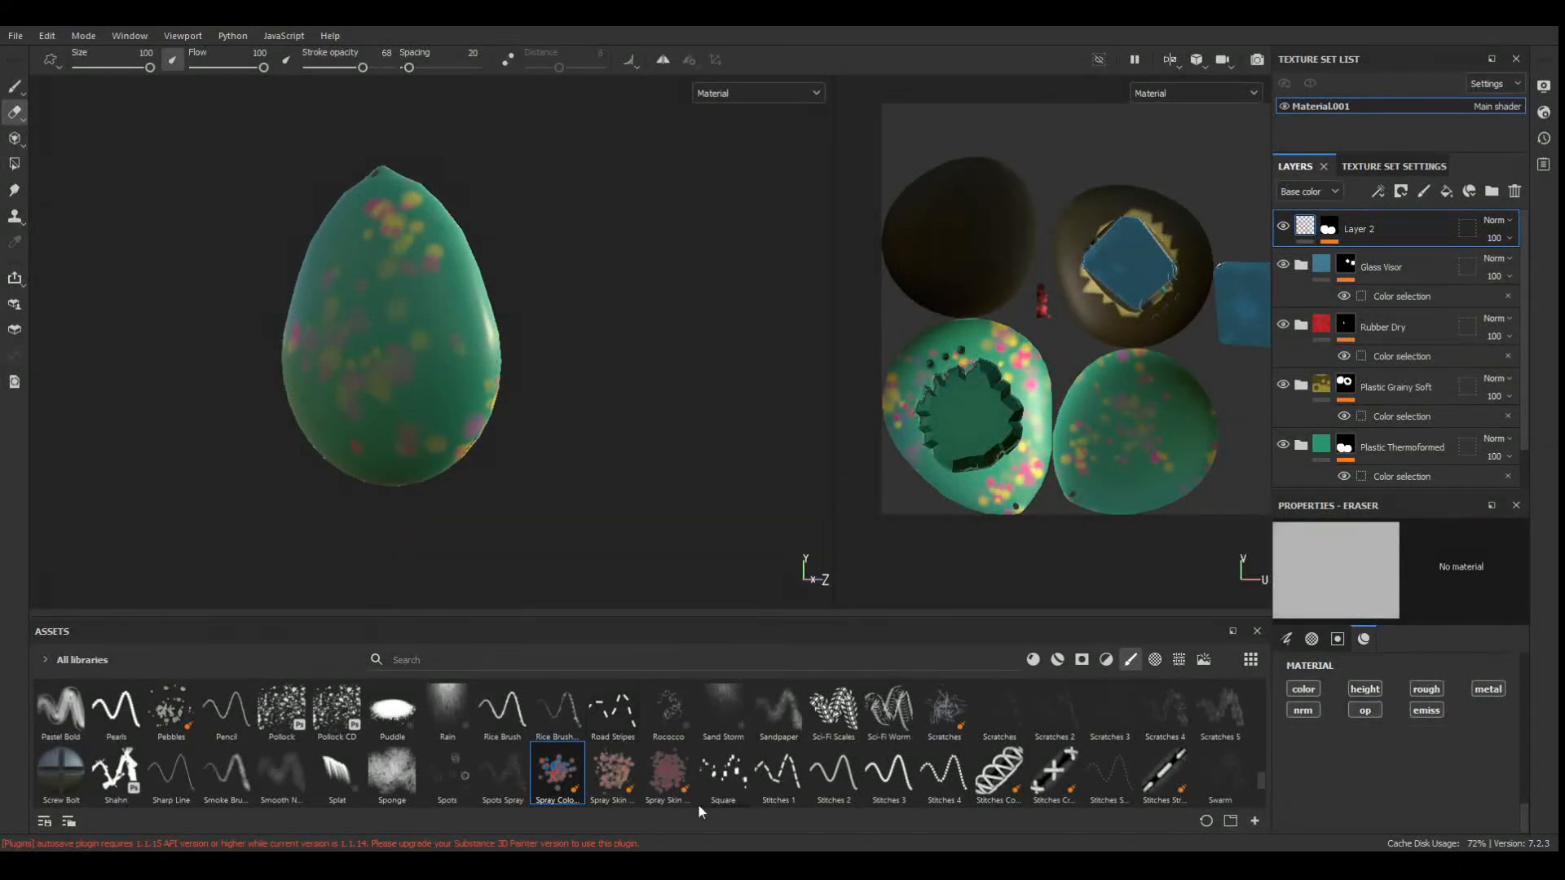
List the texture assets, return to the Paint tool and remove the brush's Color Jitter base color.
left_click(1155, 659)
left_click(1179, 659)
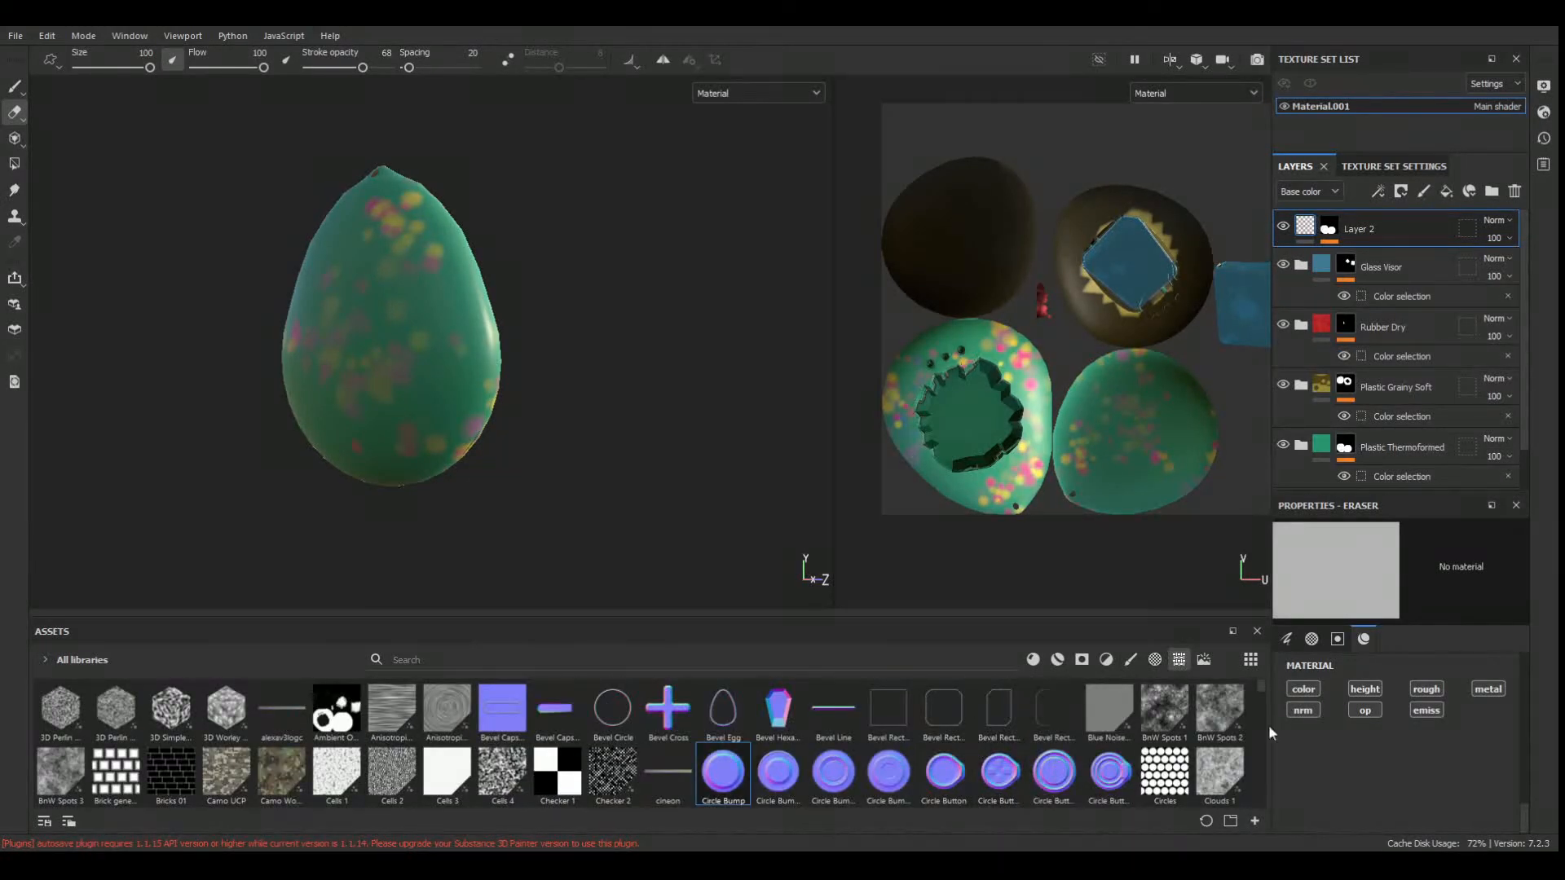
left_click(1286, 639)
left_click(14, 86)
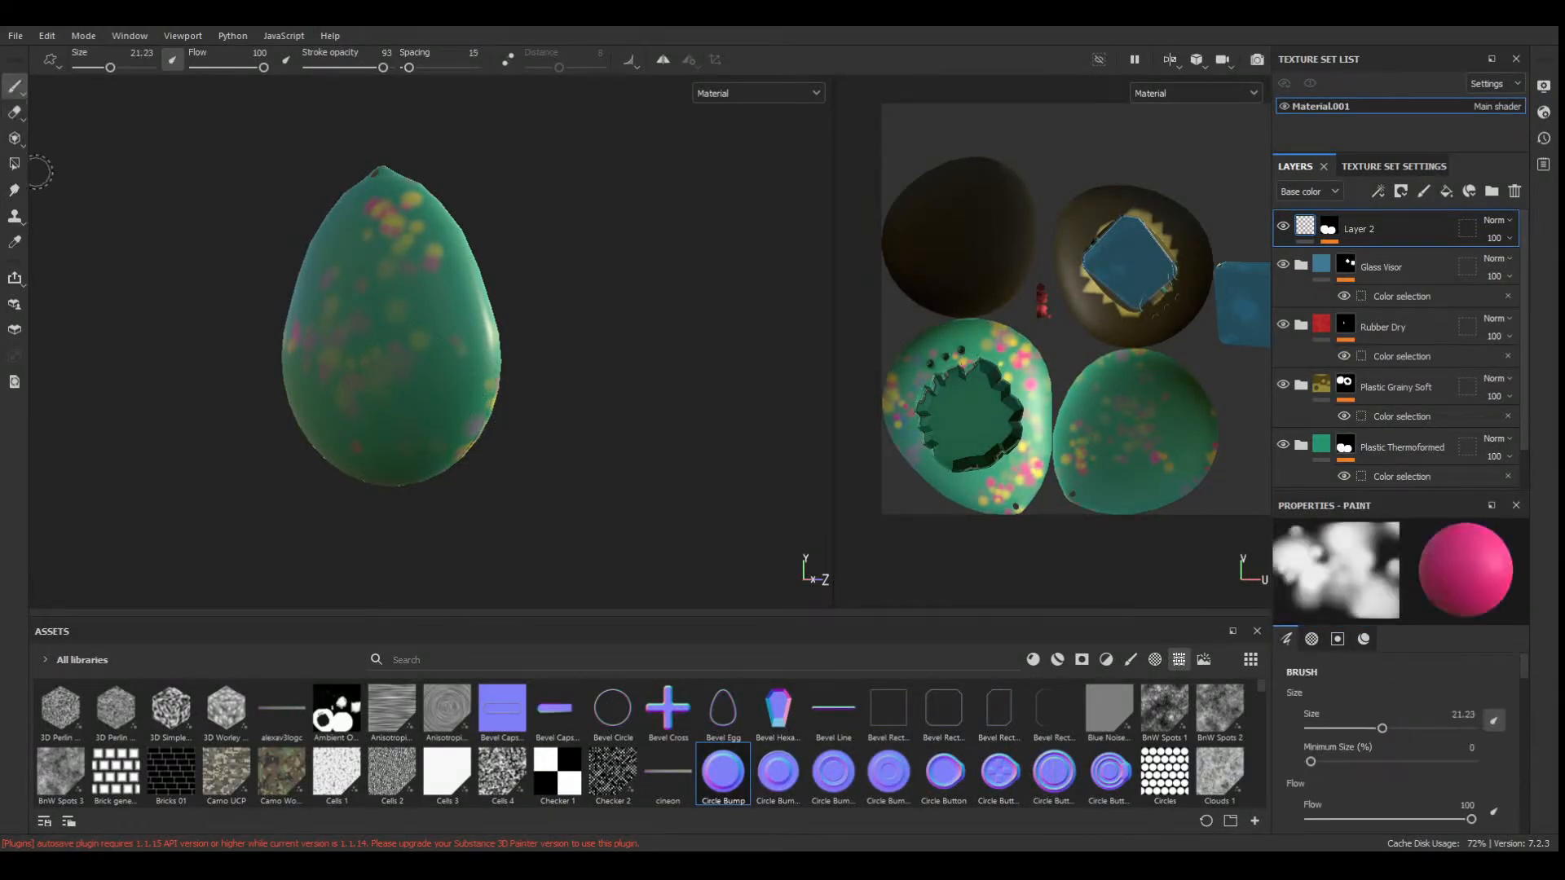
scroll(1447, 771, "down", 10)
left_click(1496, 727)
Assign the Circle Bump Small texture to the brush's normal channel.
left_click_drag(717, 770, 1370, 779)
scroll(1377, 778, "up", 2)
left_click(1310, 791)
scroll(1391, 797, "down", 3)
left_click_drag(889, 771, 1435, 787)
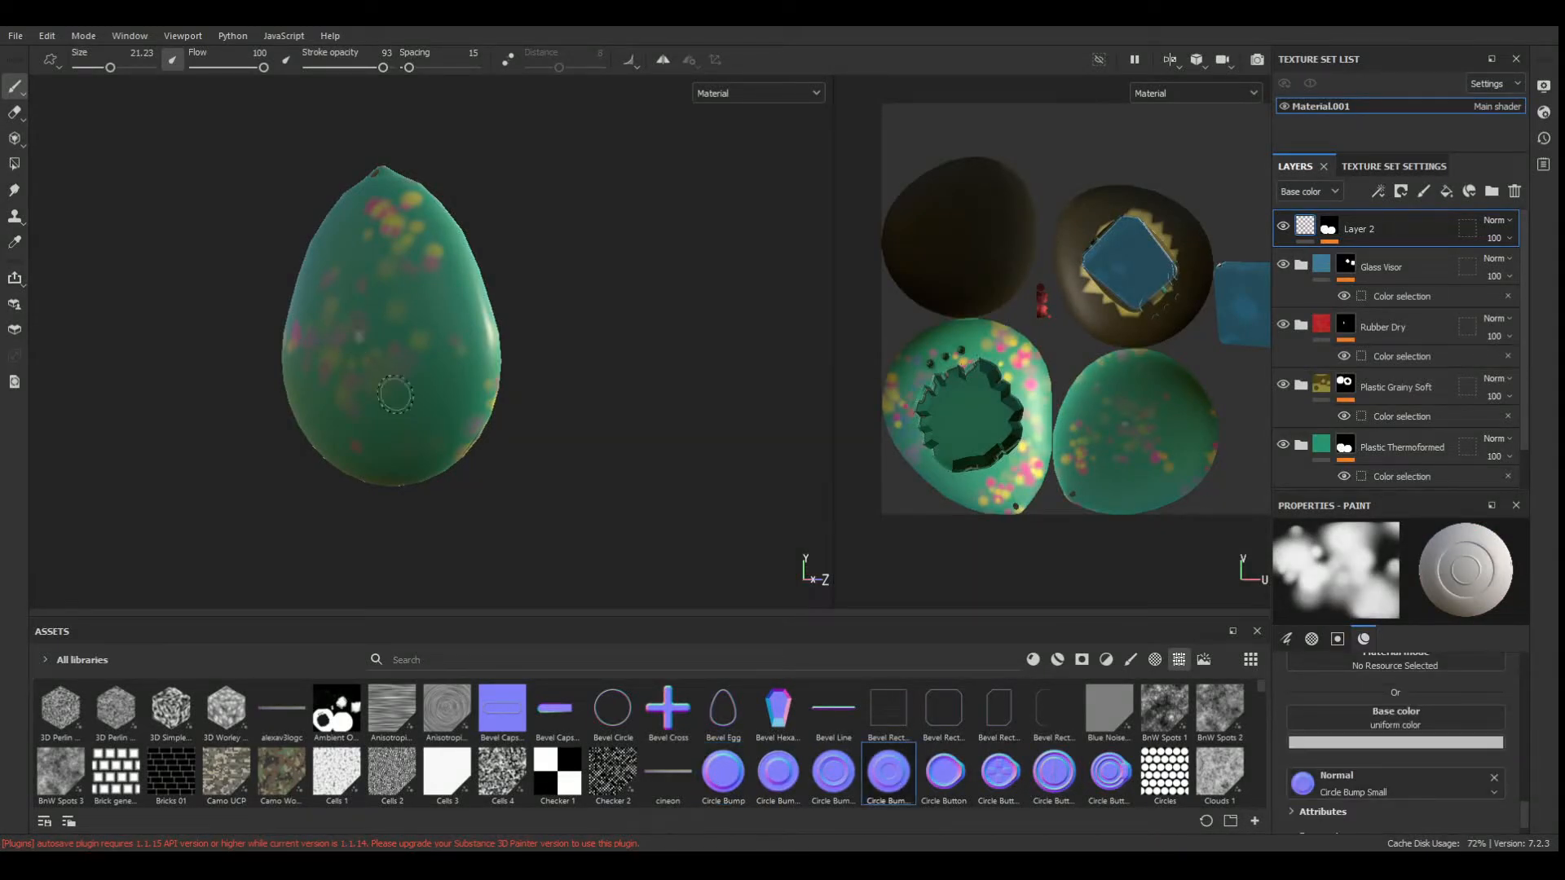
Set the brush's stroke opacity to 100 and spacing to 80 for testing the bump on the shell's back.
scroll(391, 392, "up", 3)
scroll(394, 279, "up", 2)
left_click_drag(383, 66, 390, 67)
left_click_drag(409, 66, 420, 68)
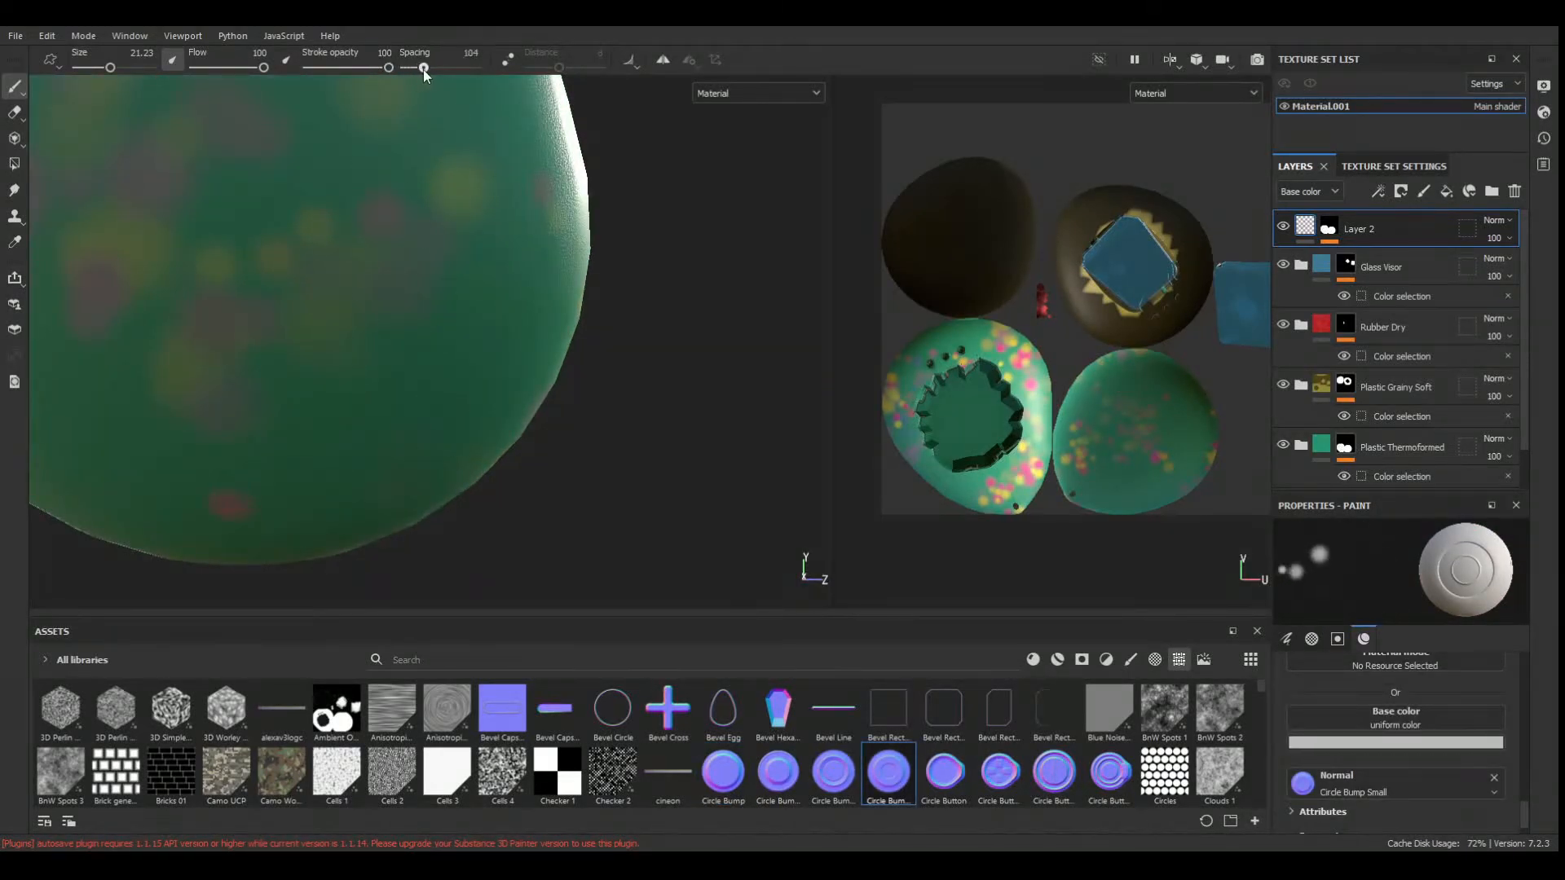
scroll(492, 425, "down", 5)
Reload the Spray Color brush preset and set Color 1 to pink and Color 2 to light yellow.
scroll(594, 715, "up", 10)
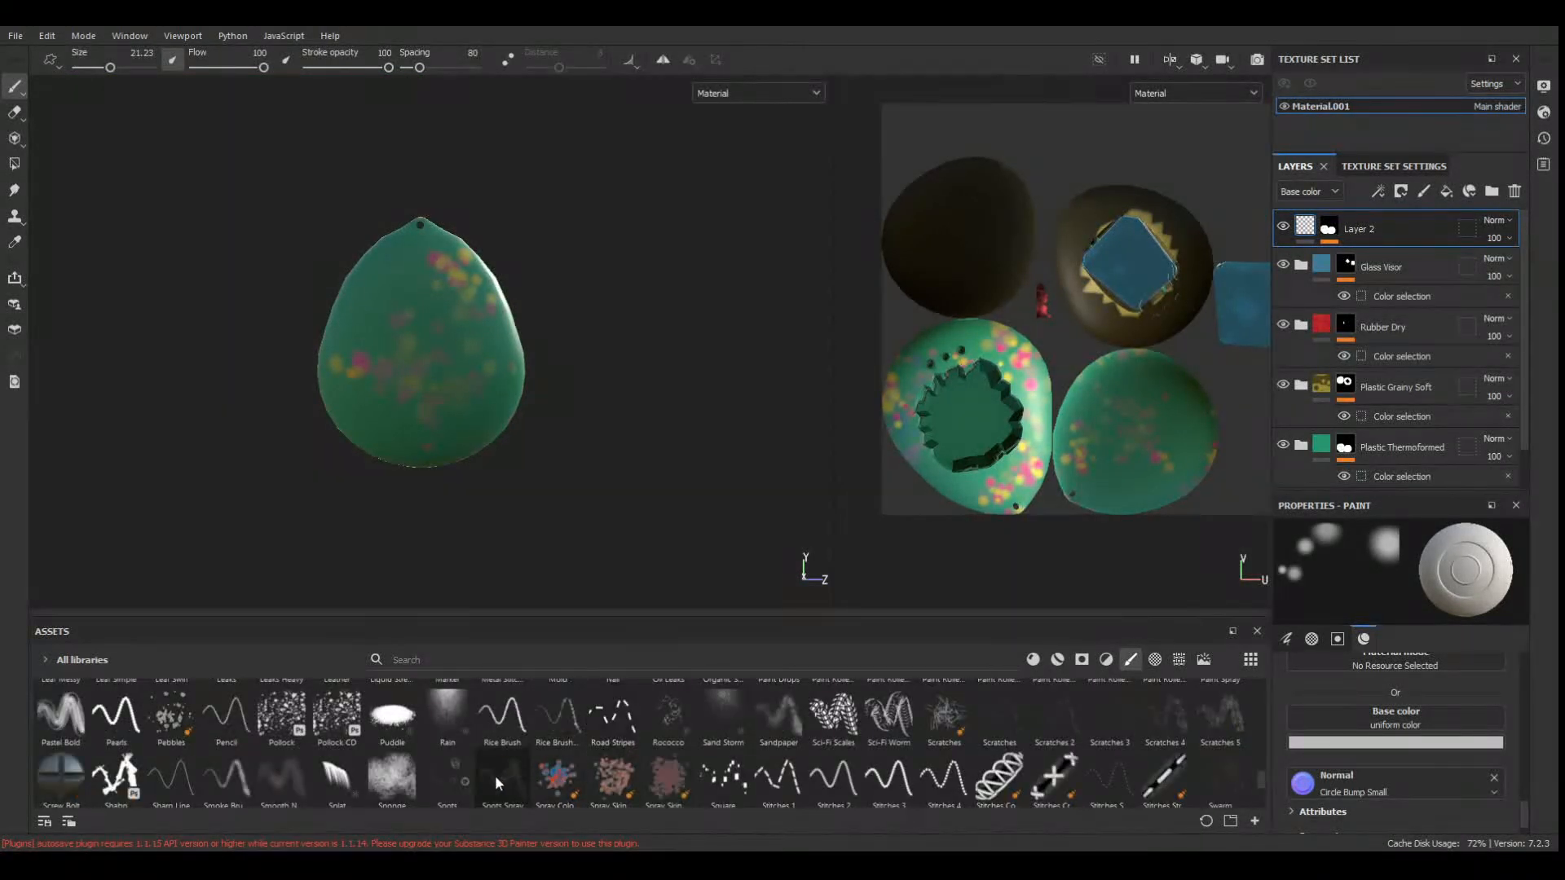
left_click(558, 775)
mouse_move(1474, 657)
left_mouse_down()
mouse_move(1426, 590)
mouse_move(1534, 534)
mouse_move(1333, 505)
left_mouse_up()
left_click(398, 352)
left_click(412, 378)
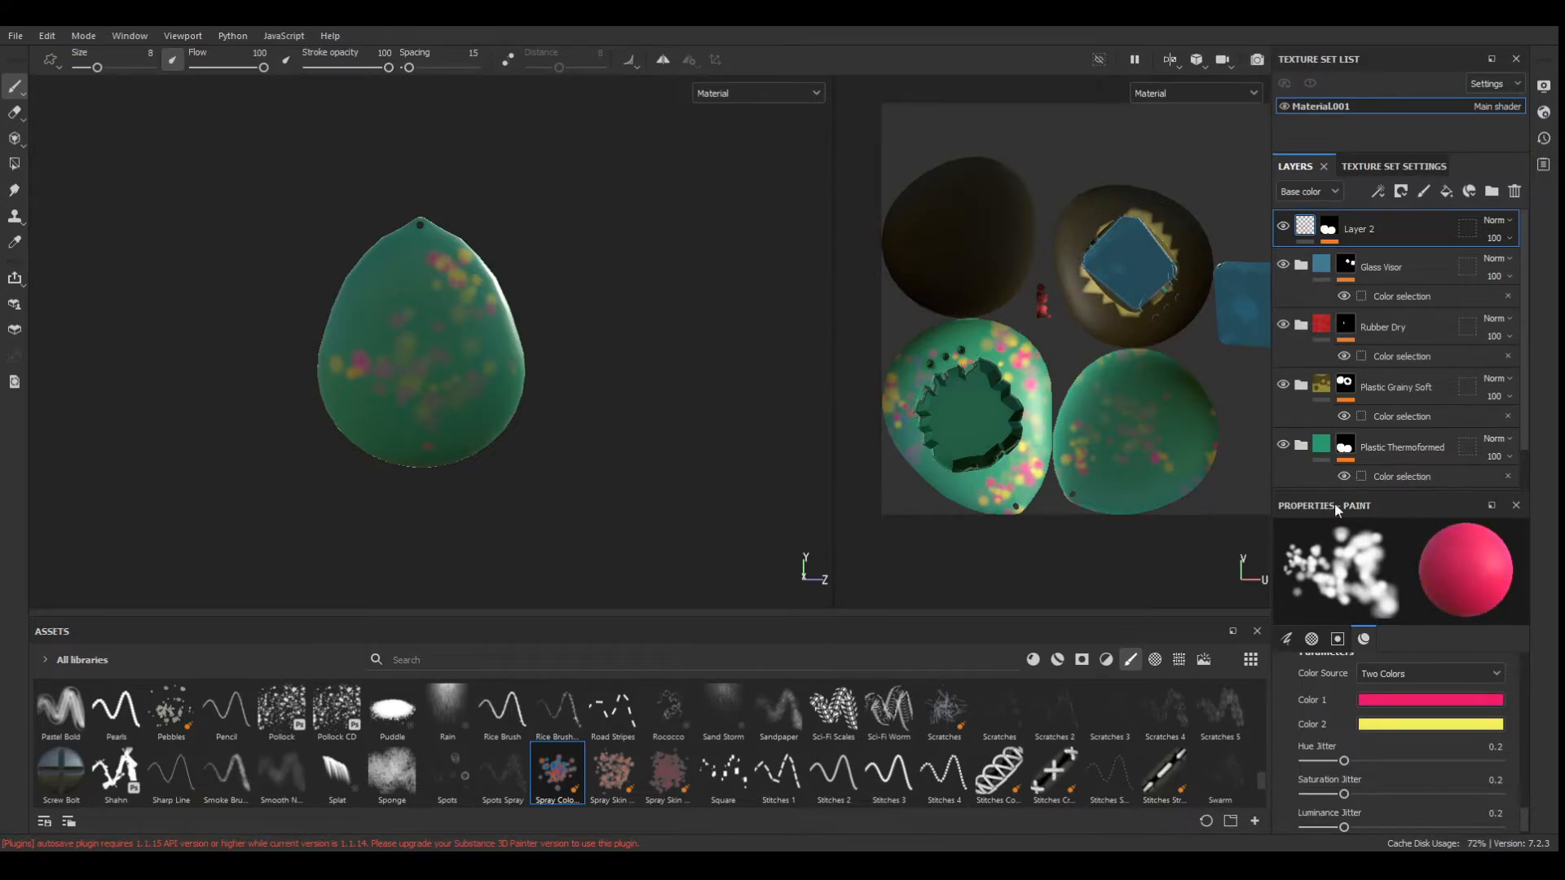
Set the brush size to 23.31 and flow to 68, and spray additional pink and yellow spots on the shell.
mouse_move(97, 67)
left_mouse_down()
mouse_move(135, 68)
mouse_move(111, 68)
left_mouse_up()
left_click(366, 354)
scroll(372, 419, "up", 5)
left_click(241, 68)
mouse_move(359, 245)
left_mouse_down()
mouse_move(430, 396)
mouse_move(384, 356)
mouse_move(599, 449)
mouse_move(671, 461)
left_mouse_up()
scroll(599, 449, "down", 5)
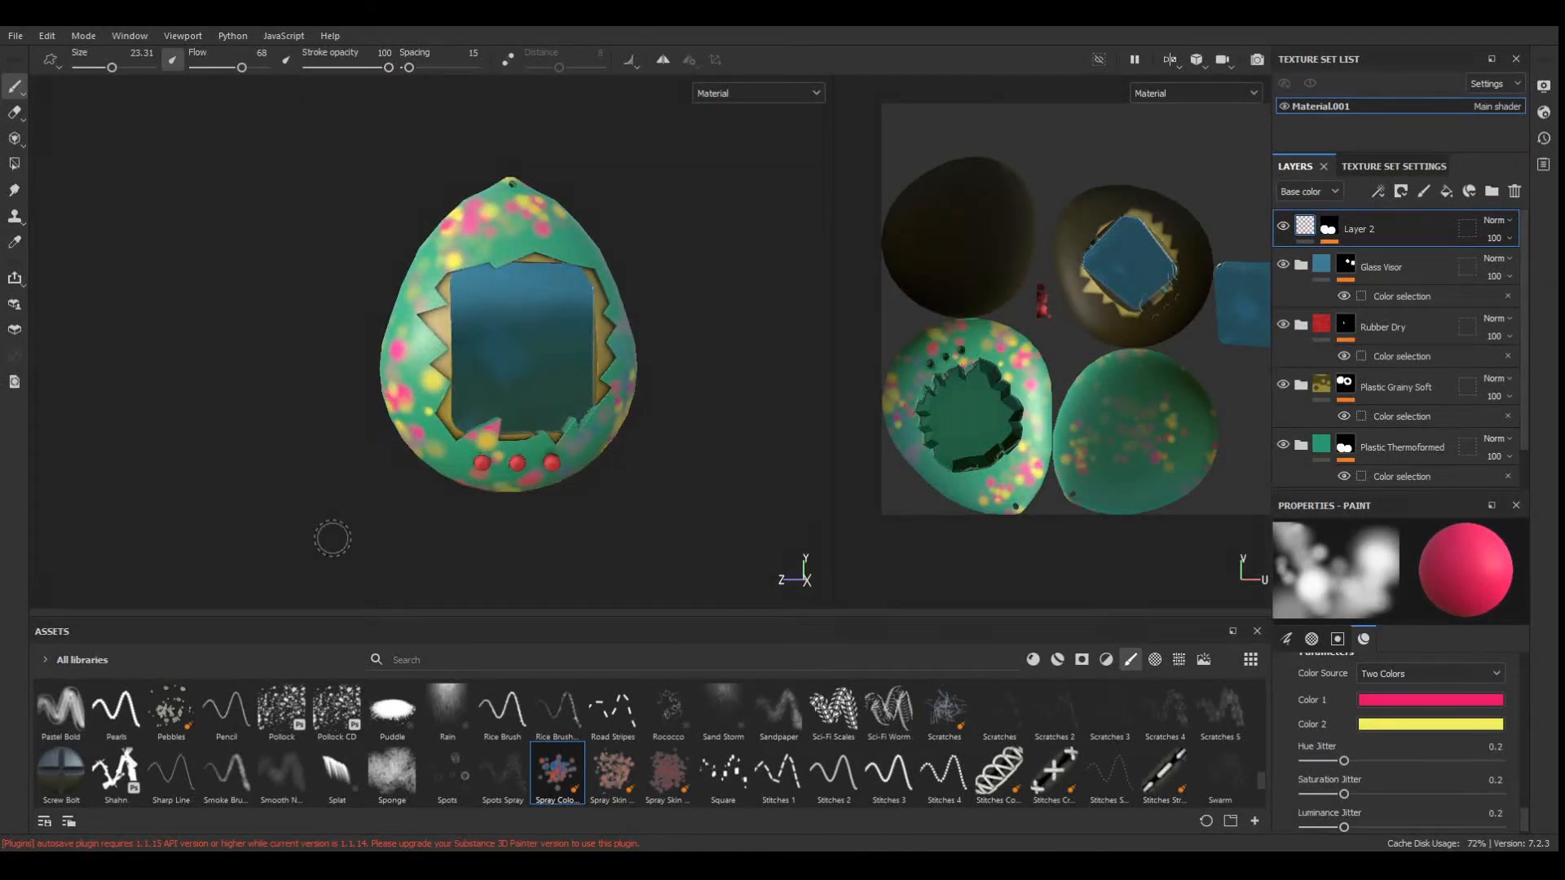
Set the roughness of the Plastic fill layer inside the Plastic Thermoformed folder to 0.6466.
scroll(506, 481, "up", 3)
scroll(458, 411, "down", 5)
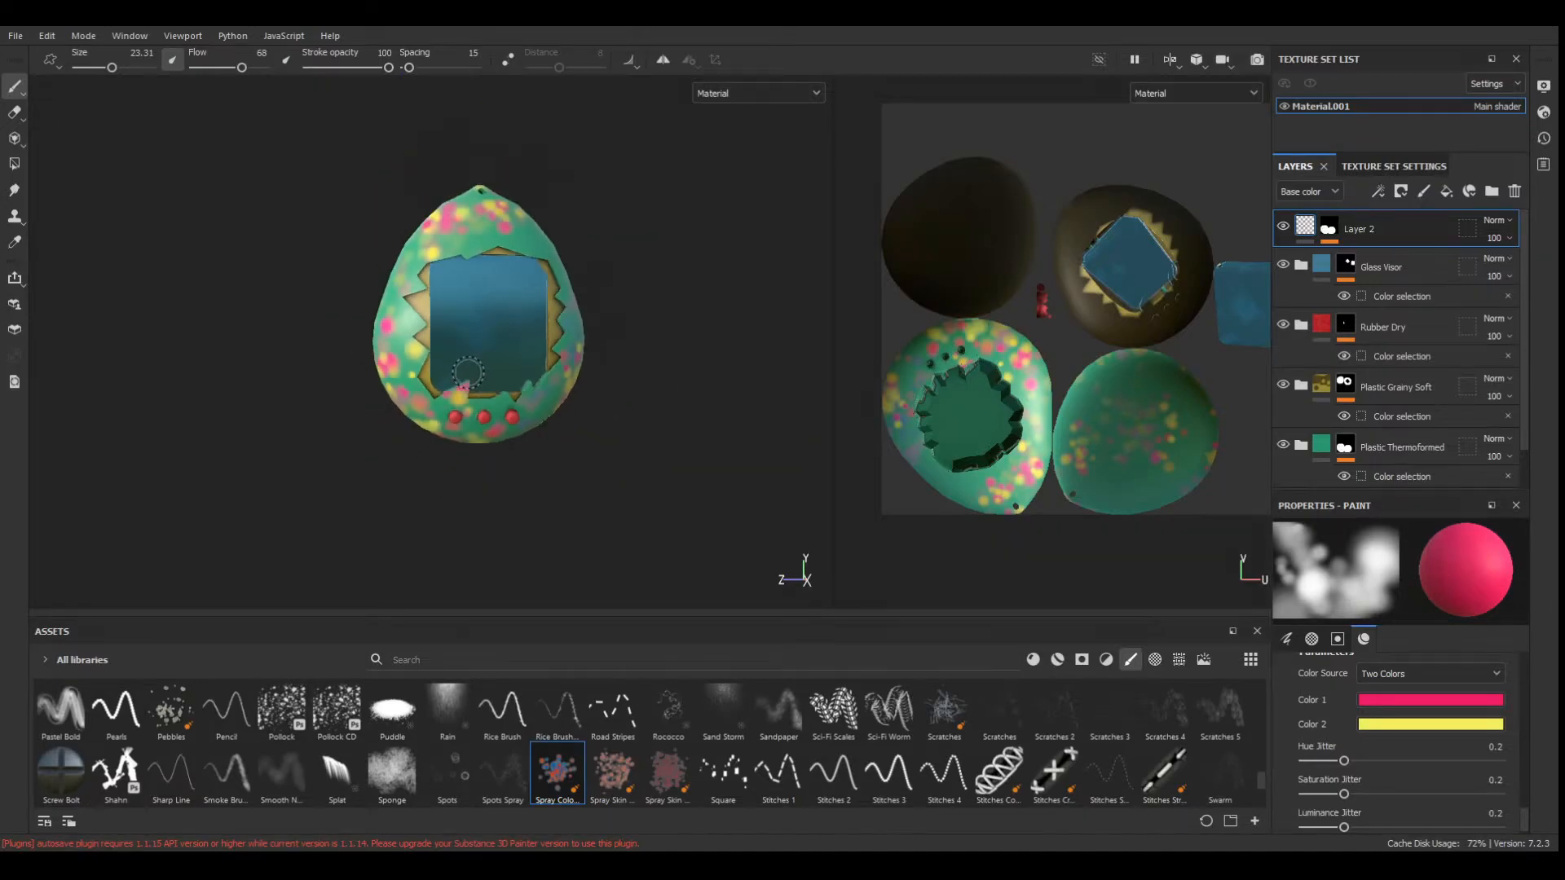
scroll(465, 375, "up", 4)
left_click(1322, 445)
left_click(1301, 446)
scroll(1318, 432, "down", 2)
left_click(1320, 432)
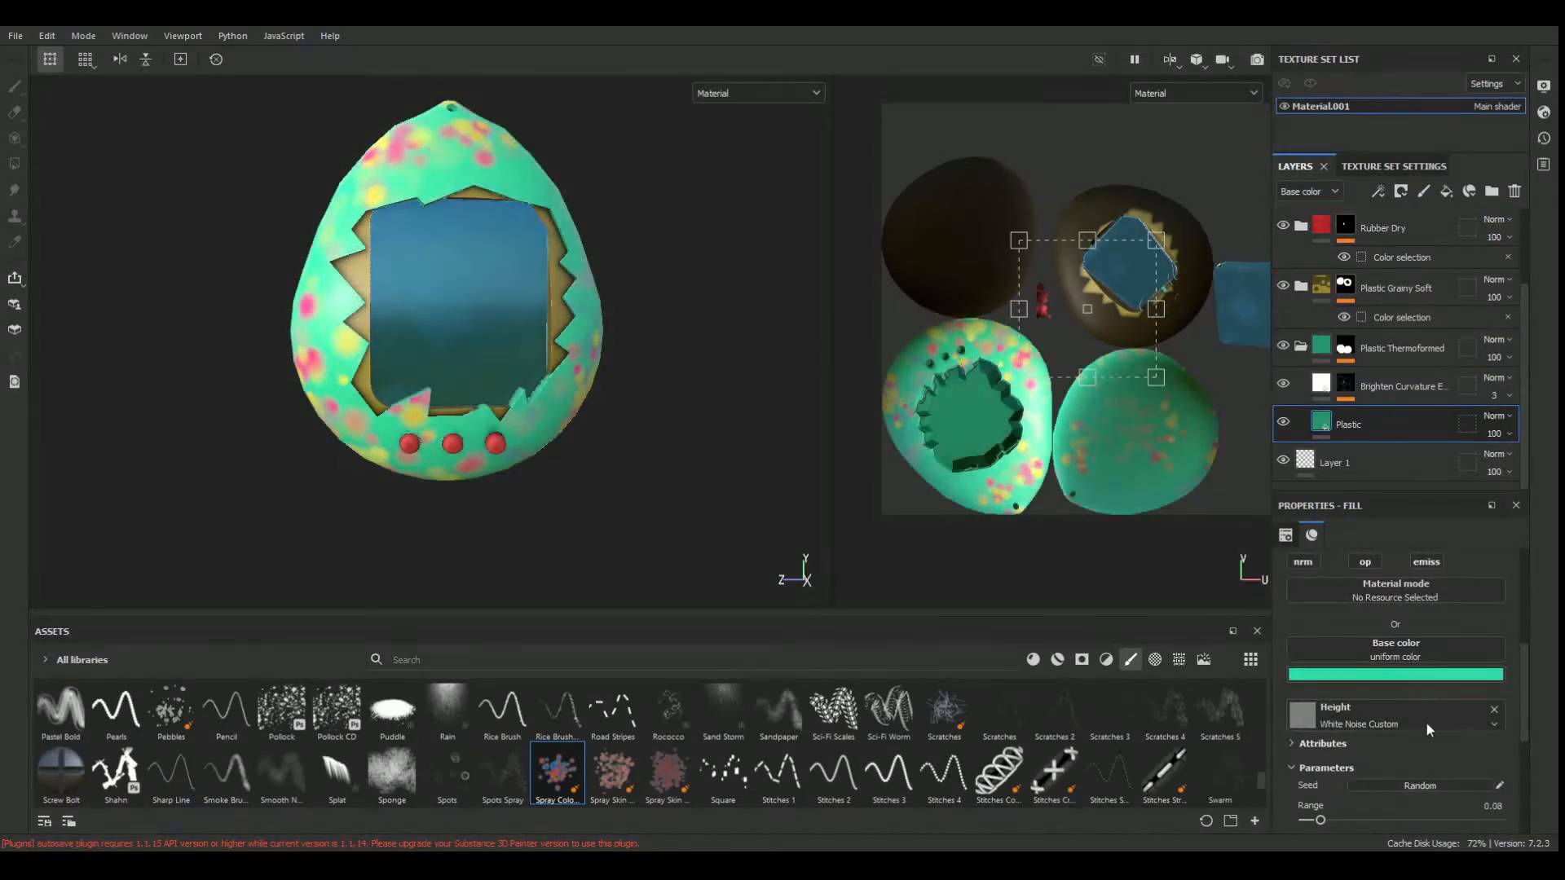
scroll(1342, 643, "down", 6)
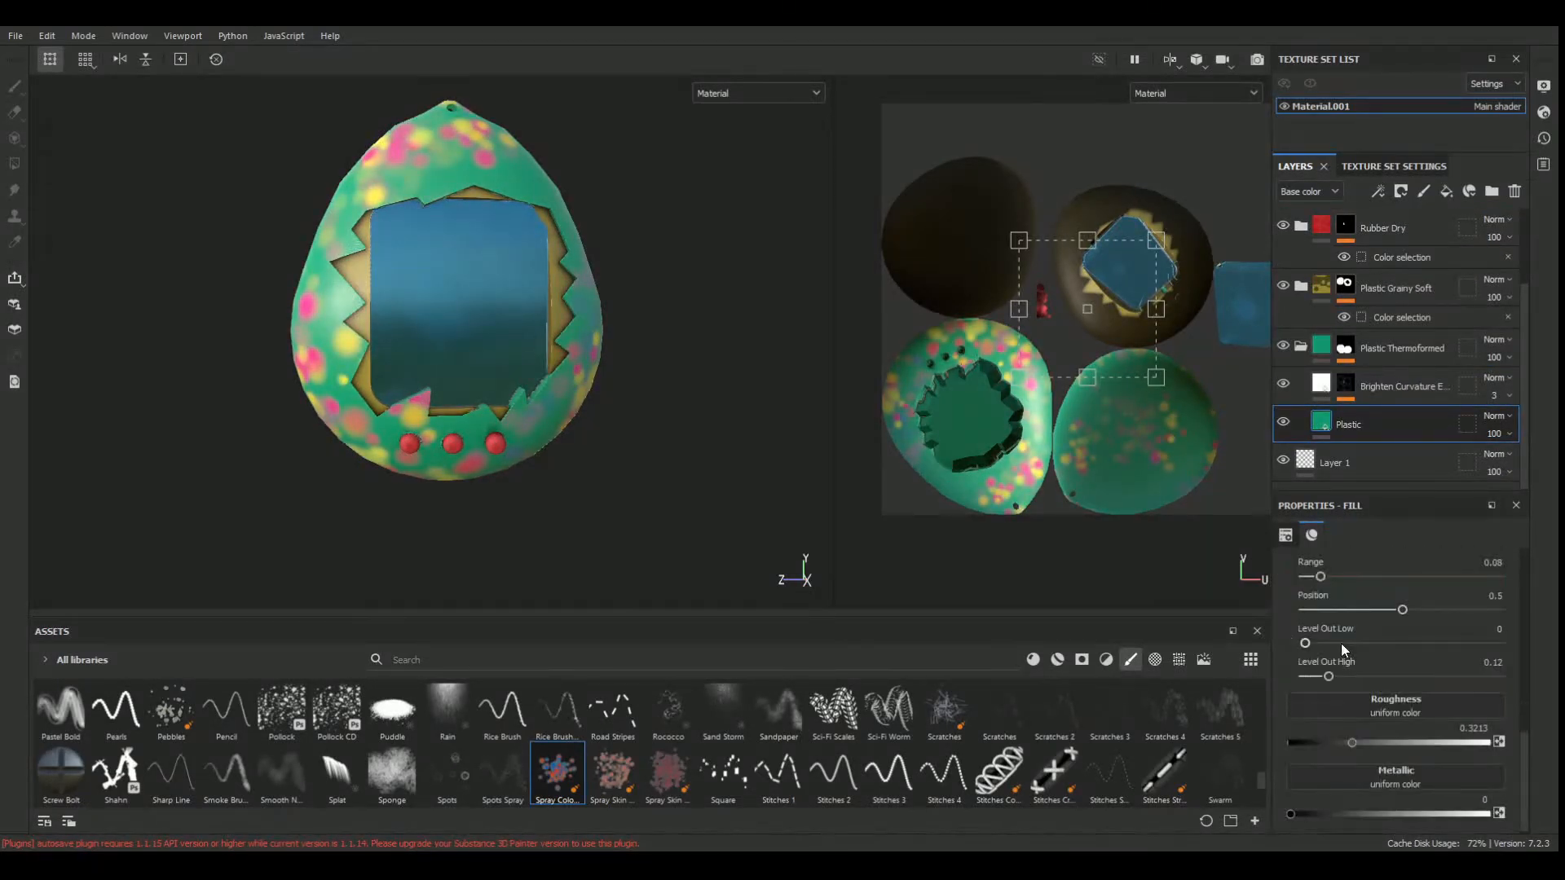
left_click(1406, 807)
left_click_drag(1406, 807, 1340, 808)
left_click_drag(1361, 739, 1419, 739)
scroll(536, 348, "up", 5)
left_click_drag(595, 423, 461, 416, "alt")
scroll(1342, 680, "up", 2)
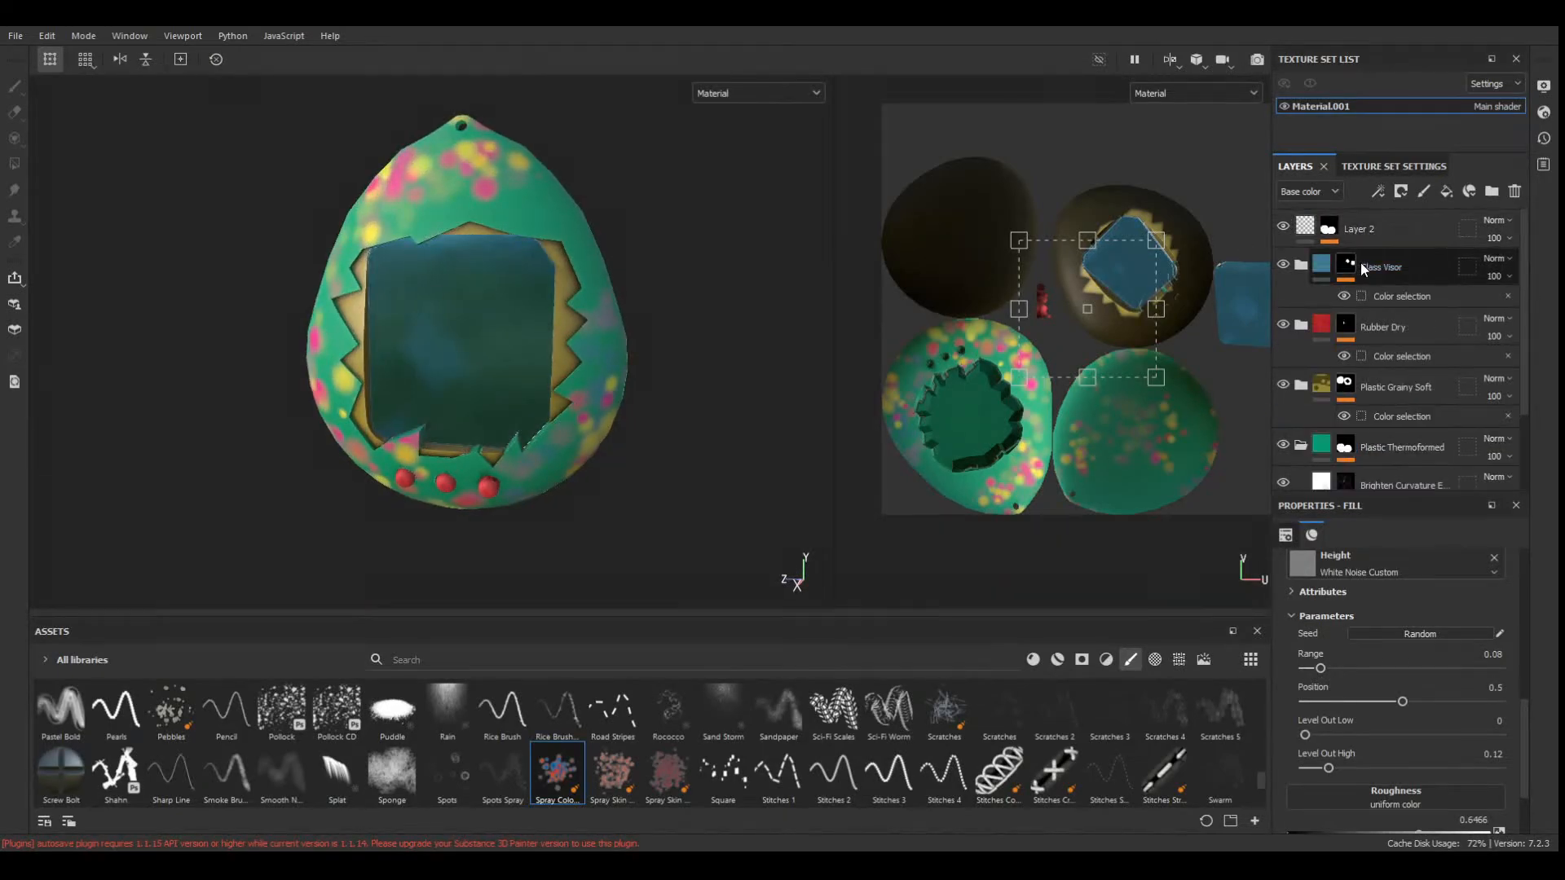
Set the Layer 2 spray brush's Hue Jitter to 0.23 and fade the shell's spots with the eraser at stroke opacity 68.
key("e")
key("1")
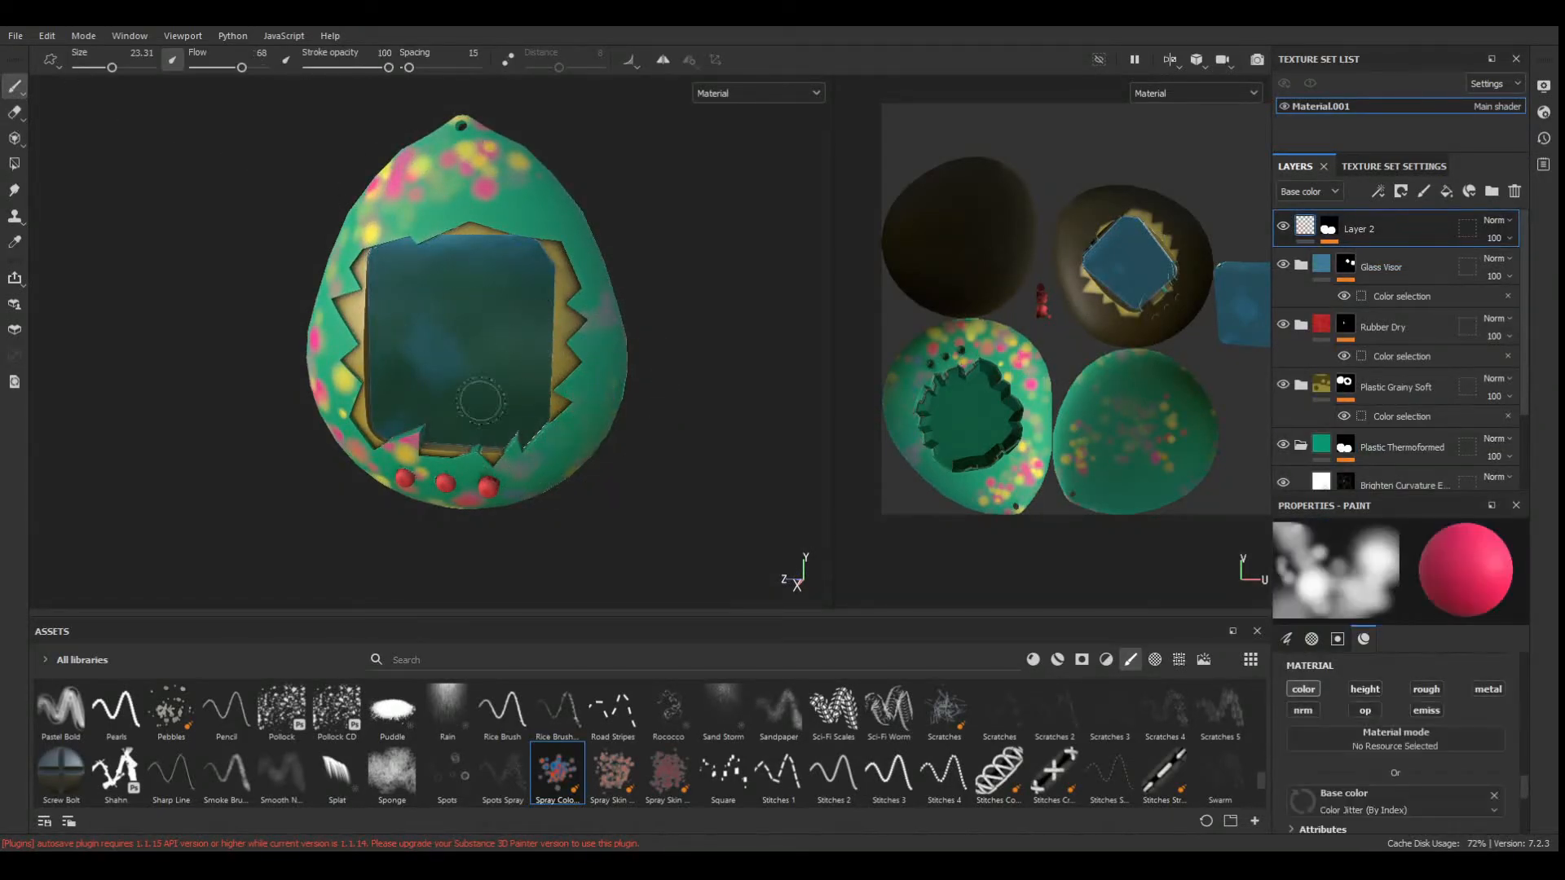
scroll(1347, 672, "down", 5)
left_click_drag(1344, 748, 1349, 749)
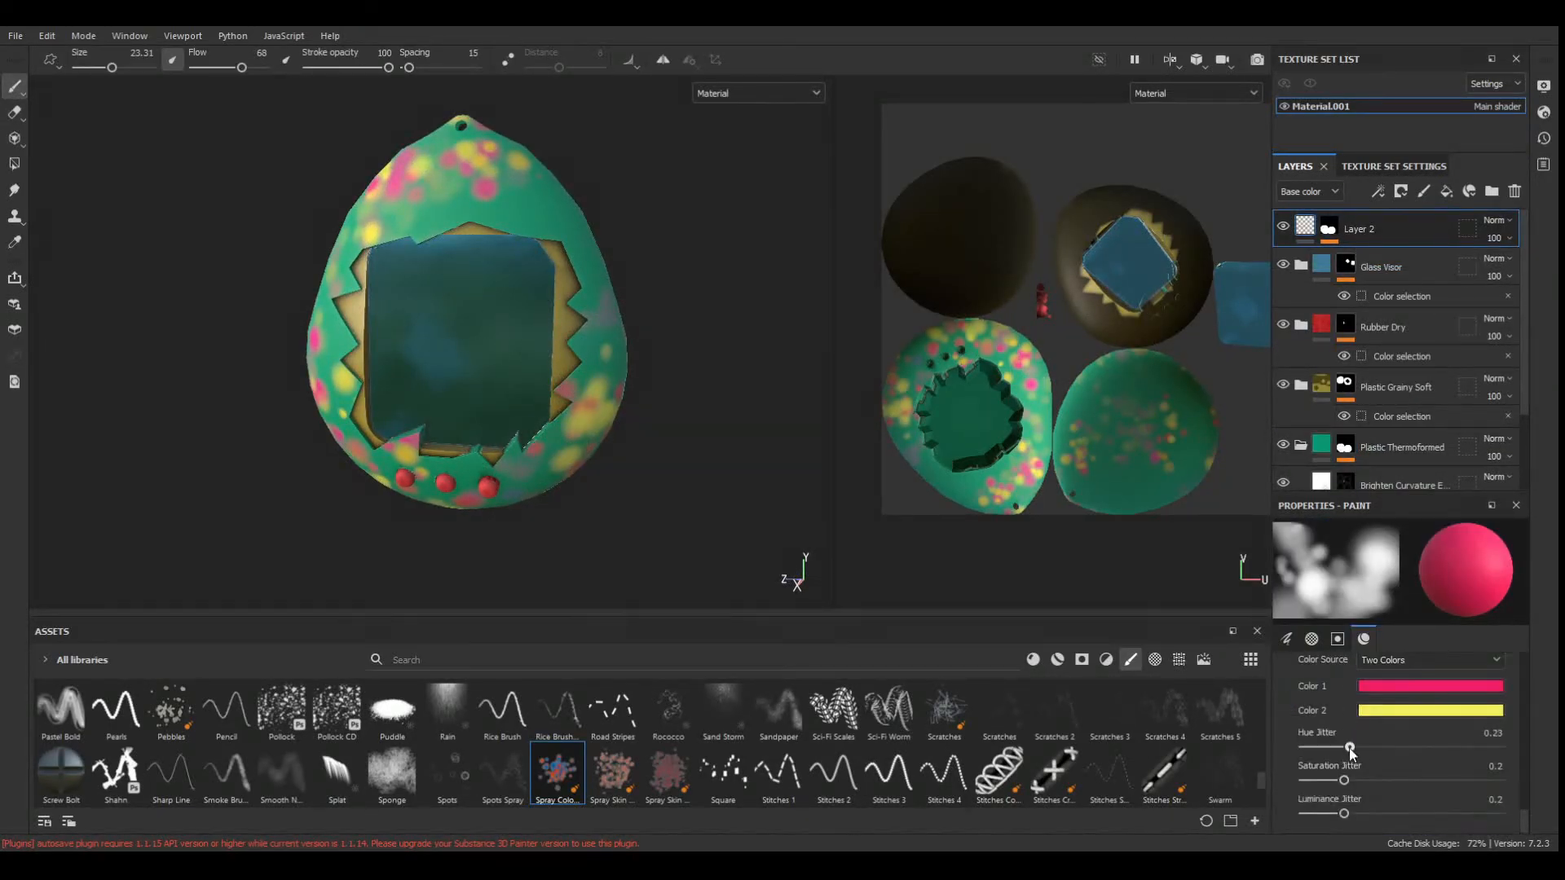
key("e")
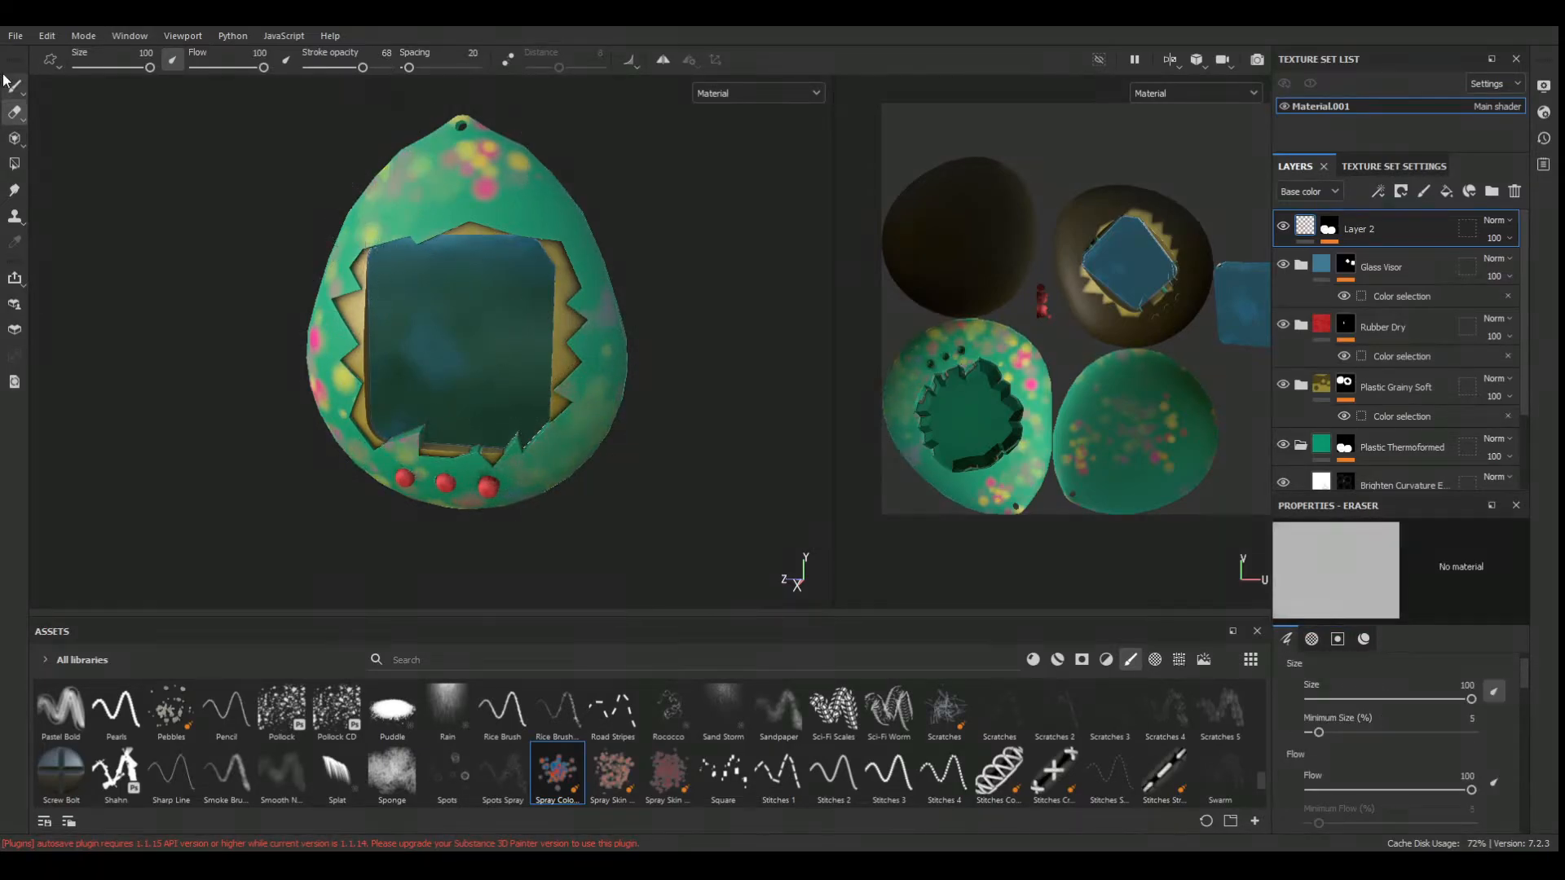
Try spraying more pink and yellow spots over the front of the shell at brush size 23.31, and undo the strokes.
key("1")
left_click(506, 189)
scroll(354, 249, "down", 1)
left_click(383, 224)
key("ctrl+z")
key("ctrl+z")
key("ctrl+z")
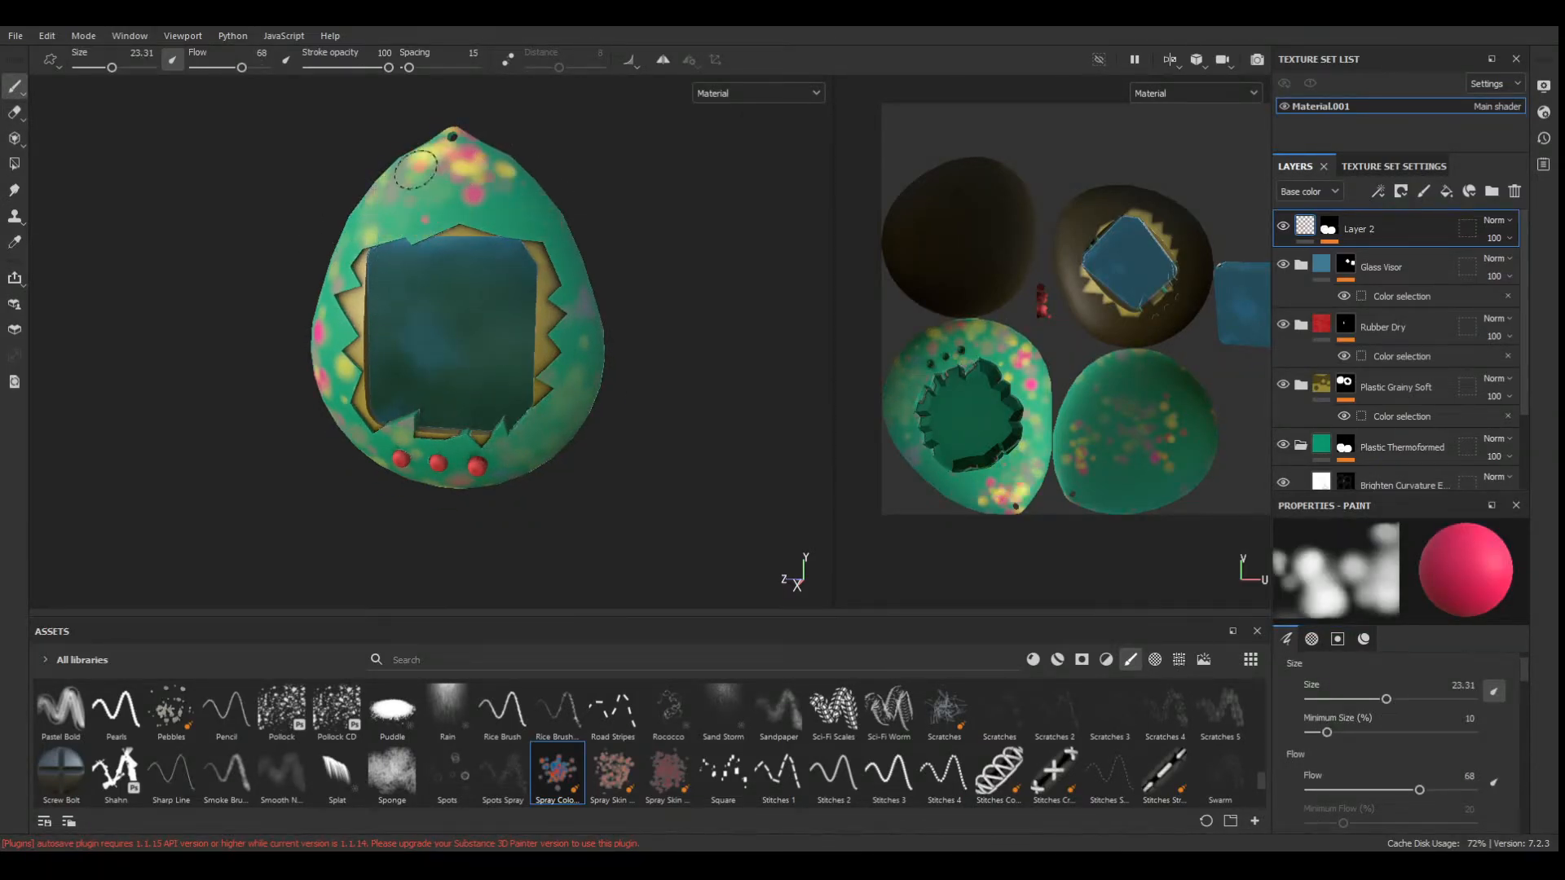
left_click_drag(432, 167, 367, 243)
left_click_drag(593, 288, 563, 432)
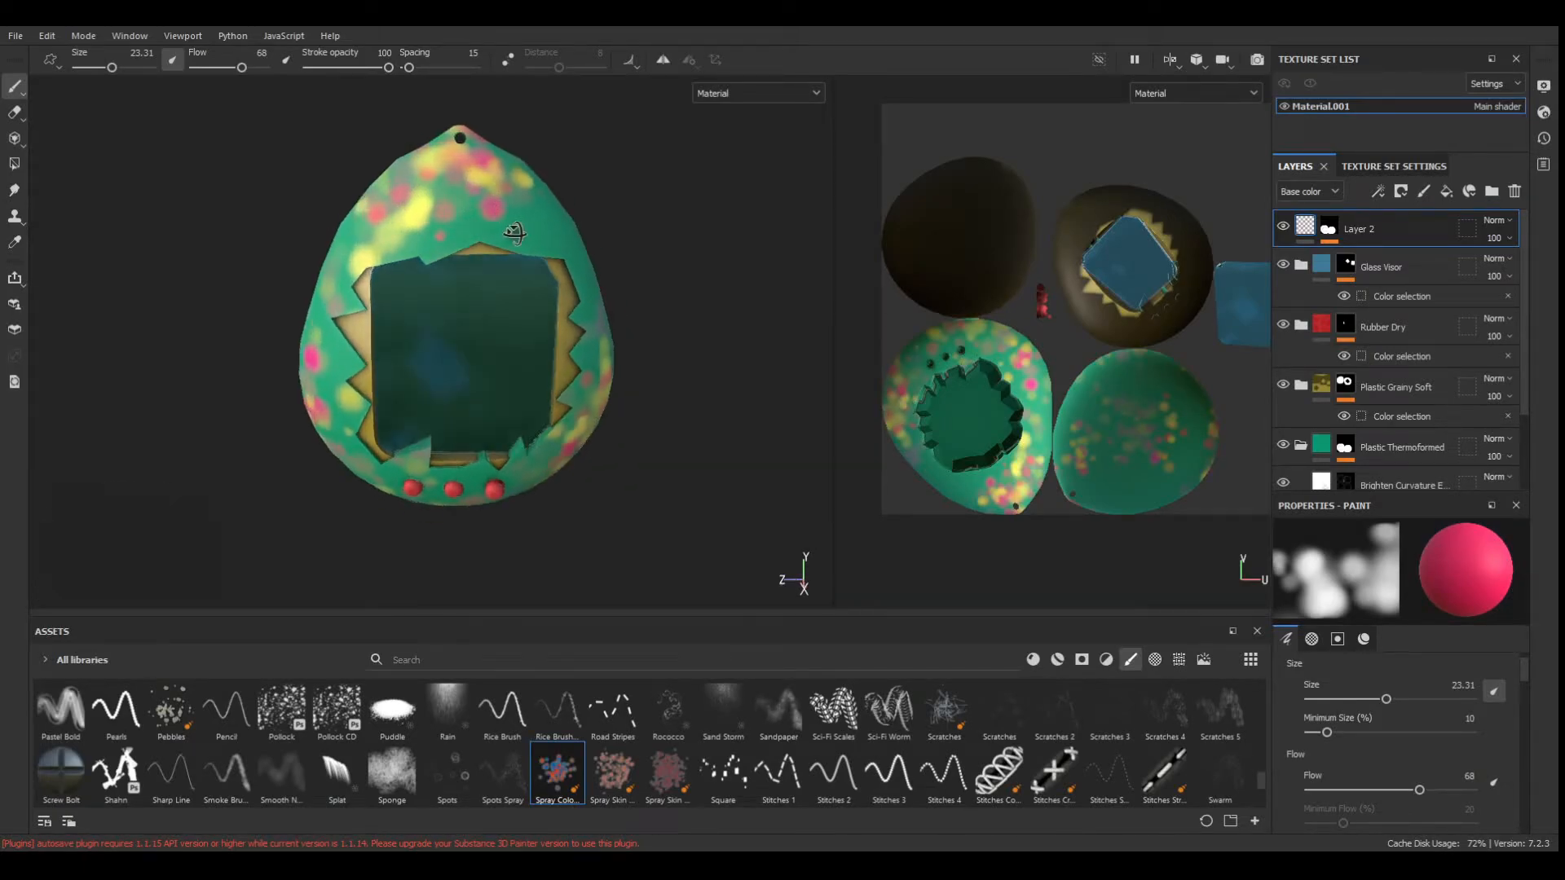
left_click_drag(469, 208, 716, 227, "alt")
left_click_drag(457, 291, 575, 257, "alt")
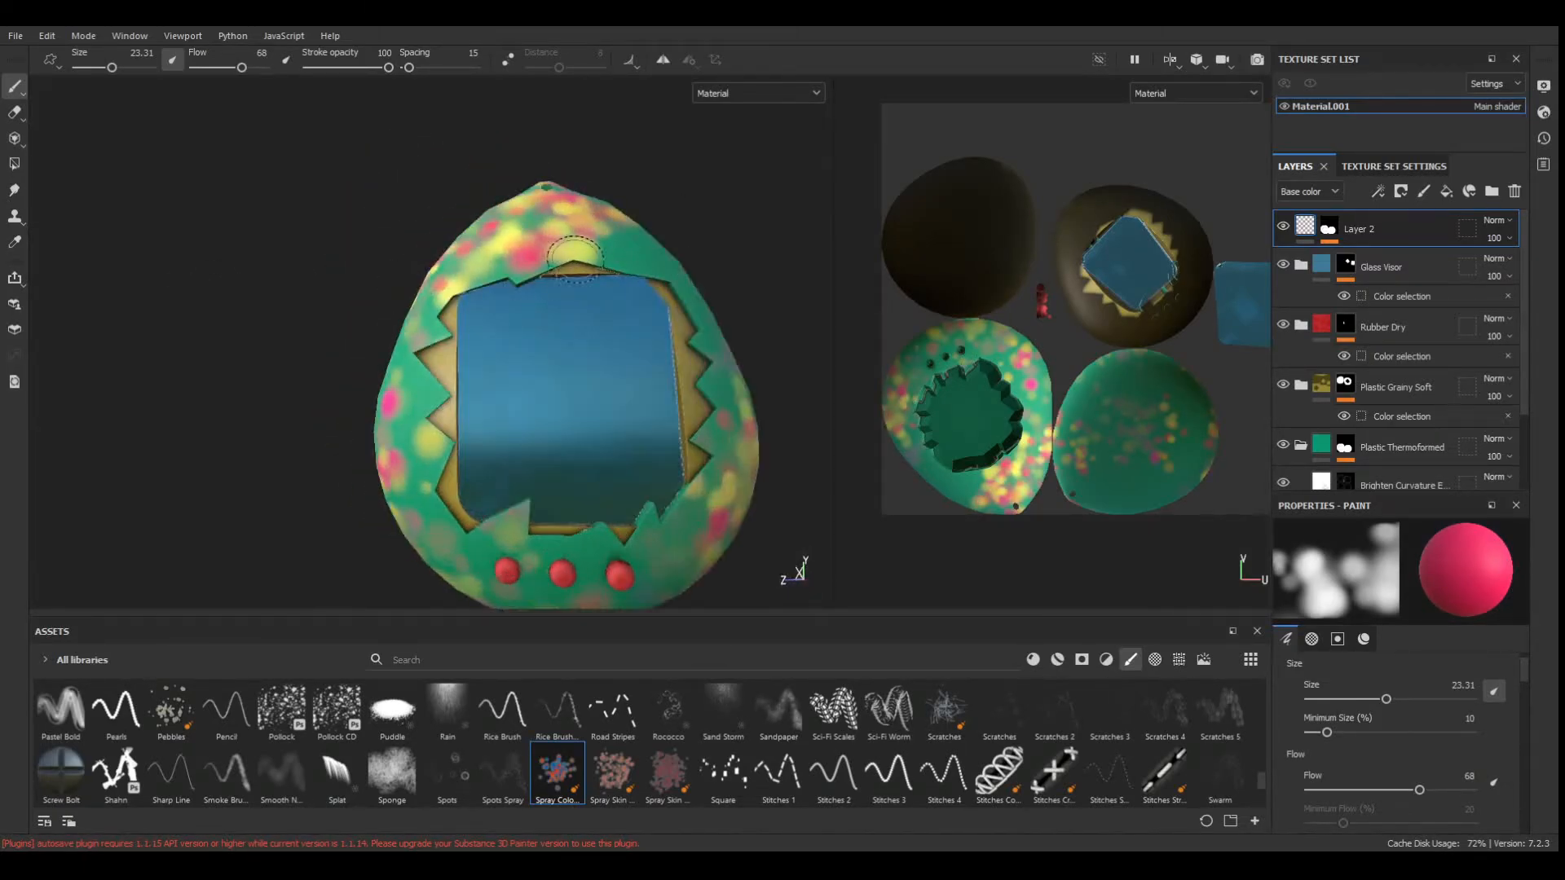
key("ctrl+z")
key("ctrl+z")
Set the spray brush to size 33.85, flow 41 and spacing 61, and spray spots across the shell's upper front.
left_click_drag(112, 67, 89, 67)
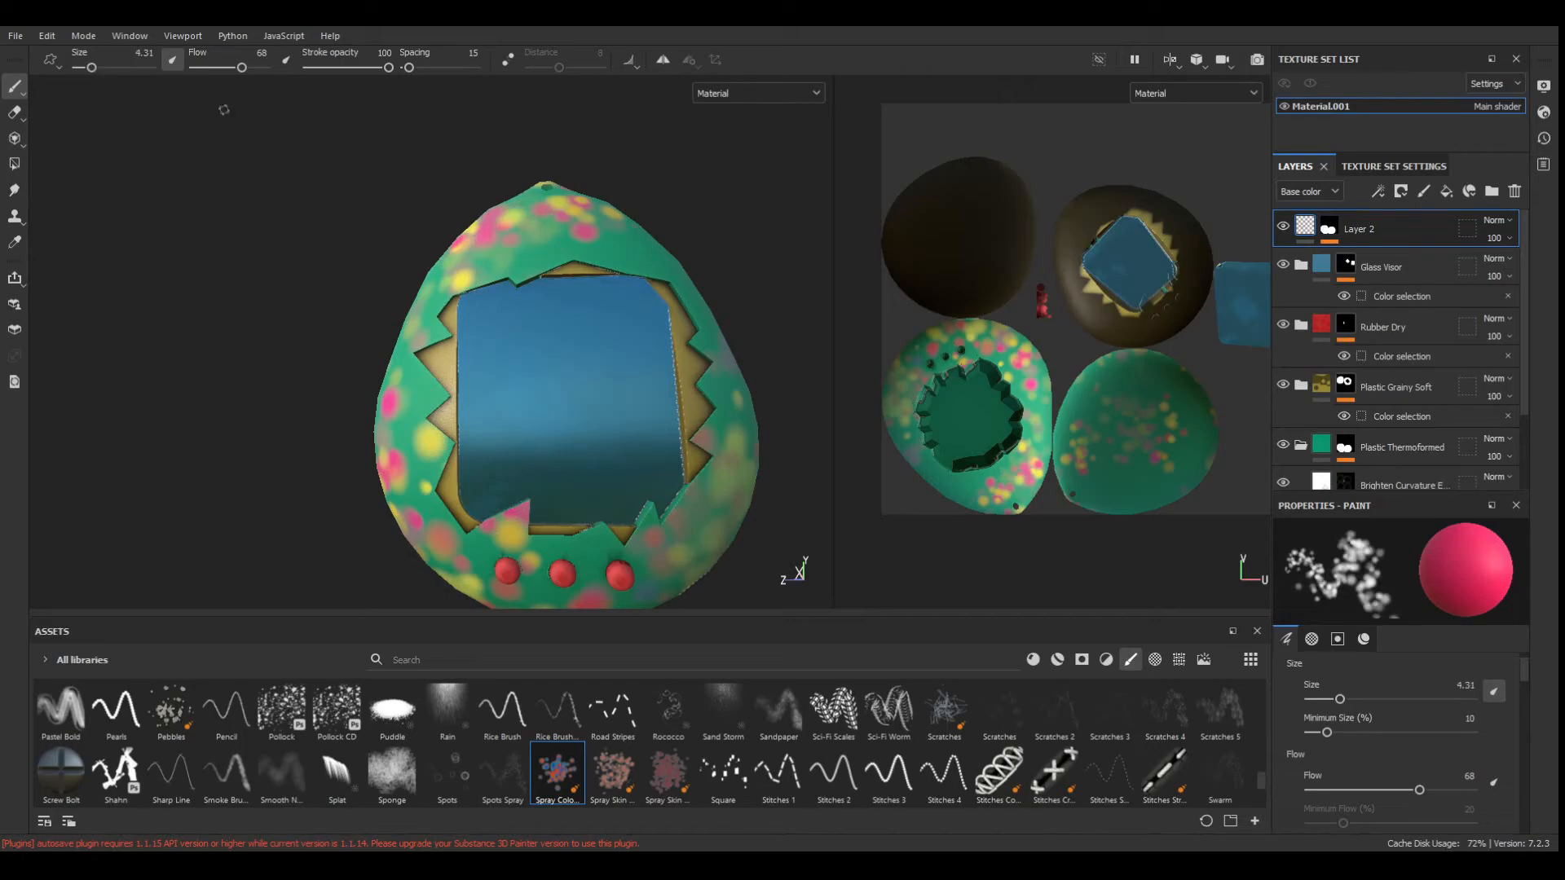
right_click_drag(481, 227, 551, 228, "ctrl")
left_click_drag(241, 67, 223, 67)
left_click_drag(408, 67, 416, 68)
mouse_move(451, 279)
left_mouse_down()
mouse_move(619, 227)
mouse_move(571, 310)
mouse_move(604, 321)
mouse_move(592, 242)
left_mouse_up()
scroll(611, 237, "down", 2)
scroll(604, 321, "down", 2)
scroll(587, 362, "up", 2)
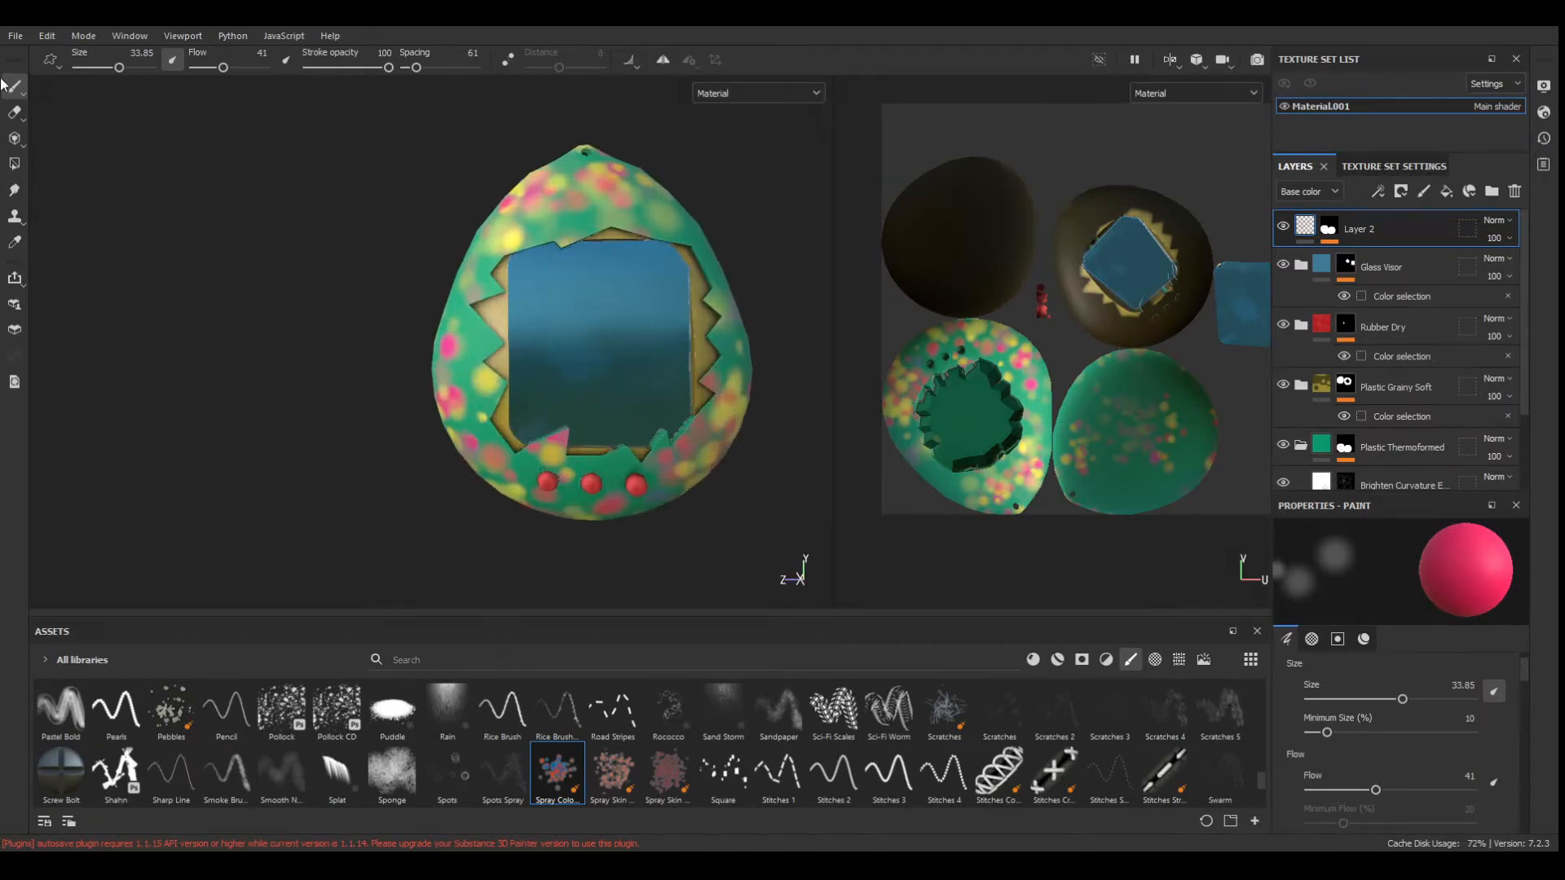
Speckle the yellow spots on the shell's front using the eraser with the Spots Spray preset.
key("e")
left_click(503, 775)
scroll(478, 390, "up", 3)
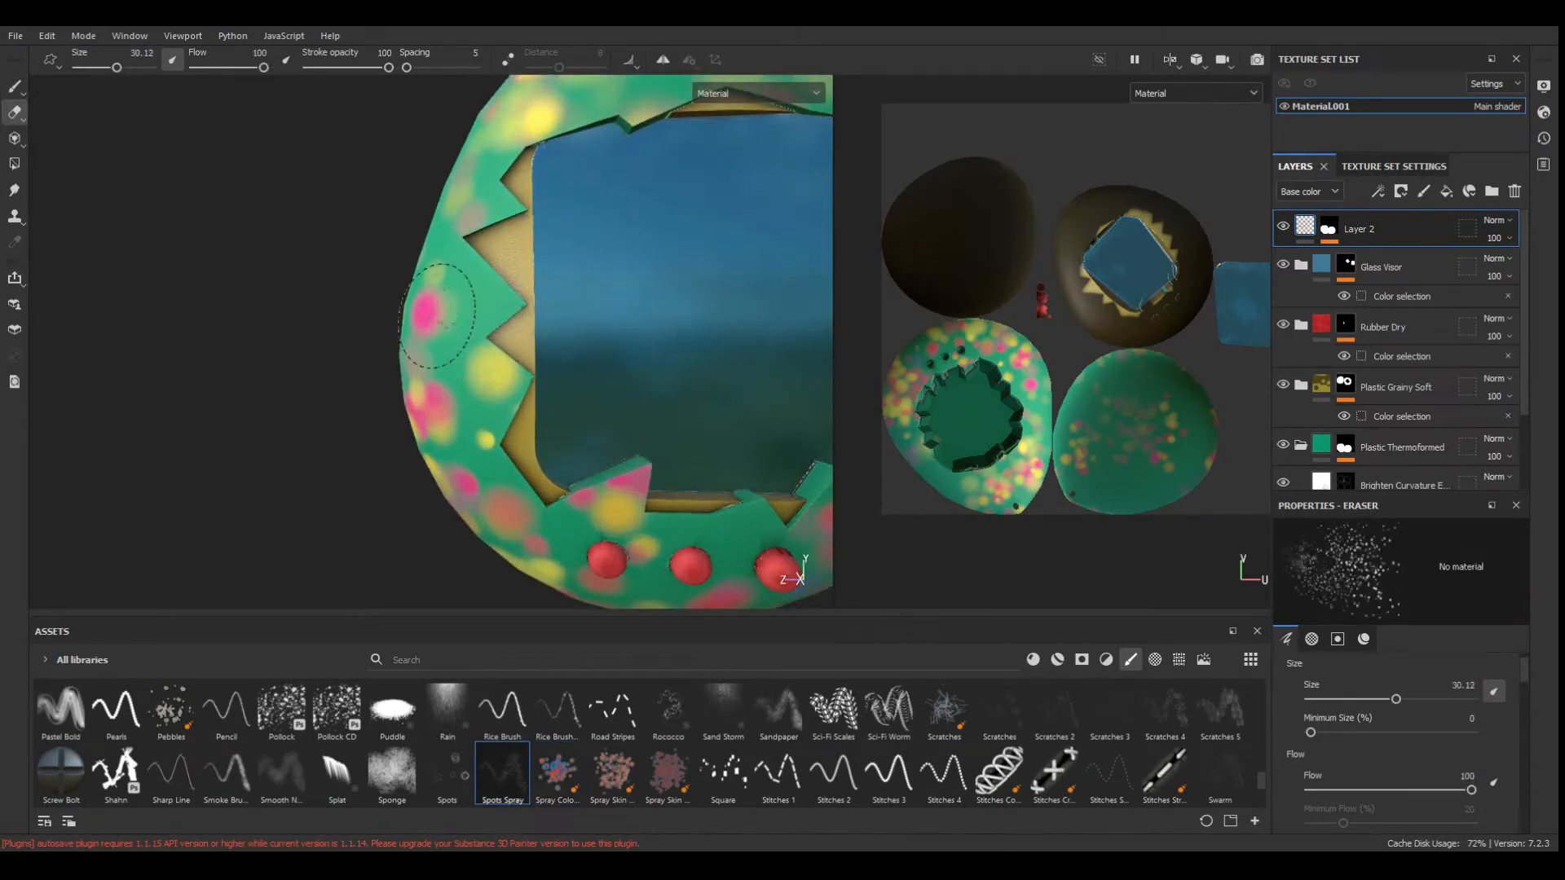
scroll(457, 432, "down", 3)
left_click(556, 775)
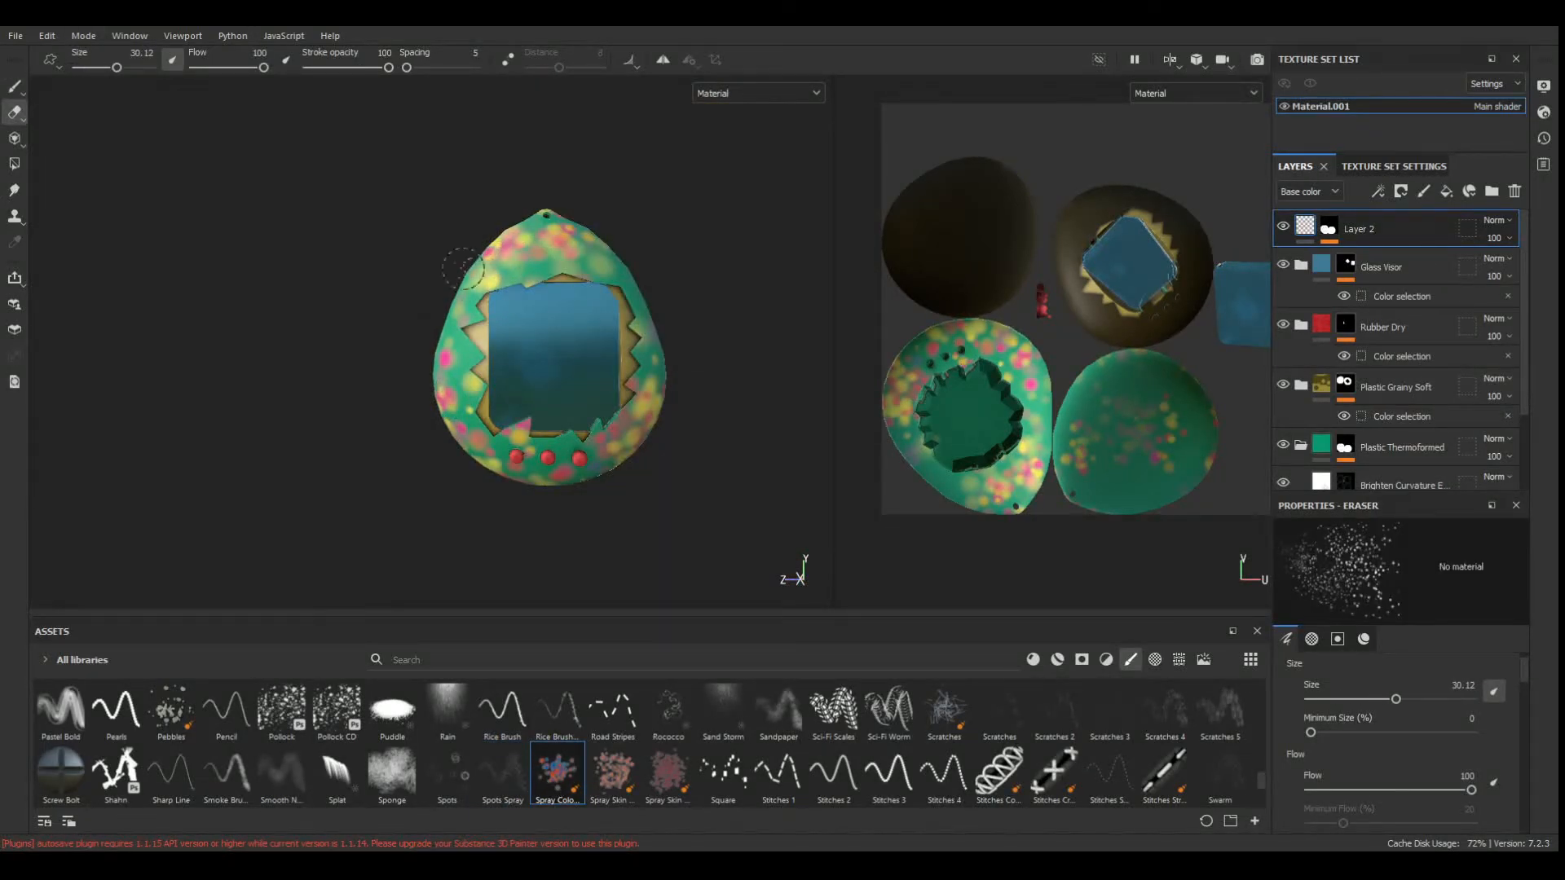
Fade the spots on the shell's sides and upper front using the eraser with the Sponge preset at size 25 and flow 67.
scroll(473, 326, "up", 2)
left_click(392, 774)
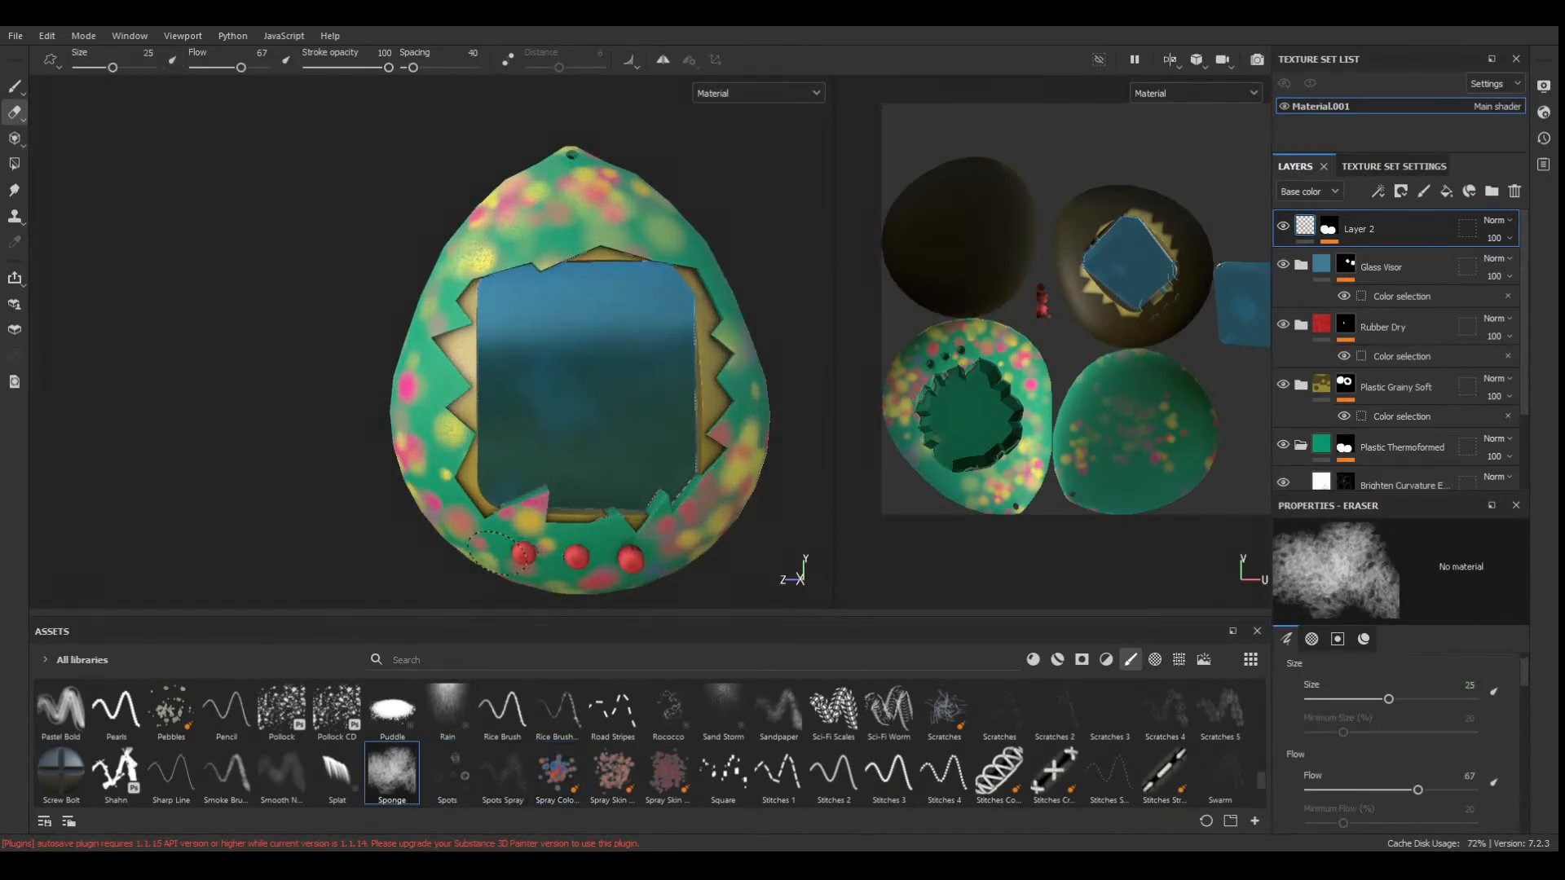
left_click_drag(734, 420, 713, 530)
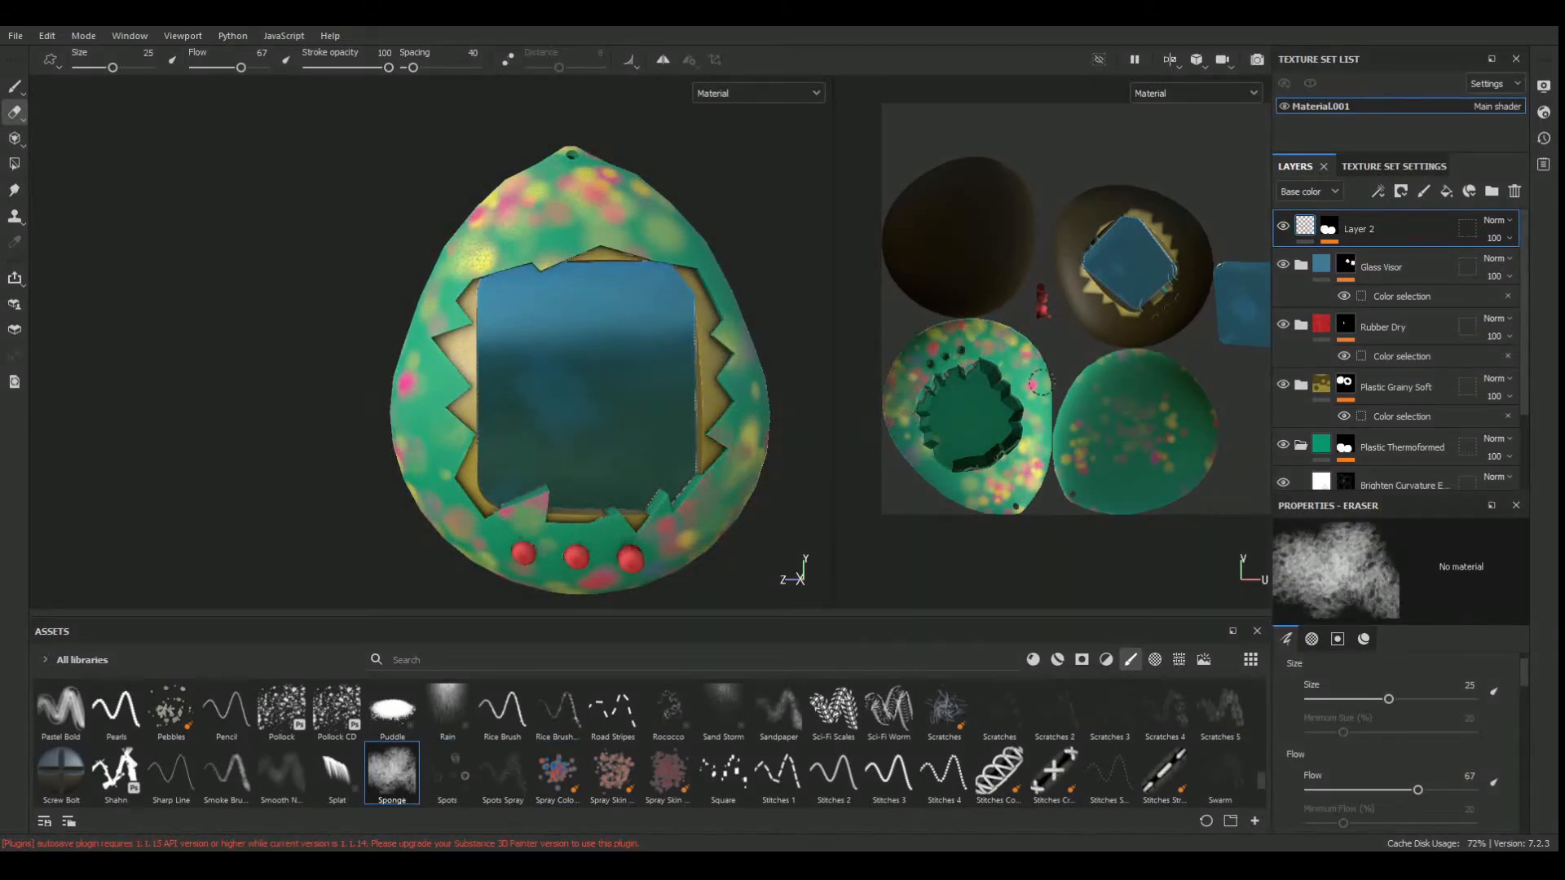
left_click_drag(481, 269, 611, 195)
scroll(815, 359, "down", 3)
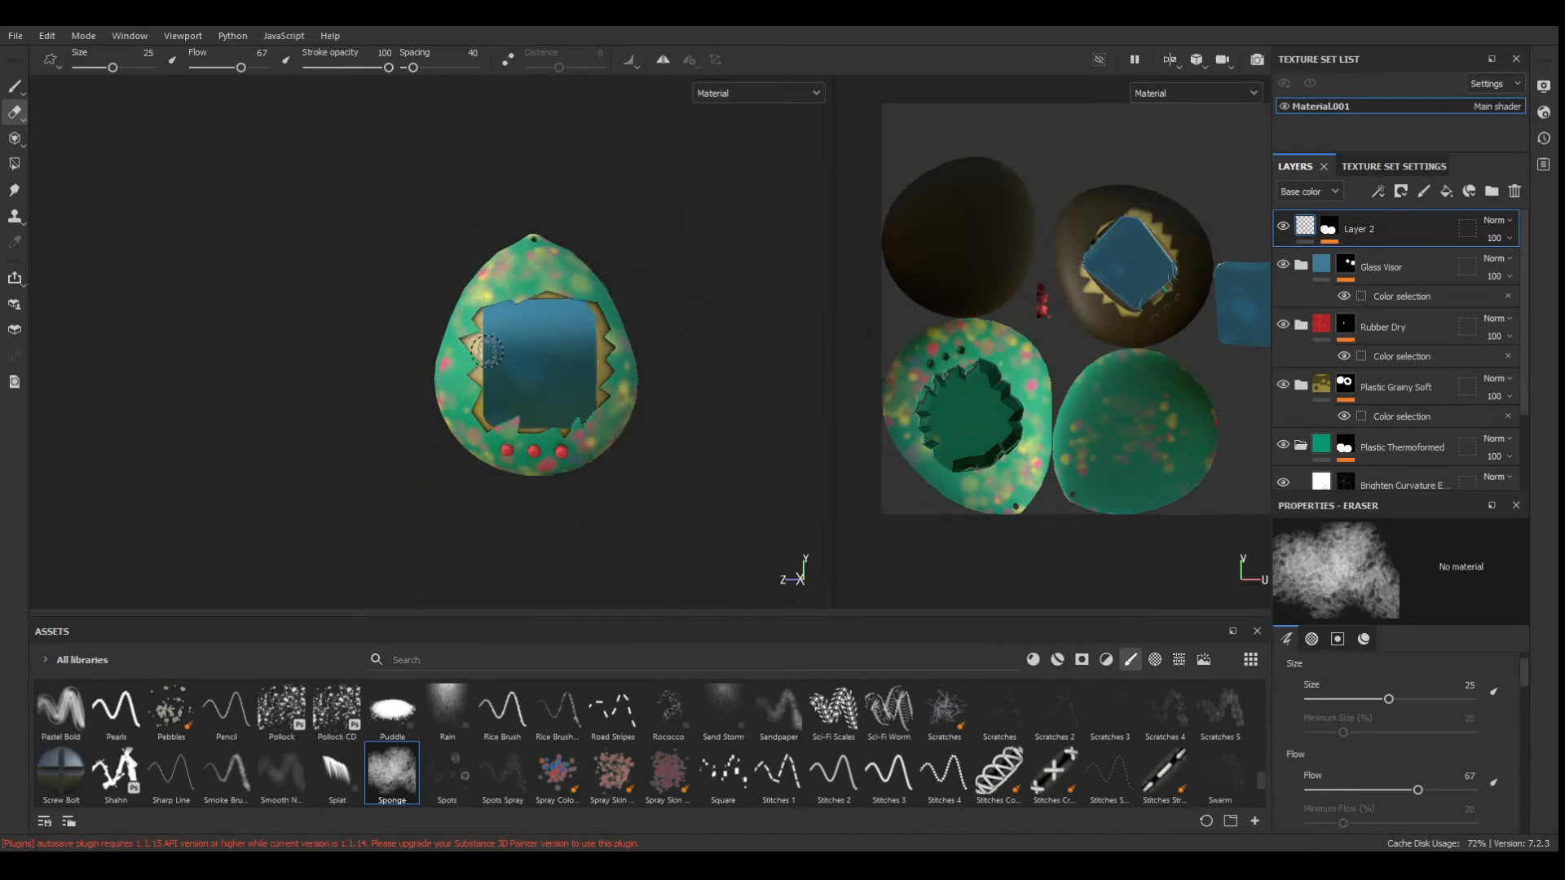
Spray blue, red and yellow spots over the shell's back and front with the paint brush at size 19.25 and flow 100.
mouse_move(815, 362)
left_mouse_down("alt")
mouse_move(337, 440)
mouse_move(310, 375)
left_mouse_up("alt")
key("1")
left_click_drag(288, 328, 245, 306)
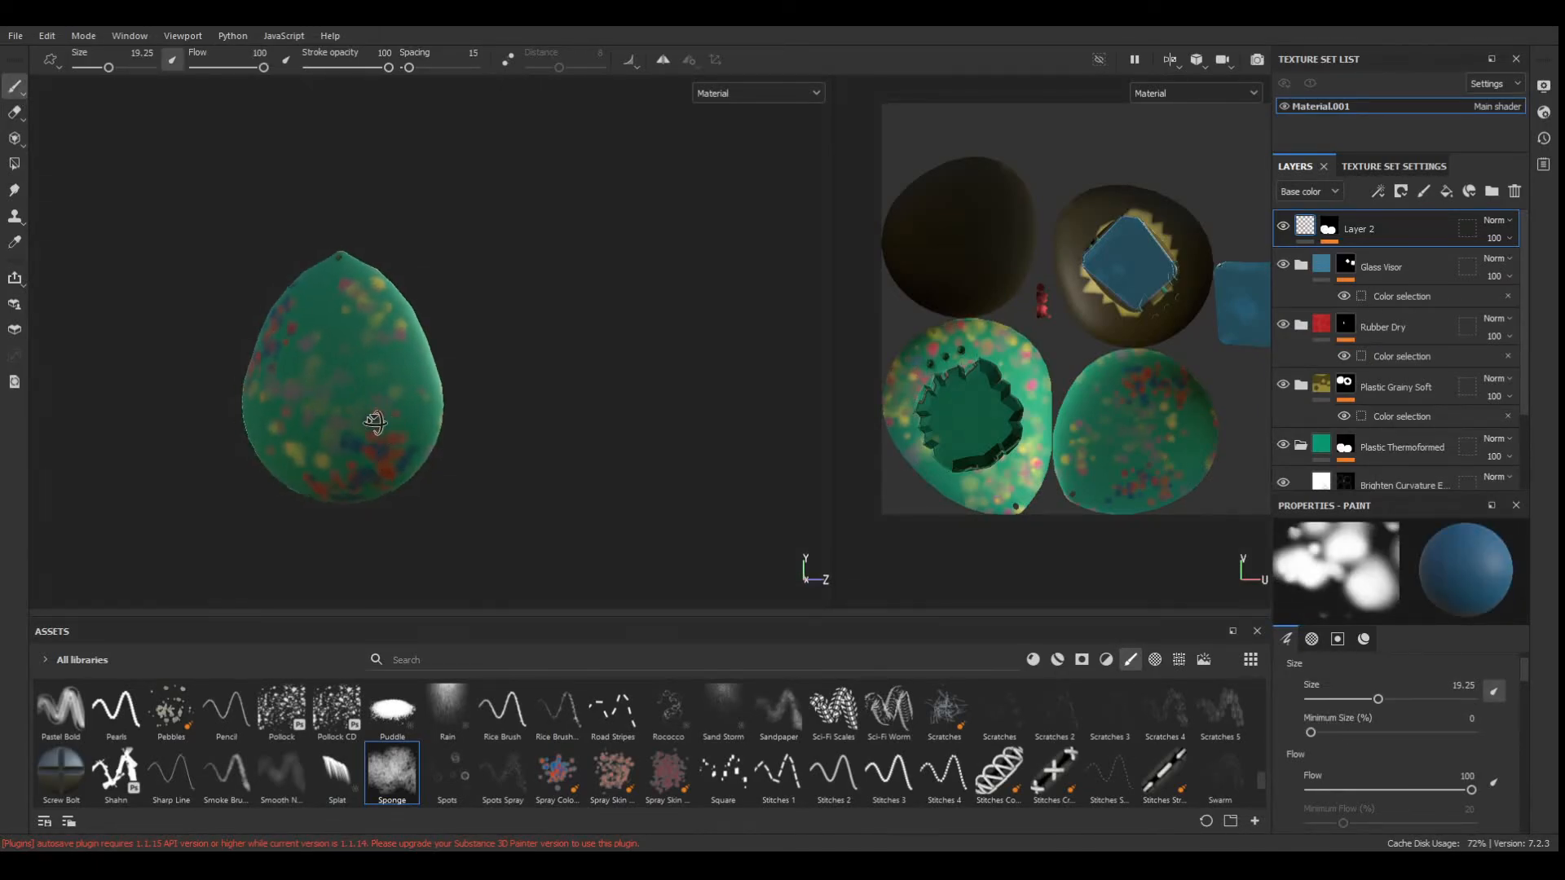
left_click_drag(378, 419, 677, 400, "alt")
scroll(685, 392, "up", 3)
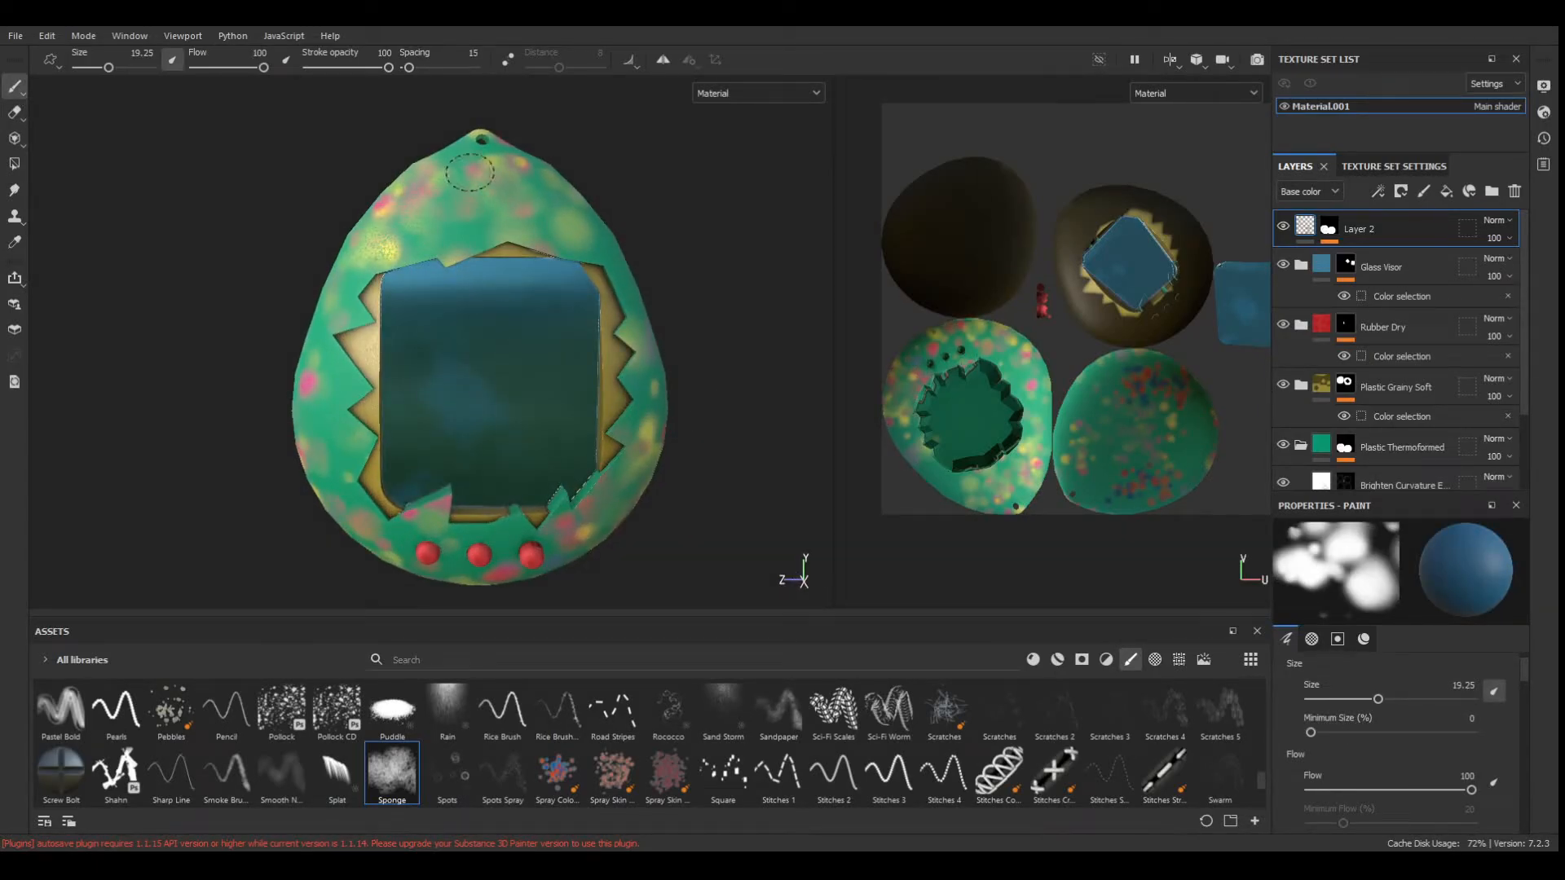
left_click_drag(469, 171, 363, 244)
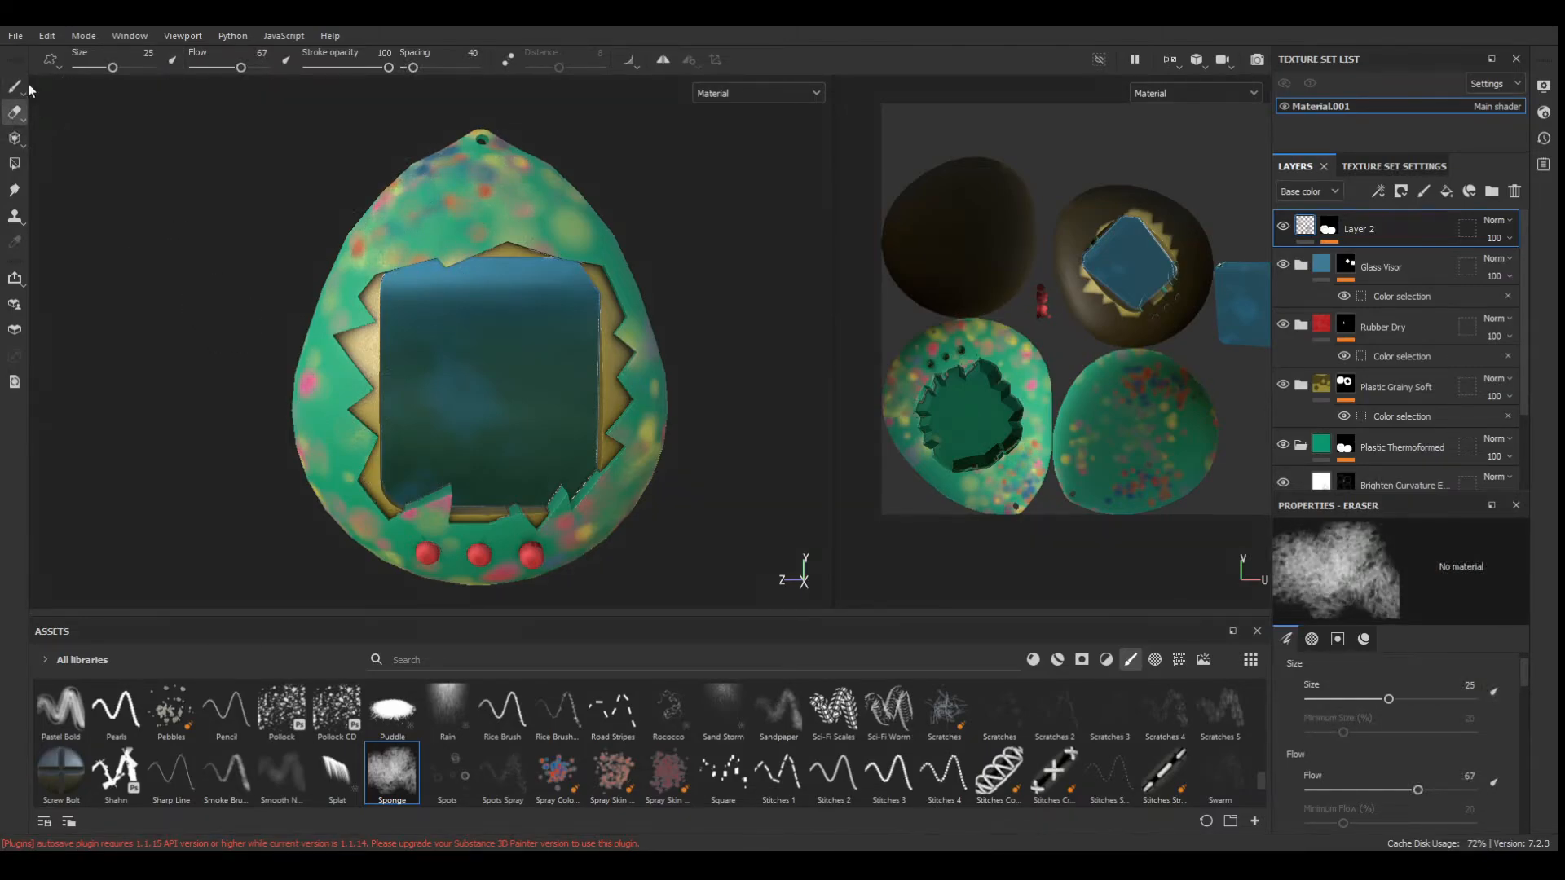
left_click_drag(373, 528, 395, 542)
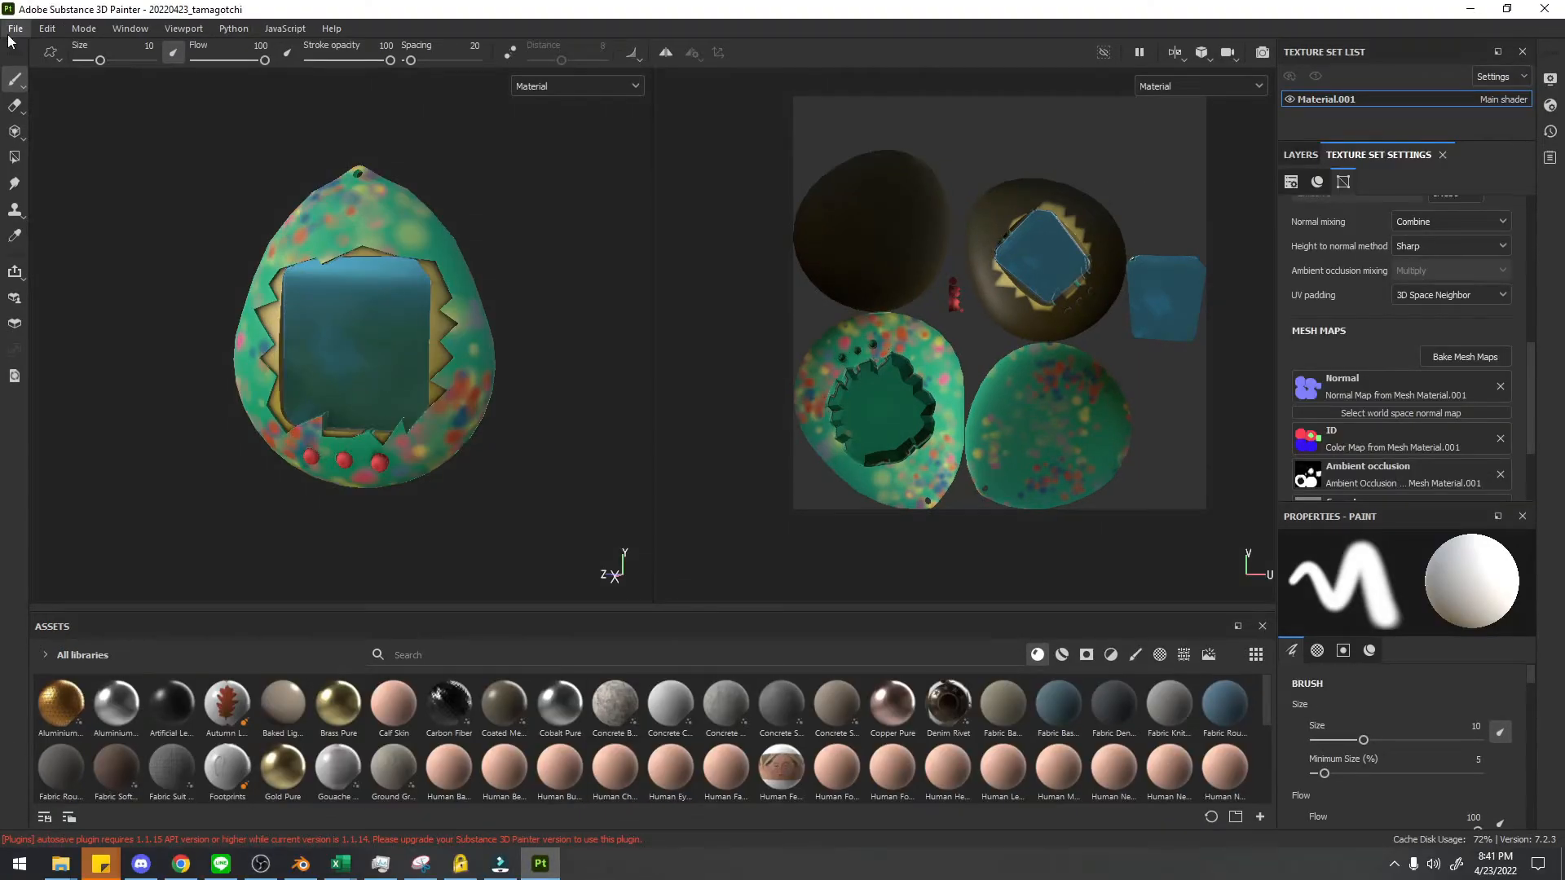
Open the texture export's output templates and remove the Emissive and Height maps from the PBR Metallic Roughness preset.
left_click(15, 29)
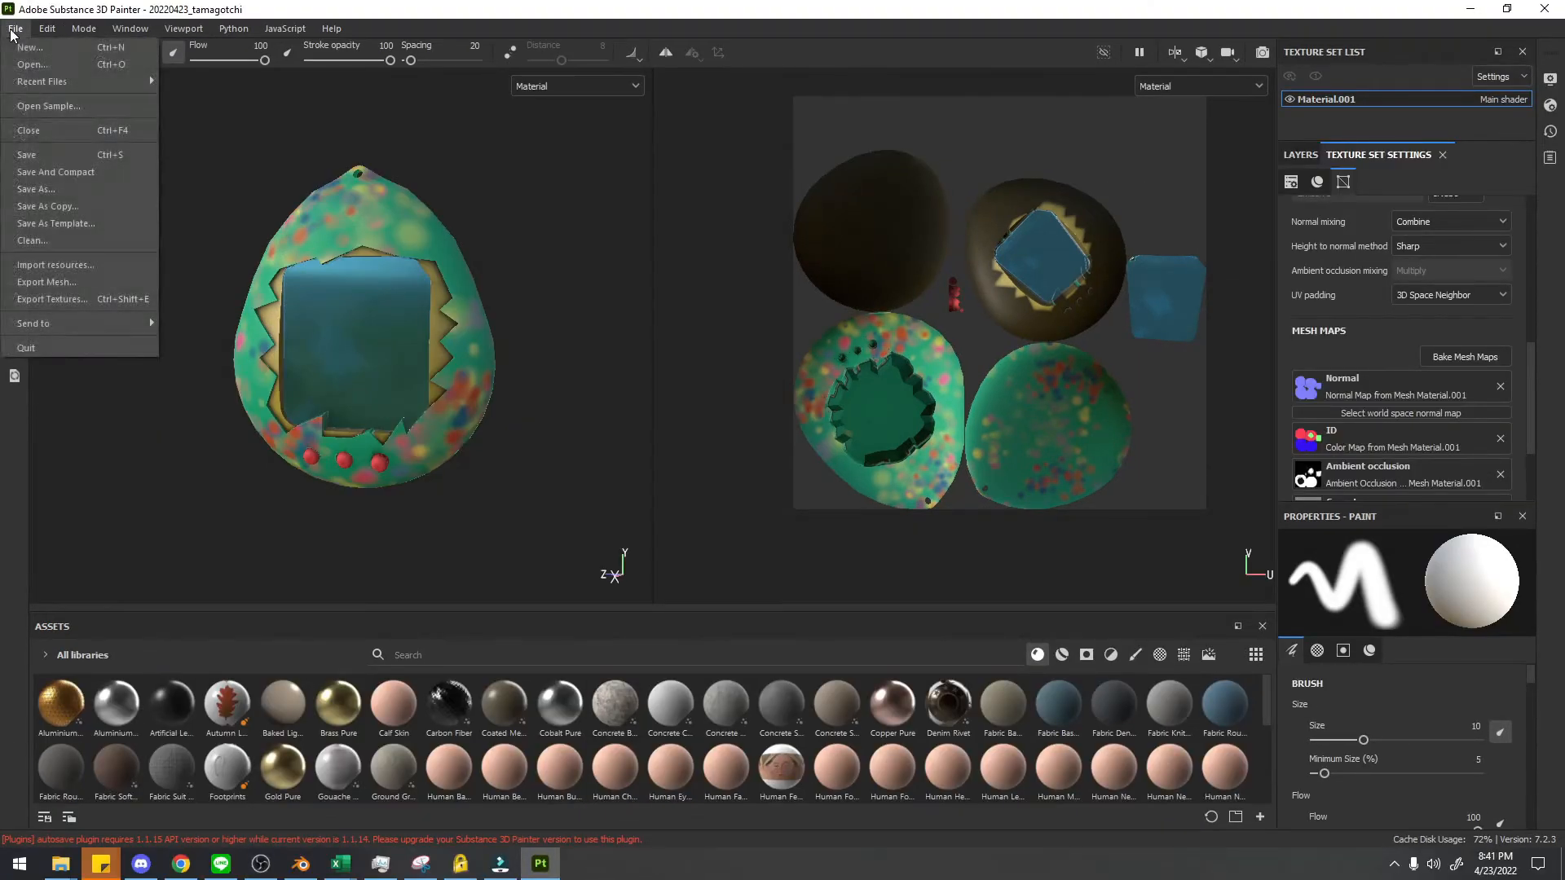
left_click(22, 300)
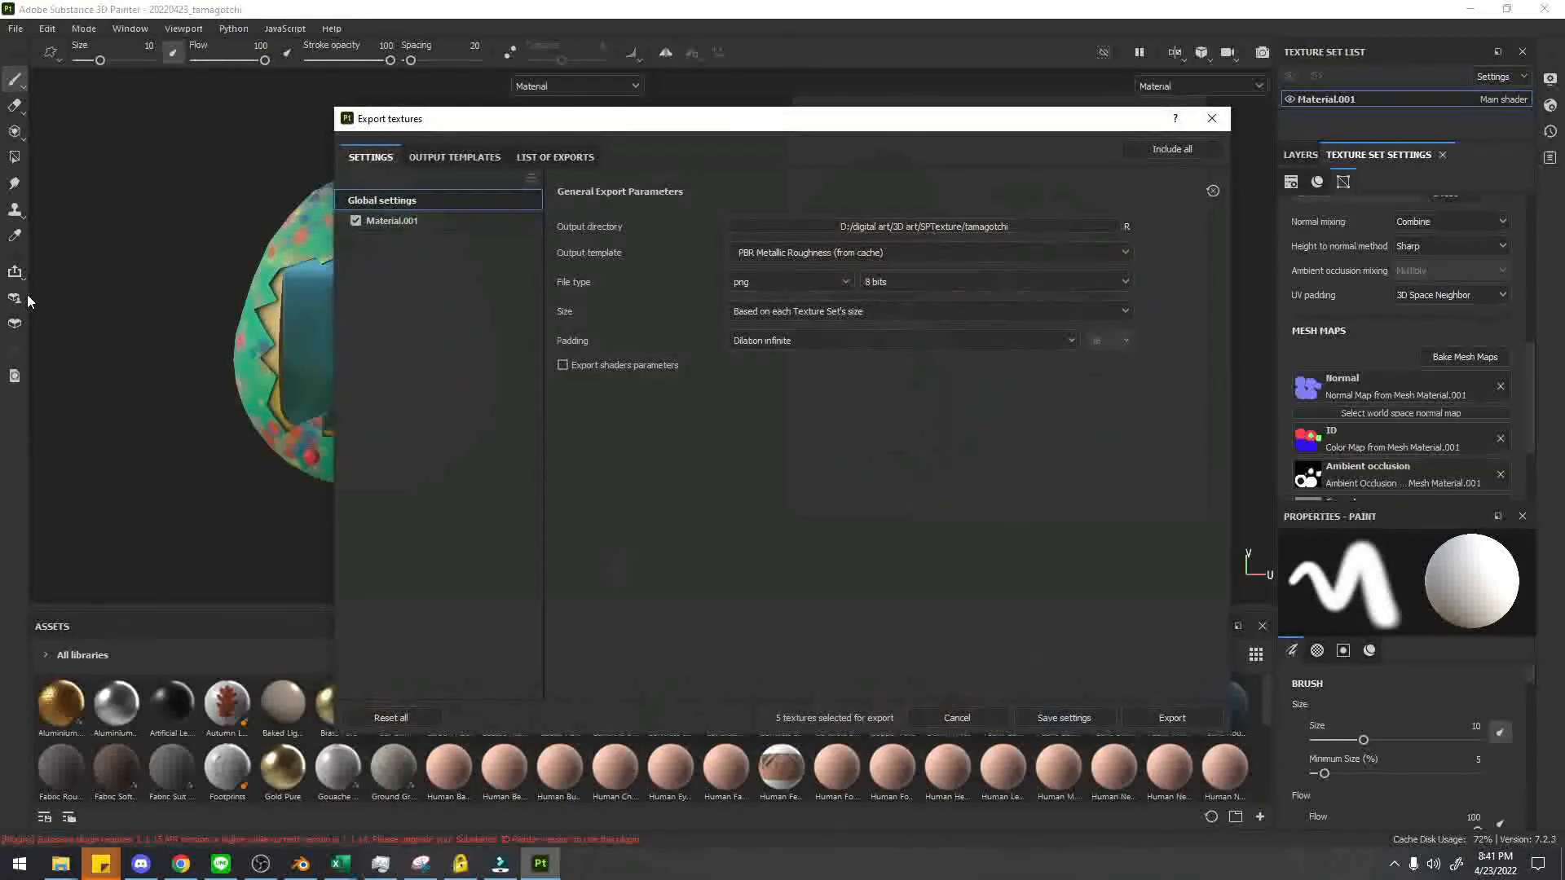
left_click(478, 156)
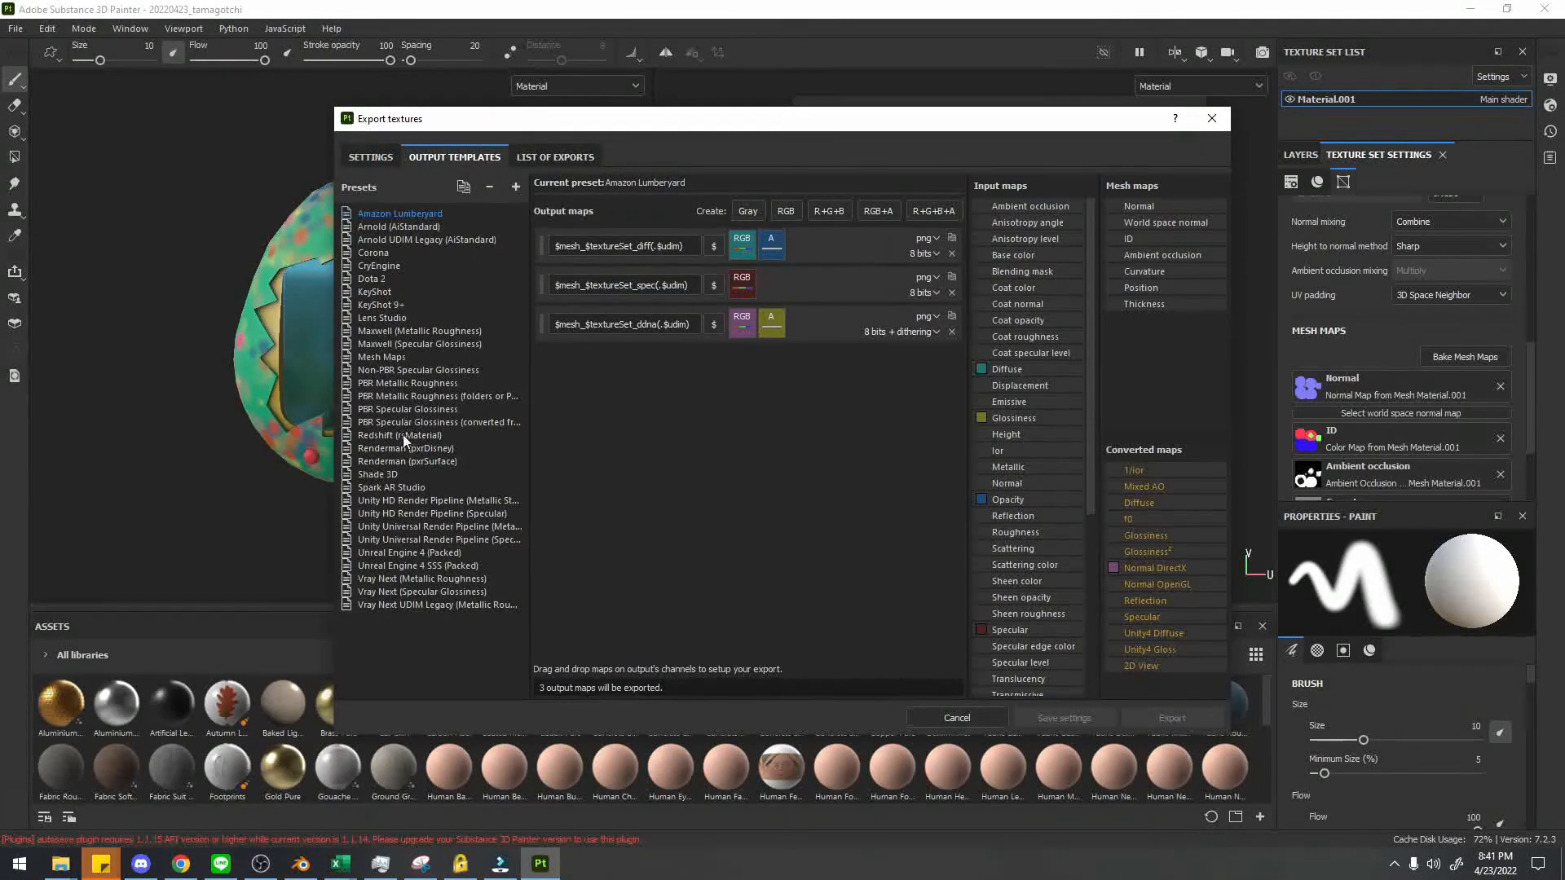
left_click(389, 385)
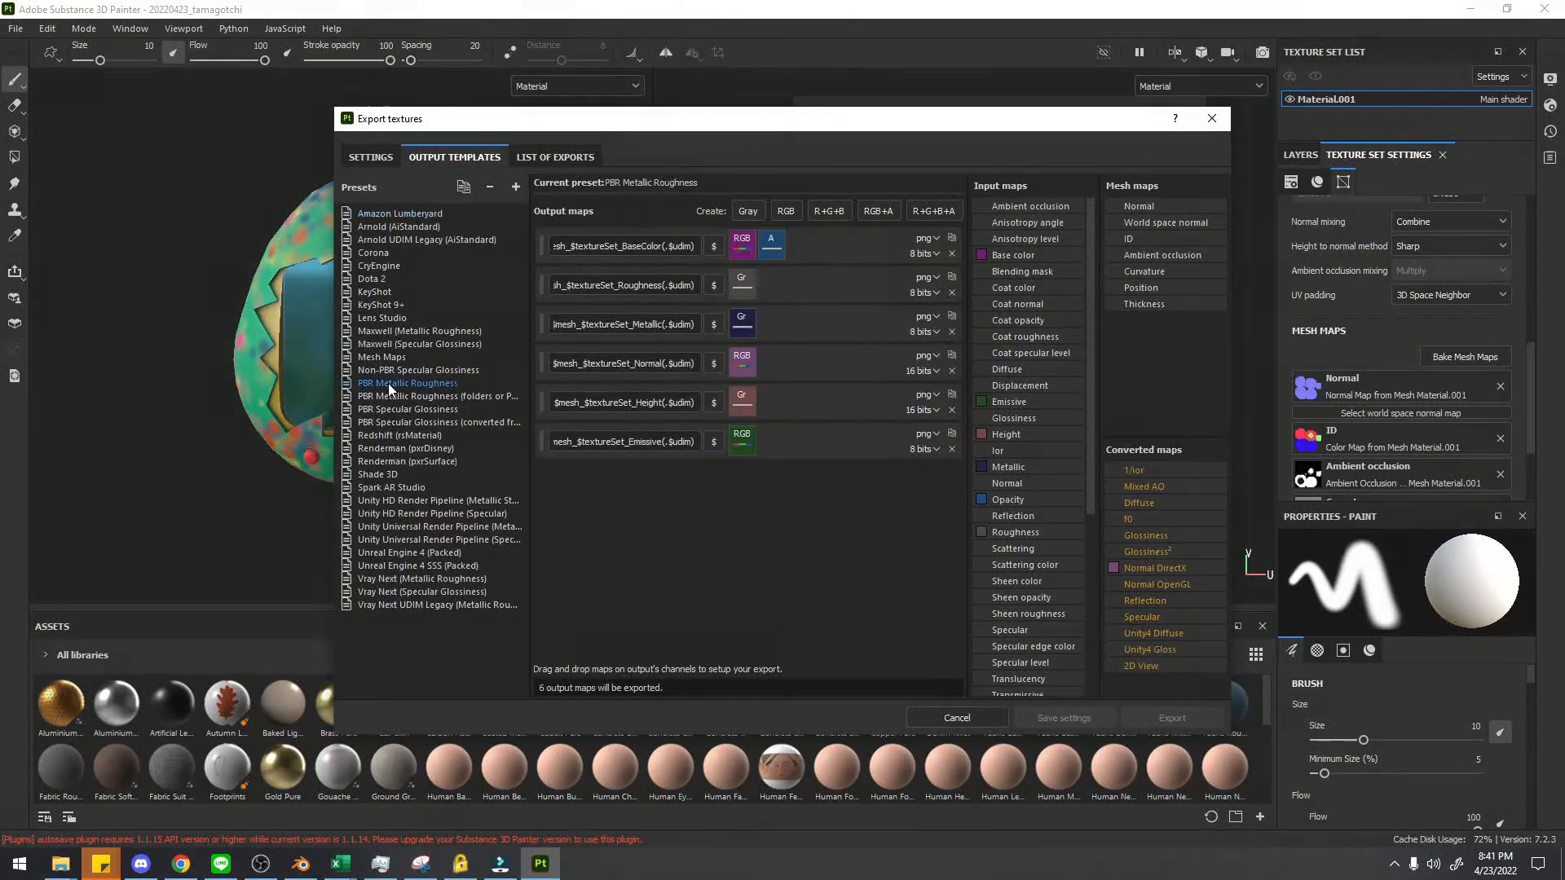
left_click(953, 449)
left_click(952, 410)
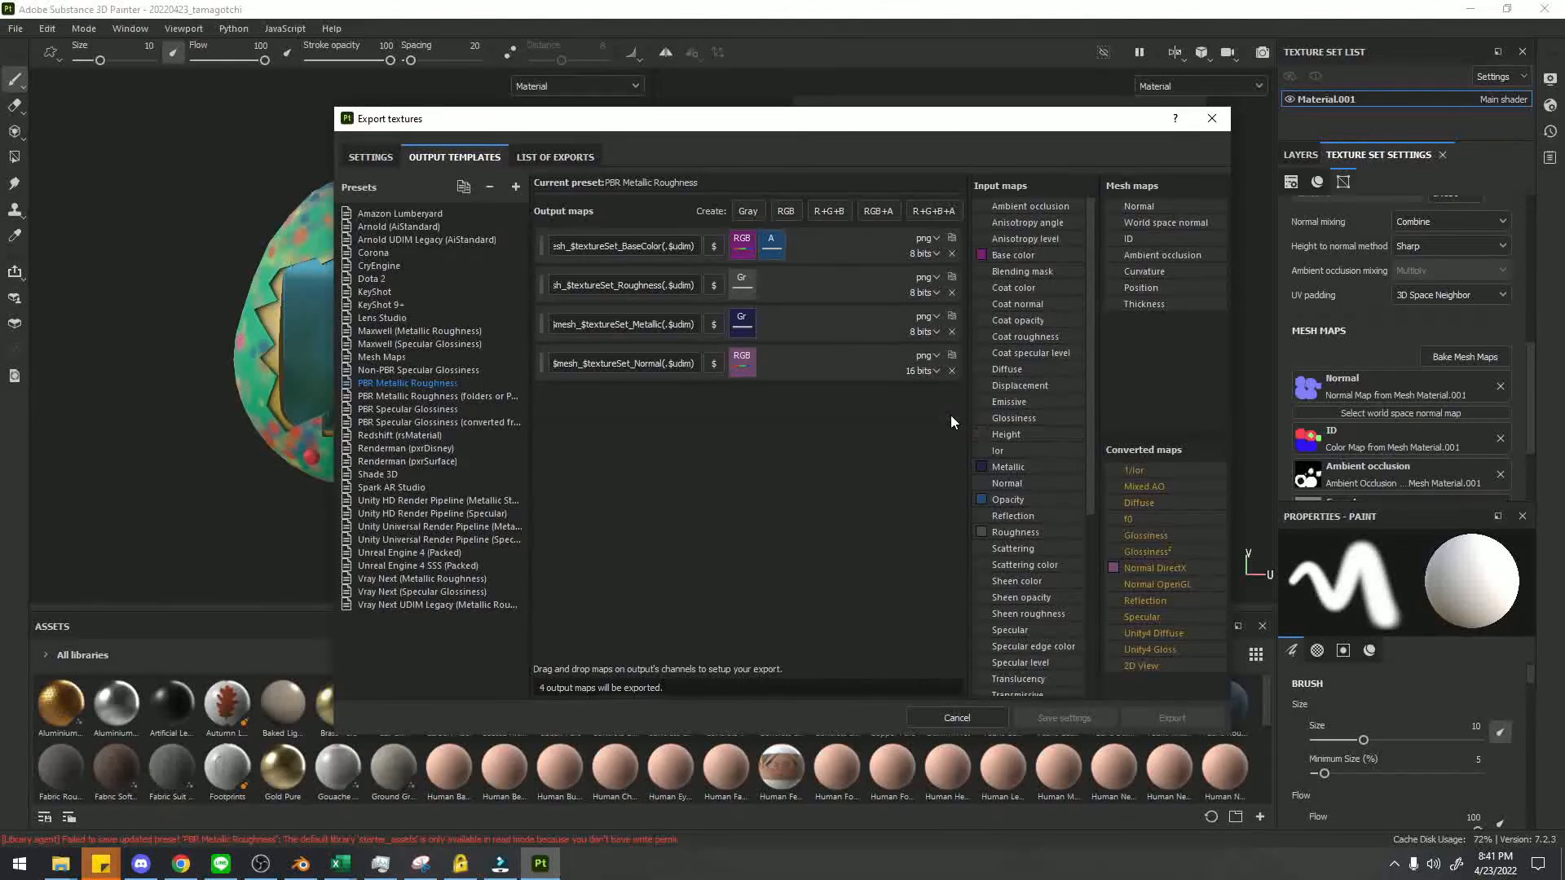
Add a grayscale output map to the preset and assign the Ambient occlusion mesh map to its gray channel.
left_click(748, 214)
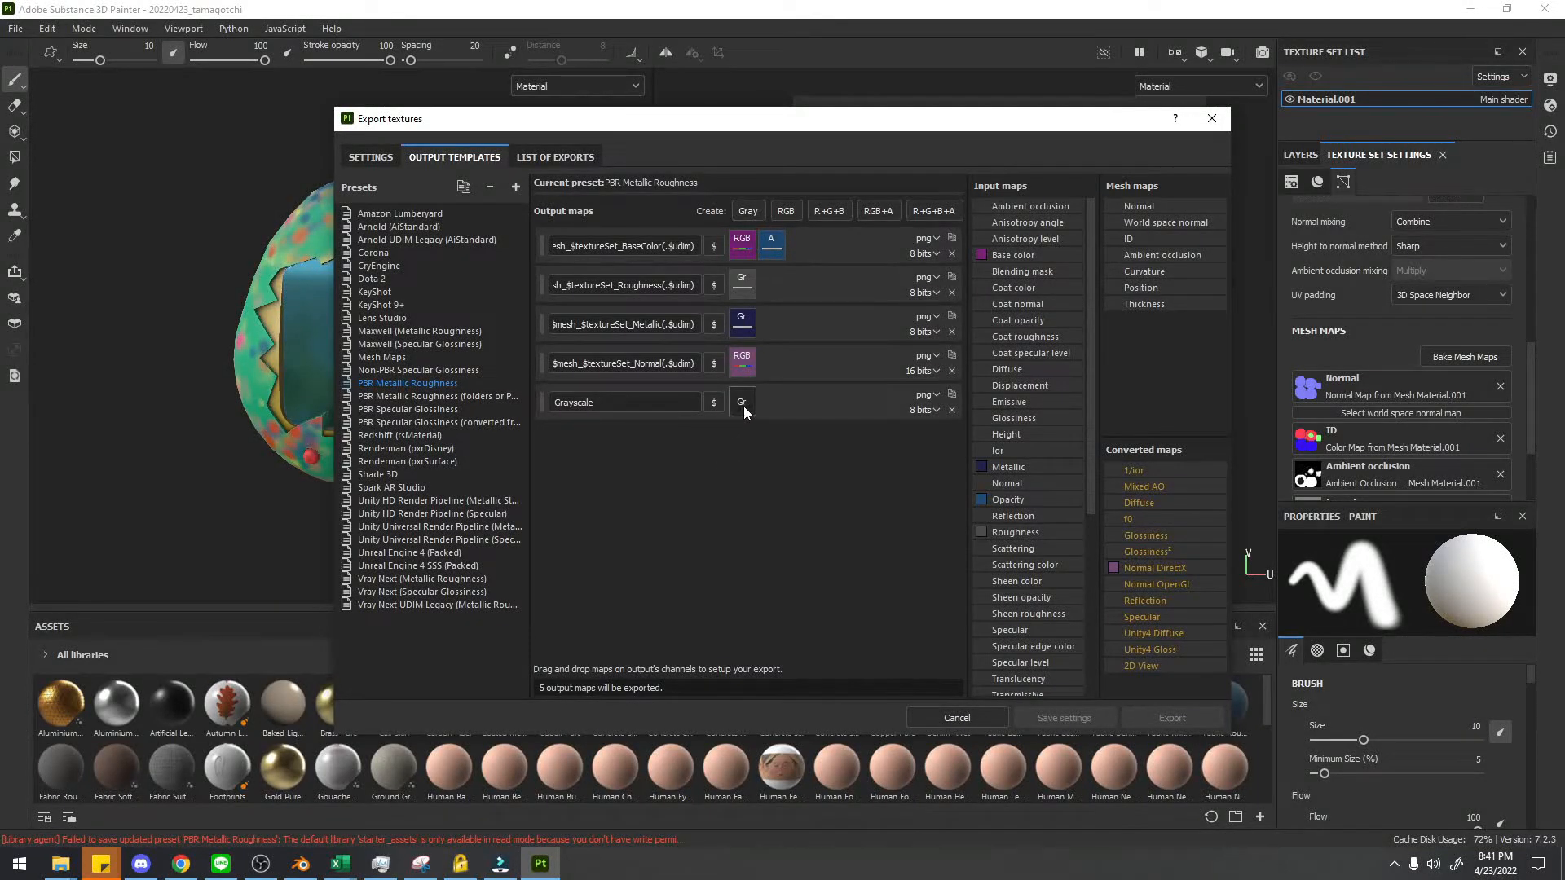
left_click_drag(1143, 254, 746, 401)
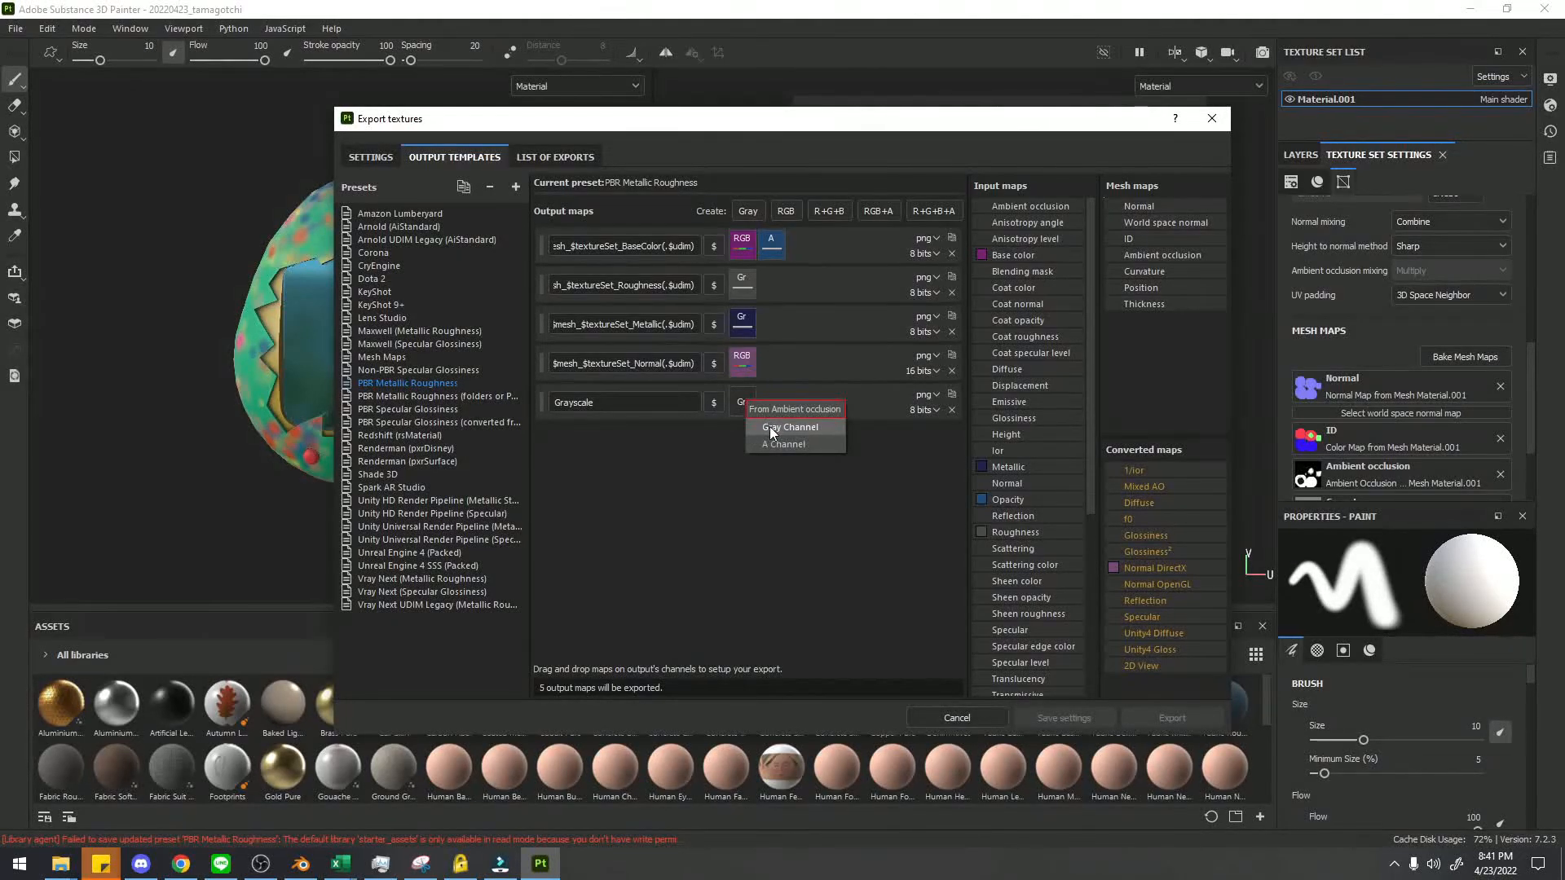
left_click(771, 427)
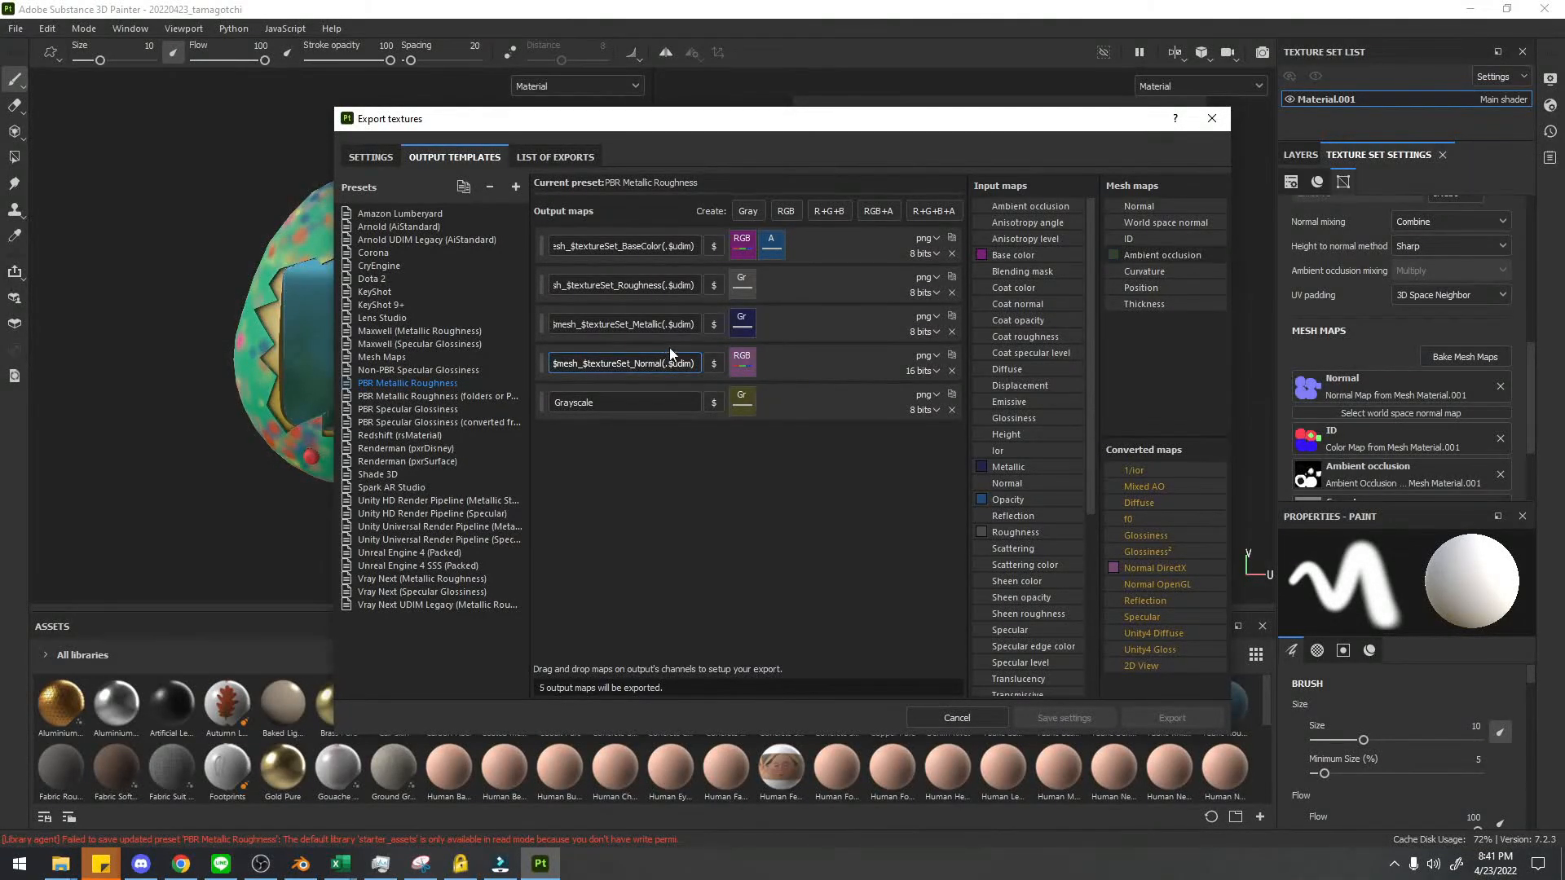
Name the new grayscale output map $mesh_$textureSet_AO(.$udim), based on the normal map's naming pattern.
key("ctrl+a")
key("ctrl+c")
left_click(644, 400)
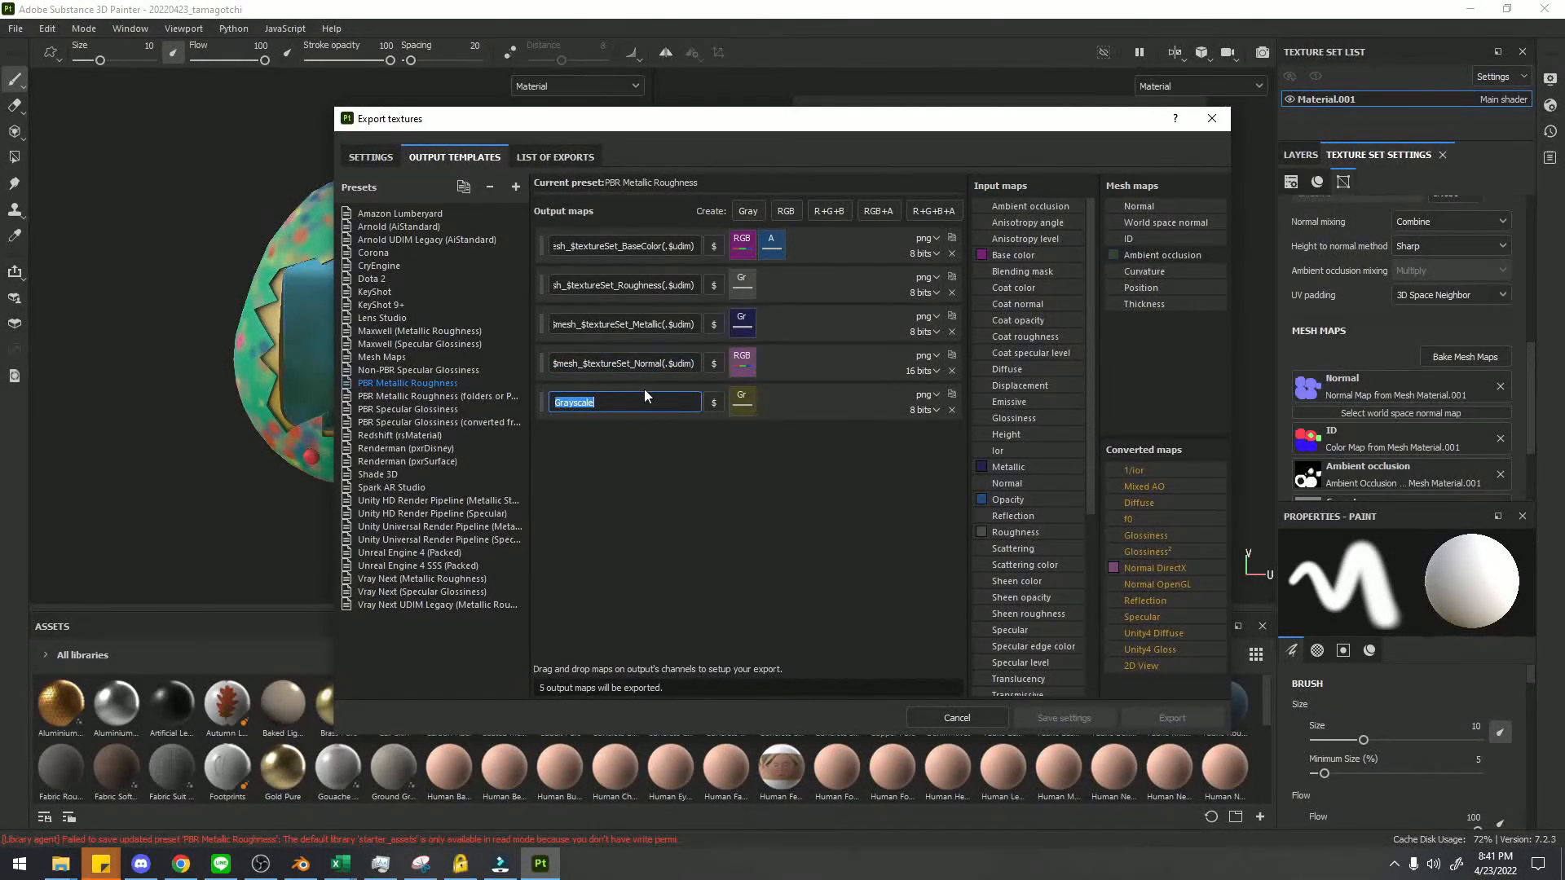
key("ctrl+v")
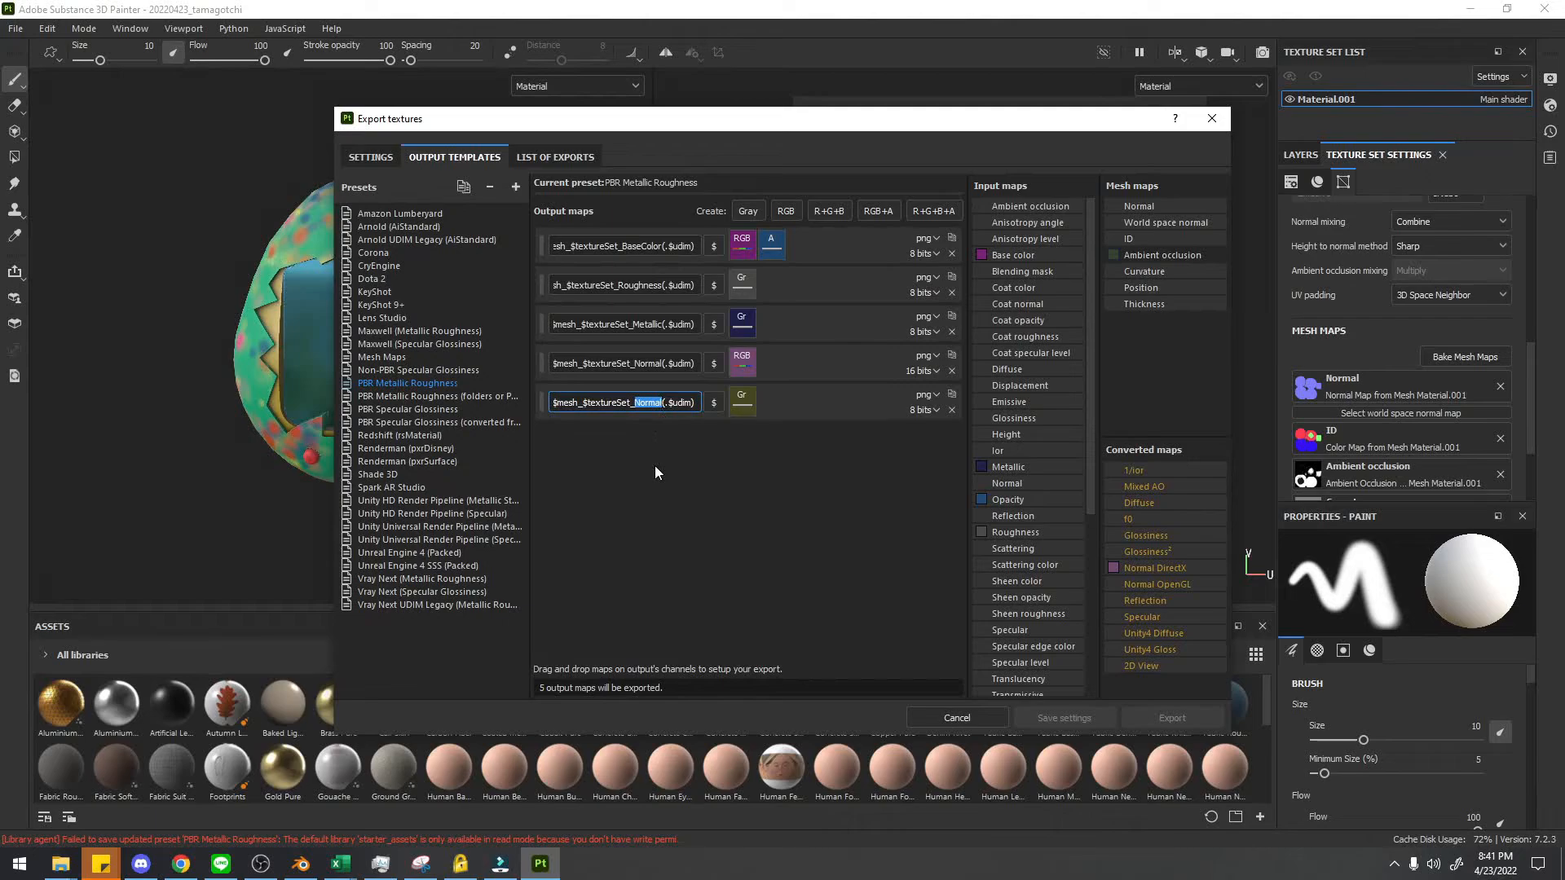
type("AO")
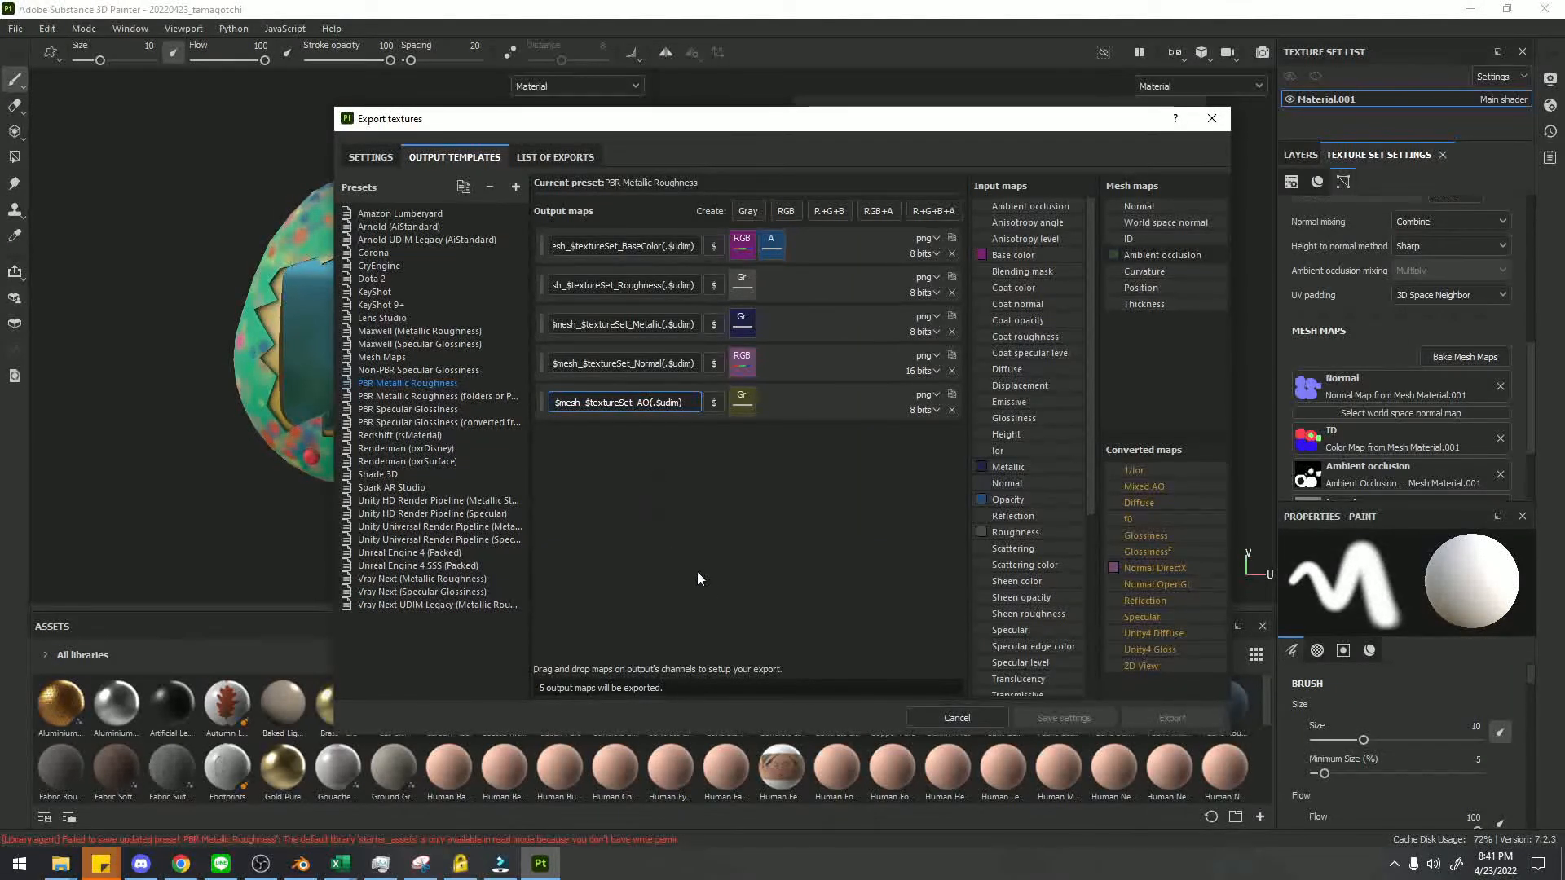
Create a folder named tama_2 inside SPTexture and set it as the output directory for the texture export.
left_click(356, 158)
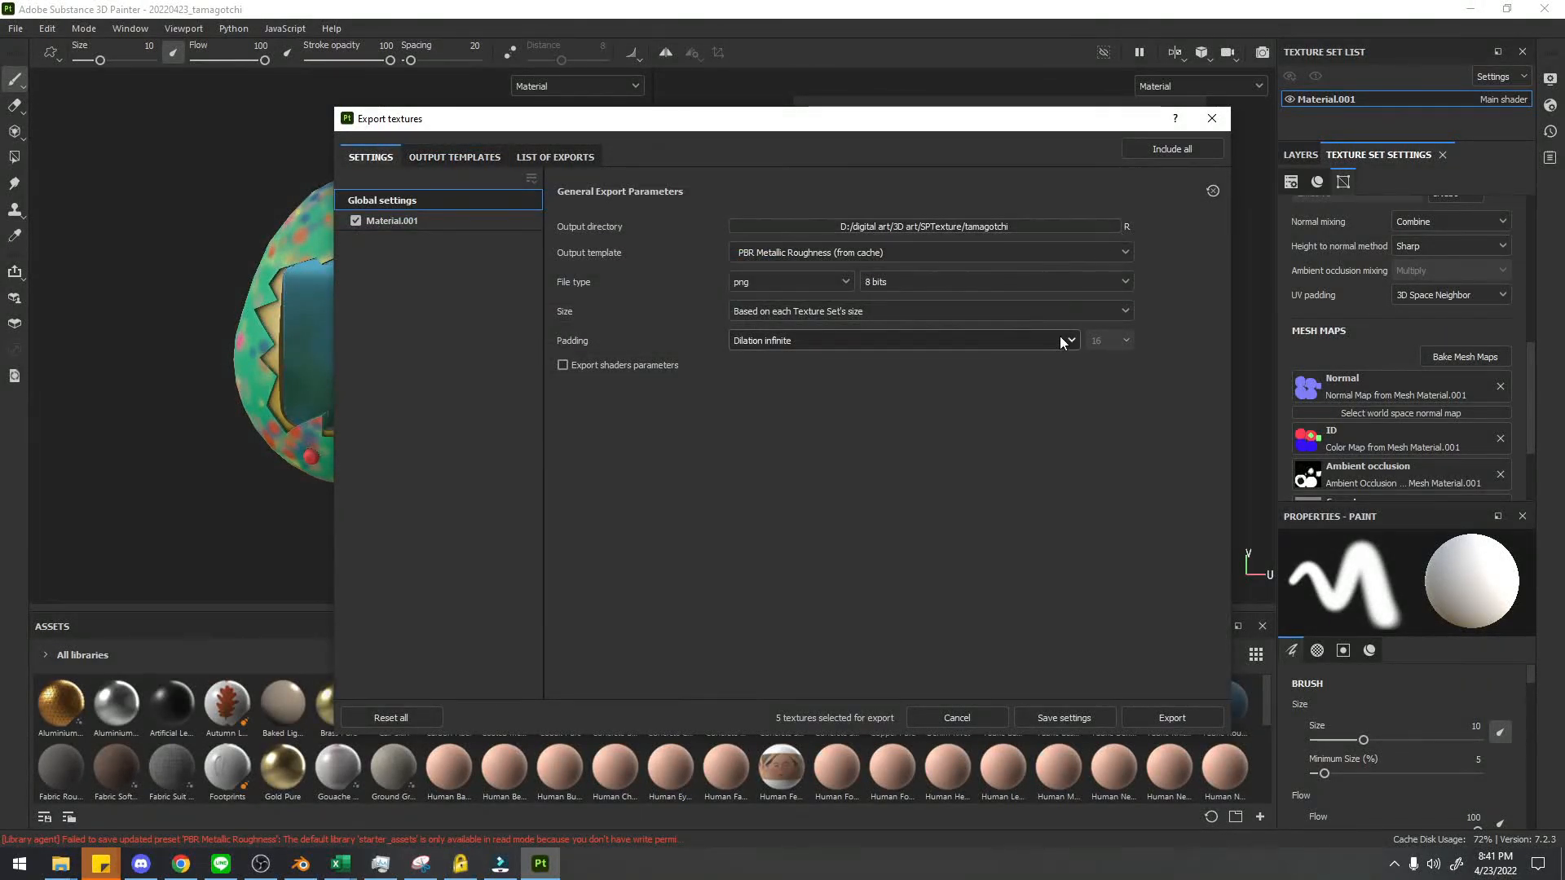
left_click(1001, 230)
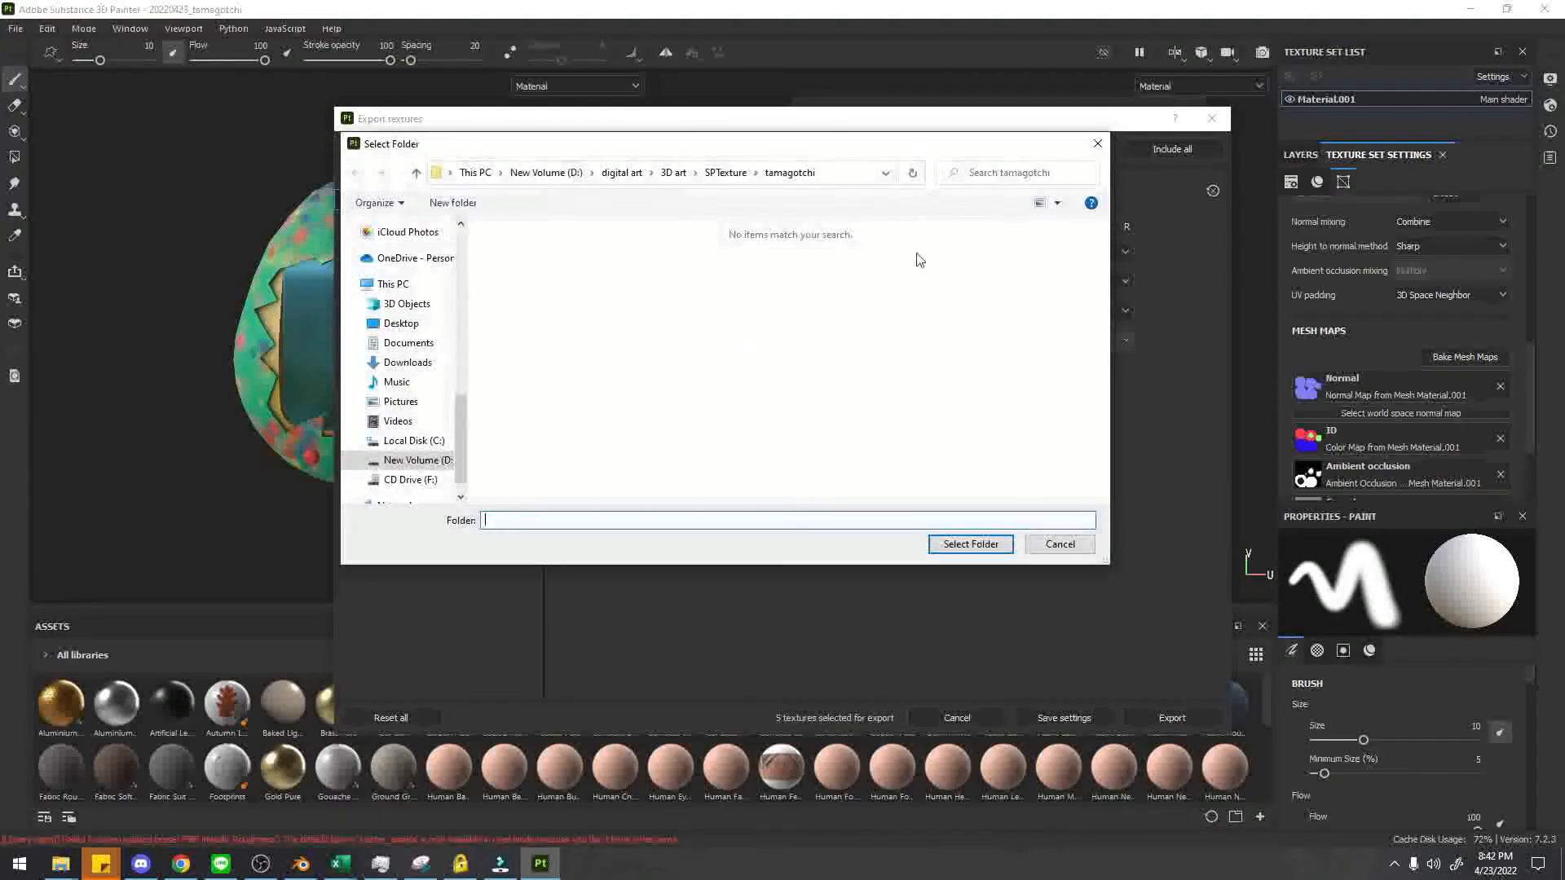
left_click(743, 178)
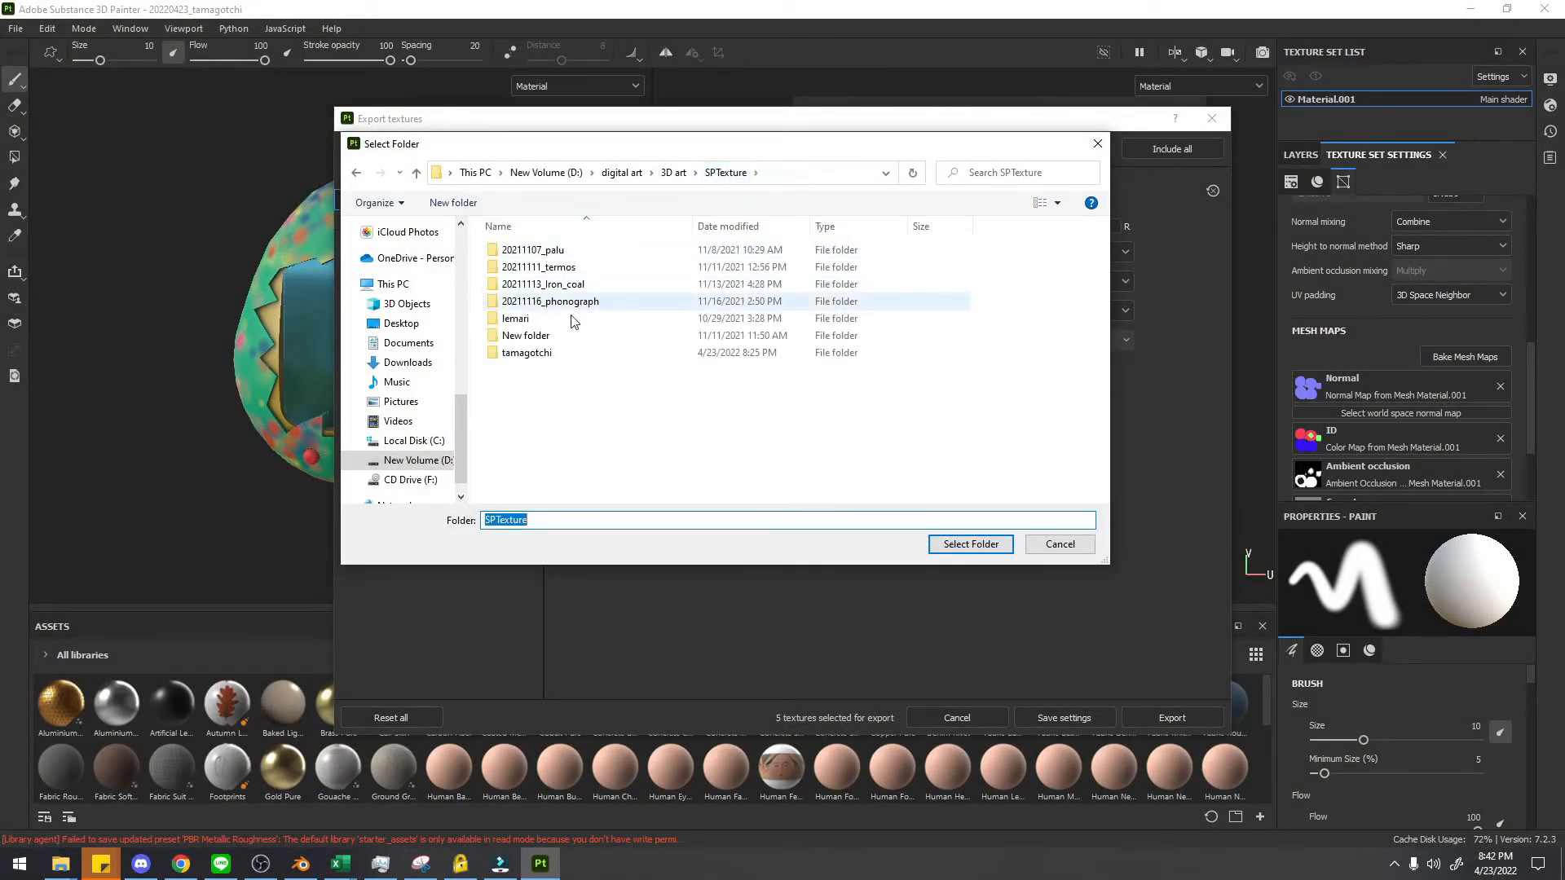
left_click(453, 202)
type("t")
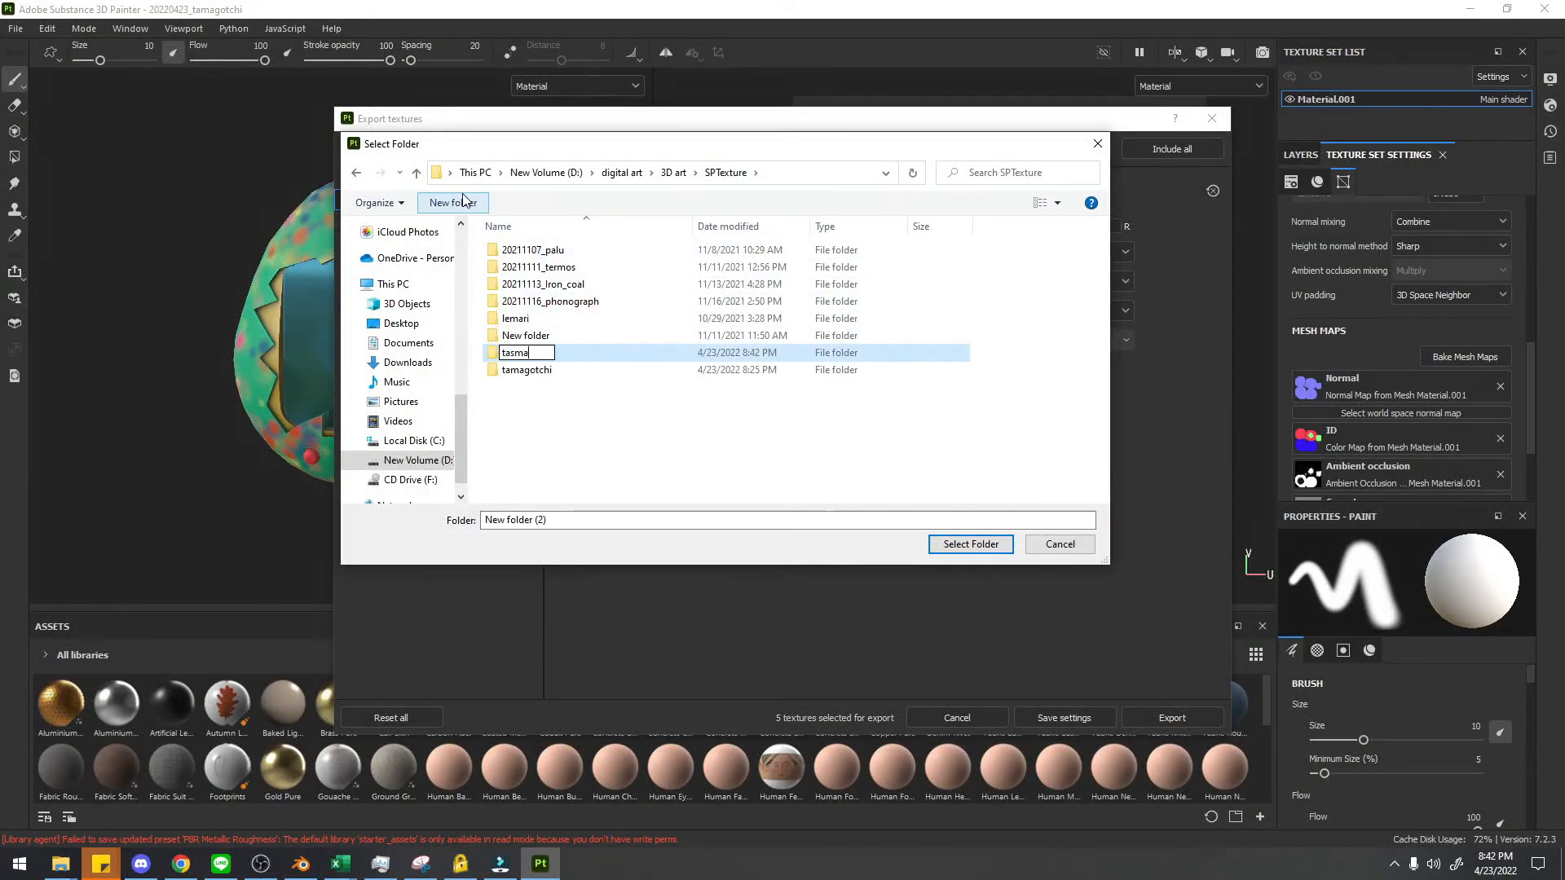
type("ama_2")
key("Return")
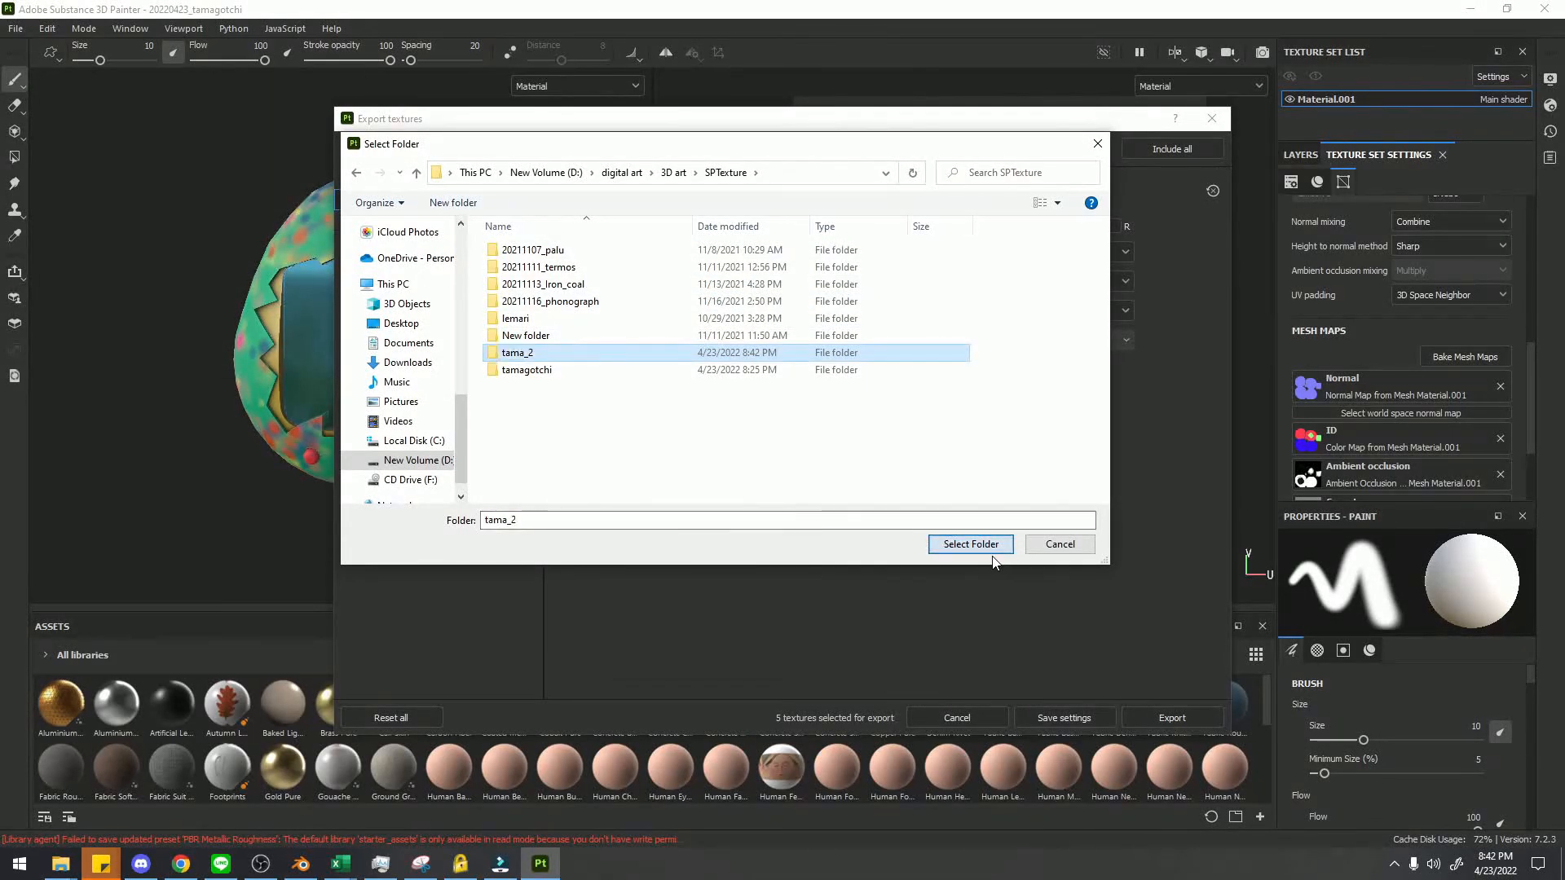
left_click(970, 545)
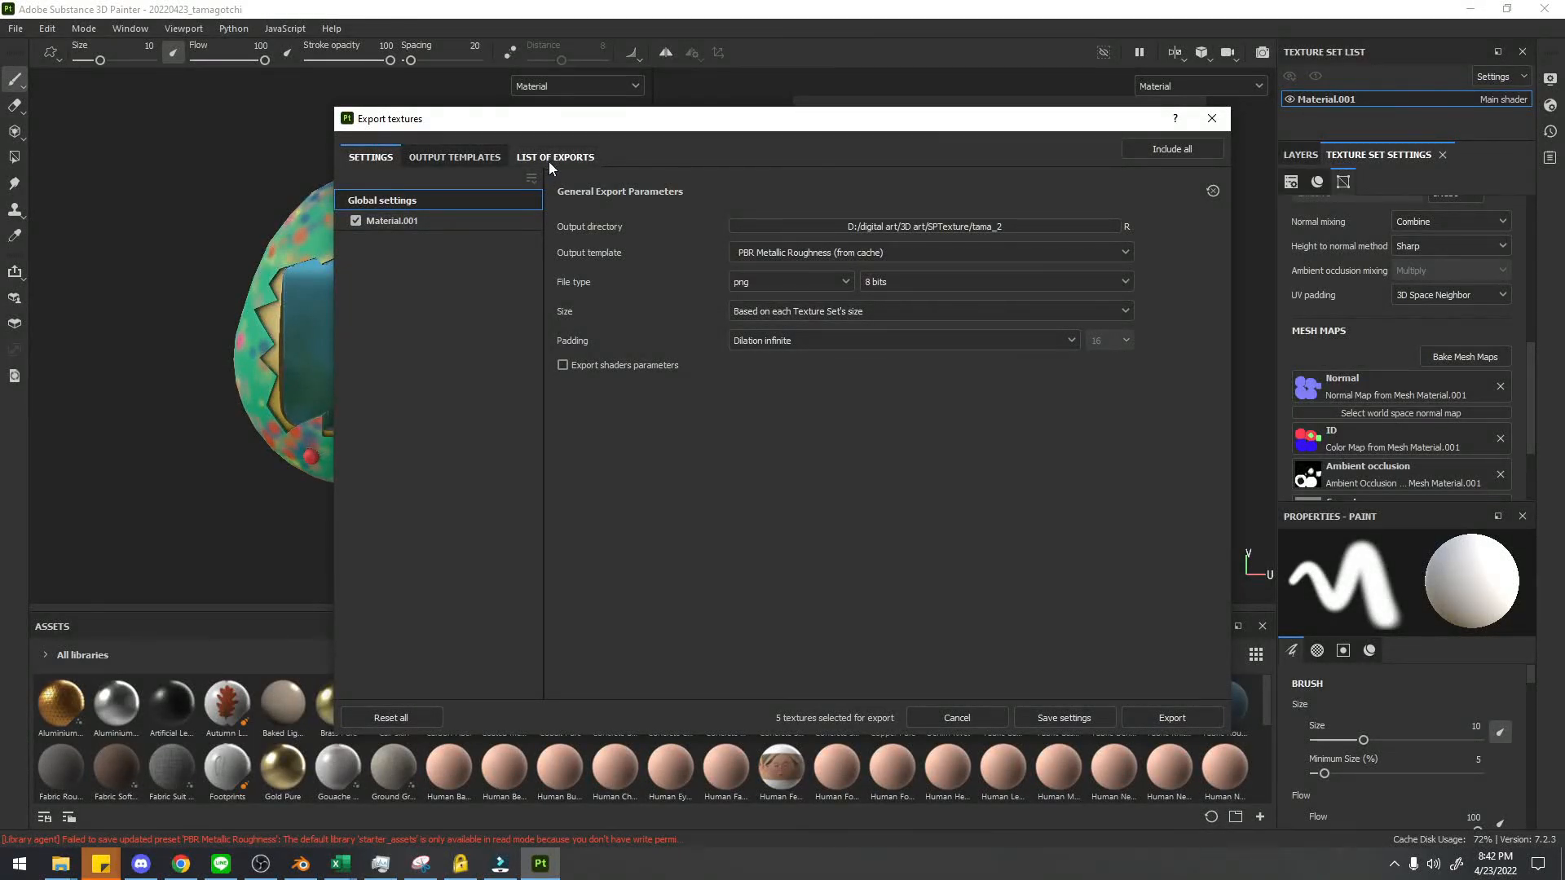
Set the export's output template to PBR Metallic Roughness.
left_click(738, 252)
scroll(783, 313, "up", 10)
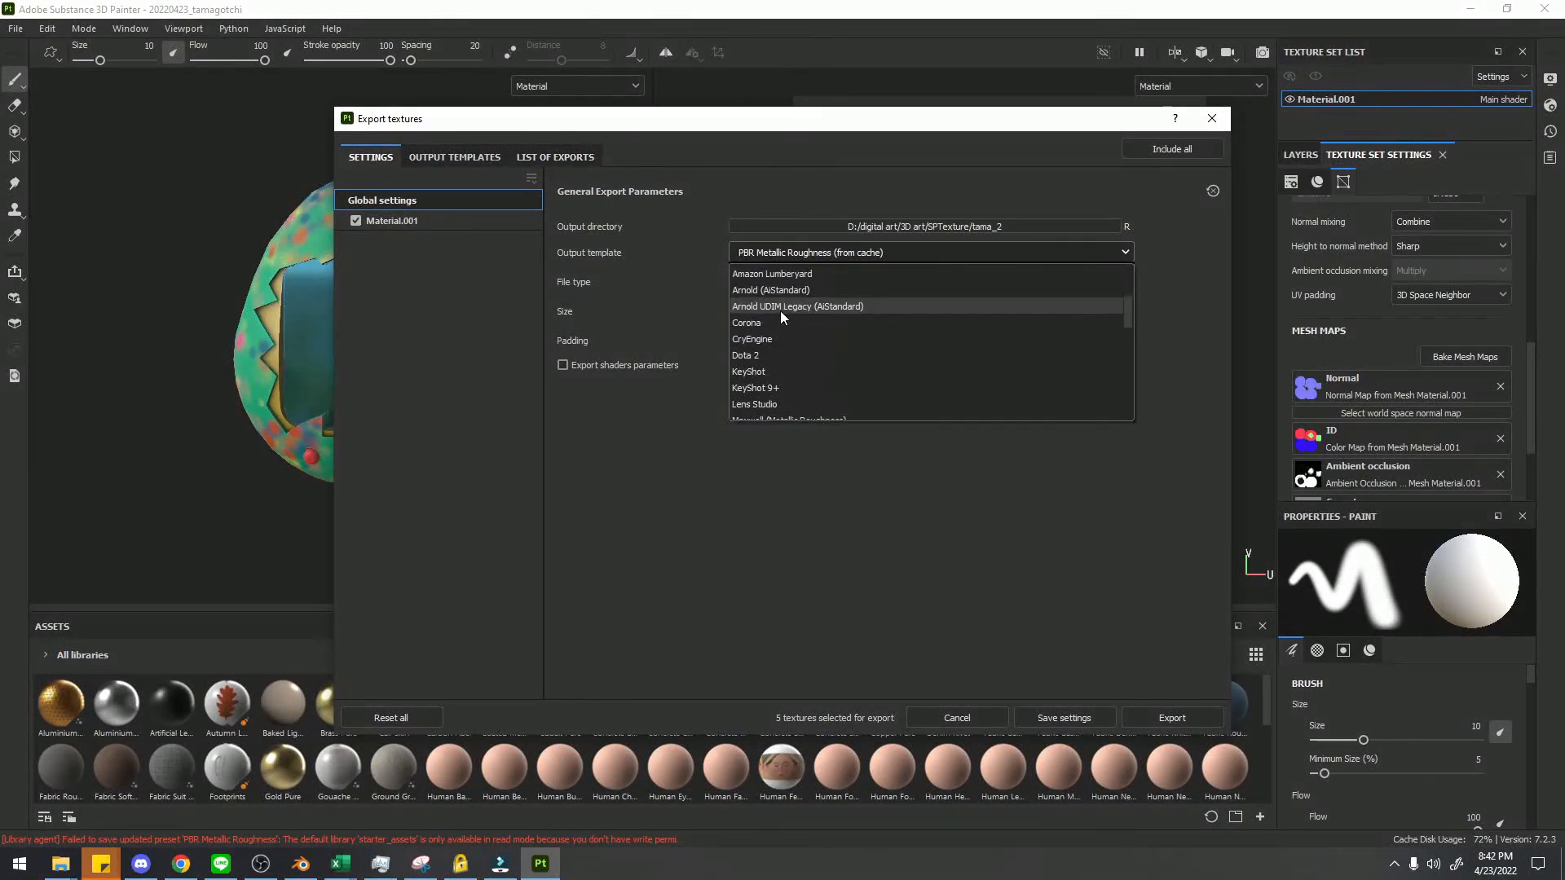
scroll(779, 310, "down", 5)
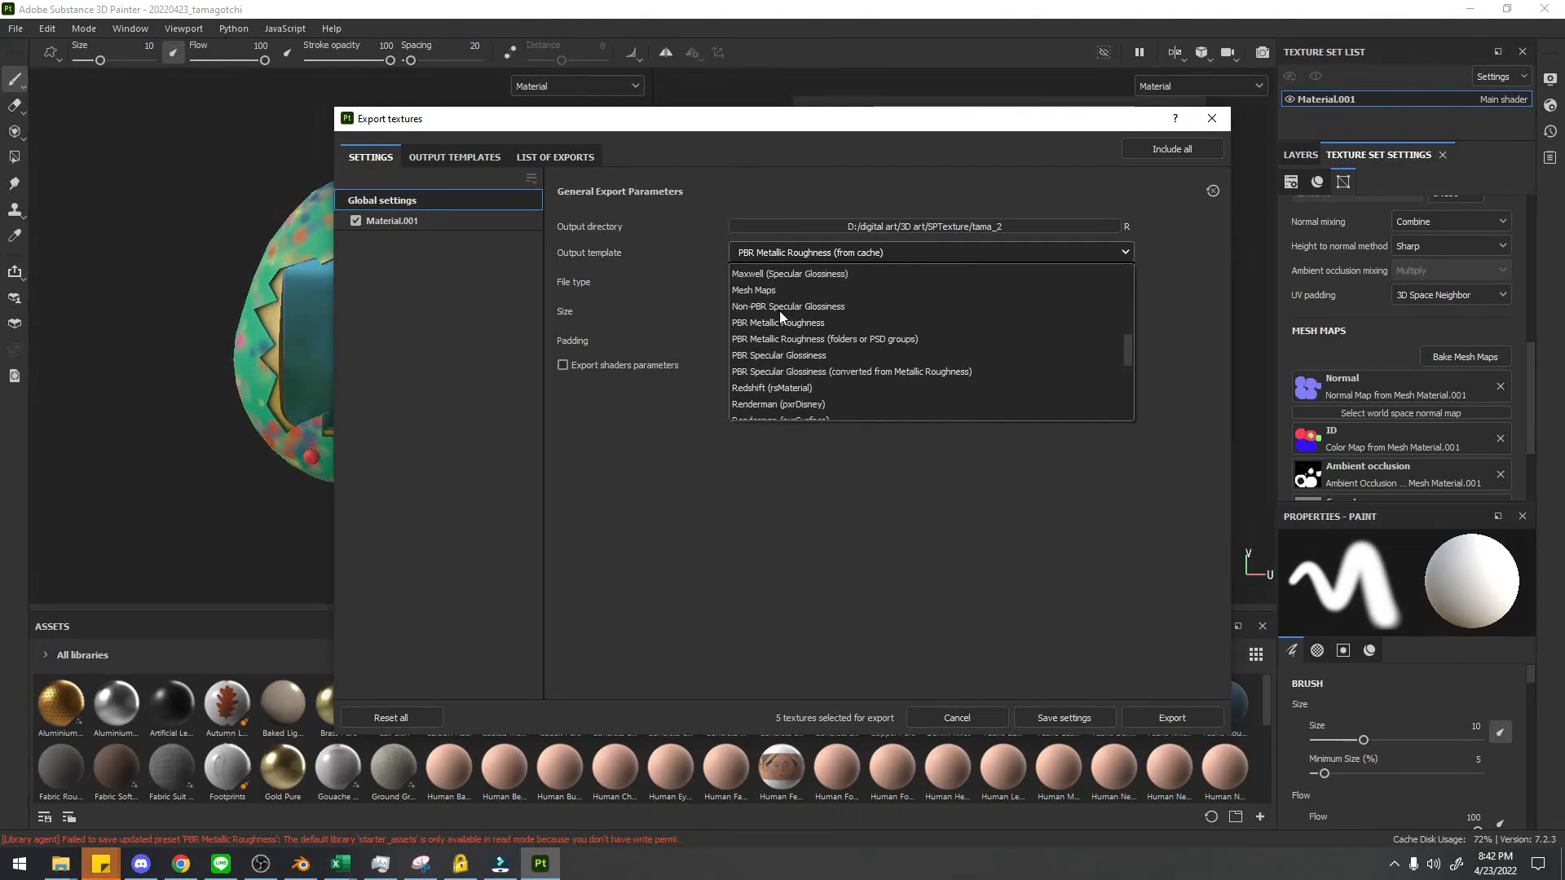
left_click(786, 326)
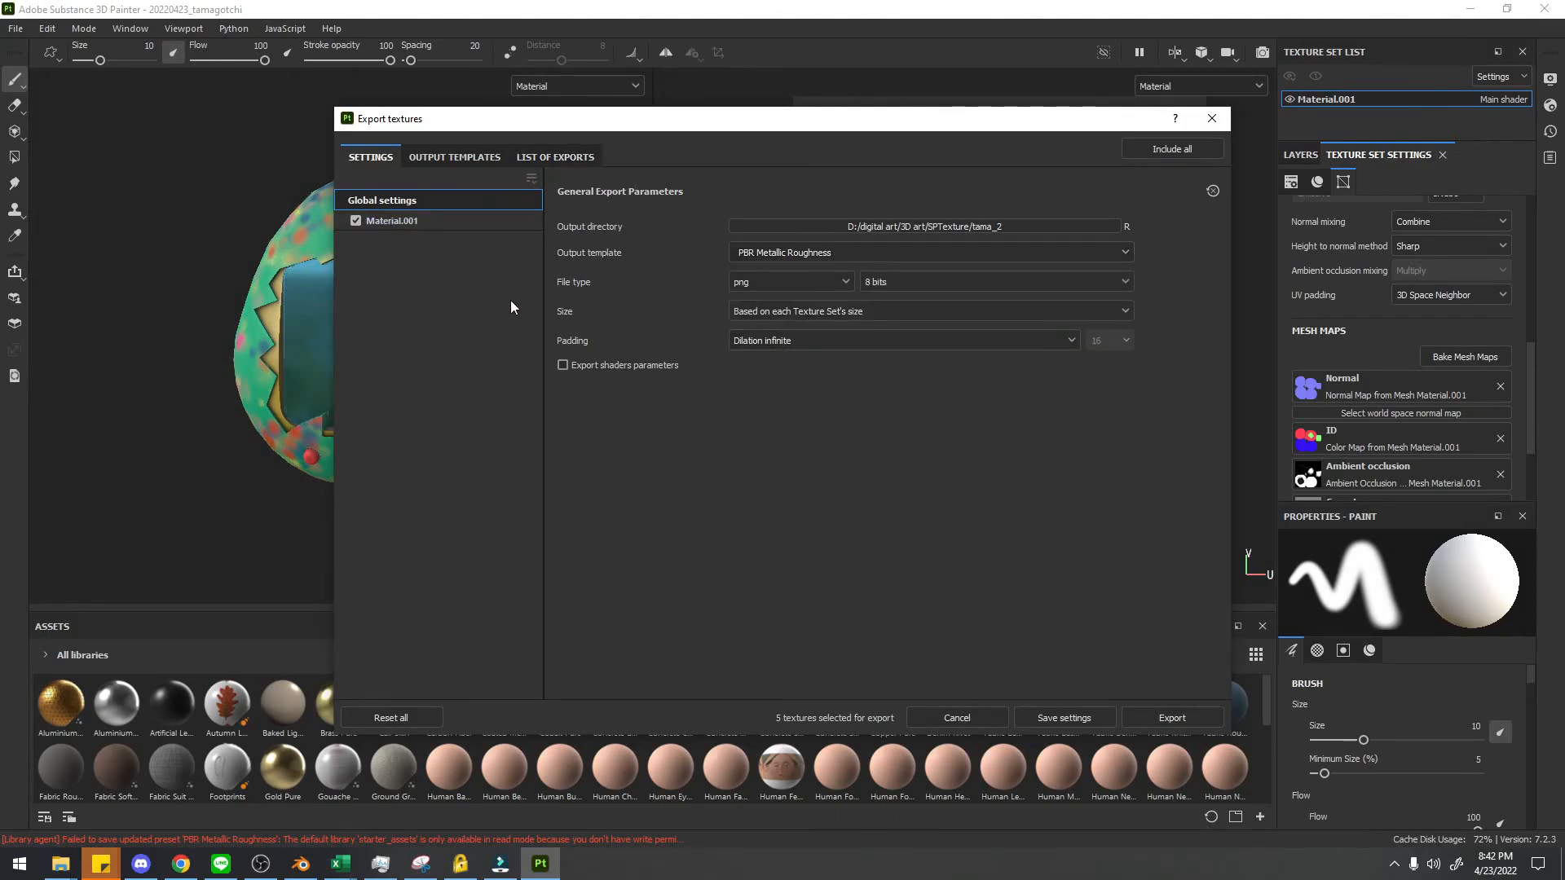
Review the preset's output maps and the list of files, and export the textures.
left_click(478, 164)
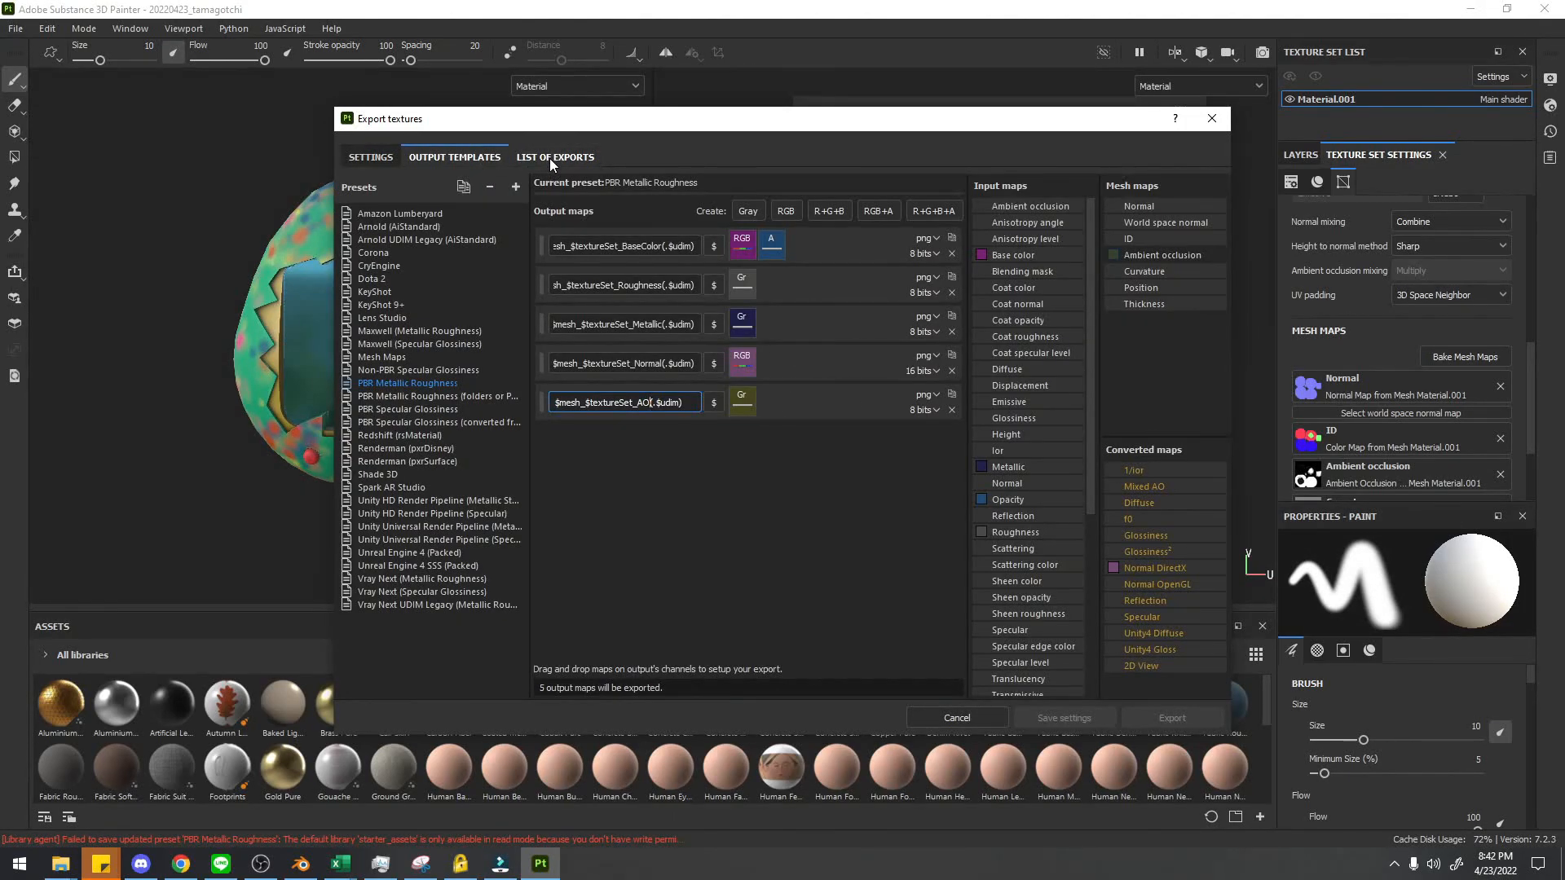
left_click(550, 158)
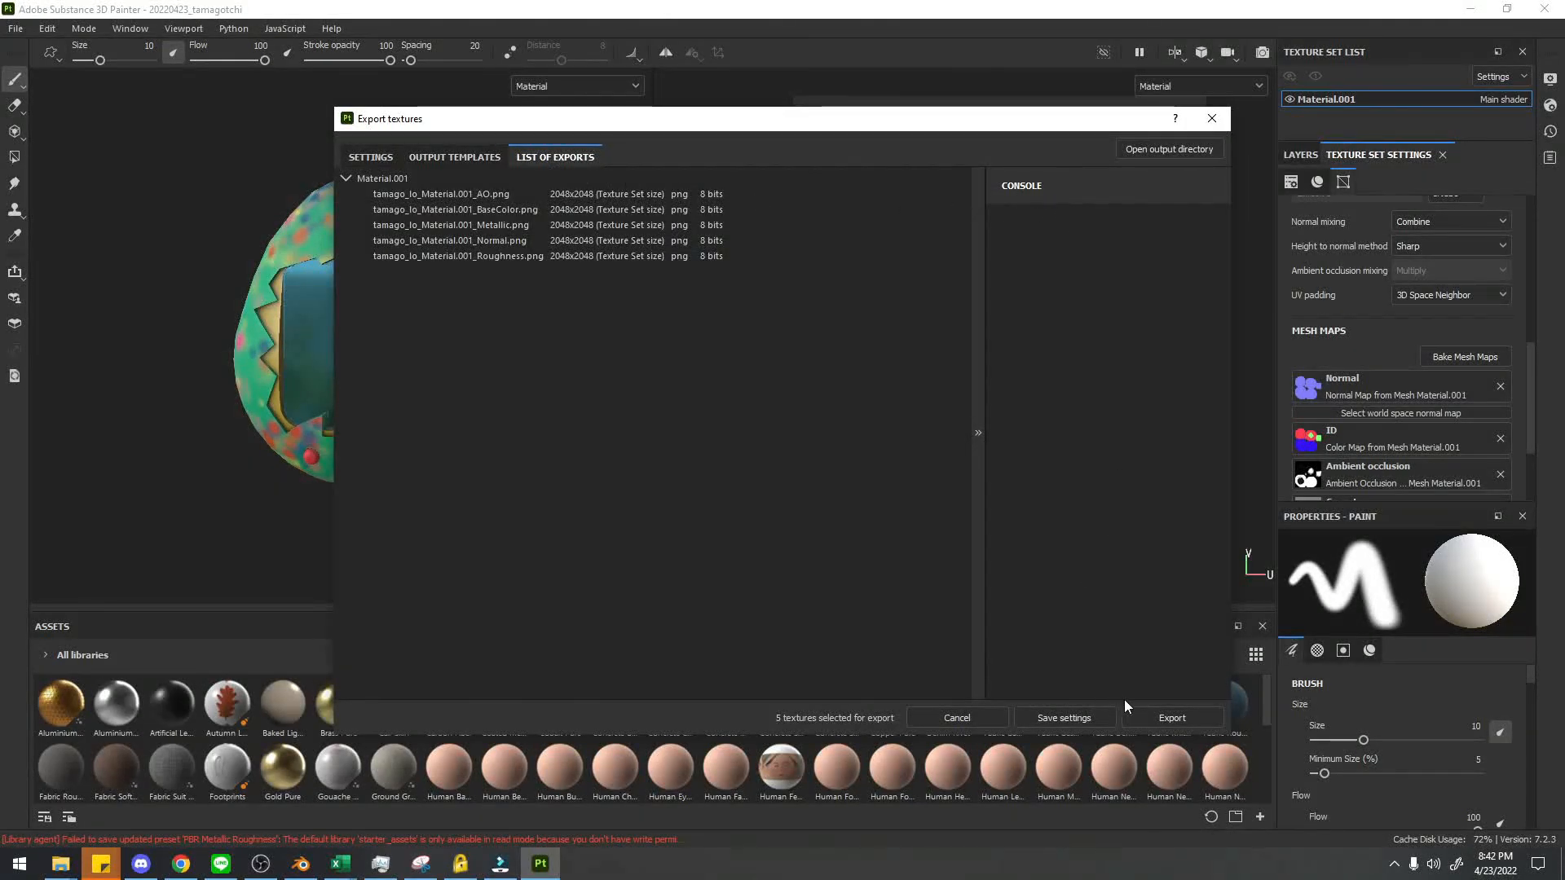
left_click(1148, 709)
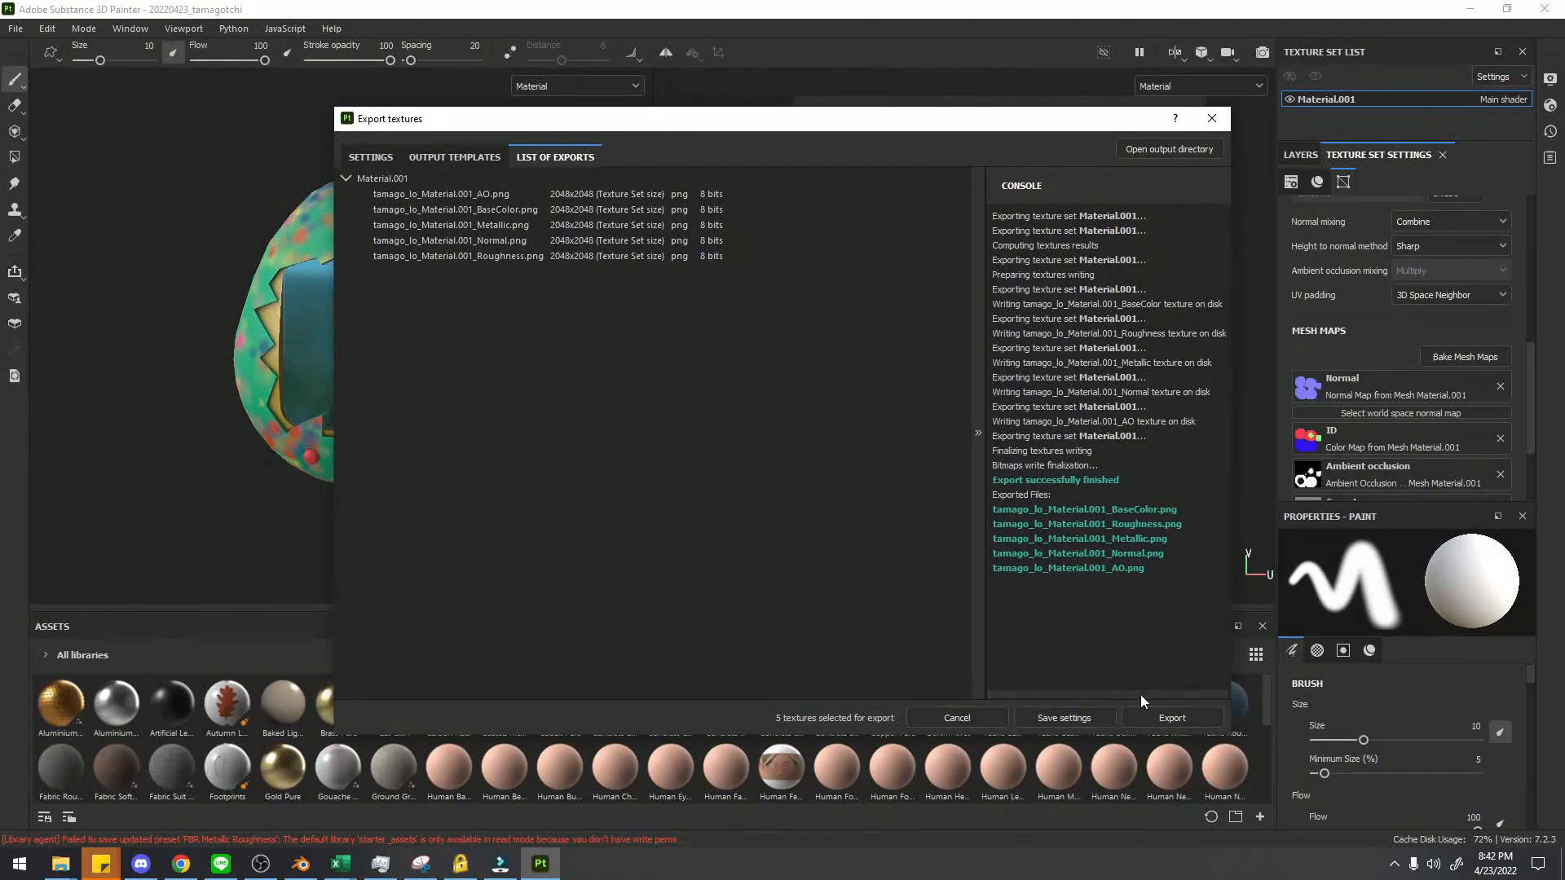